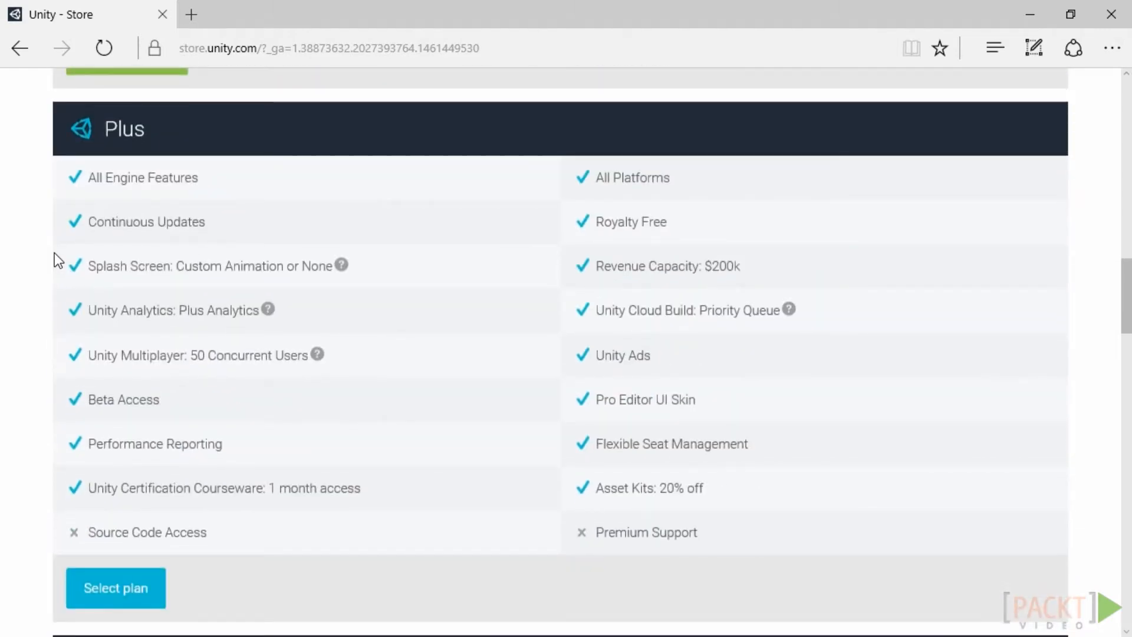
- Review the features of the Plus, Pro and Enterprise plans, and open the download page for the free Personal plan
scroll(54, 252, "down", 8)
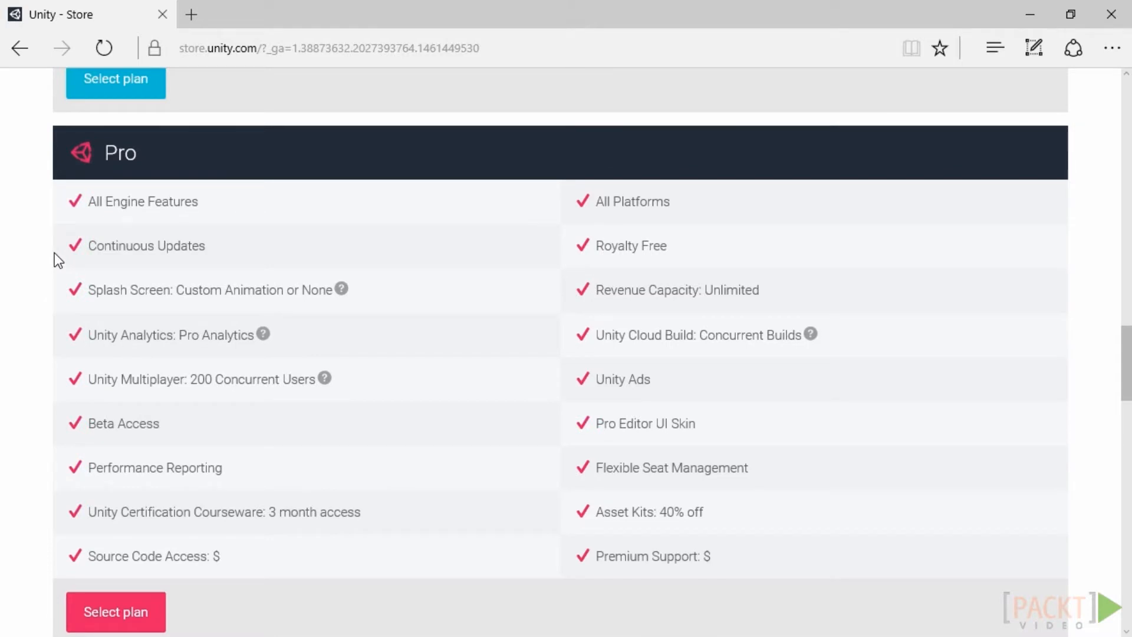
scroll(55, 252, "down", 10)
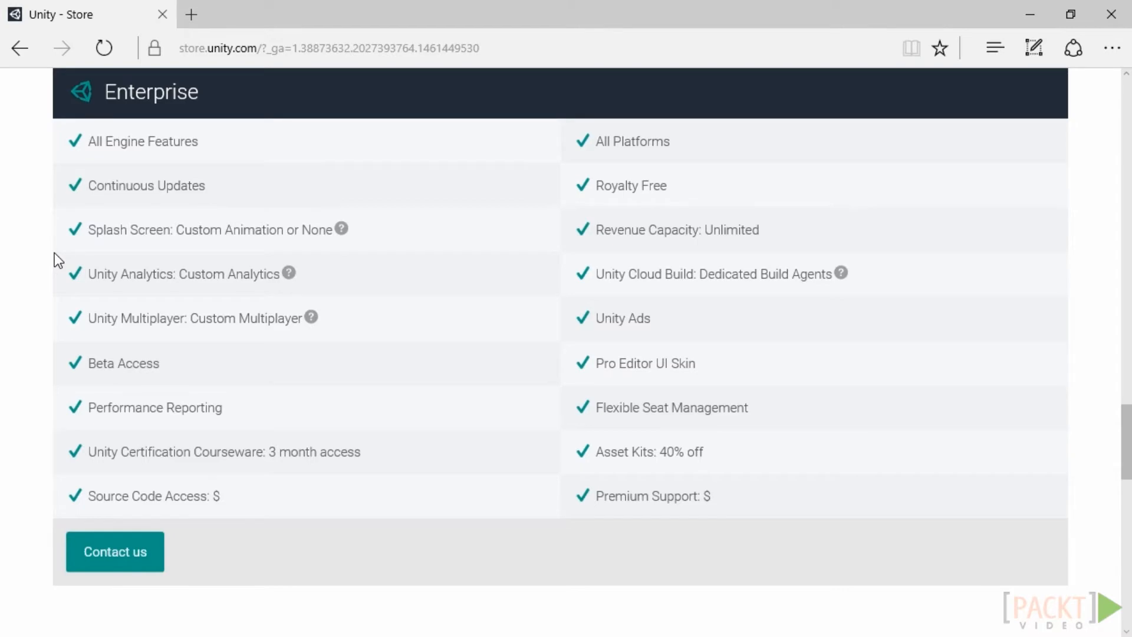
scroll(54, 252, "up", 10)
scroll(54, 253, "up", 12)
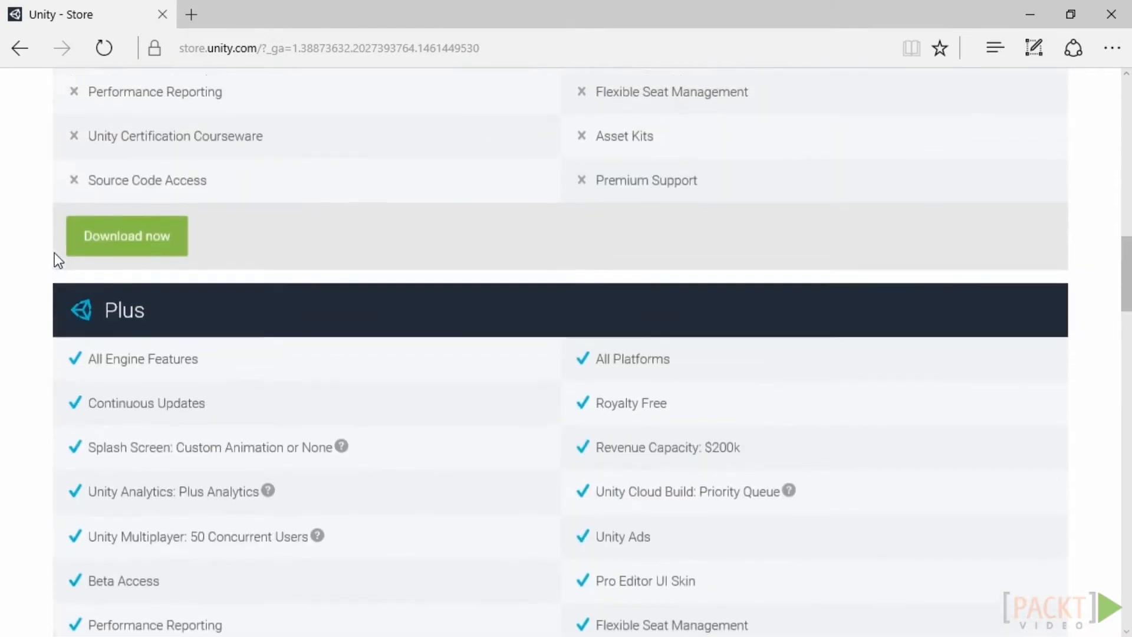
scroll(55, 256, "down", 4)
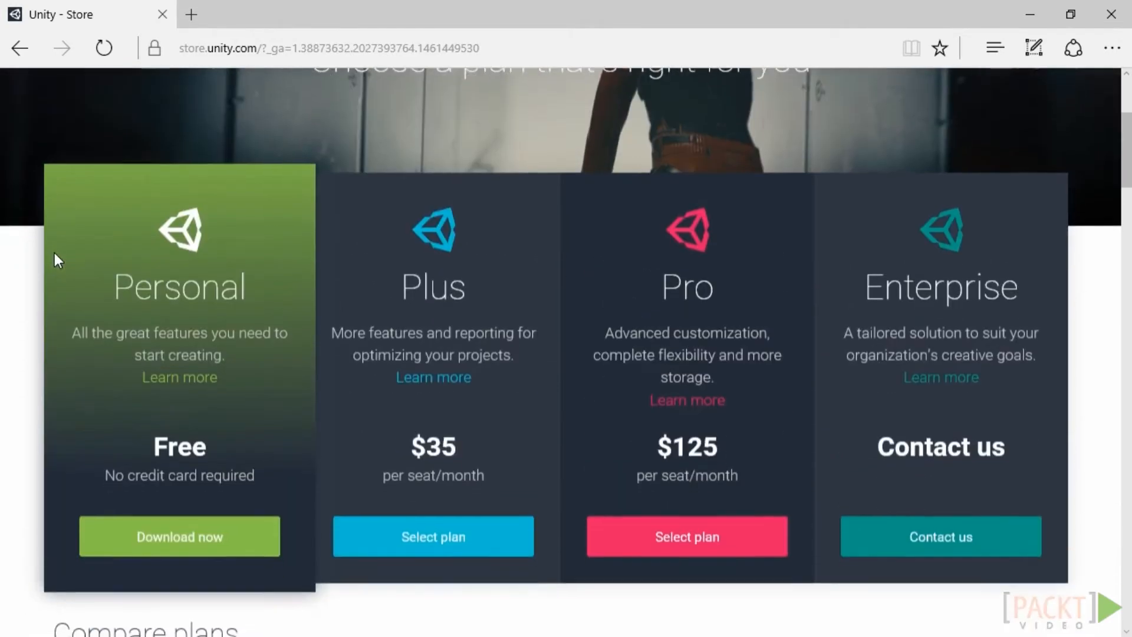
left_click(212, 450)
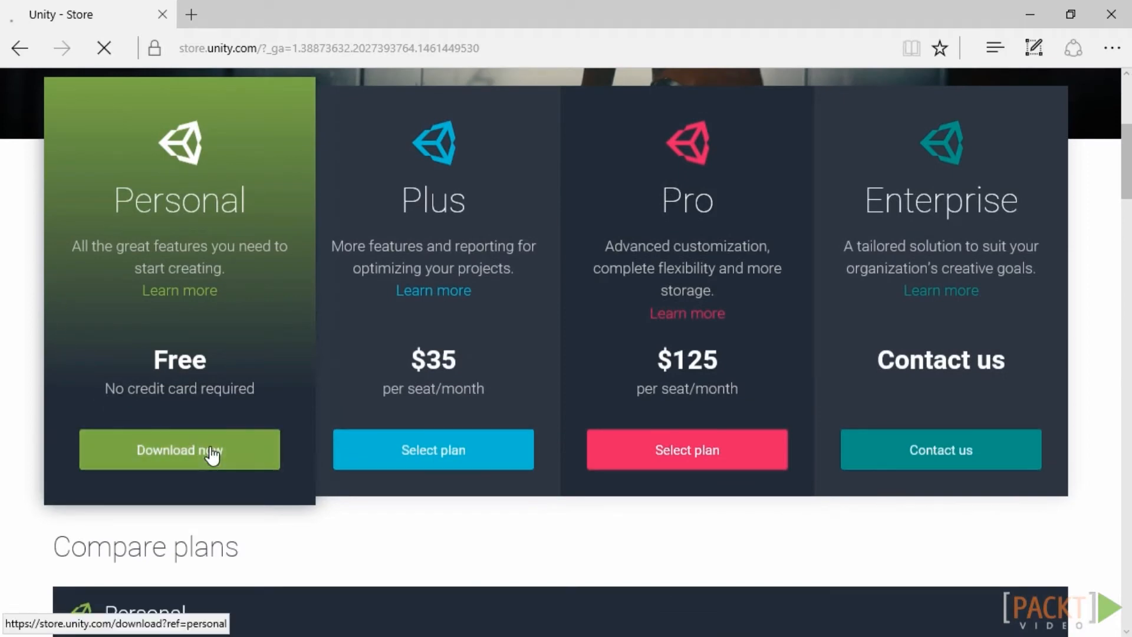
- Download the Unity Personal 5.3.5f1 installer for Windows and run the downloaded file
scroll(925, 442, "down", 3)
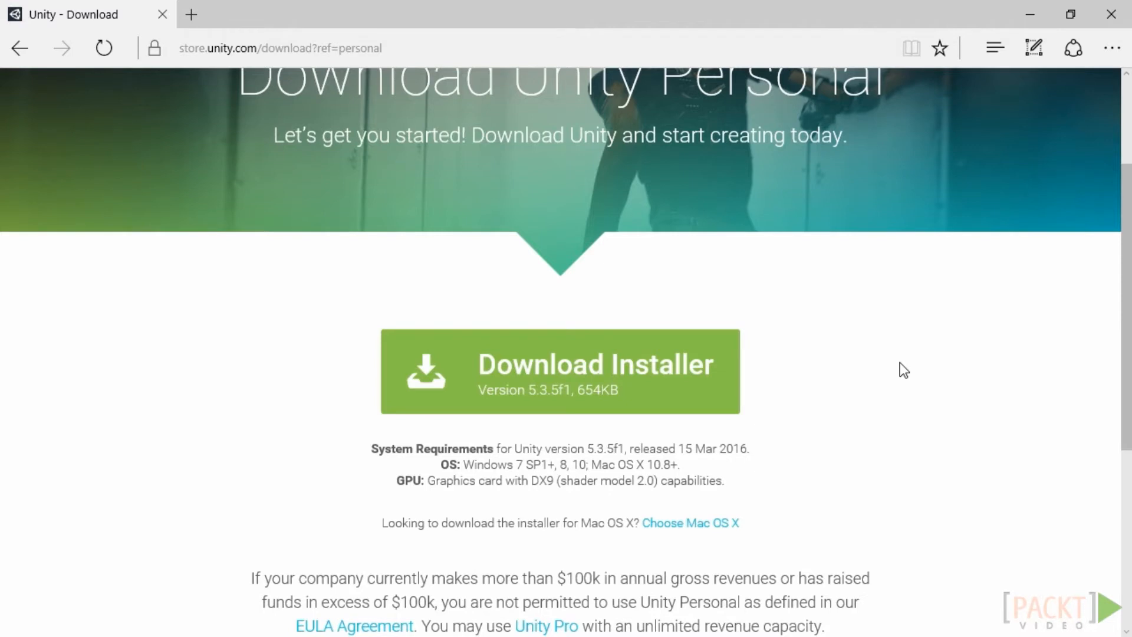
scroll(900, 362, "down", 2)
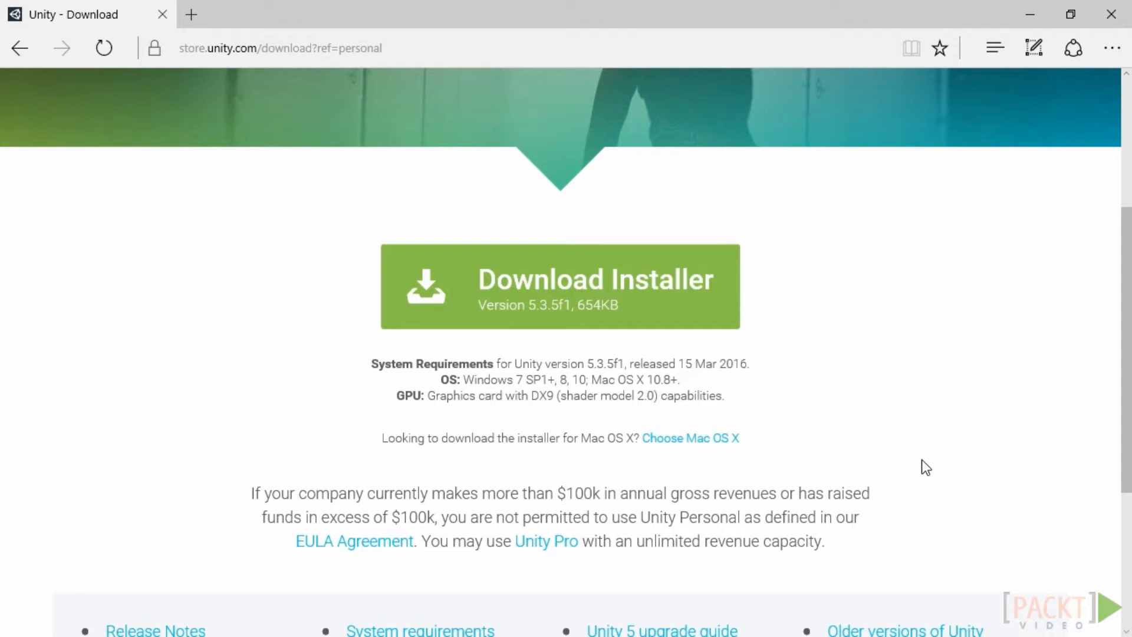
left_click(623, 285)
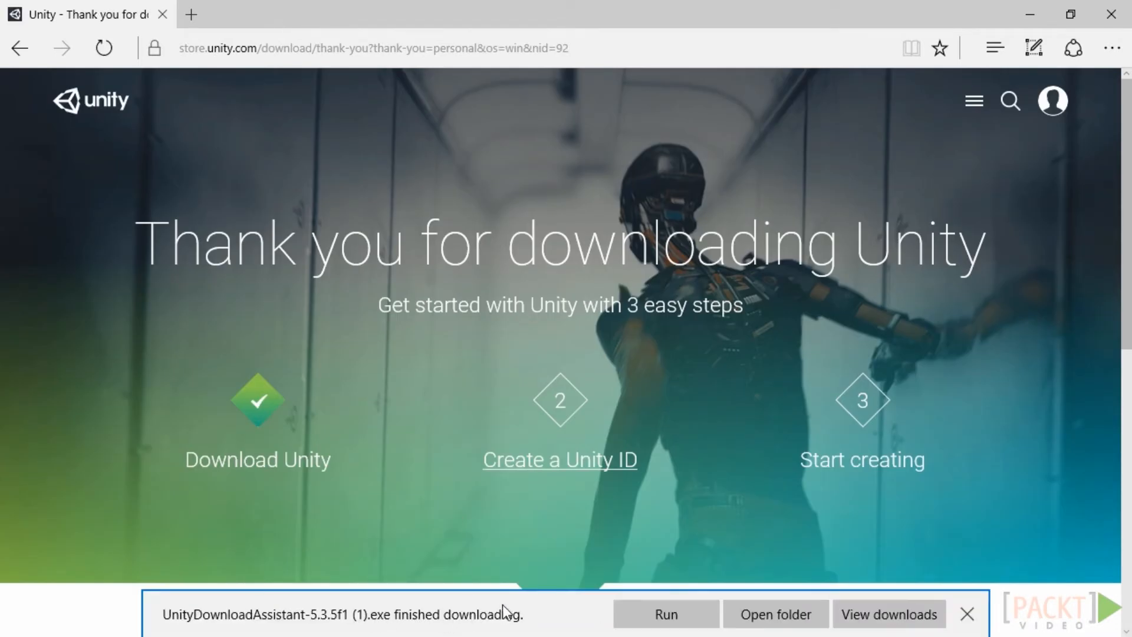
left_click(673, 613)
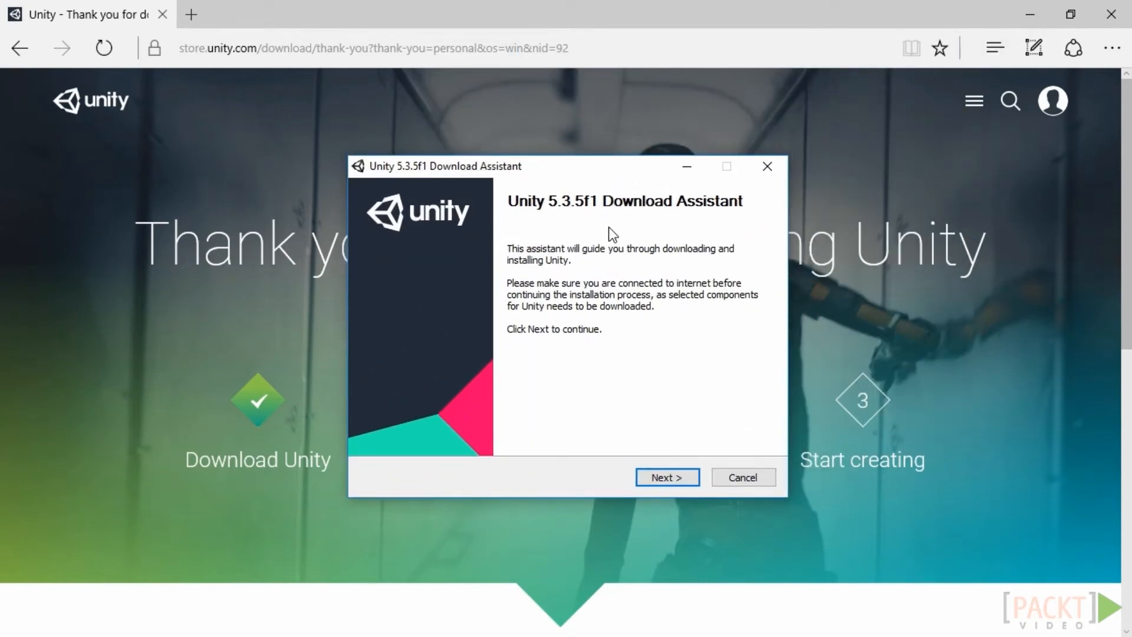
- Accept the license agreement in the Download Assistant and continue to the component selection
left_click(684, 475)
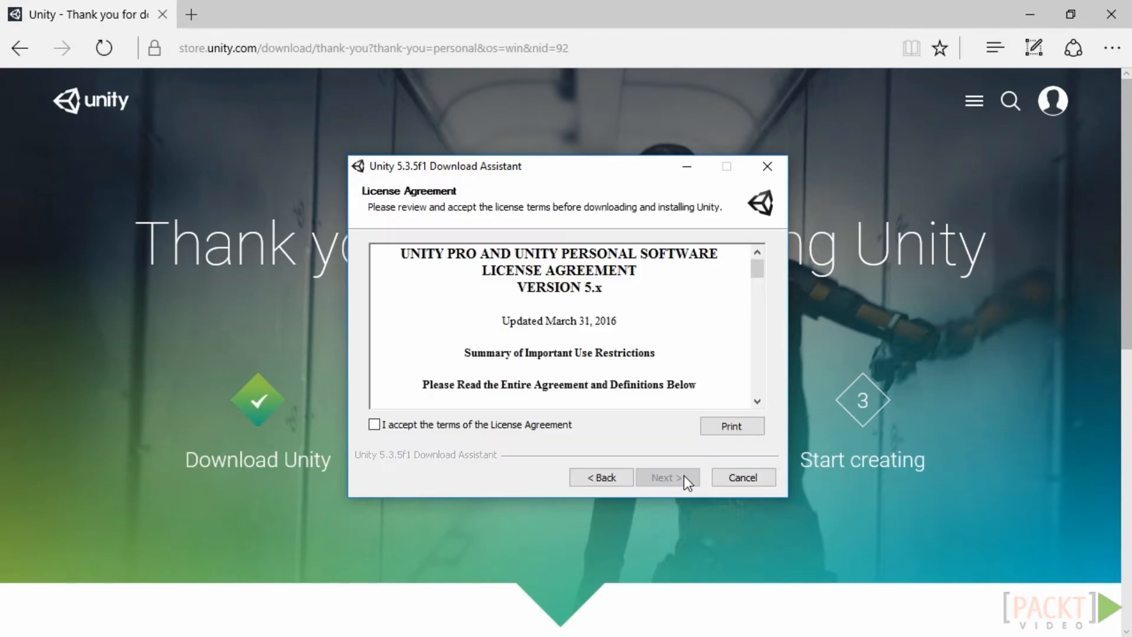
left_click(412, 426)
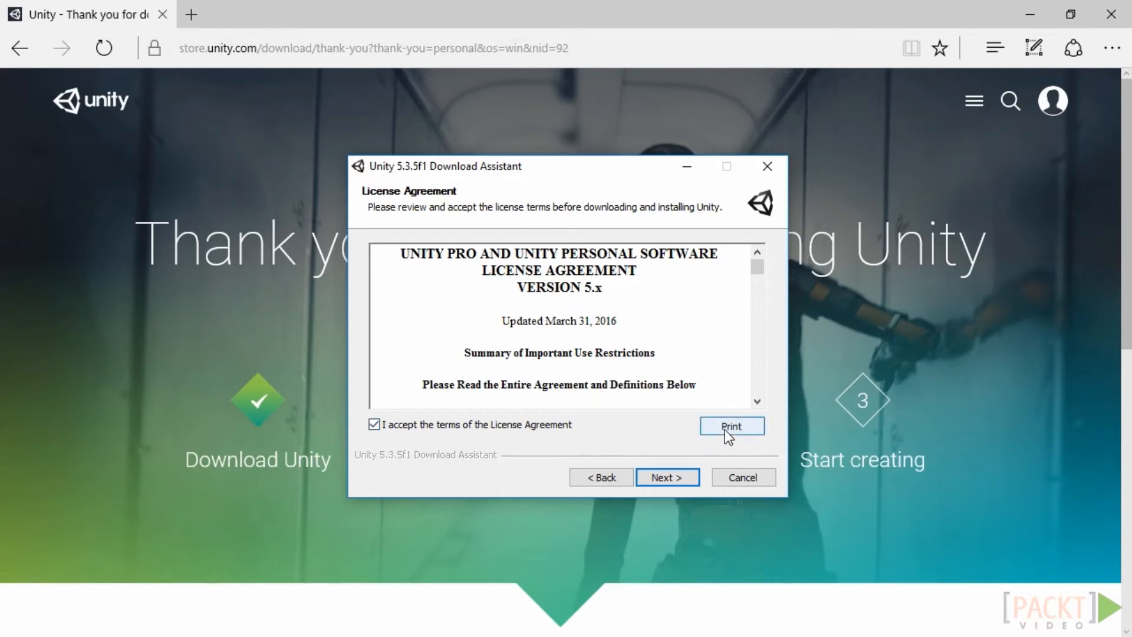
left_click(685, 476)
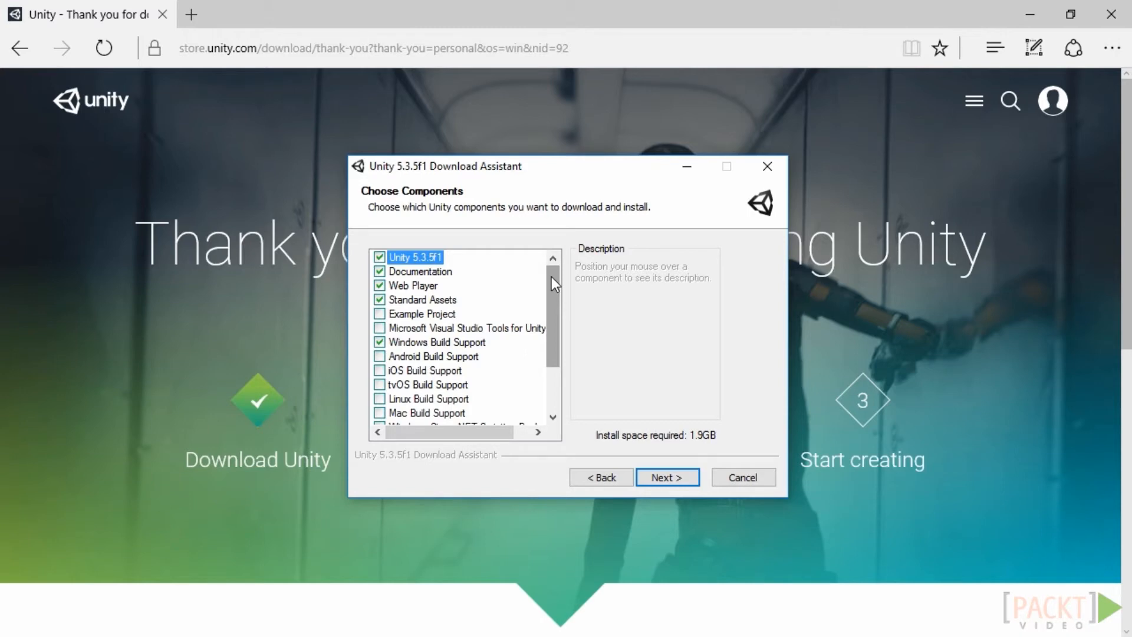
- Add Example Project to the components, install Unity into D:\Unity3D\v5, and finish setup with Launch Unity enabled
left_click(379, 315)
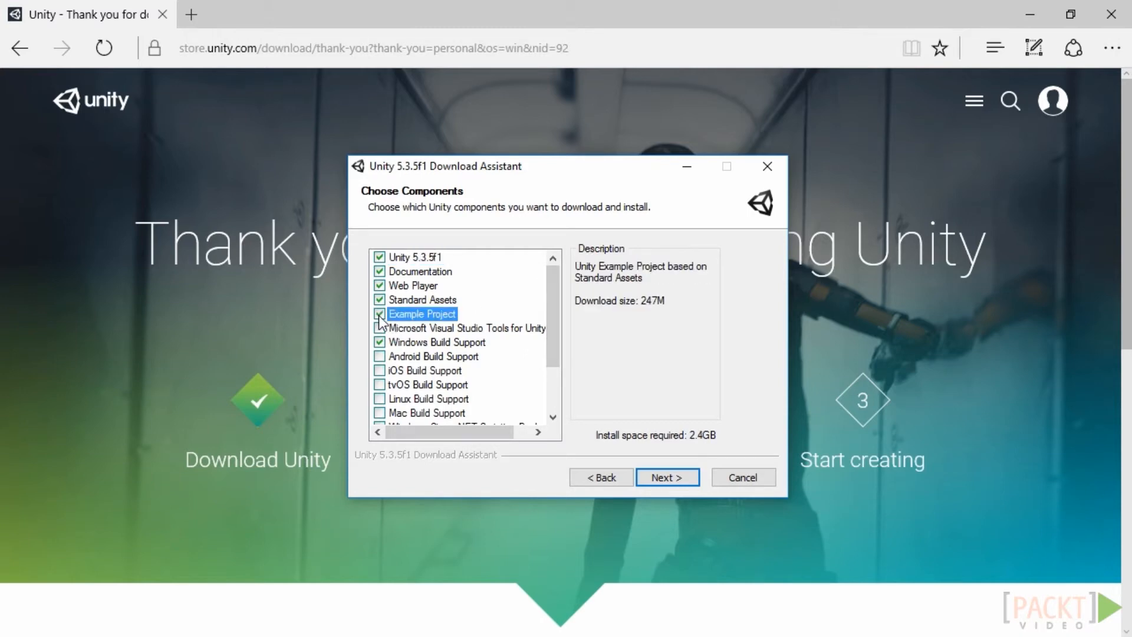
left_click(672, 475)
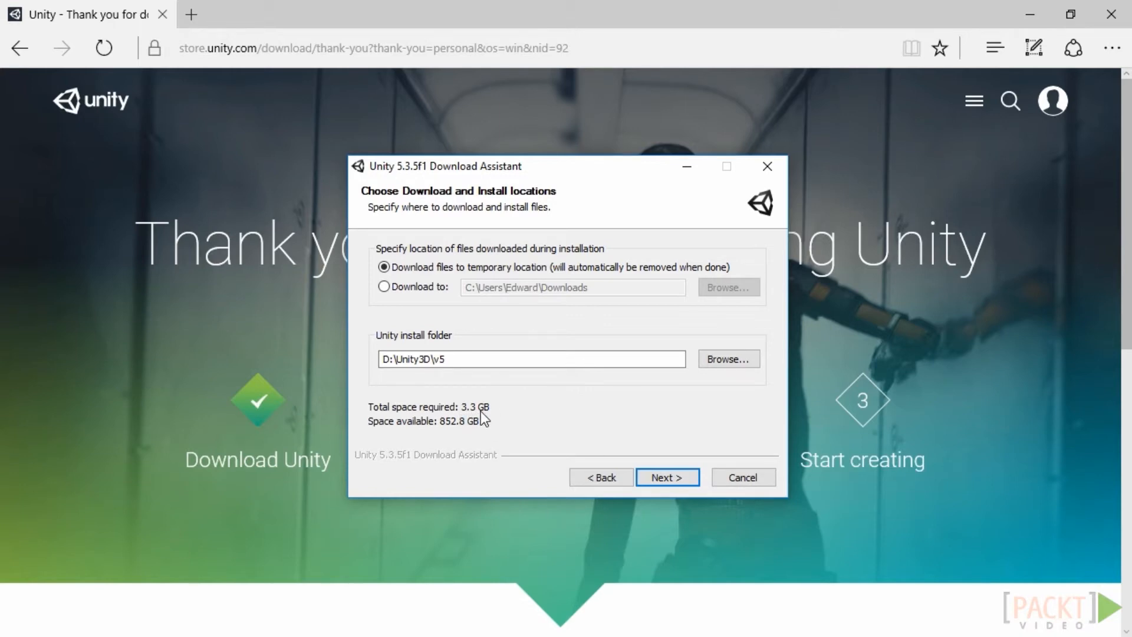
left_click(681, 480)
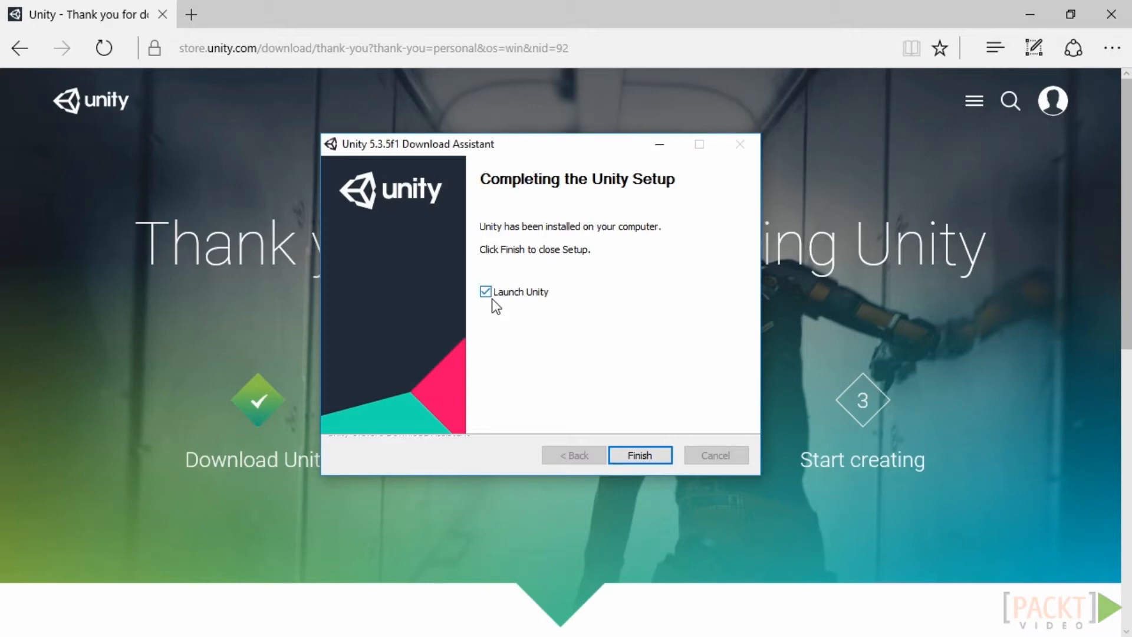
left_click(640, 455)
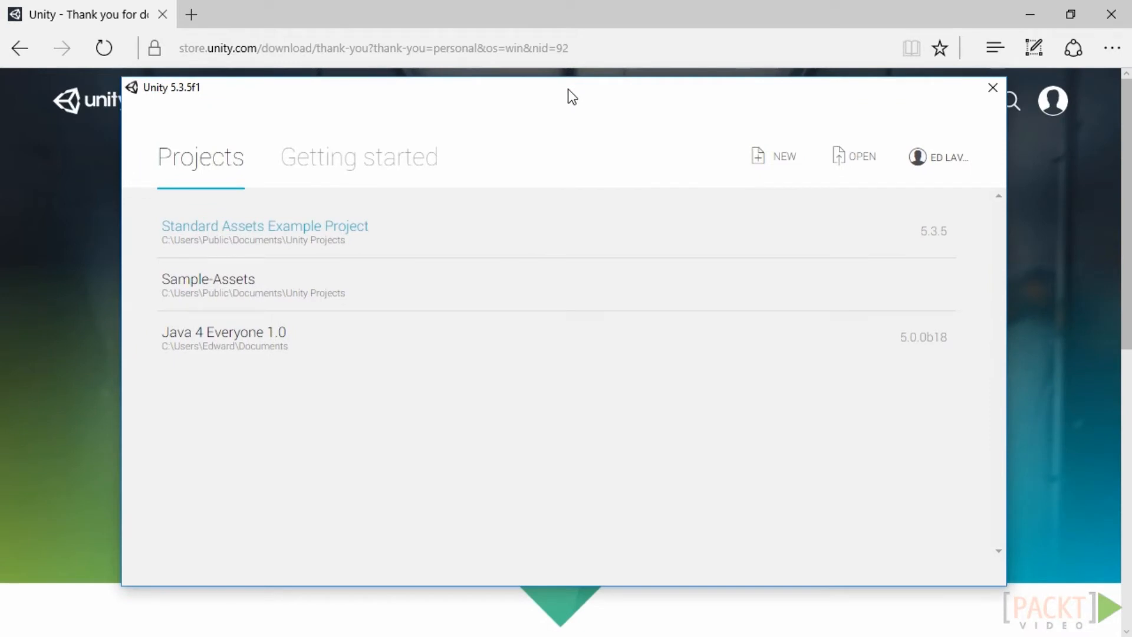
- Look at the Getting started video page, and create a new 3D project named FirstTest in the Documents folder
left_click(360, 175)
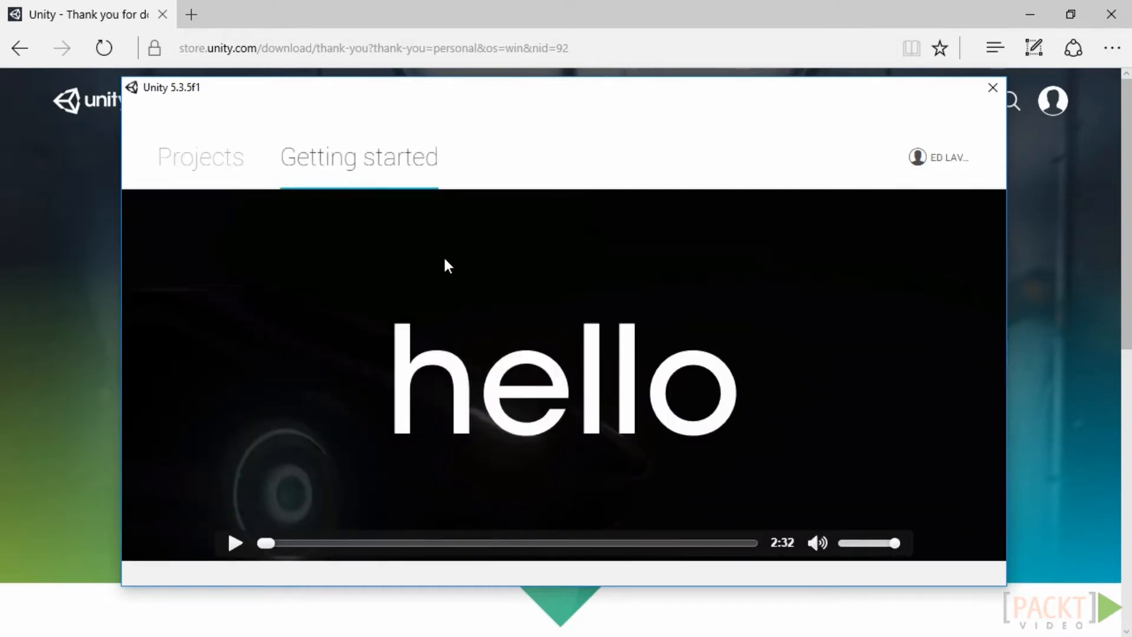
left_click(192, 167)
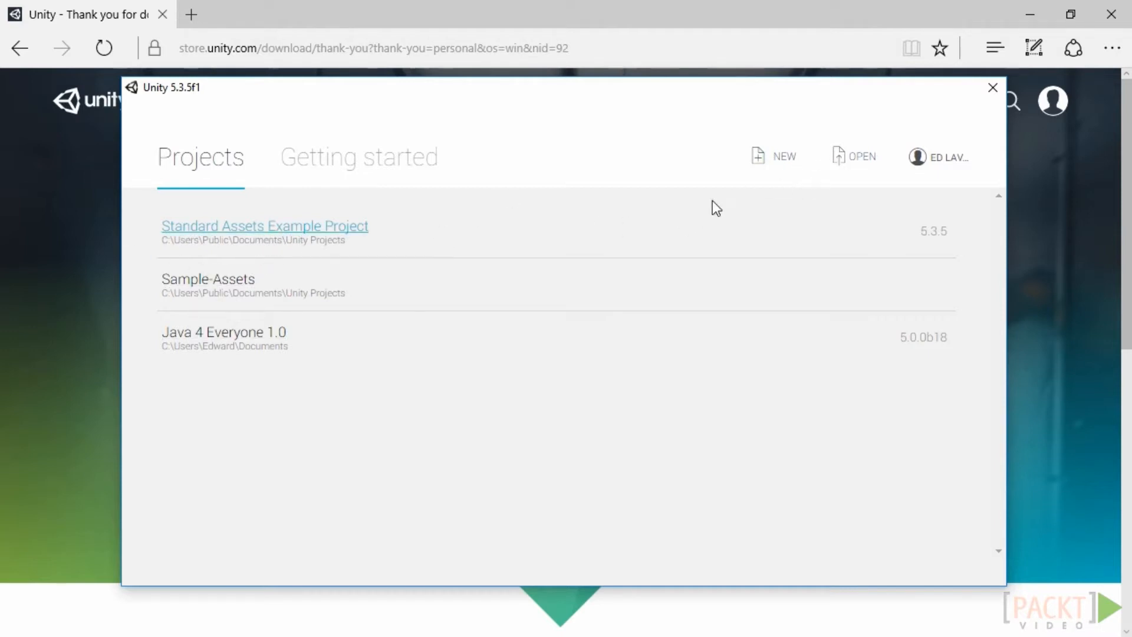
left_click(766, 165)
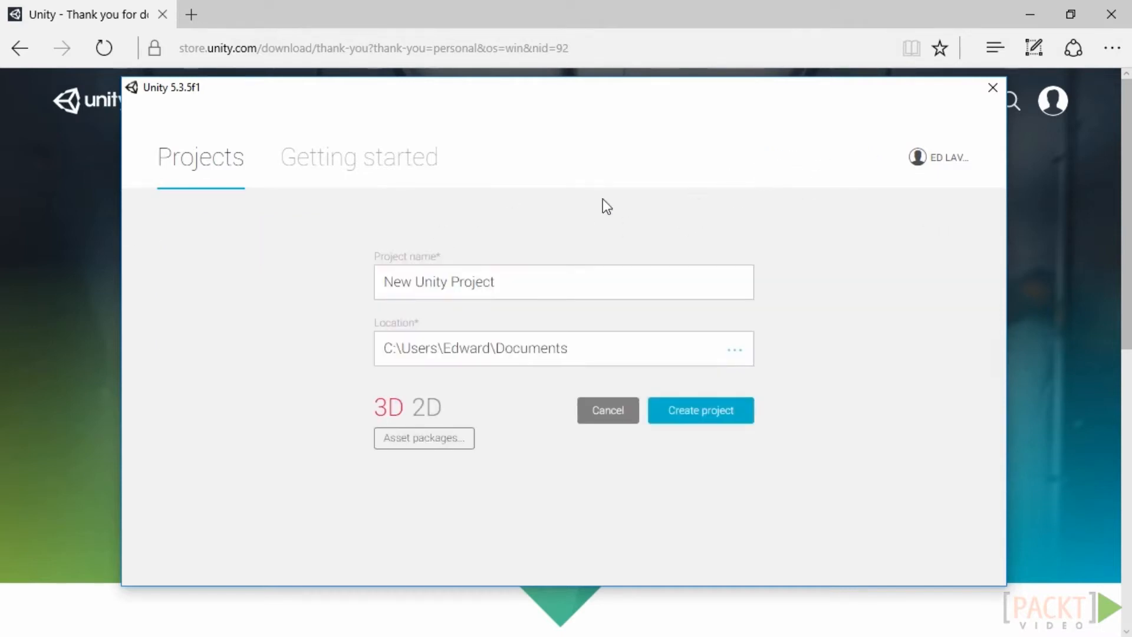
left_click(437, 282)
left_click_drag(560, 285, 344, 277)
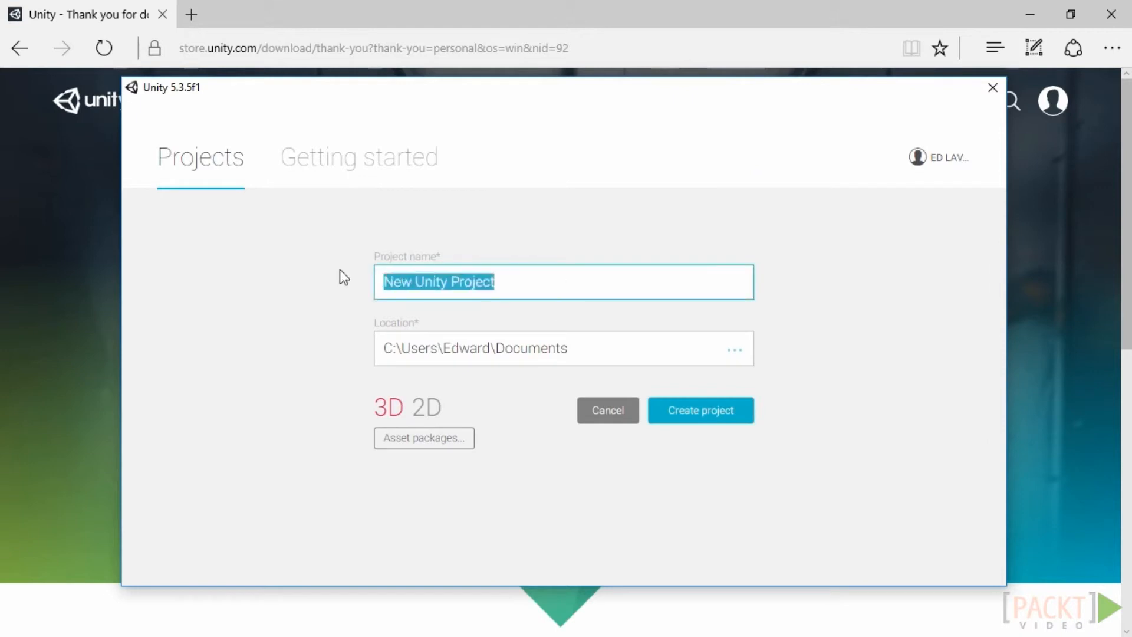
type("First")
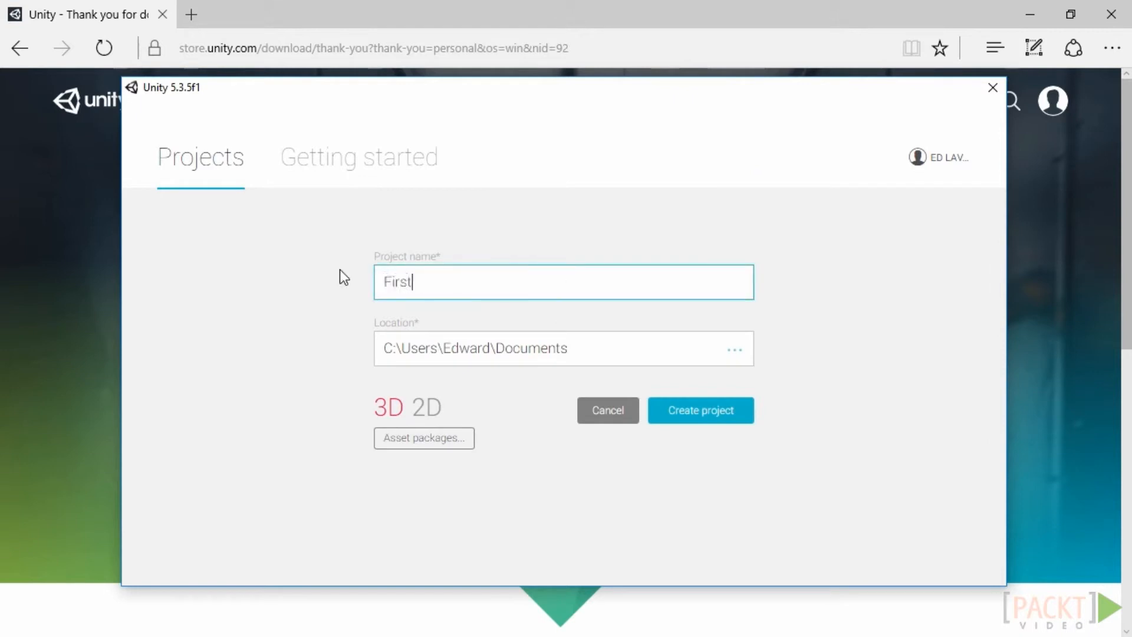
type("Test")
left_click(718, 423)
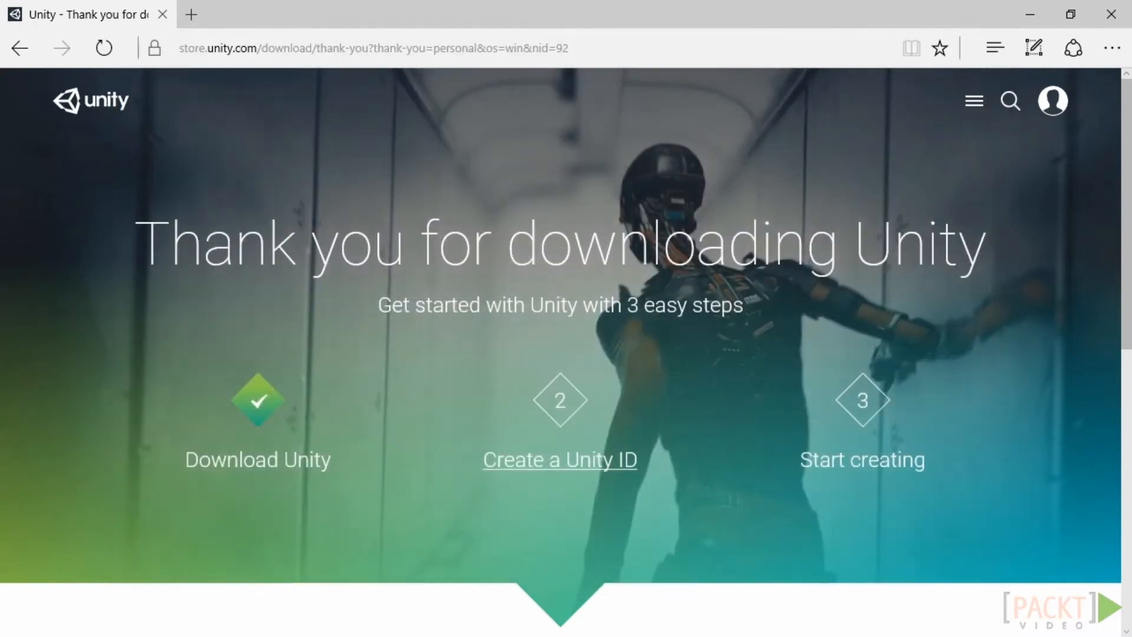
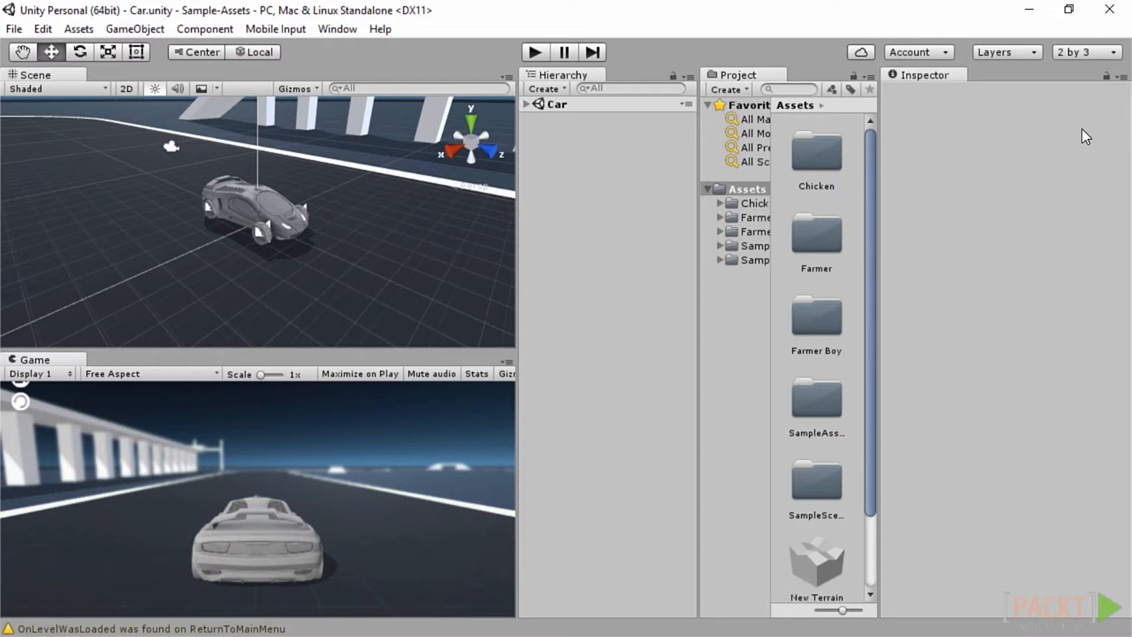
- Try the 4 Split, Tall and Wide window layouts in the editor
left_click(1097, 52)
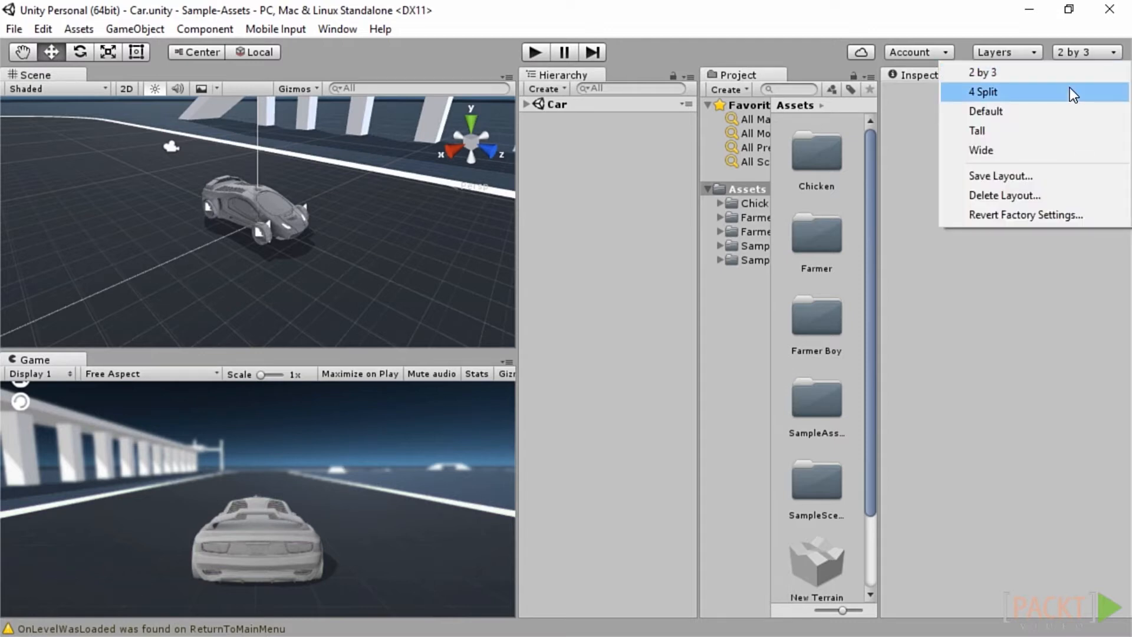
left_click(1069, 89)
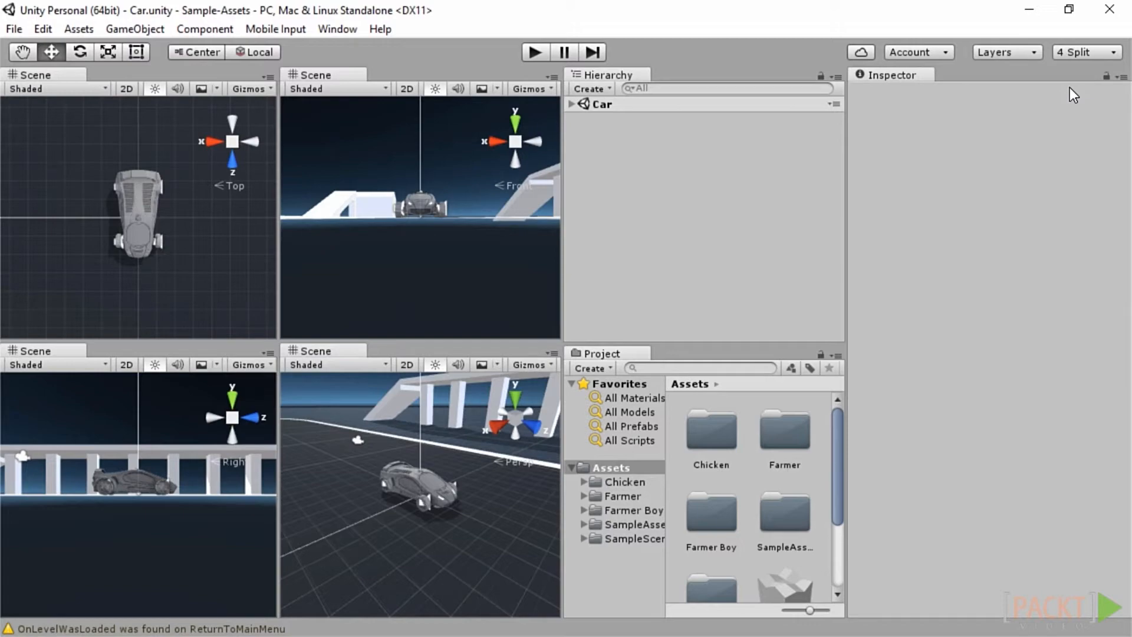
left_click(1095, 52)
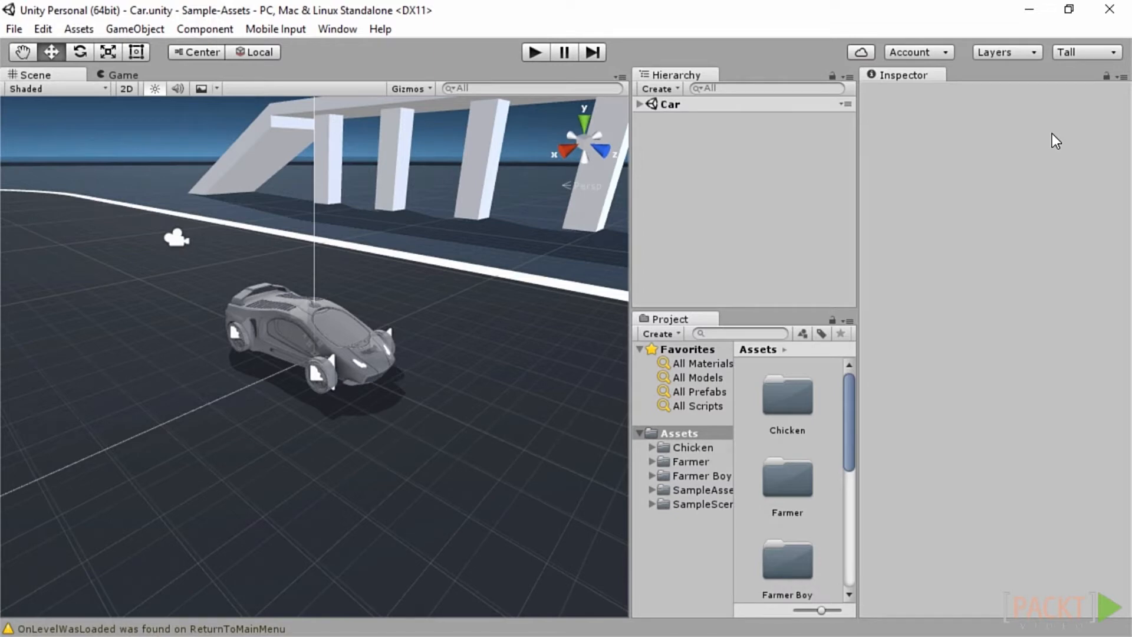
left_click(1084, 52)
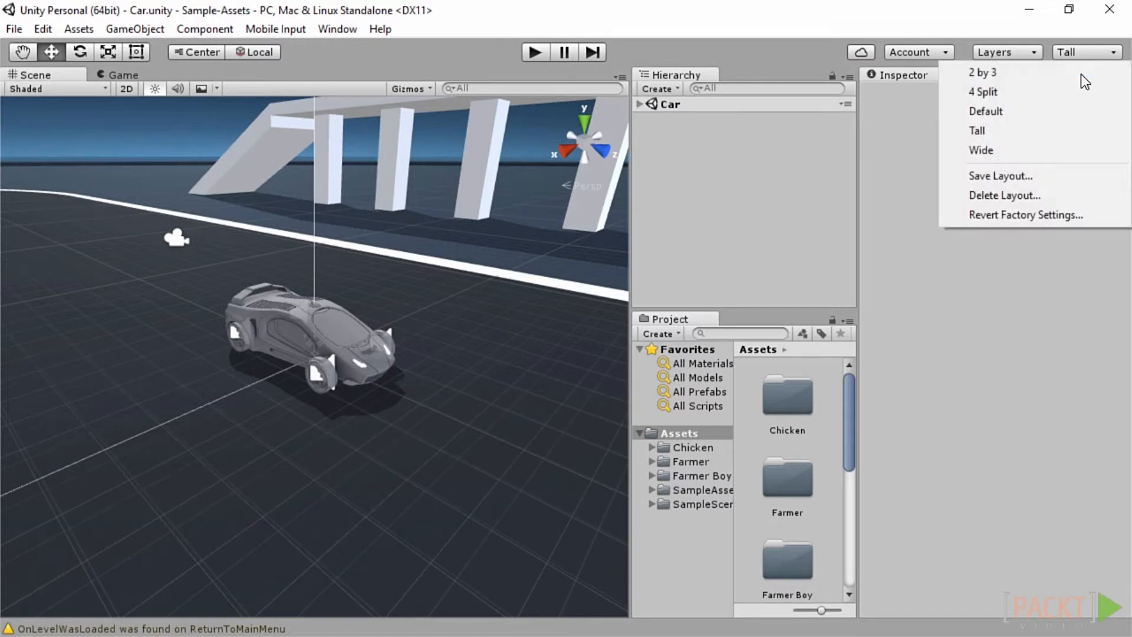
left_click(1048, 150)
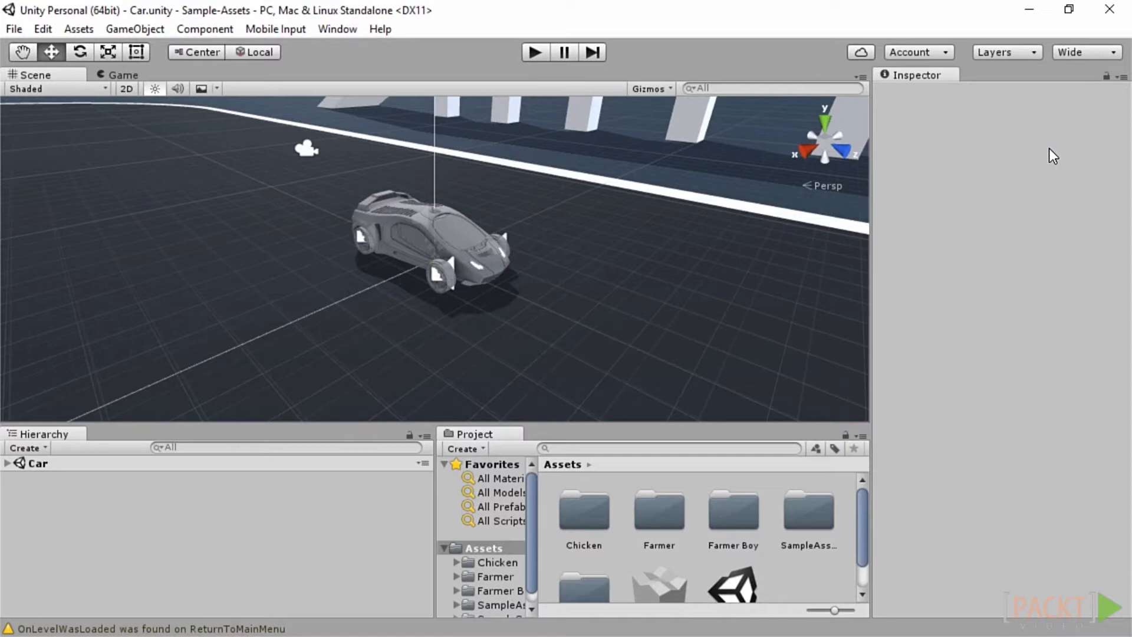
- Switch the editor to the Default layout and select the GroundTrack object in the Car scene
left_click(1086, 51)
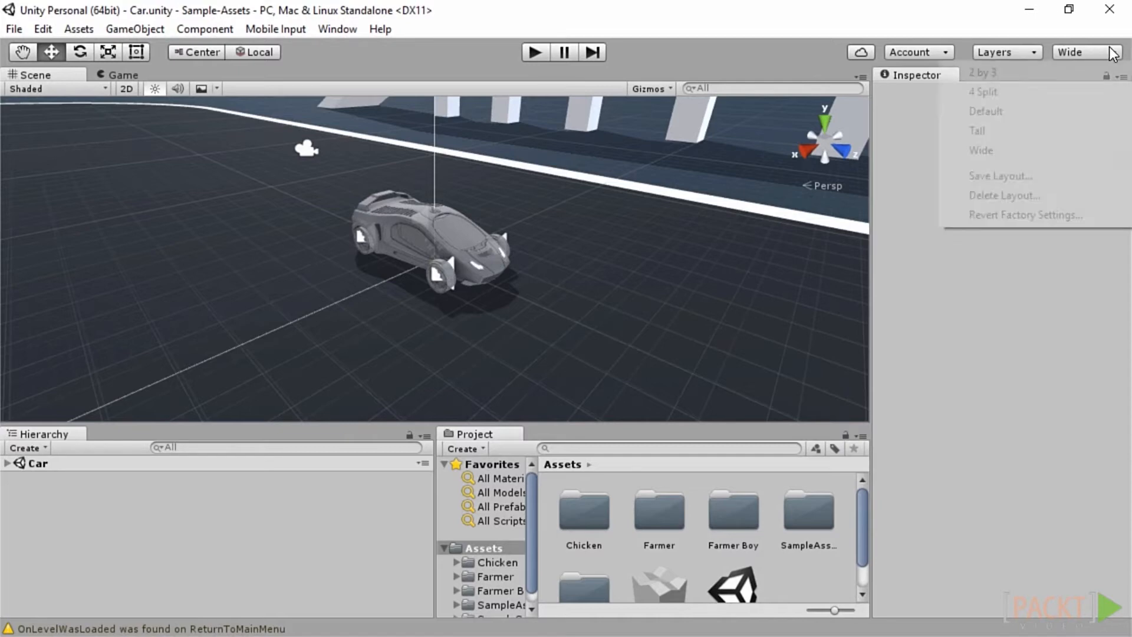
left_click(1026, 114)
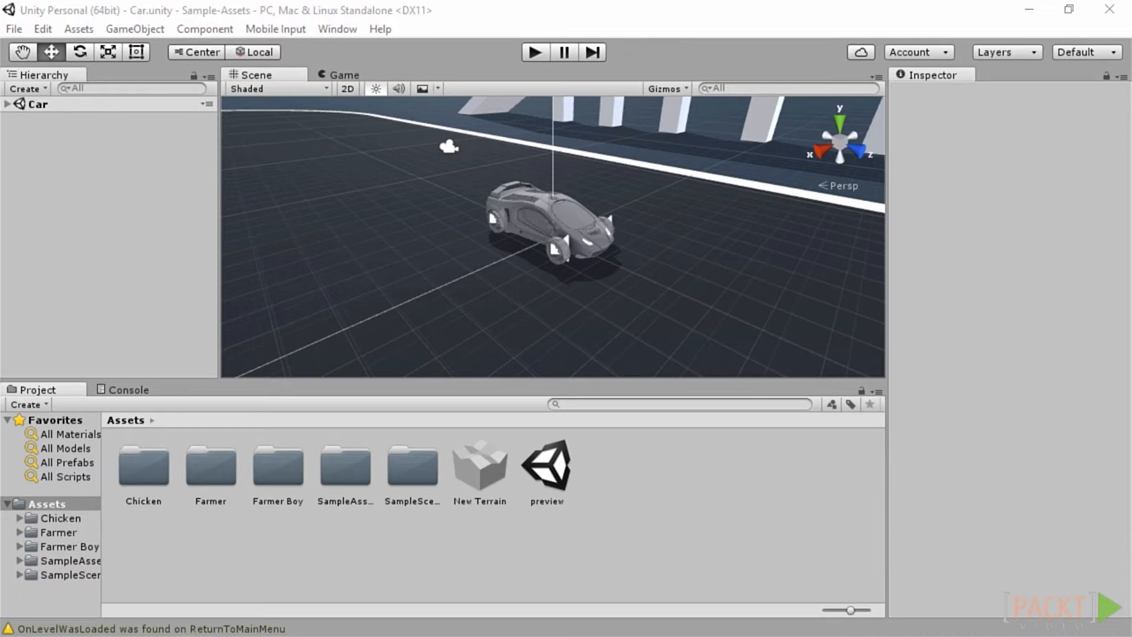
left_click(756, 346)
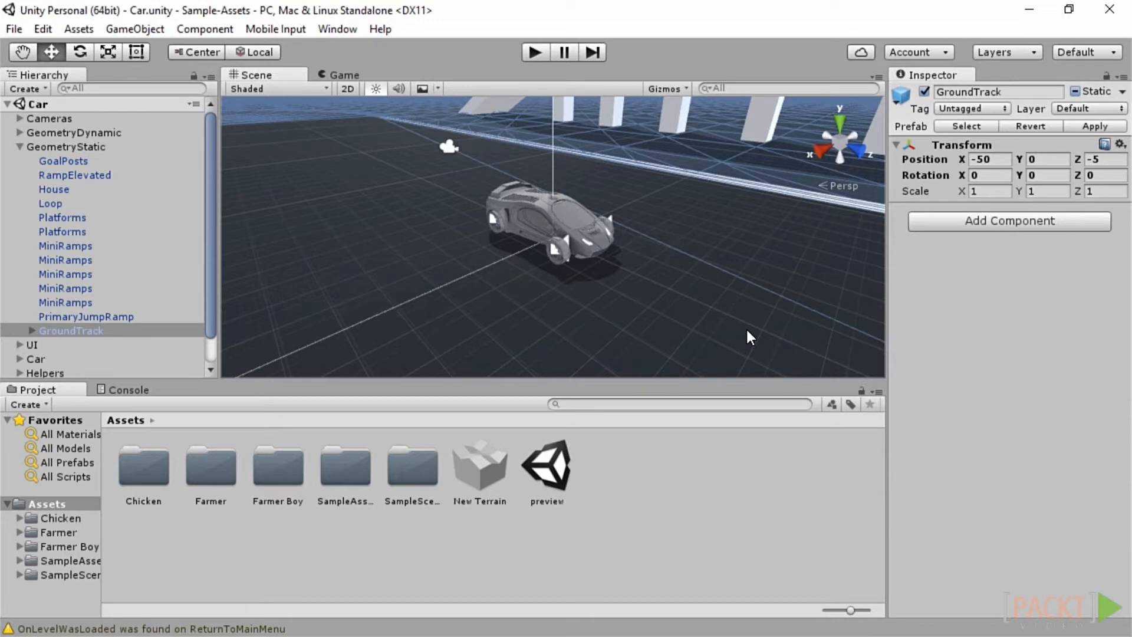
- Play-test the Car scene by driving forward, steering left and reversing, and stop the game
left_click(533, 52)
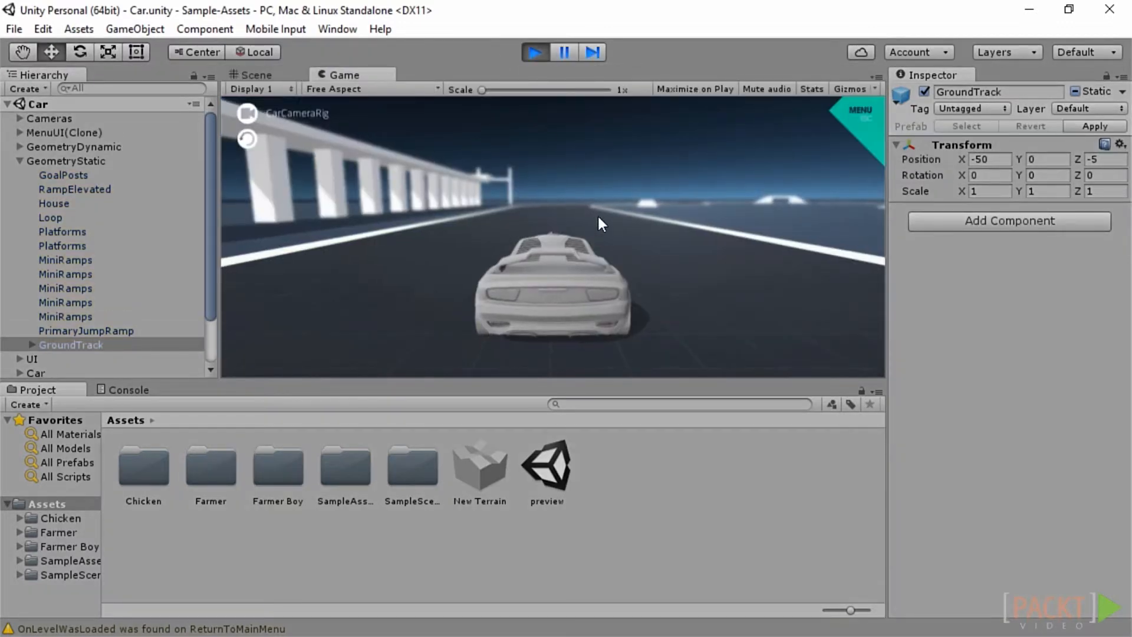
key("Up")
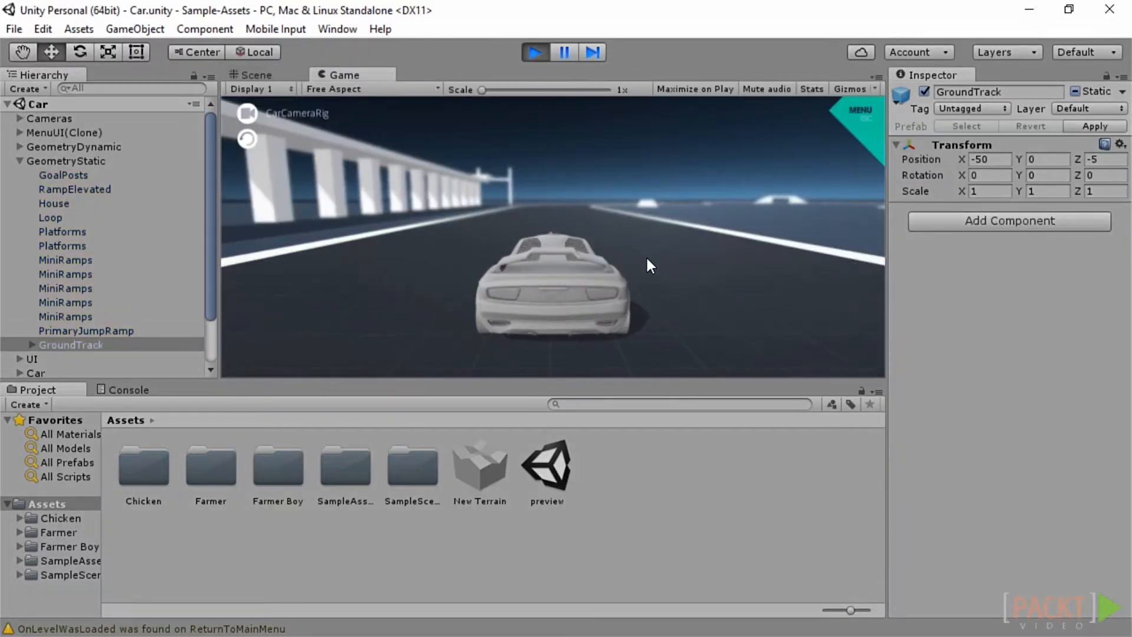
key("Left")
key("Down")
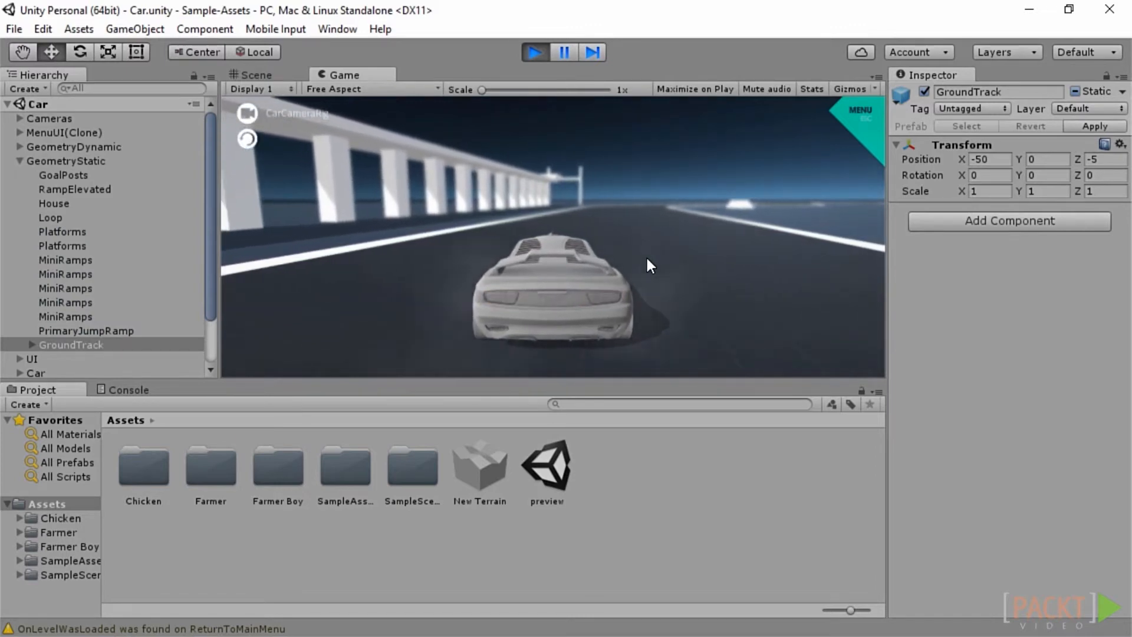
left_click(534, 52)
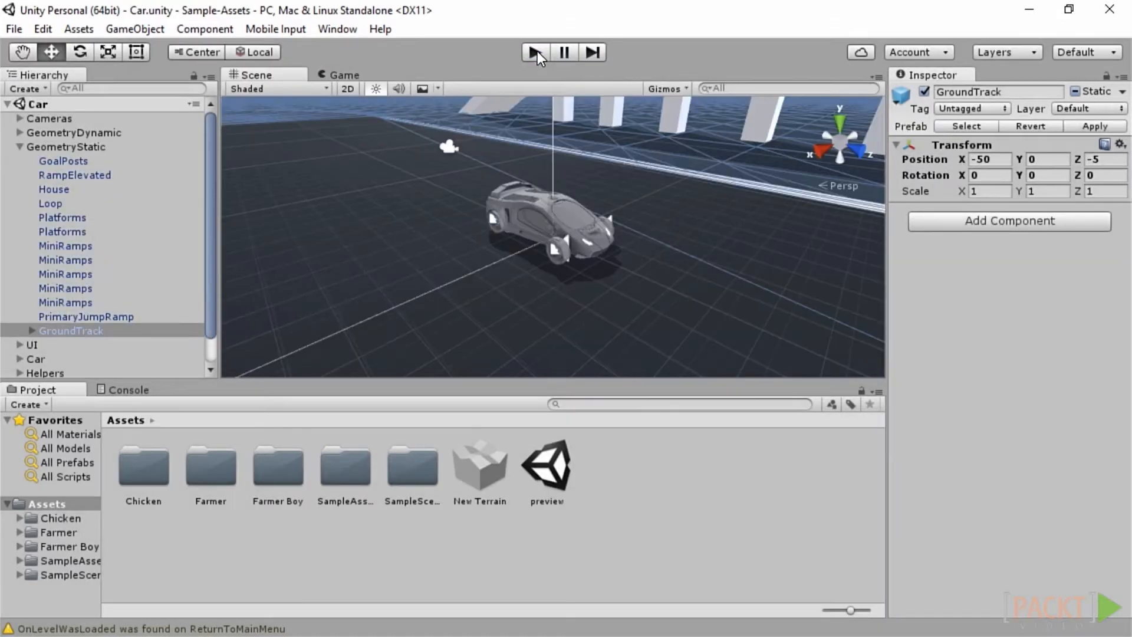
- Collapse the GeometryStatic group, expand Car and its WheelsHubs group, and select WheelHubFrontRight
left_click(19, 146)
left_click(19, 174)
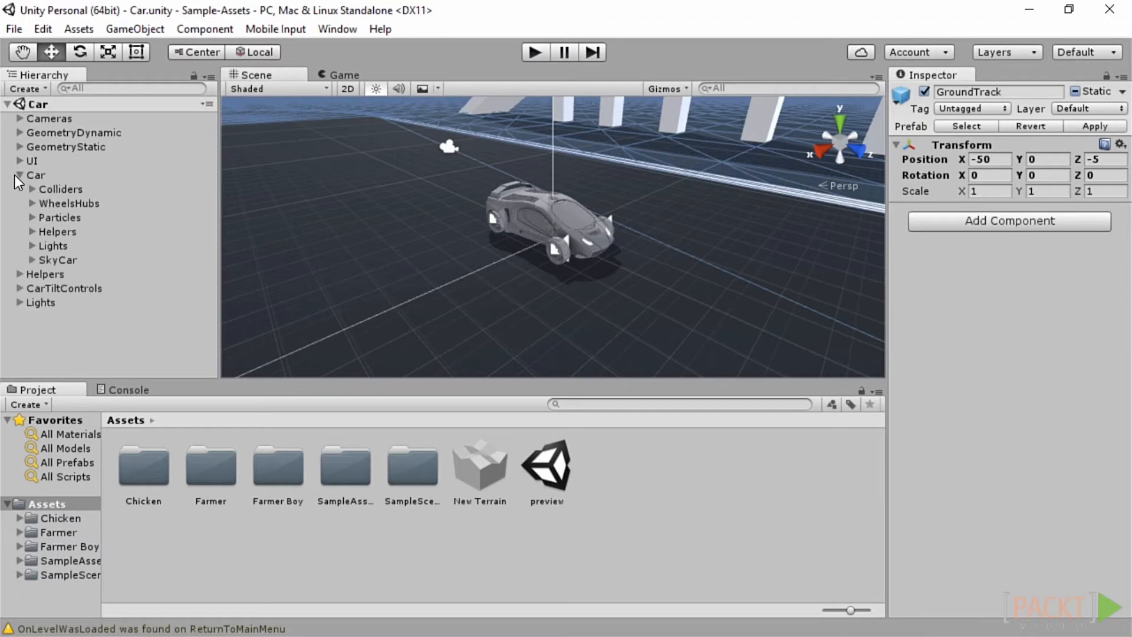
left_click(31, 204)
left_click(95, 219)
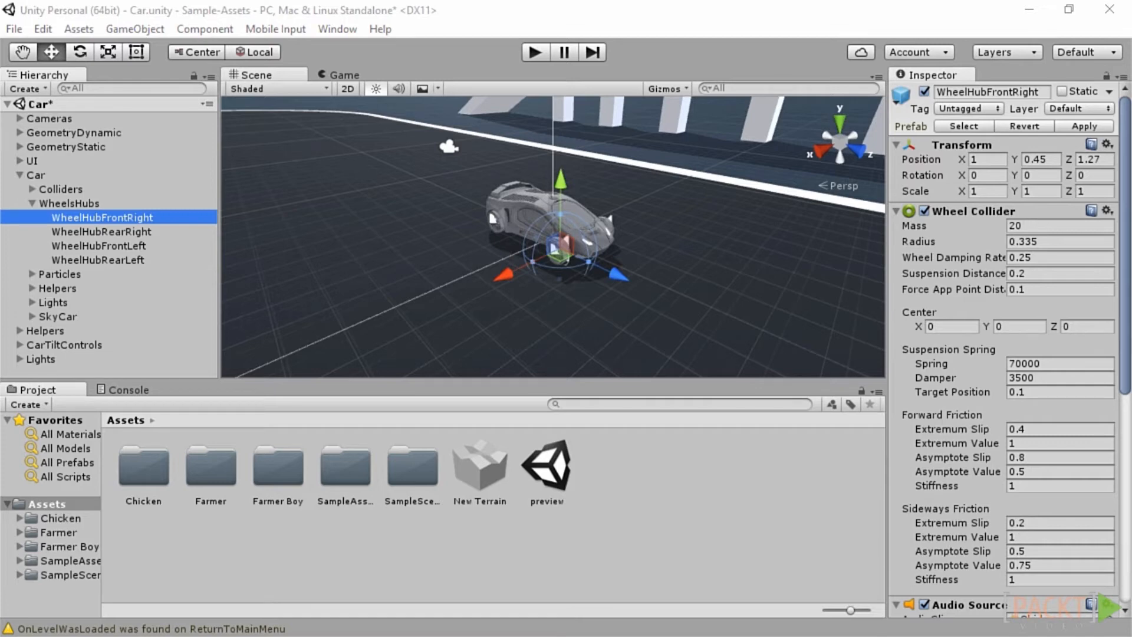
- Maximize the Scene view and use the Hand tool to zoom and pan around the car
key("shift+space")
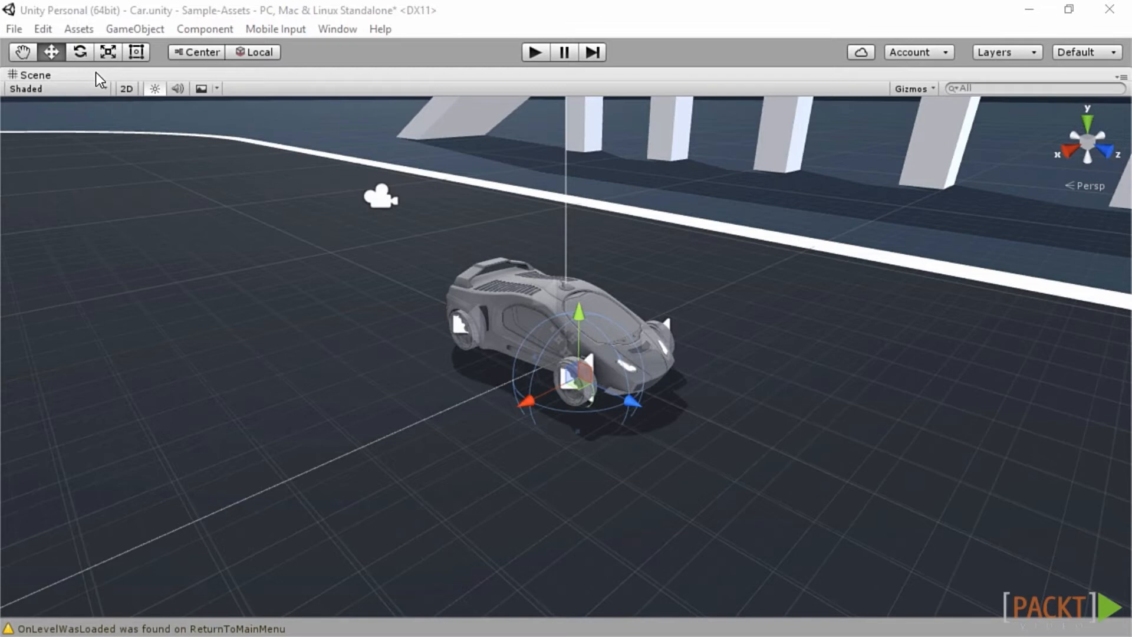
left_click(23, 53)
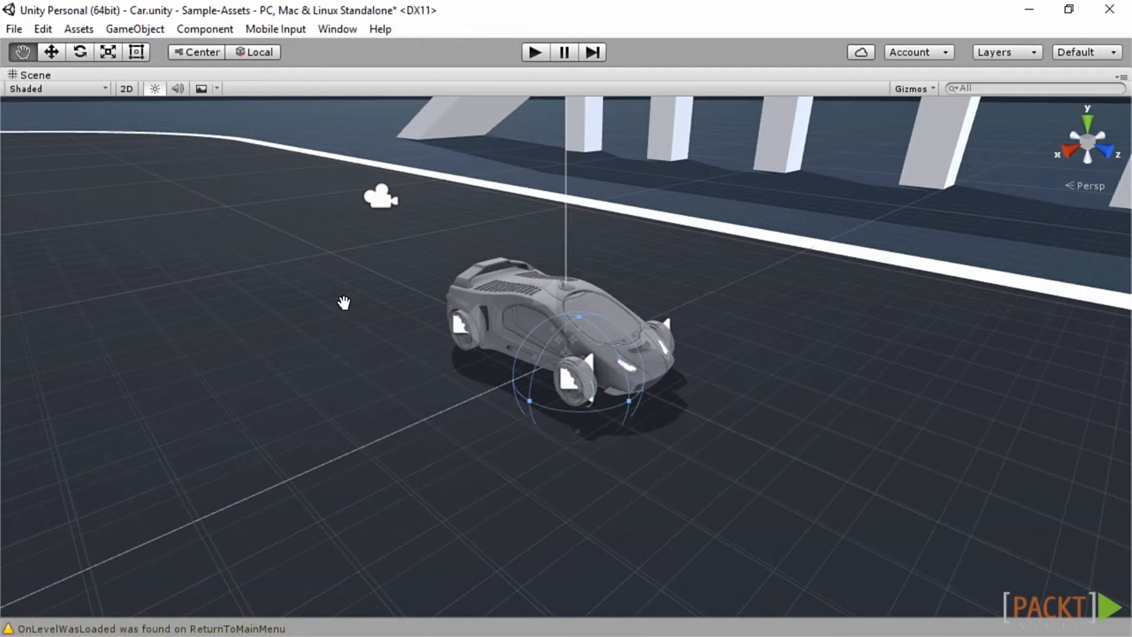
scroll(344, 303, "down", 2)
scroll(343, 302, "up", 3)
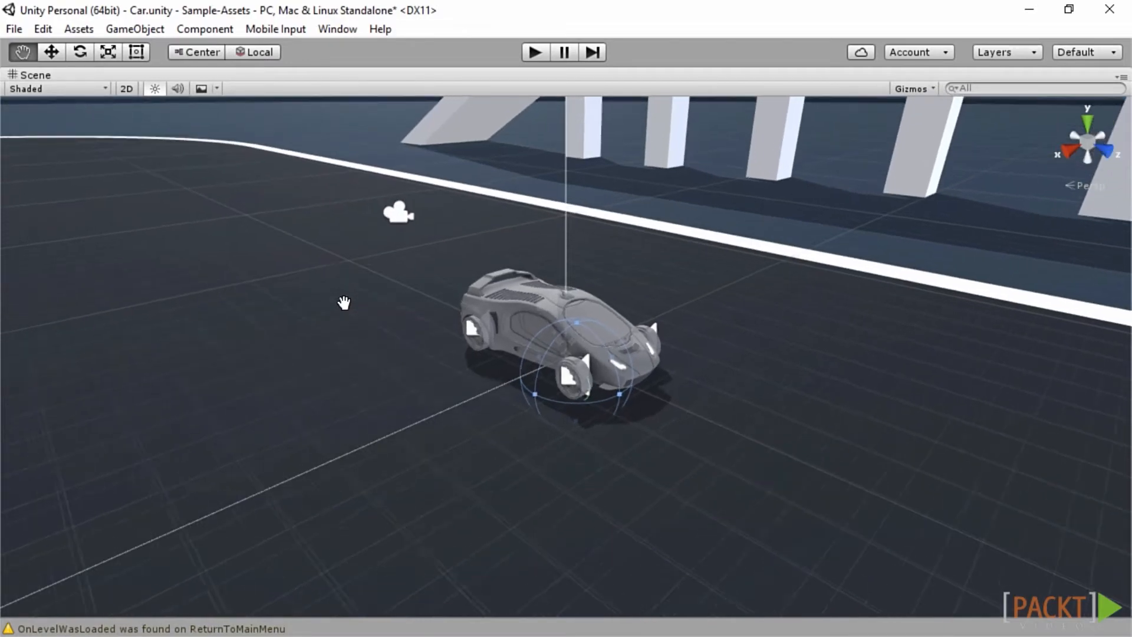
scroll(344, 302, "up", 2)
scroll(343, 303, "down", 2)
scroll(343, 302, "up", 1)
scroll(323, 313, "down", 2)
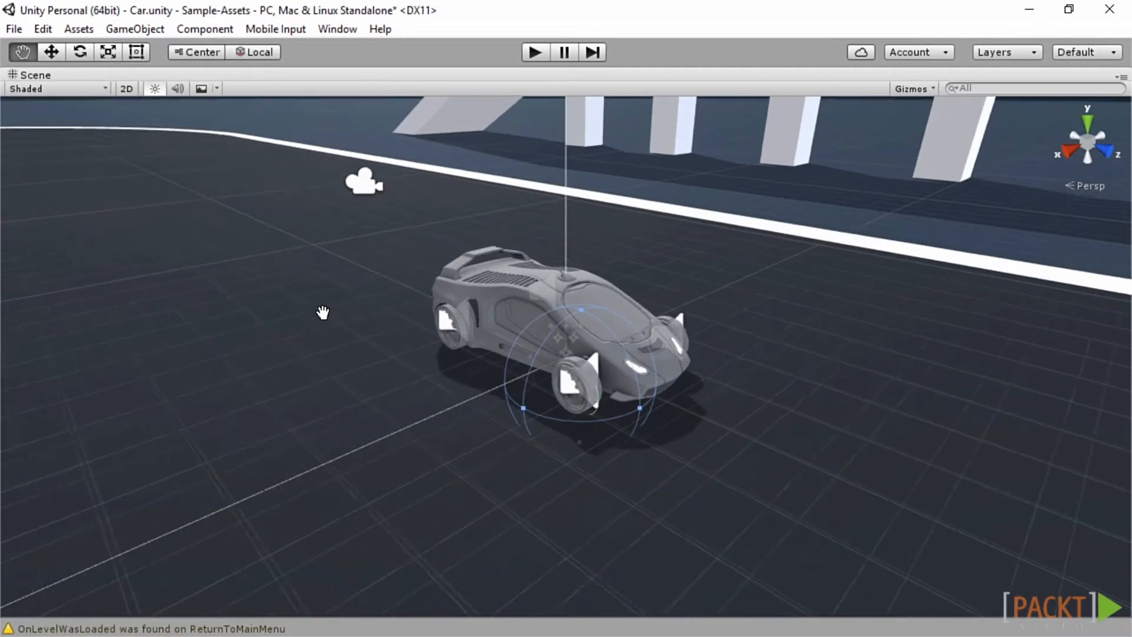
left_click_drag(321, 316, 718, 290)
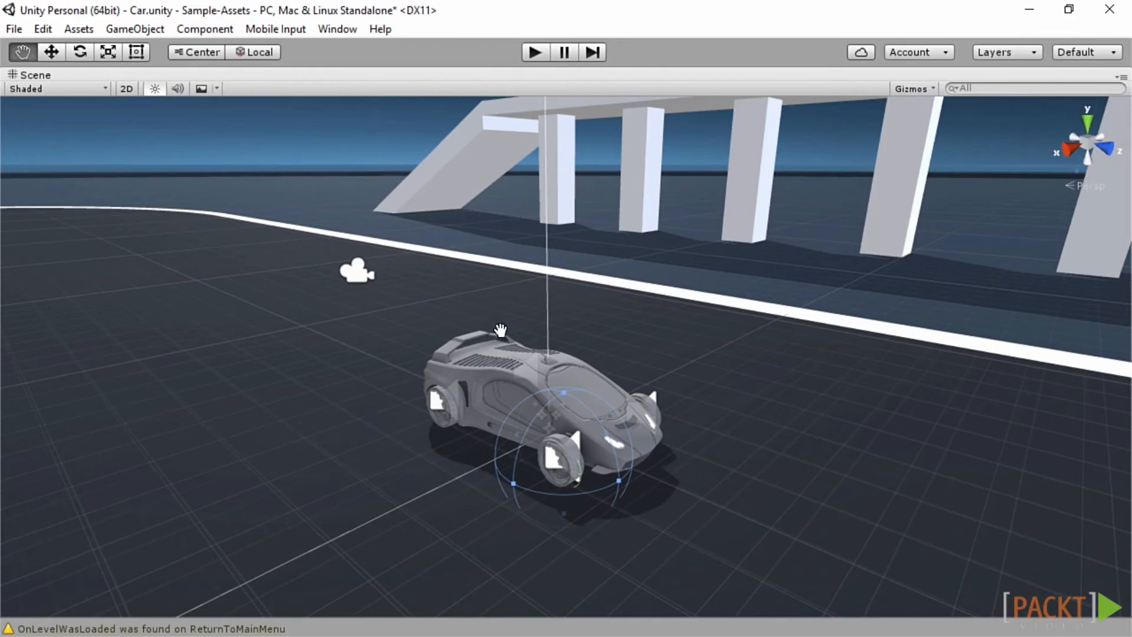
- Move the front right wheel hub outward along its X axis, and move the wheel mesh off the car to the open ground beyond its nose
left_click(51, 52)
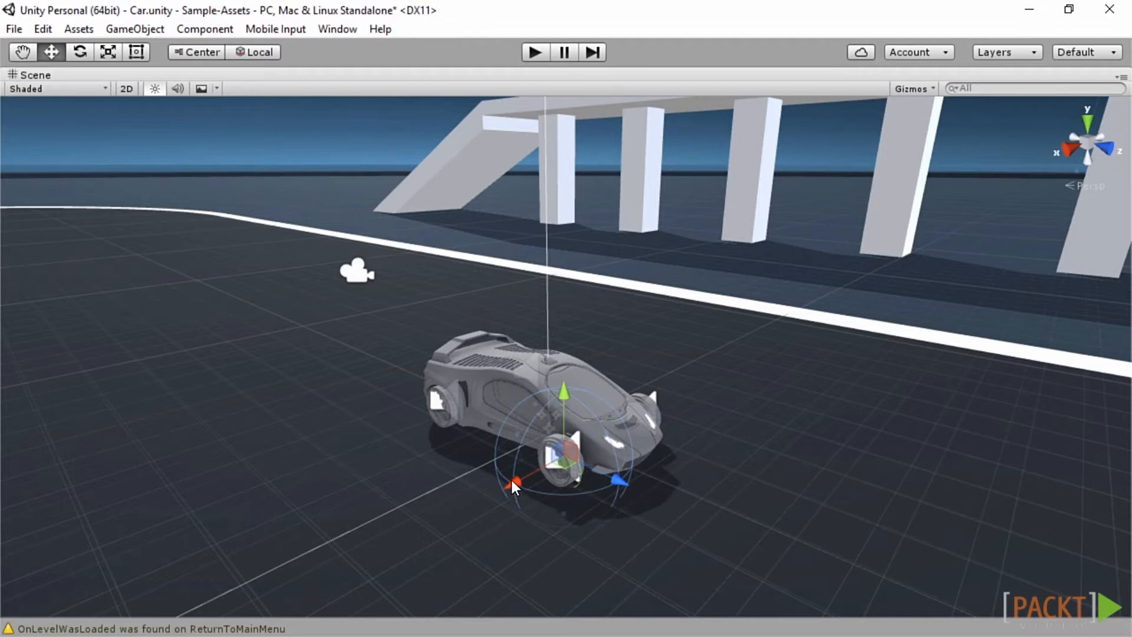
left_click_drag(511, 483, 412, 483)
left_click(554, 469)
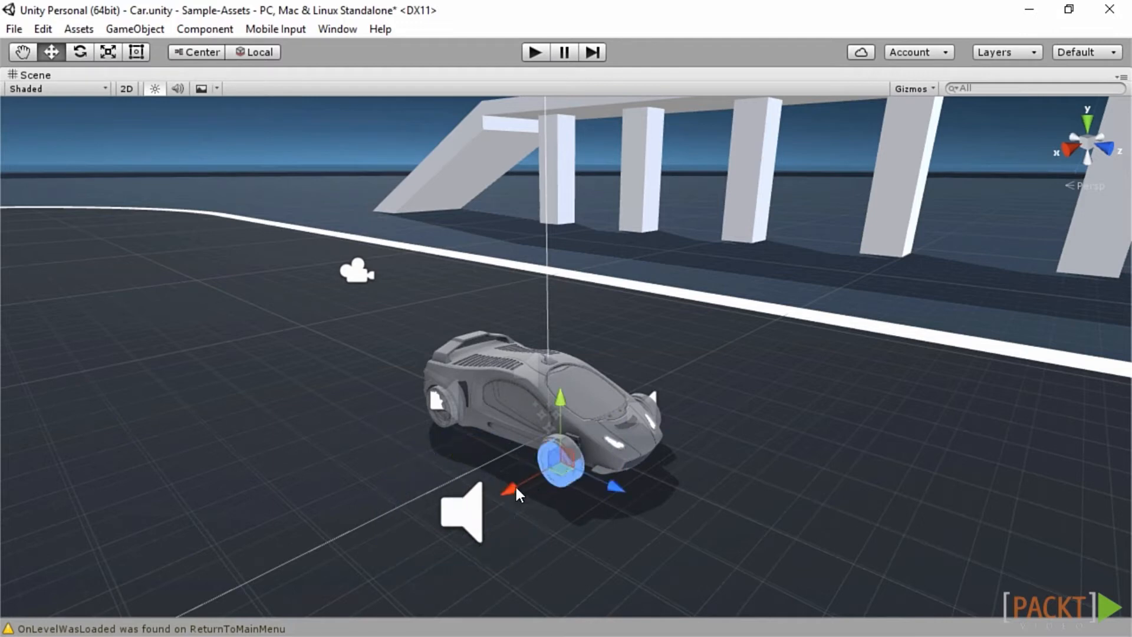
left_click_drag(516, 490, 426, 504)
left_click_drag(504, 287, 679, 332)
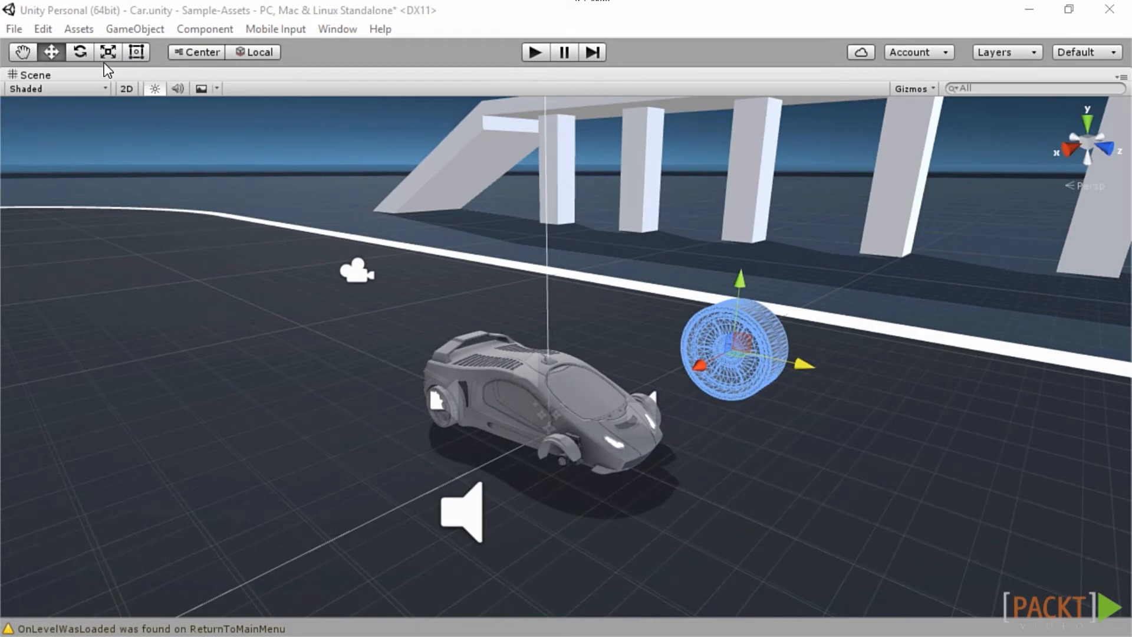
- Rotate the detached wheel around two axes with the Rotate tool so its spoked face turns toward the view
left_click(78, 51)
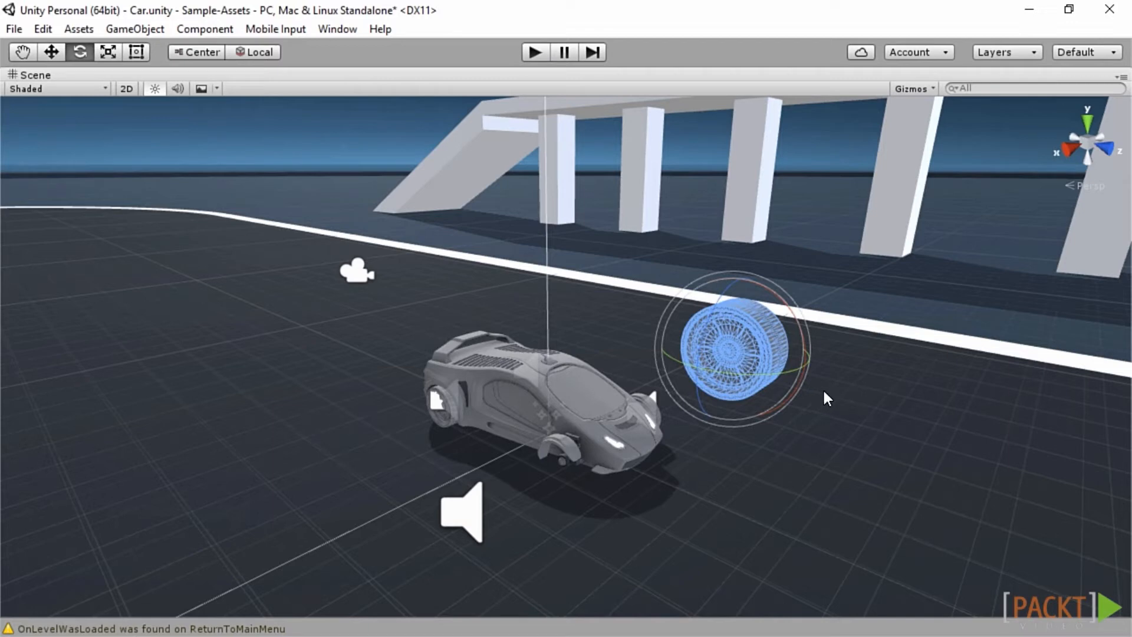
left_click_drag(791, 367, 703, 373)
left_click_drag(713, 282, 738, 369)
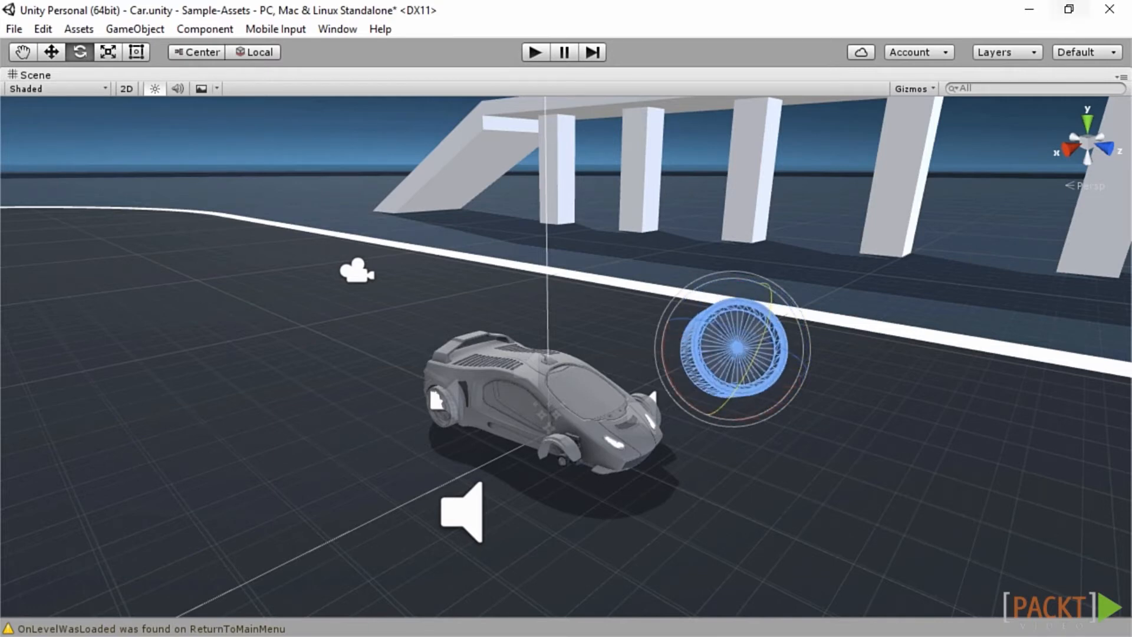
- Scale the detached wheel along its Y axis, and enlarge it uniformly to about twice its size
left_click(106, 52)
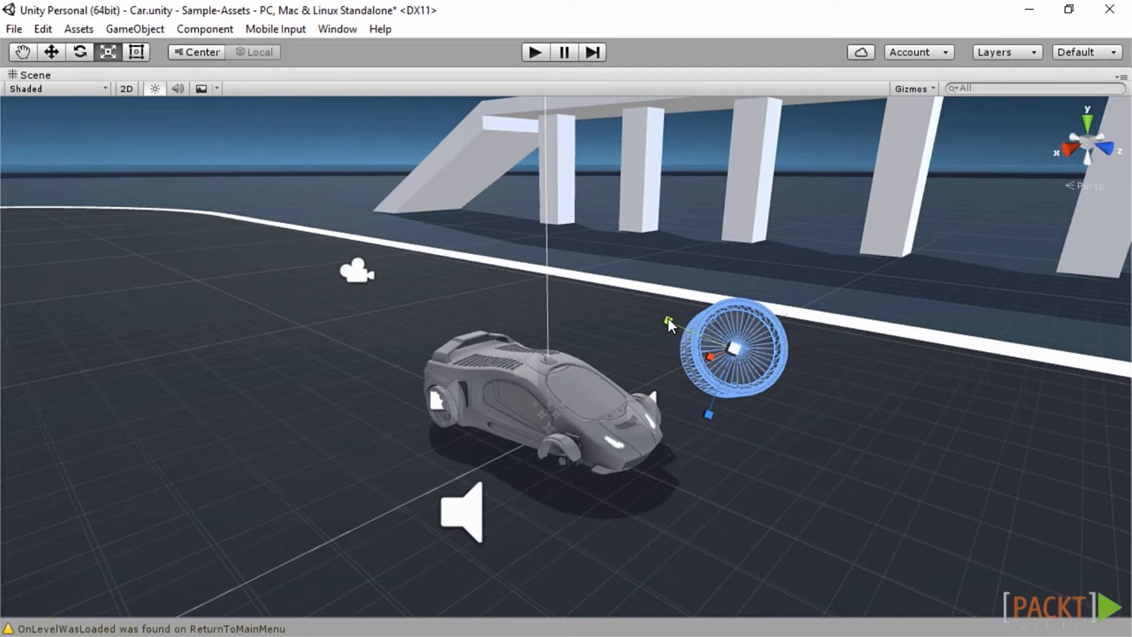
left_click_drag(668, 319, 706, 359)
left_click_drag(734, 348, 816, 345)
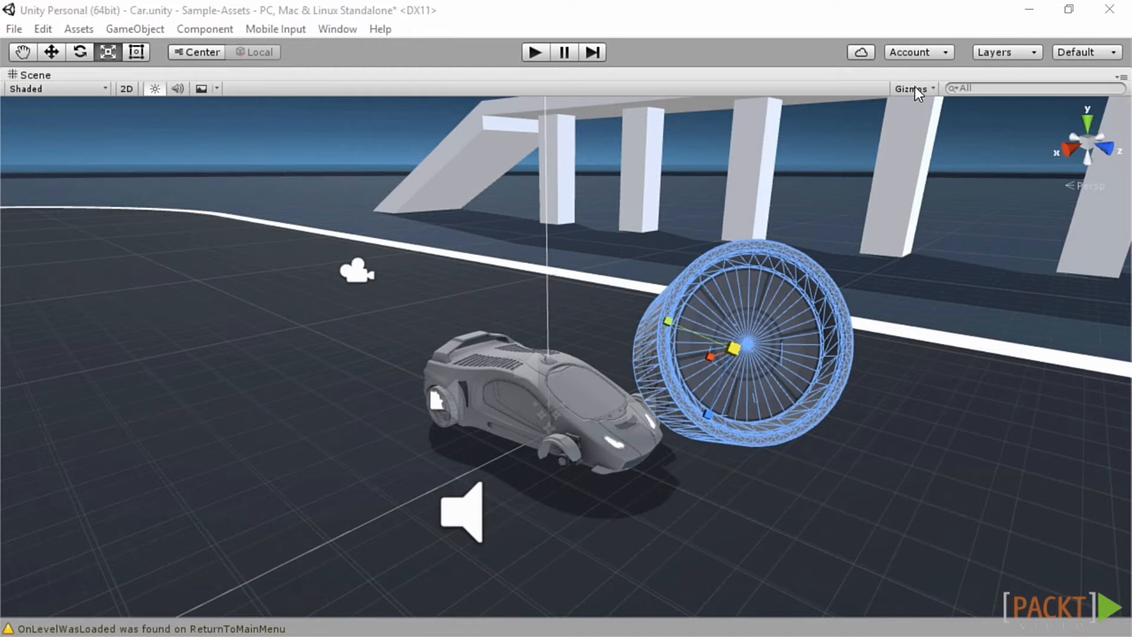
- Stretch the wheel with the Rect tool and move it across to the other side of the car, near its rear
left_click(142, 51)
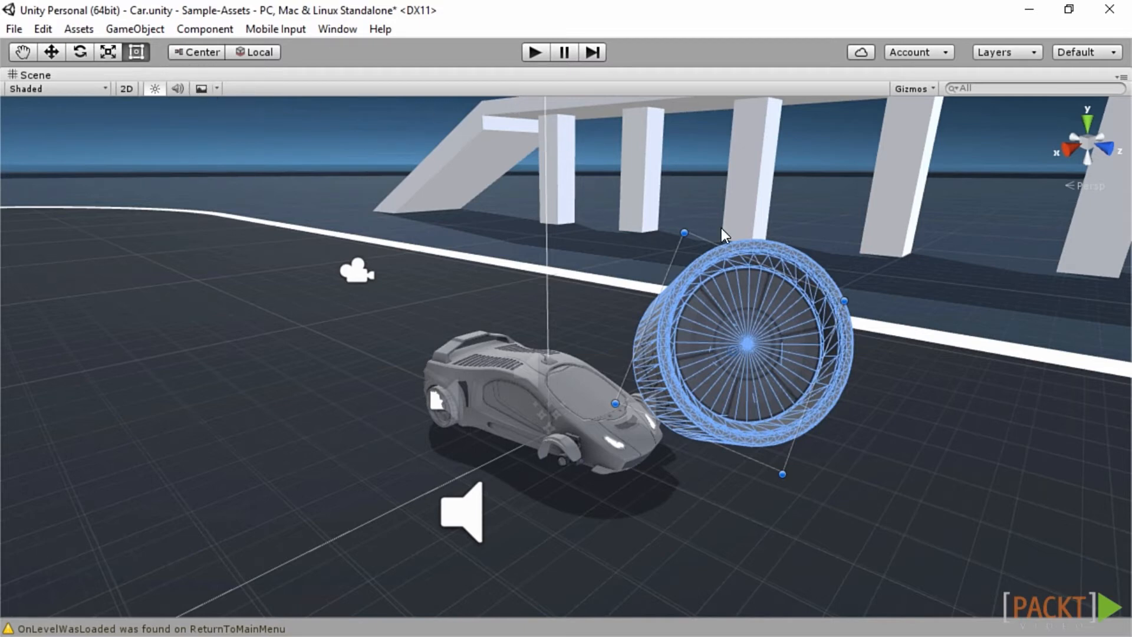
left_click_drag(695, 232, 708, 155)
left_click_drag(729, 296, 298, 342)
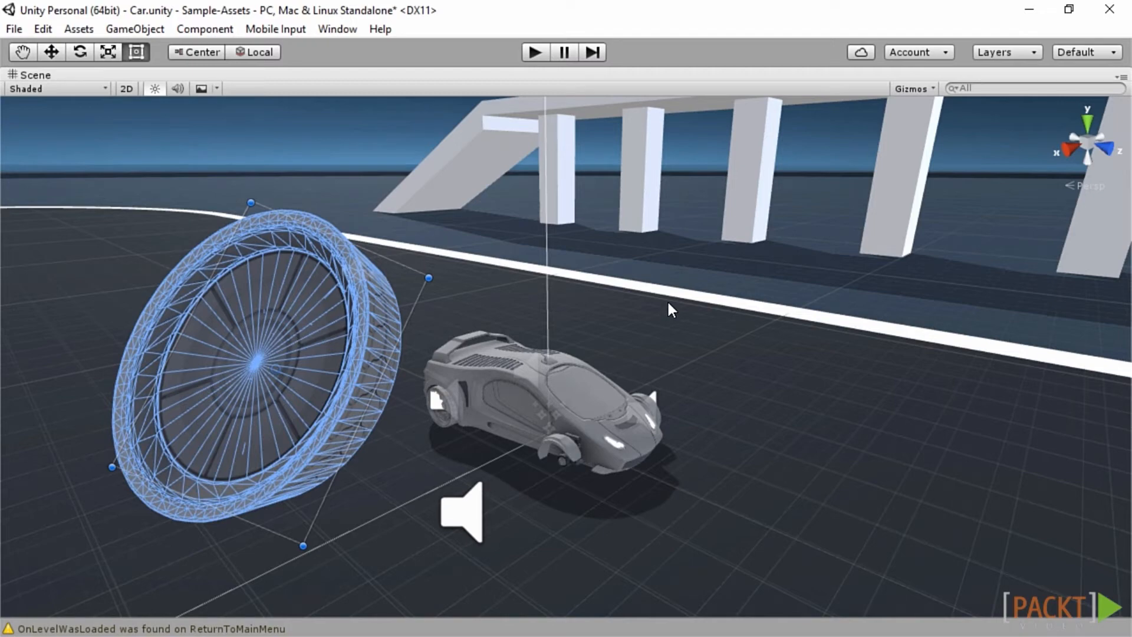
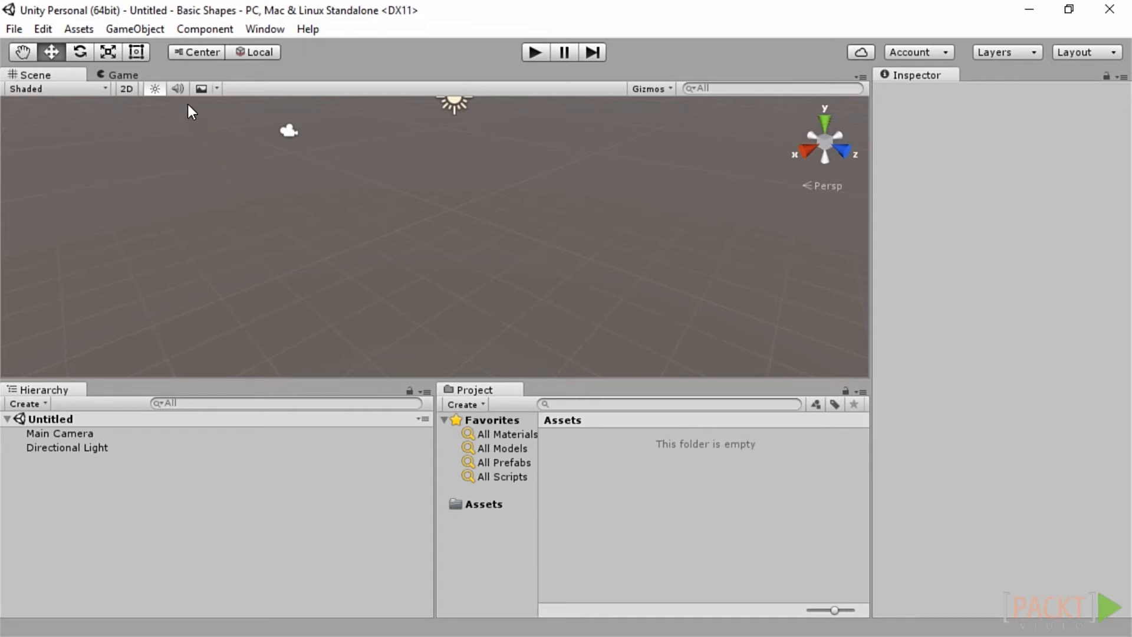
- Add a Cube to the Basic Shapes scene and move it to about X 6.61, Y 1.28
left_click(161, 29)
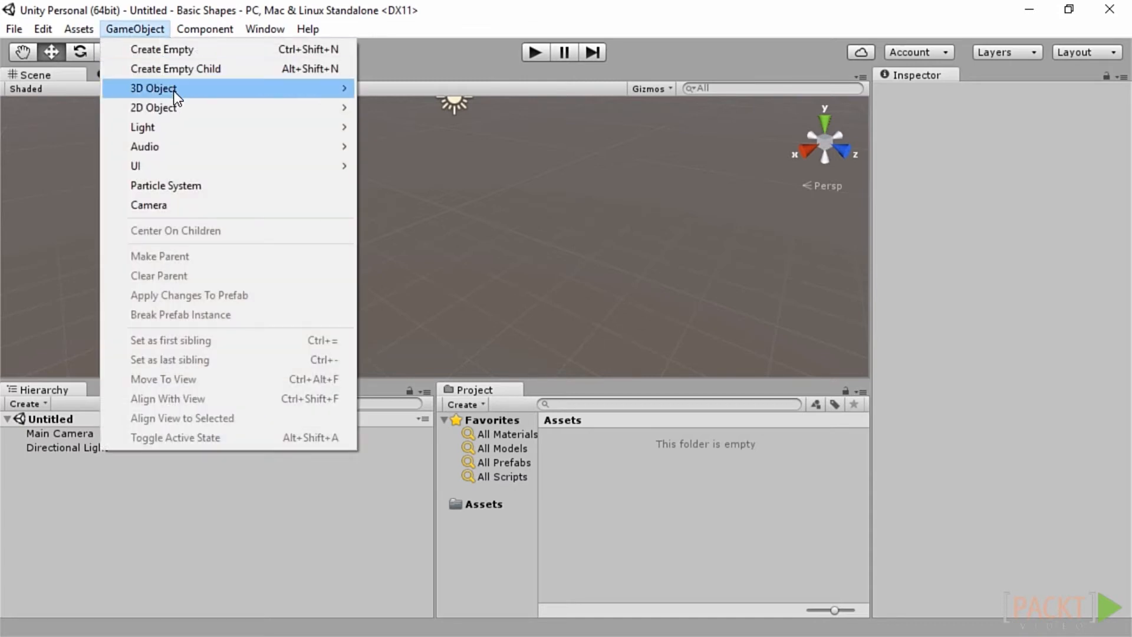
mouse_move(173, 91)
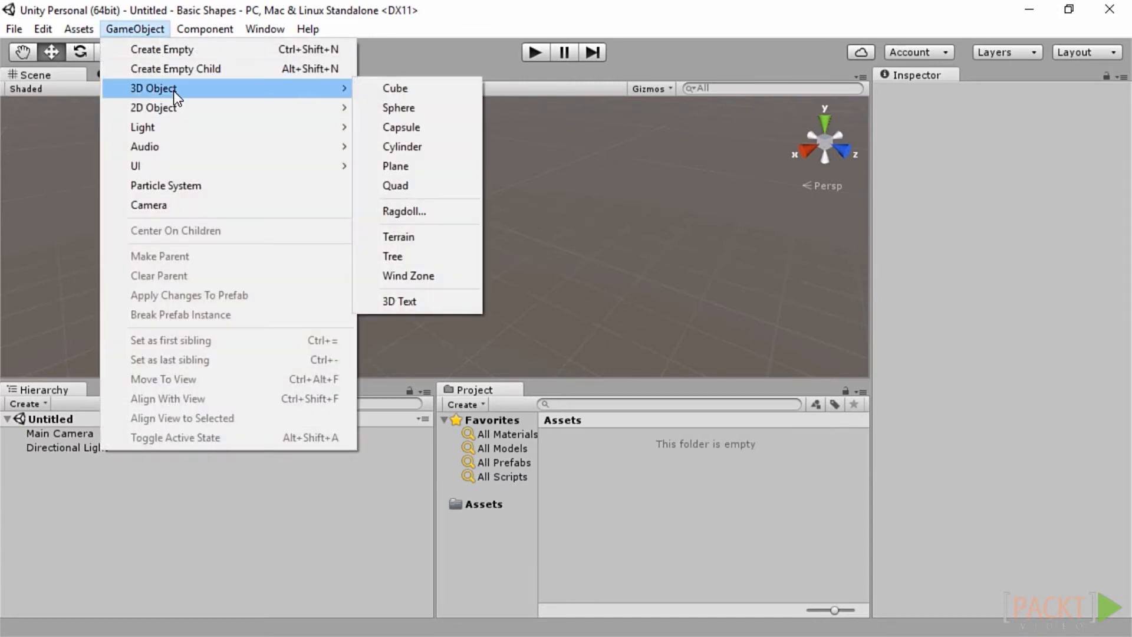
left_click(455, 94)
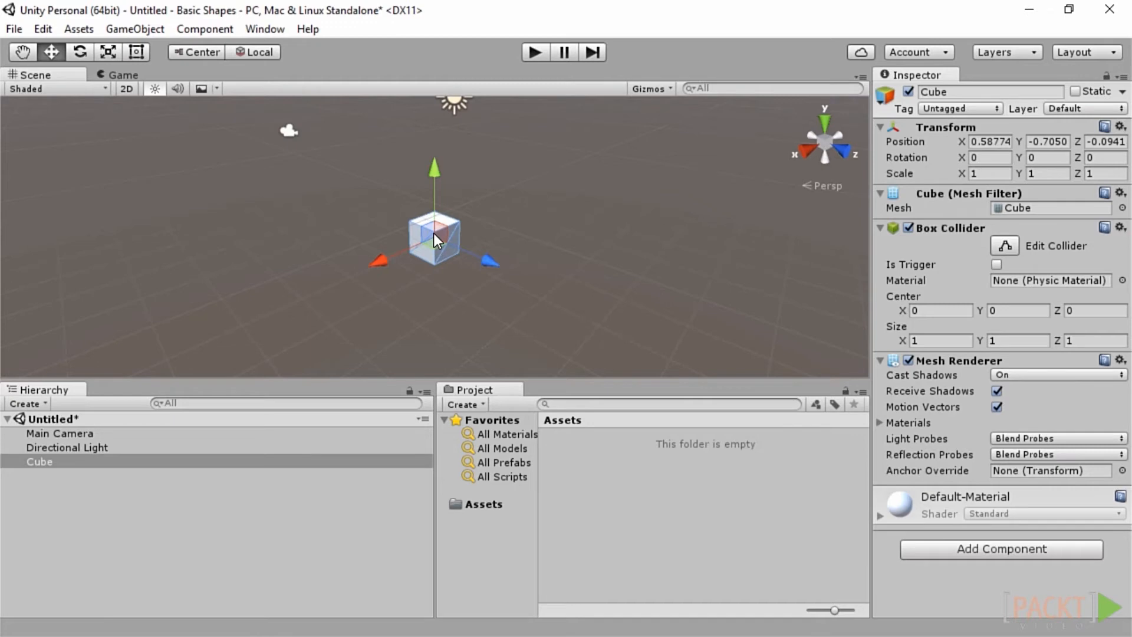
left_click_drag(434, 234, 146, 236)
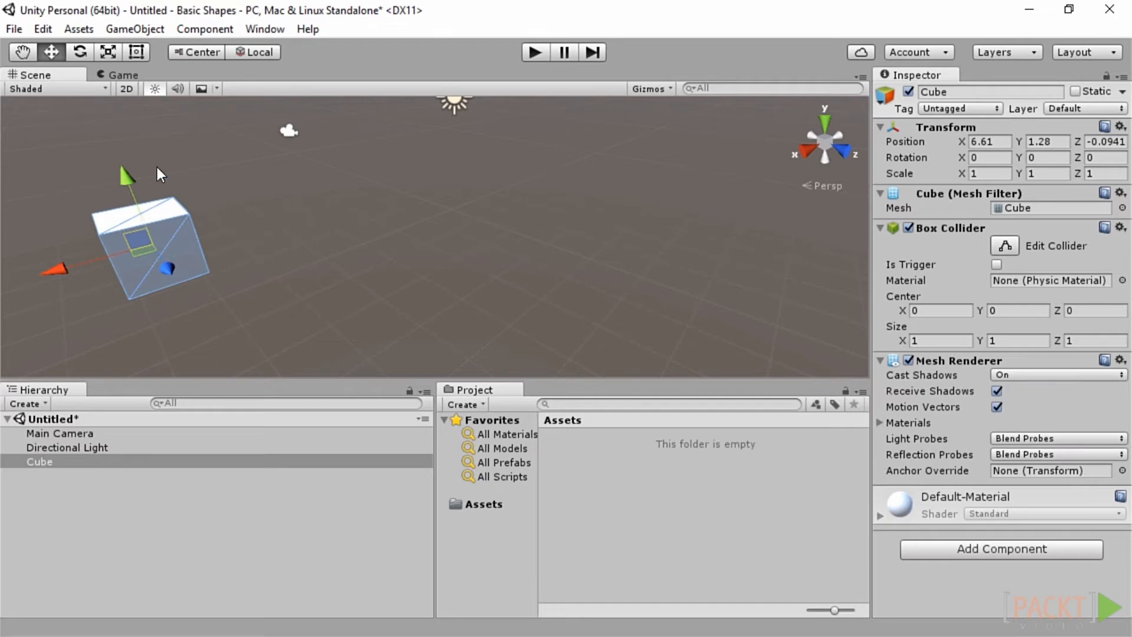
- Add a Sphere and place it above the cube at about X 5.11, Y 2.14
left_click(138, 29)
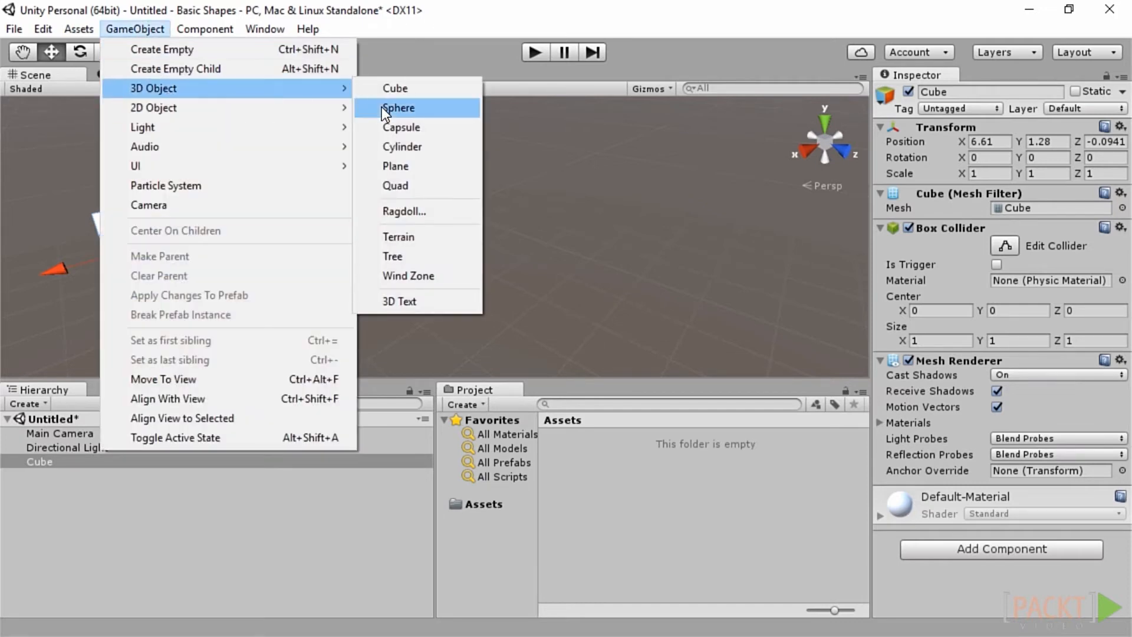
left_click(381, 107)
left_click_drag(433, 236, 235, 155)
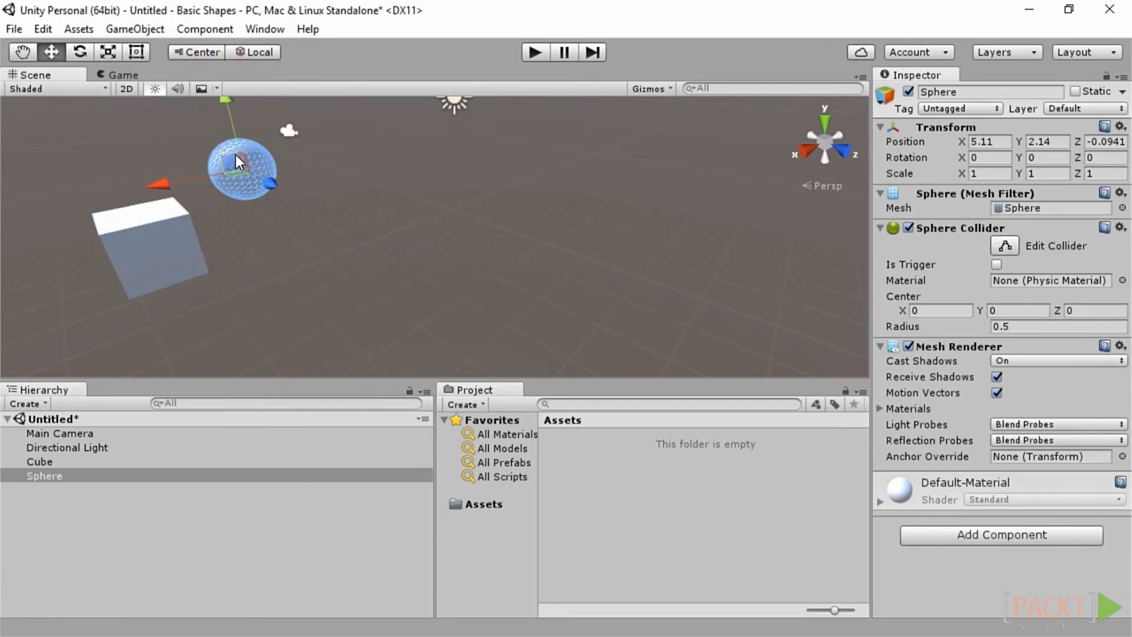
- Add a Capsule and move it away from the cube and sphere to about X -2.52, Z 5.03
left_click(144, 27)
mouse_move(161, 86)
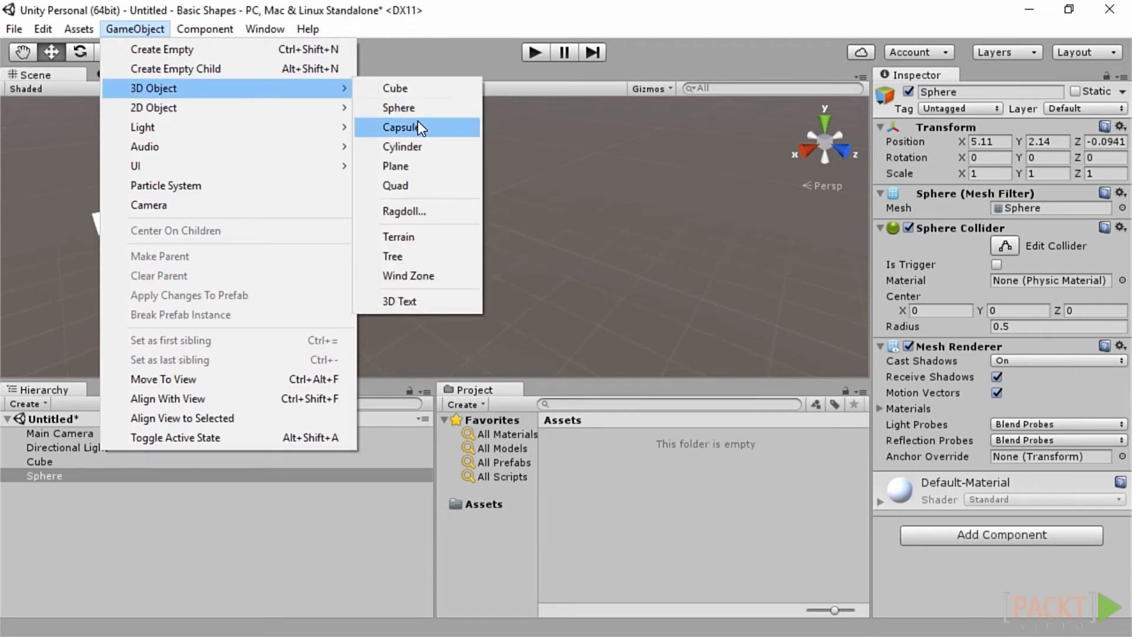
left_click(417, 121)
left_click_drag(452, 238, 674, 275)
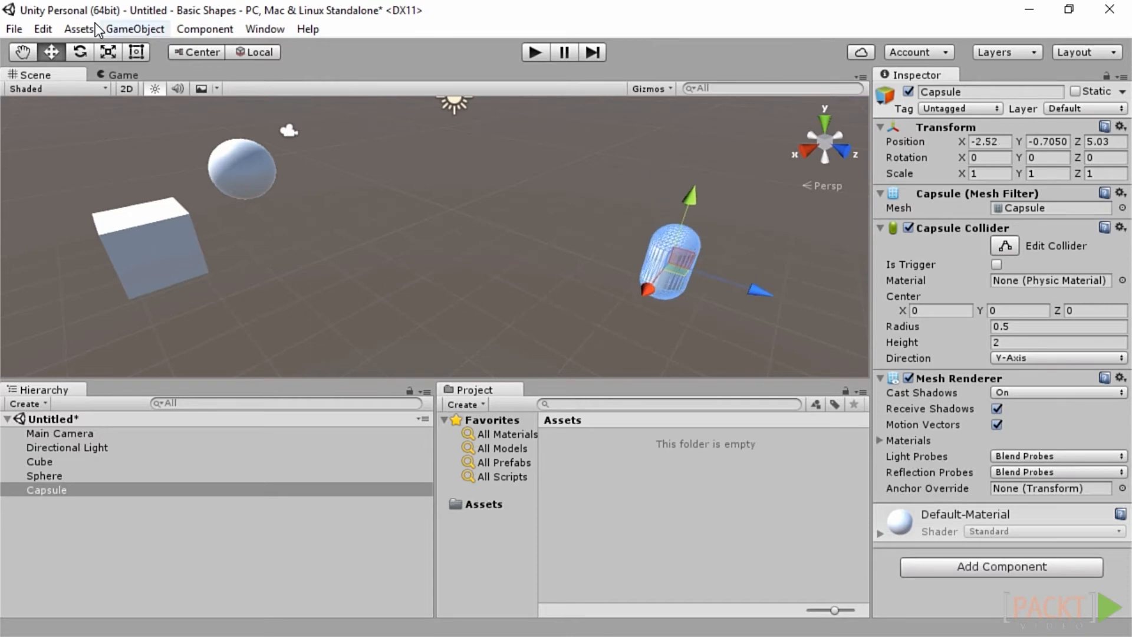
- Add a Cylinder and move it far behind the capsule to about X -56.3, Y -13.6
left_click(136, 27)
mouse_move(194, 93)
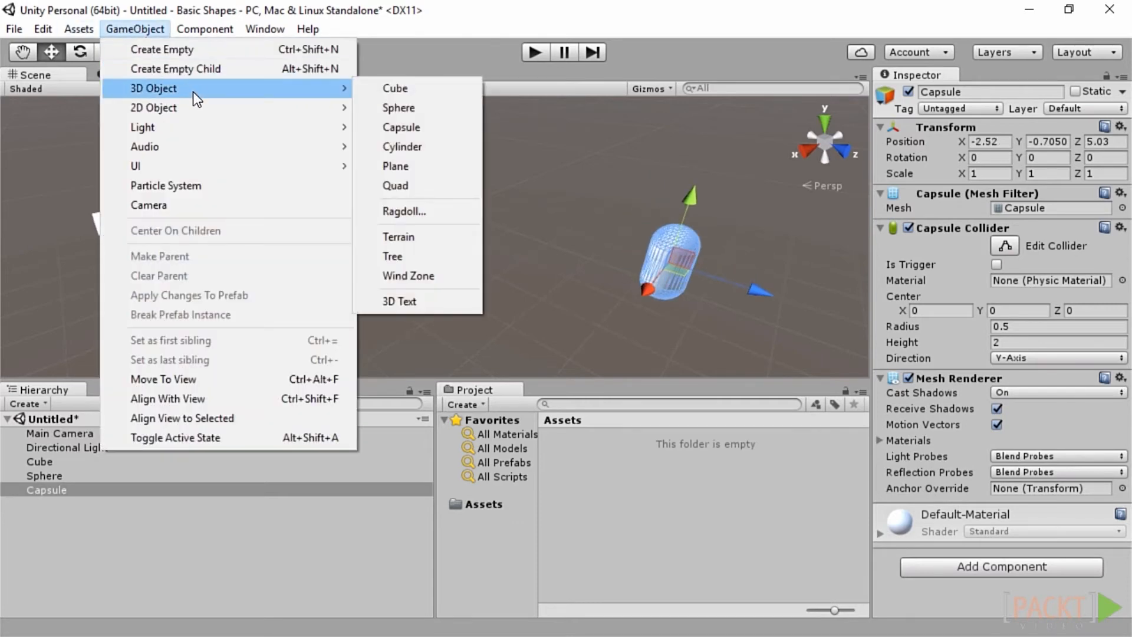
left_click(439, 148)
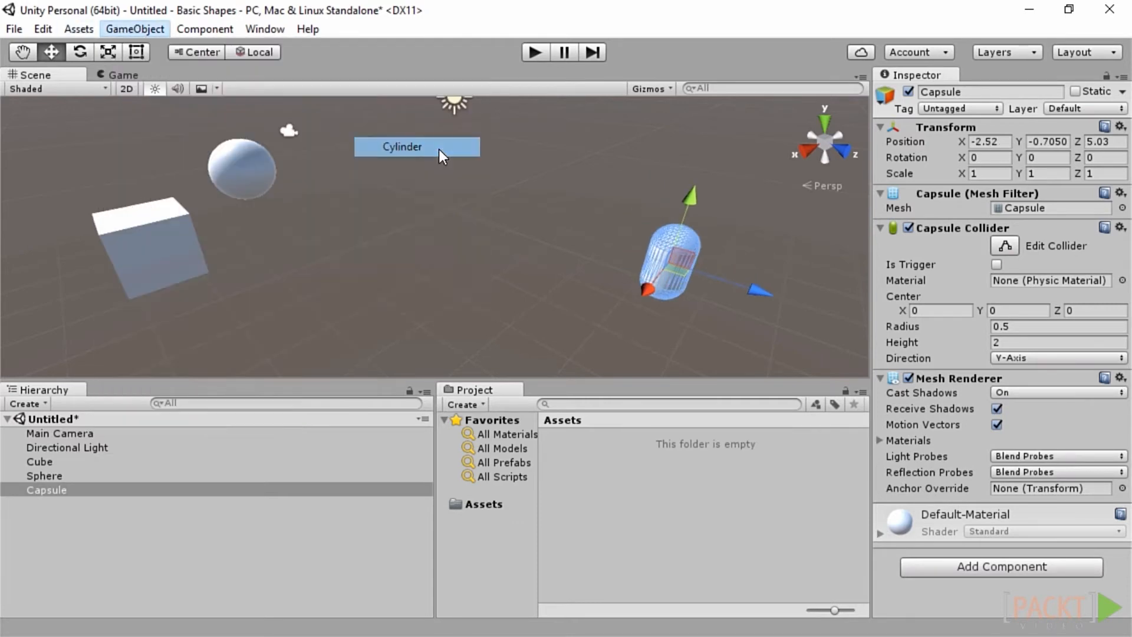
left_click_drag(444, 232, 758, 230)
left_click_drag(763, 314, 664, 208)
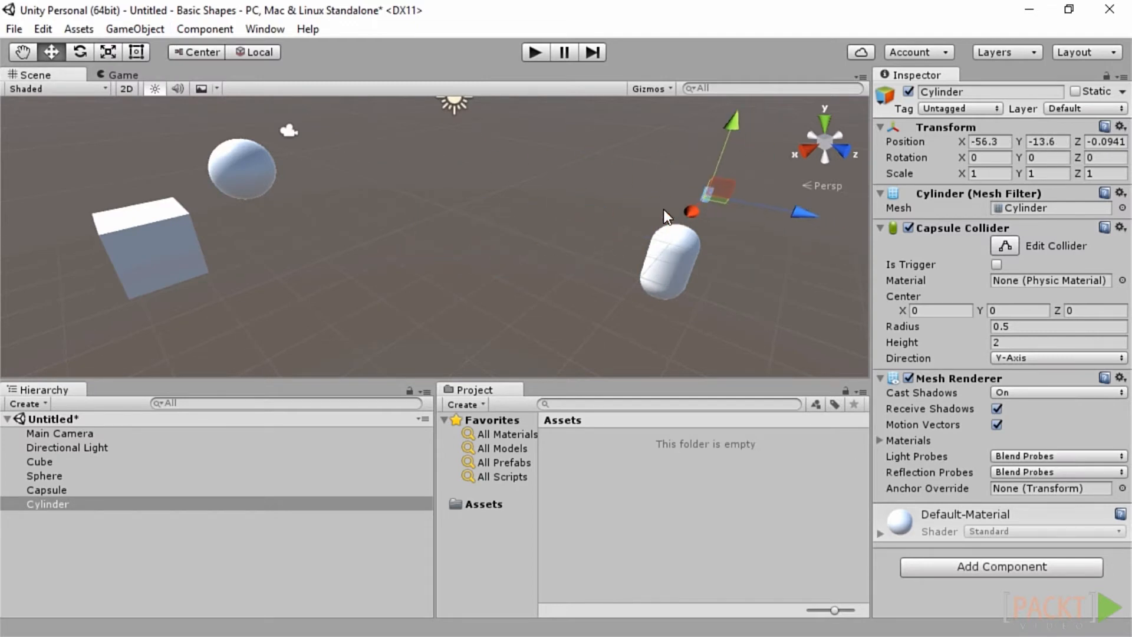
- Add a Plane beneath the shapes and shift it to about X 1.35, Z -0.23
left_click(137, 29)
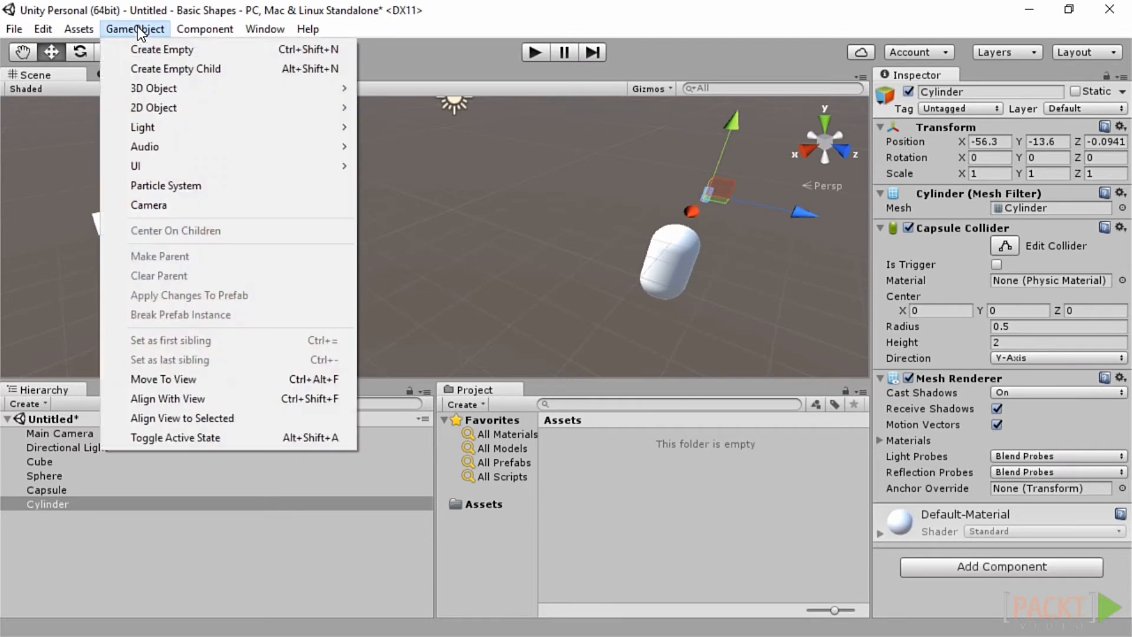
mouse_move(154, 87)
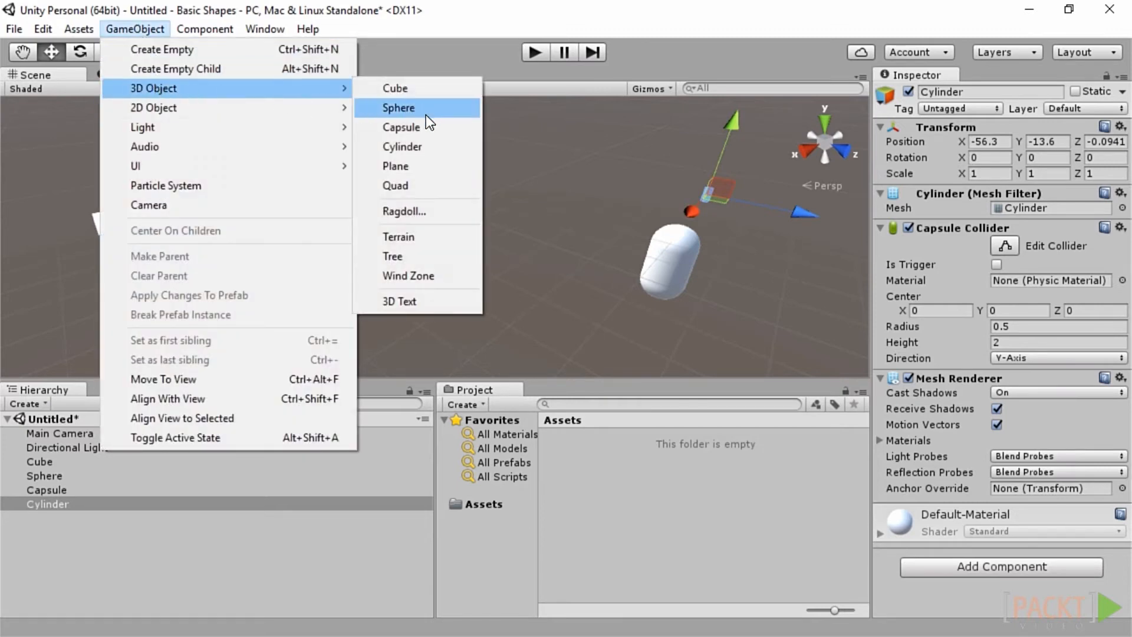
left_click(444, 171)
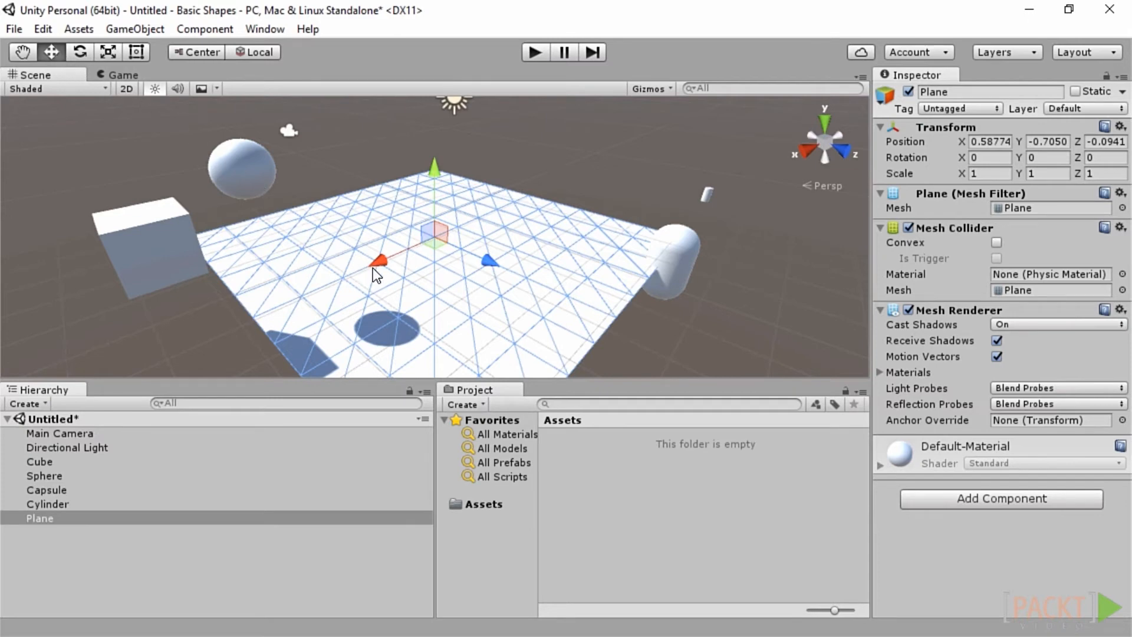
mouse_move(383, 261)
left_mouse_down()
mouse_move(306, 284)
mouse_move(366, 263)
left_mouse_up()
mouse_move(458, 267)
left_mouse_down()
mouse_move(571, 302)
mouse_move(465, 250)
left_mouse_up()
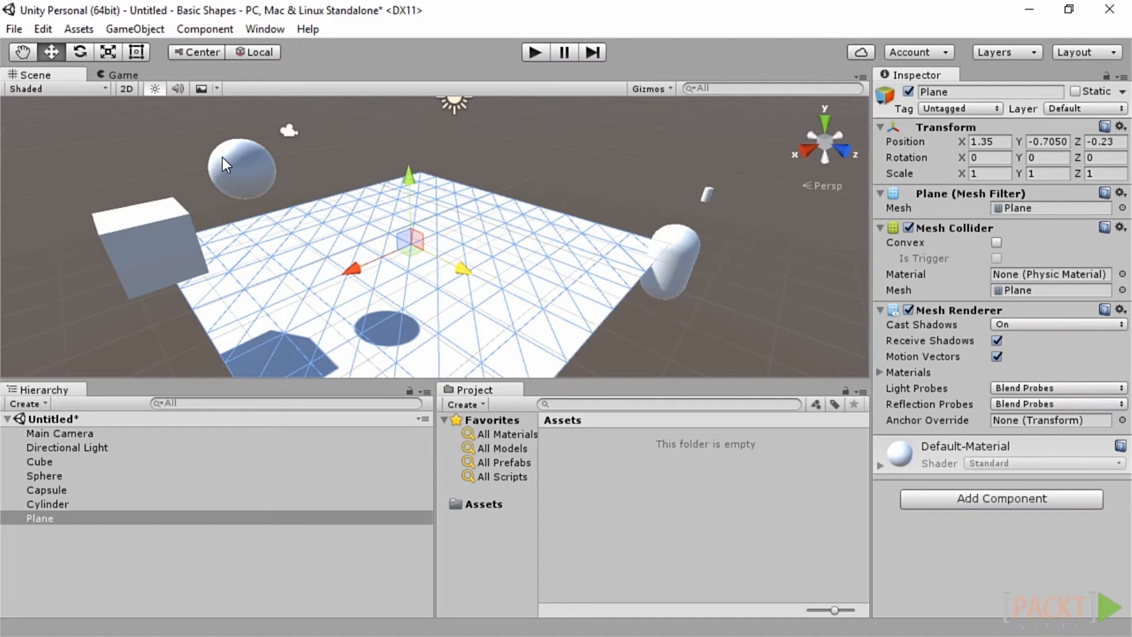
- Scale the plane to about 2.39 along X and 2.16 along Z so it extends under the shapes
left_click(110, 52)
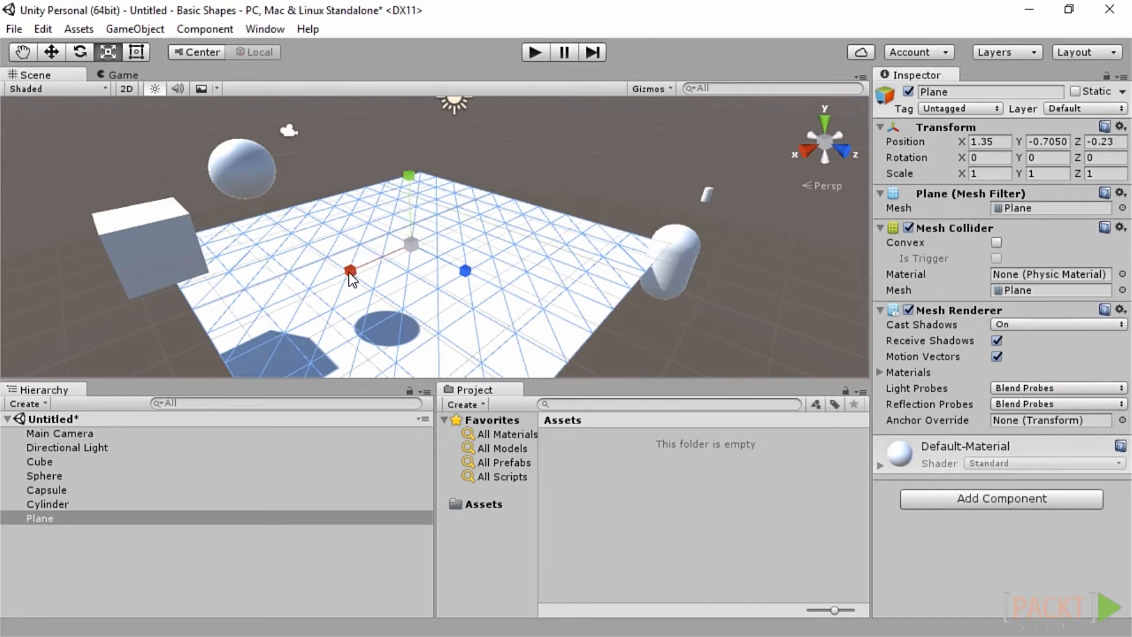
left_click_drag(348, 272, 324, 275)
left_click_drag(465, 272, 518, 300)
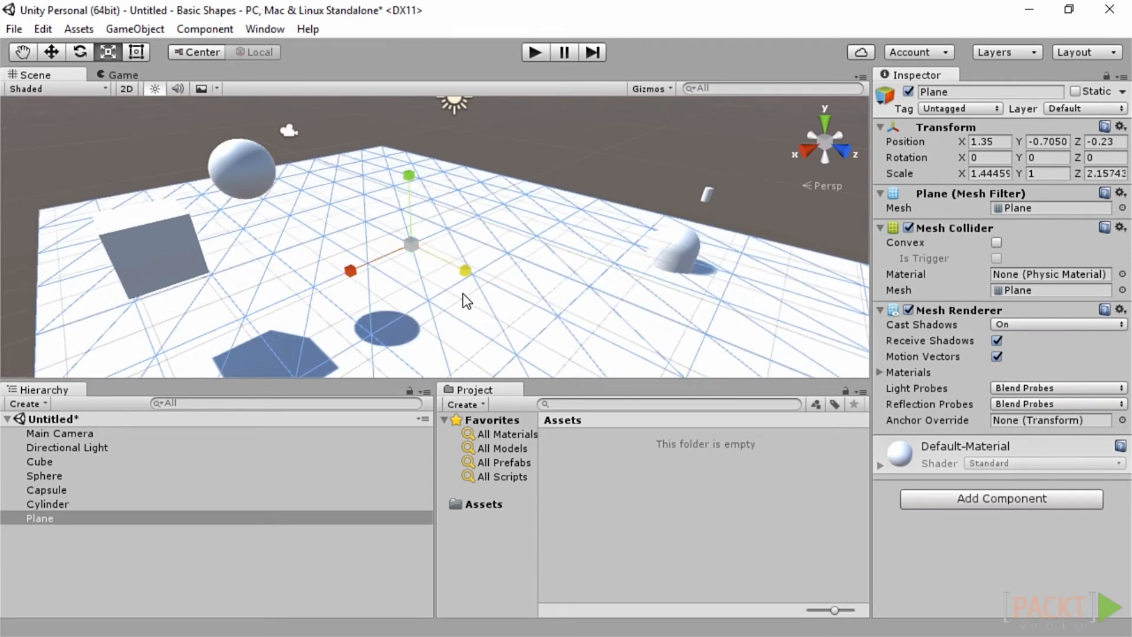
left_click_drag(352, 271, 314, 284)
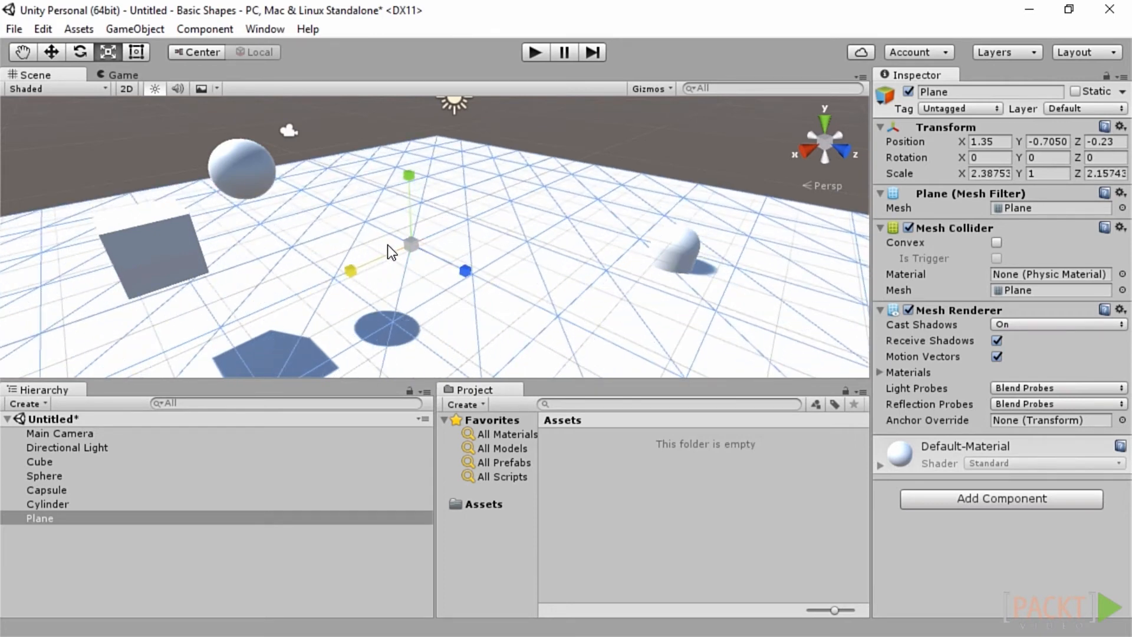
- Move the plane back behind the shapes to about X -3.07, Z -3.17
left_click(50, 51)
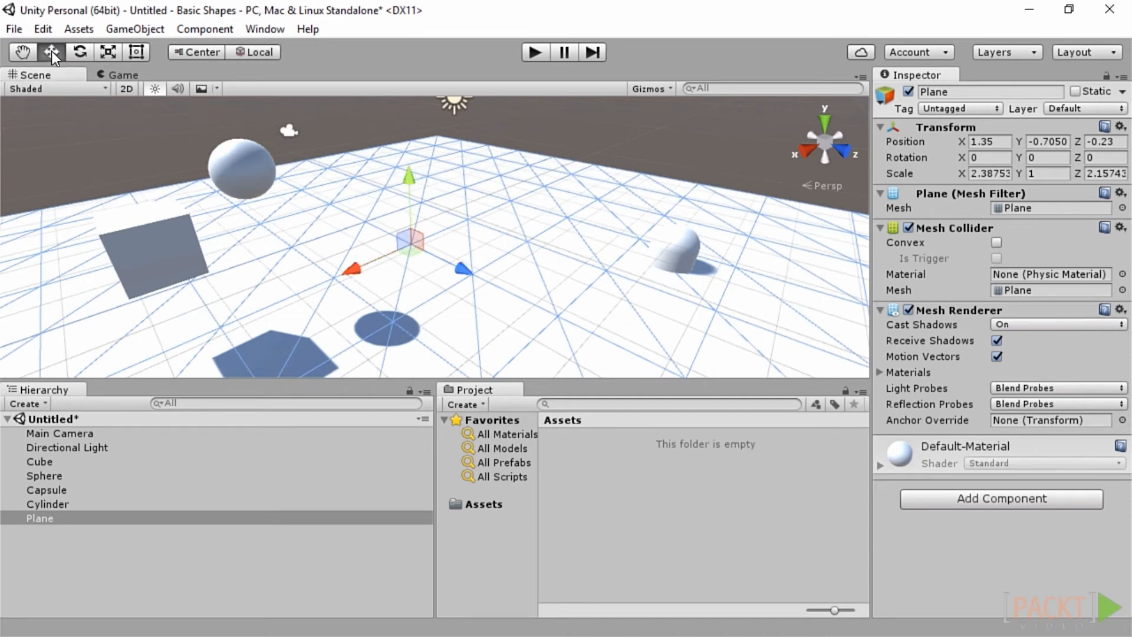
left_click_drag(351, 269, 473, 204)
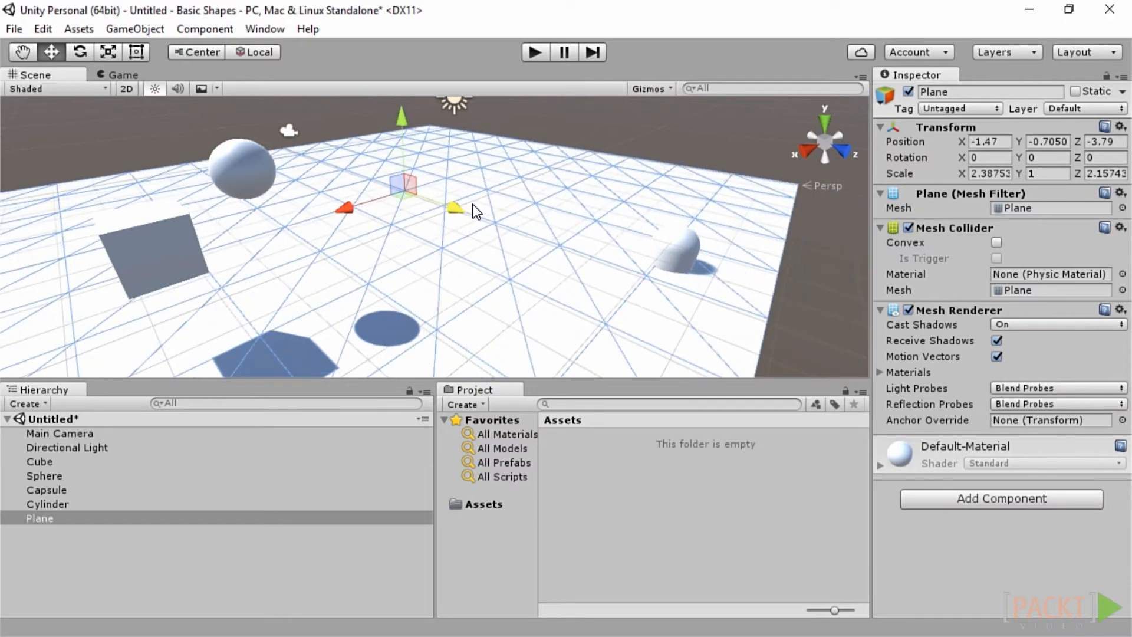
left_click_drag(380, 214, 386, 214)
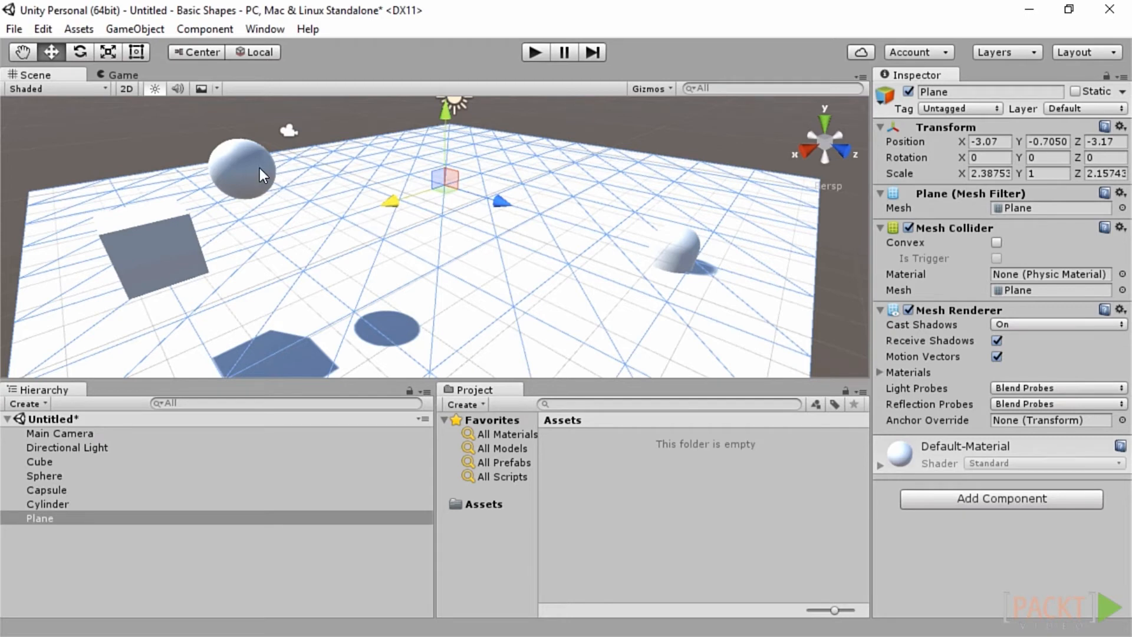
- Move the cube toward the middle of the plane to about X 4.16, Y 1.65, Z 1.85
left_click(137, 245)
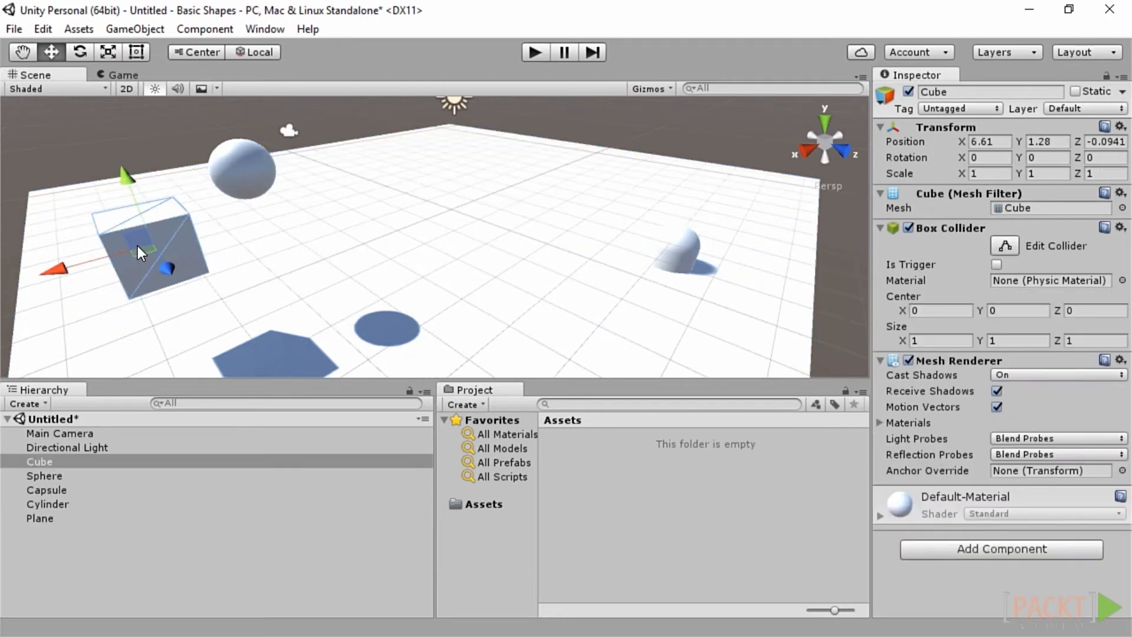
left_click_drag(142, 242, 488, 236)
left_click_drag(479, 196, 476, 119)
left_click_drag(431, 203, 357, 223)
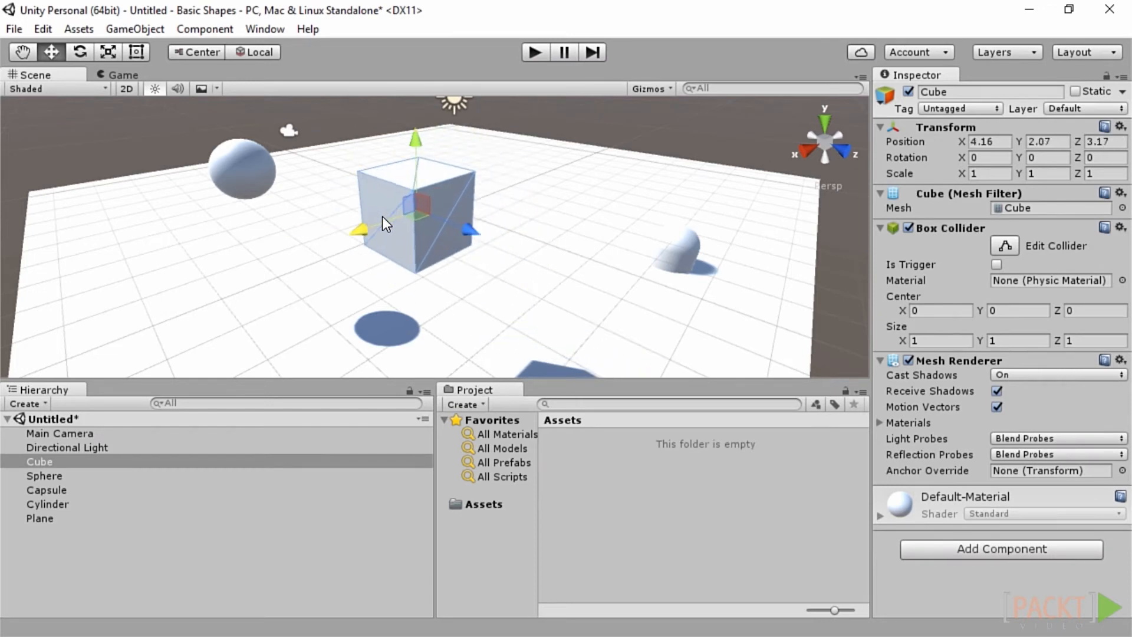
left_click_drag(465, 225, 401, 225)
left_click_drag(348, 107, 361, 132)
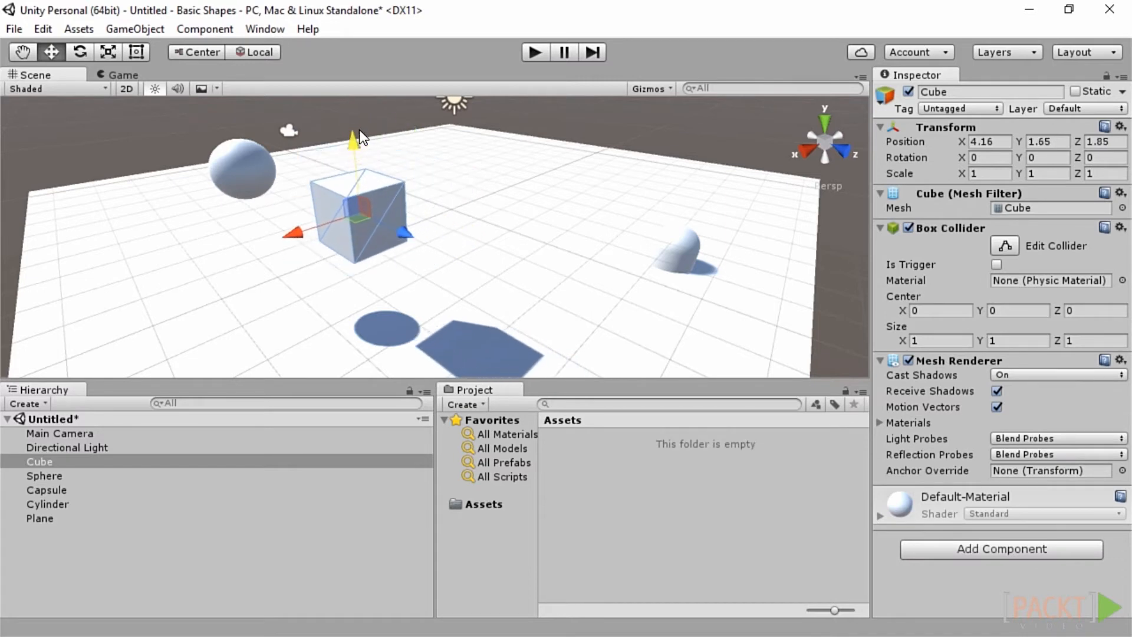
- Rotate the sphere around its axes to about X -35.9, Y 375.8, Z -33.3
left_click(244, 170)
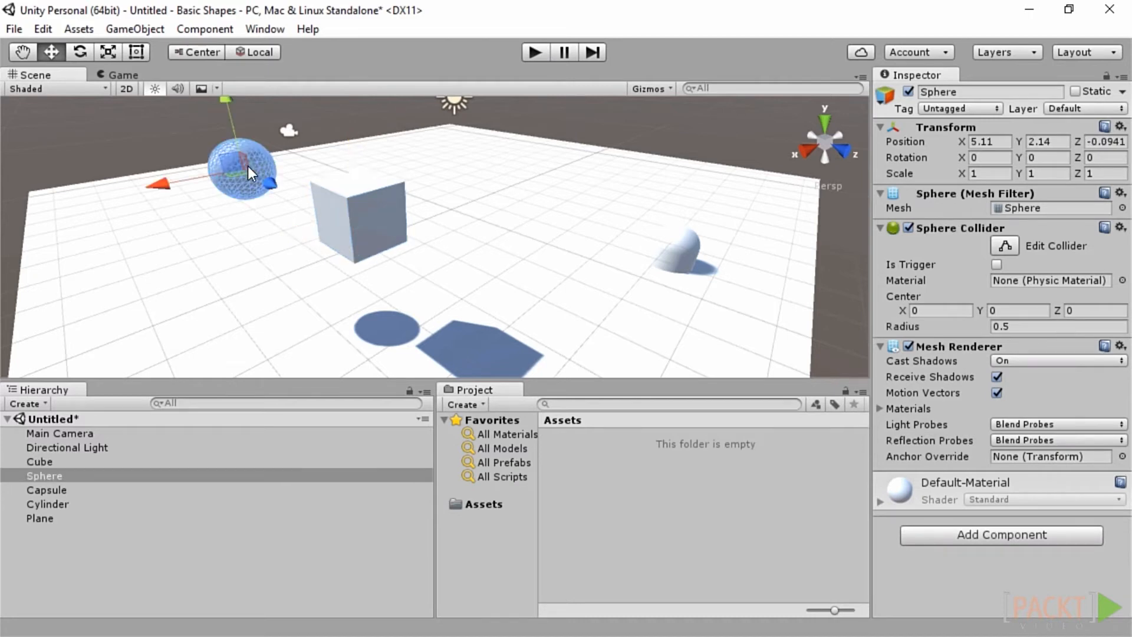
left_click(86, 51)
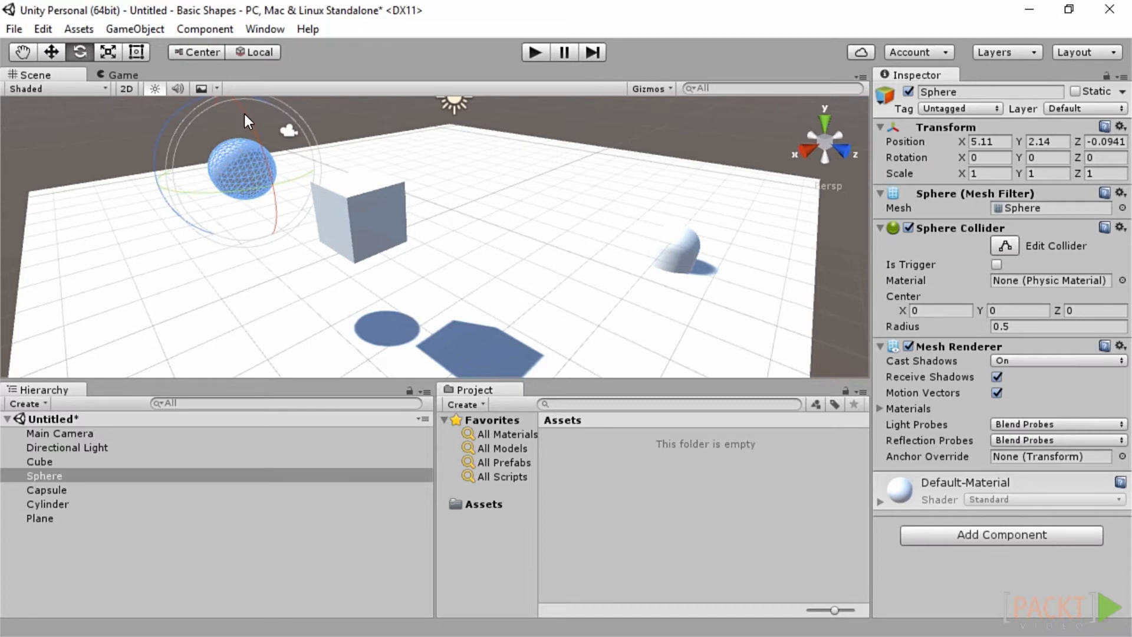
left_click_drag(244, 115, 280, 217)
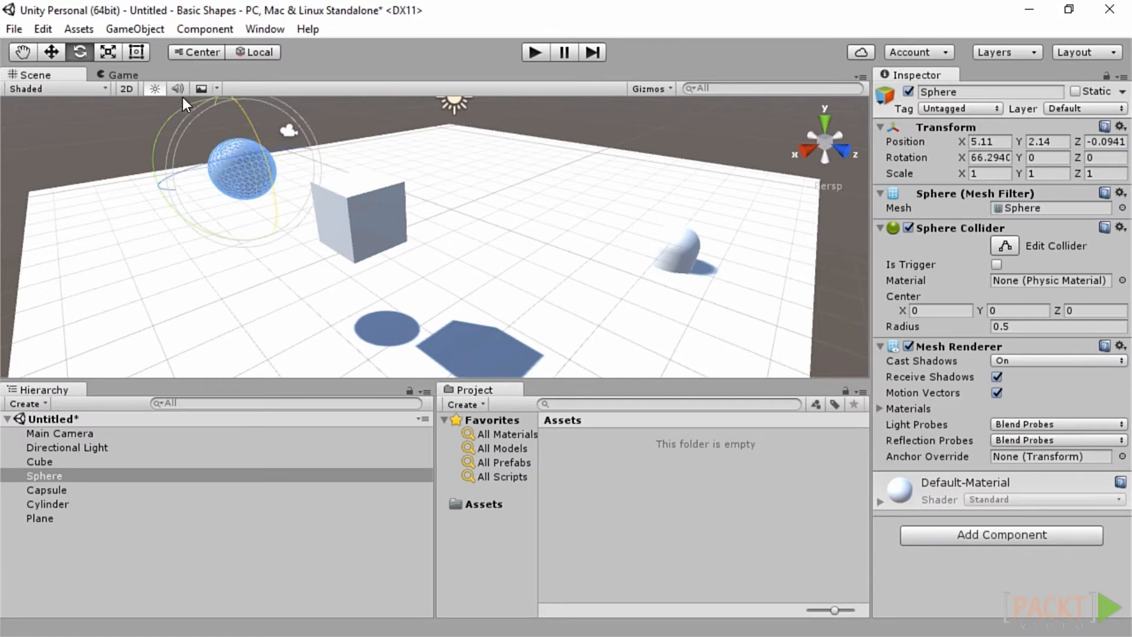
left_click_drag(200, 166, 212, 190)
left_click_drag(310, 157, 274, 303)
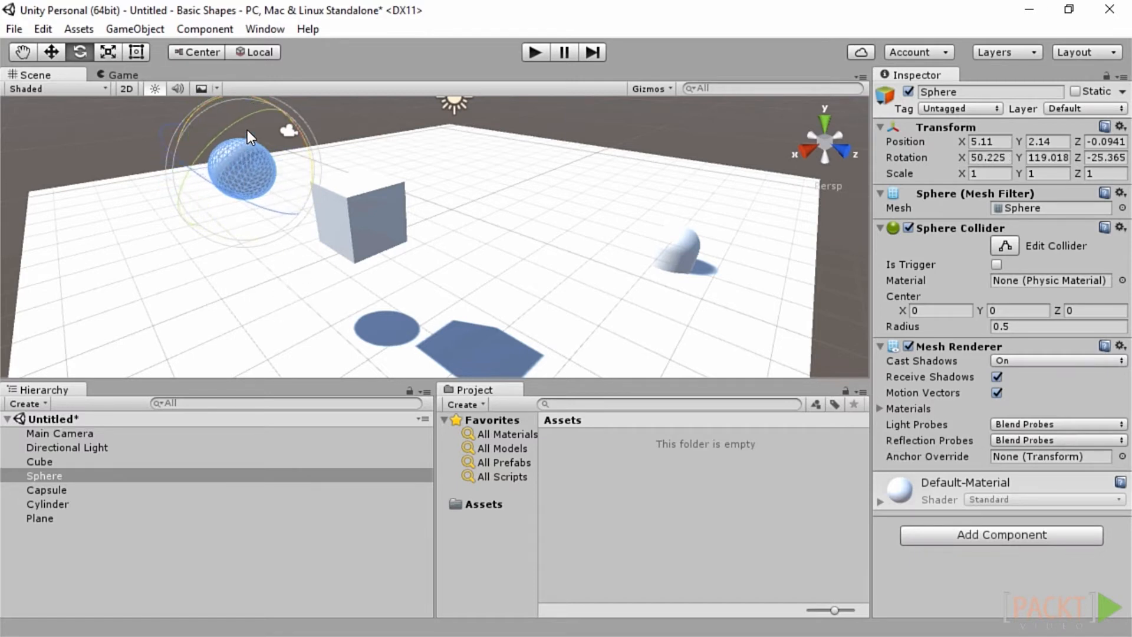
left_click_drag(253, 111, 145, 276)
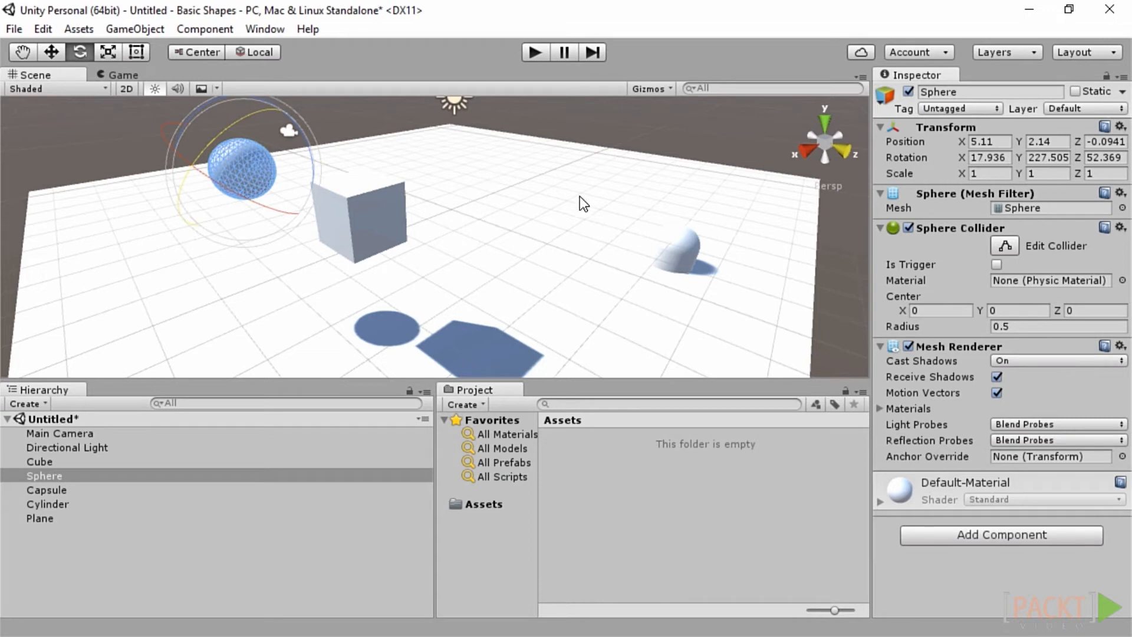
left_click_drag(235, 124, 323, 270)
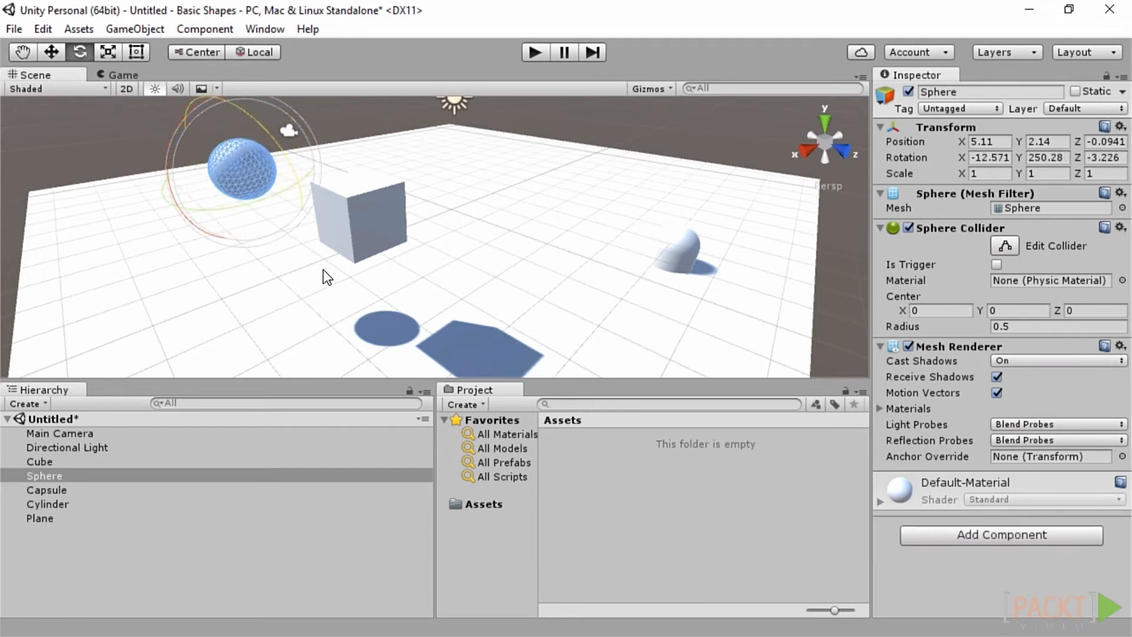
left_click_drag(184, 114, 183, 181)
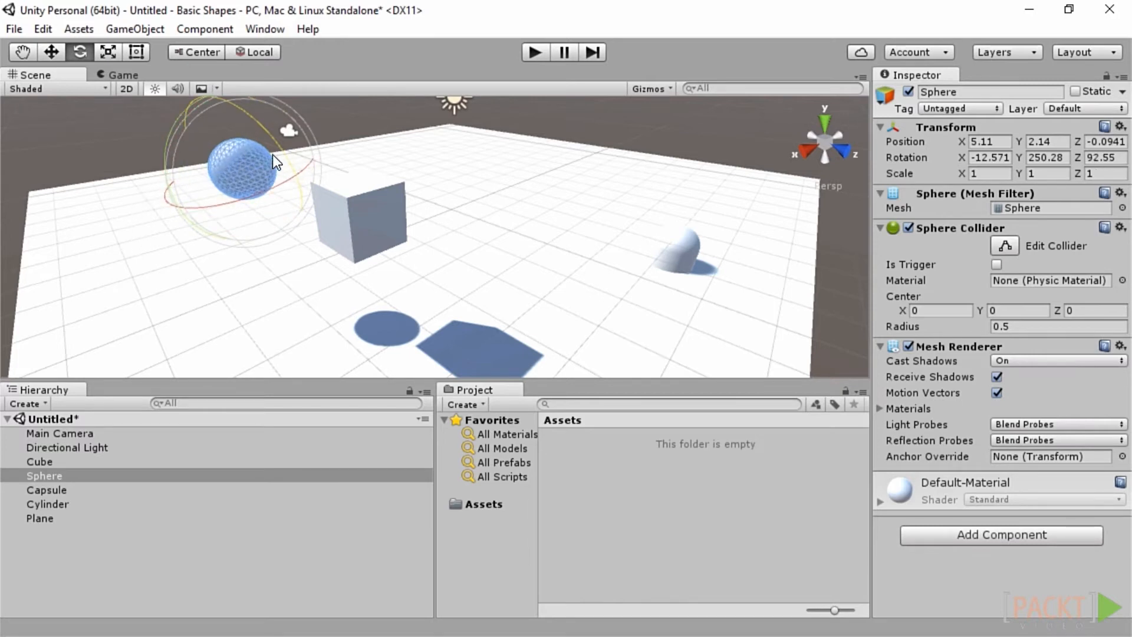
left_click_drag(266, 128, 324, 263)
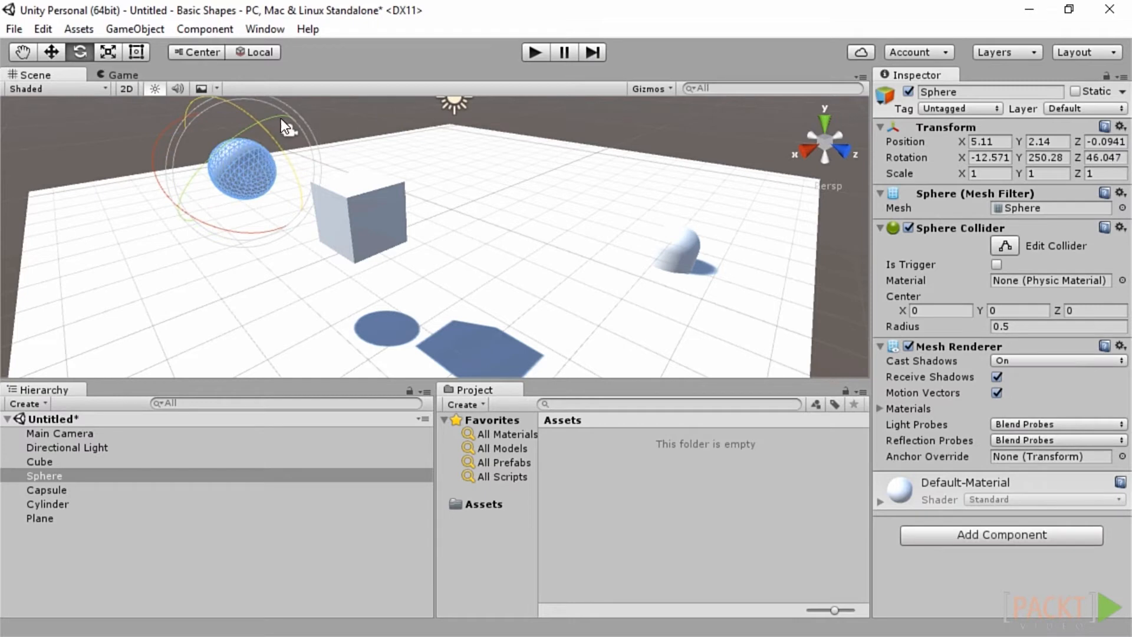
left_click_drag(277, 112, 180, 207)
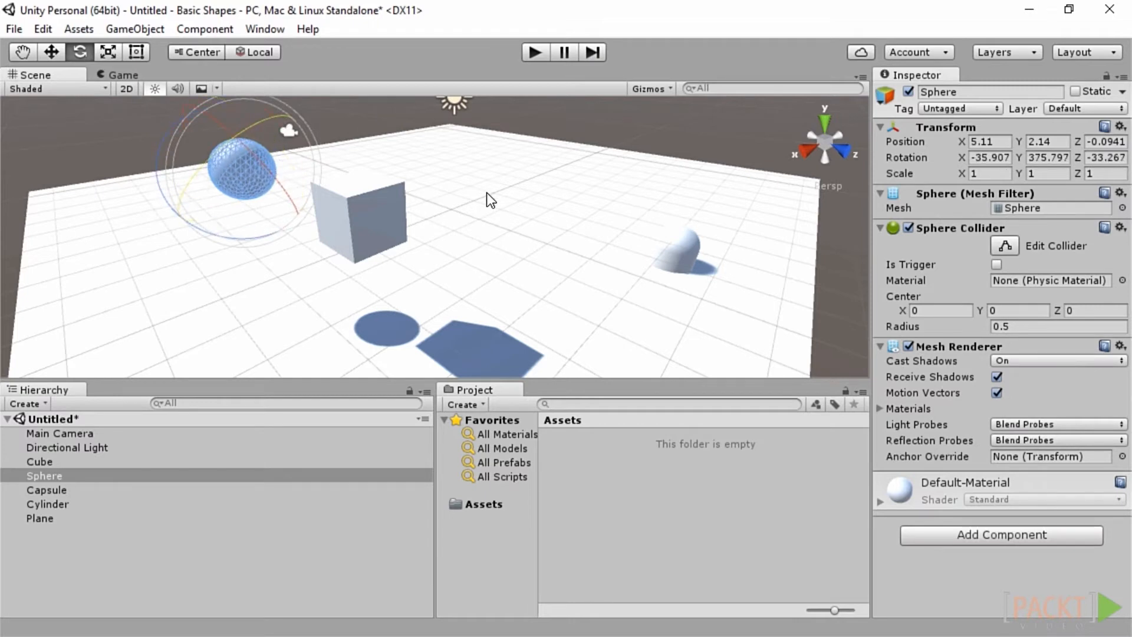
- Rename the capsule object as Force Field
left_click(688, 253)
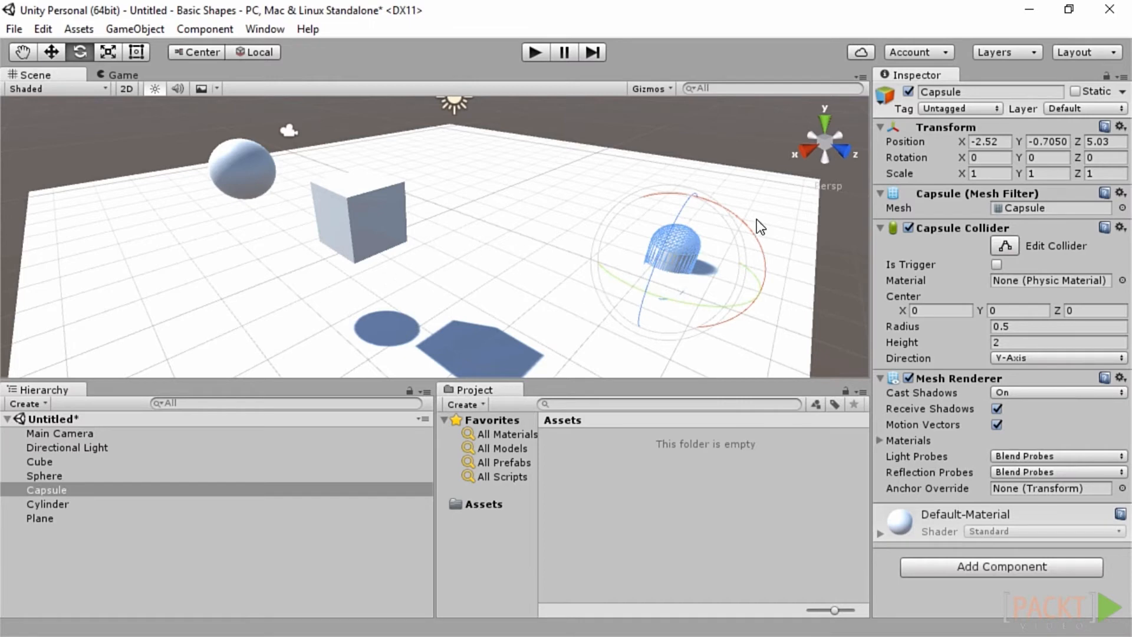
left_click(986, 93)
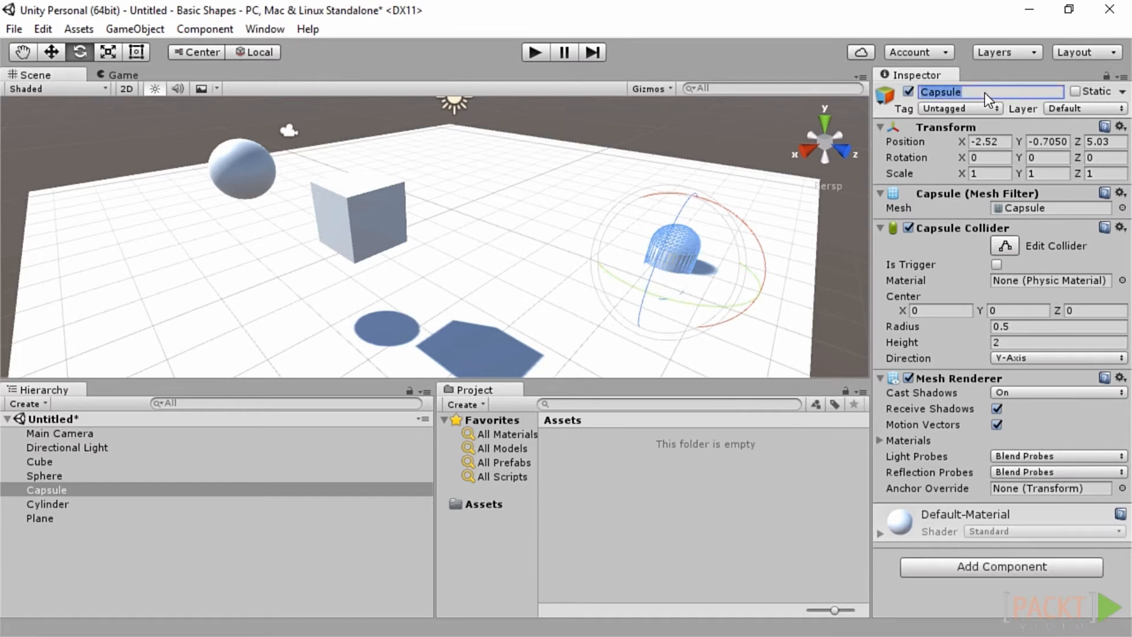
type("Force Field")
key("Return")
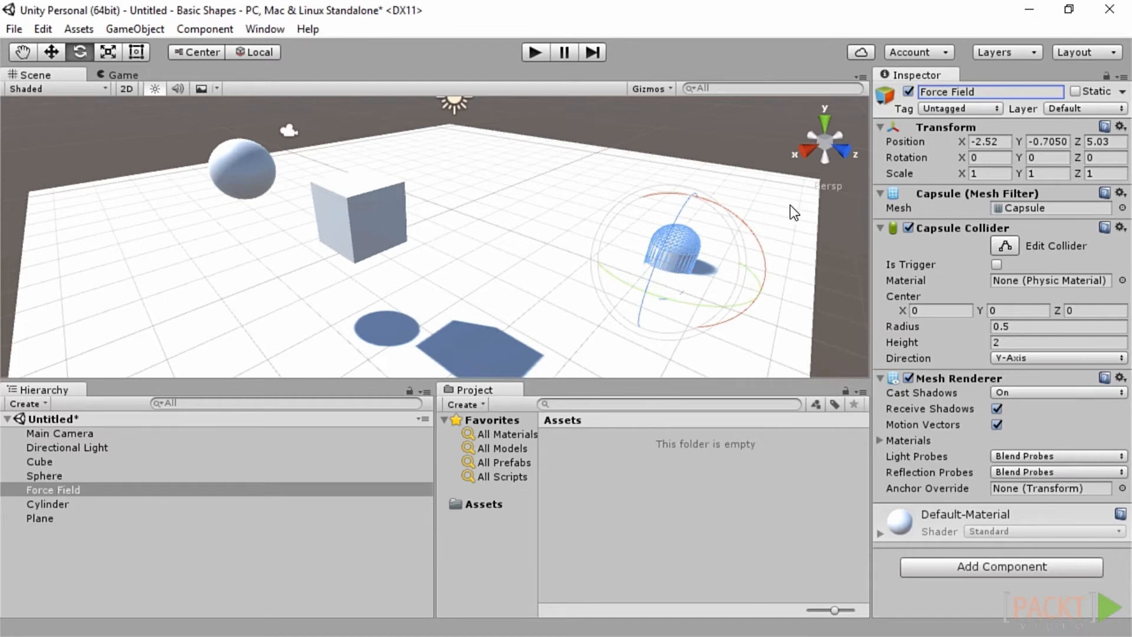
- Raise the Force Field capsule above the plane and move it nearer the cube, to about X -0.95, Y 0.58, Z 0.77
left_click(675, 253)
left_click(51, 51)
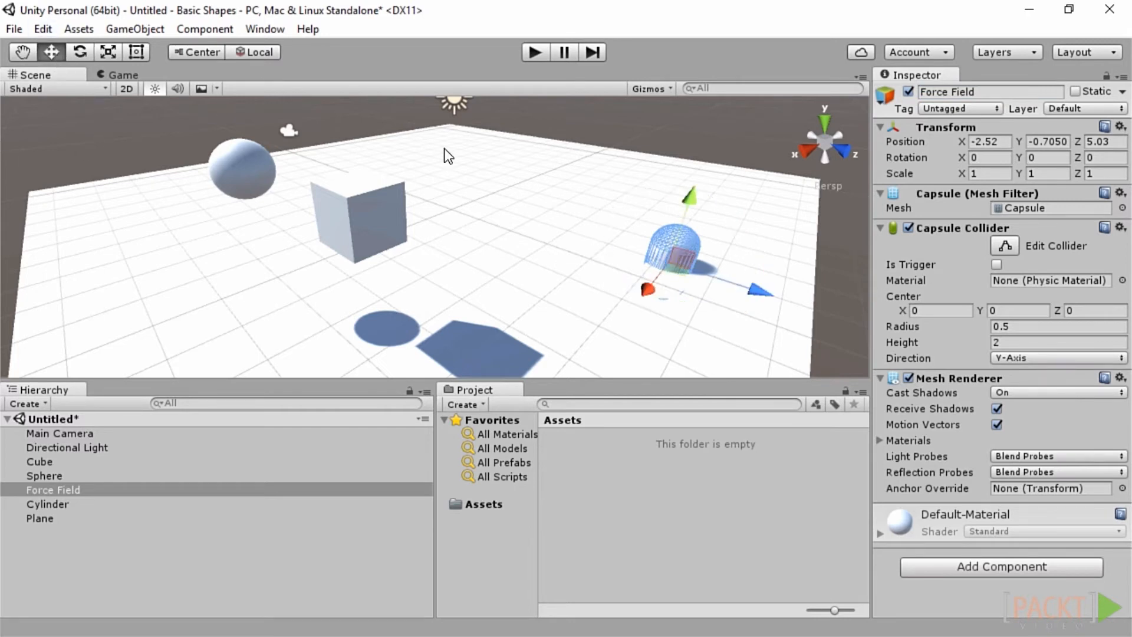
left_click_drag(692, 196, 687, 146)
left_click_drag(785, 231, 560, 212)
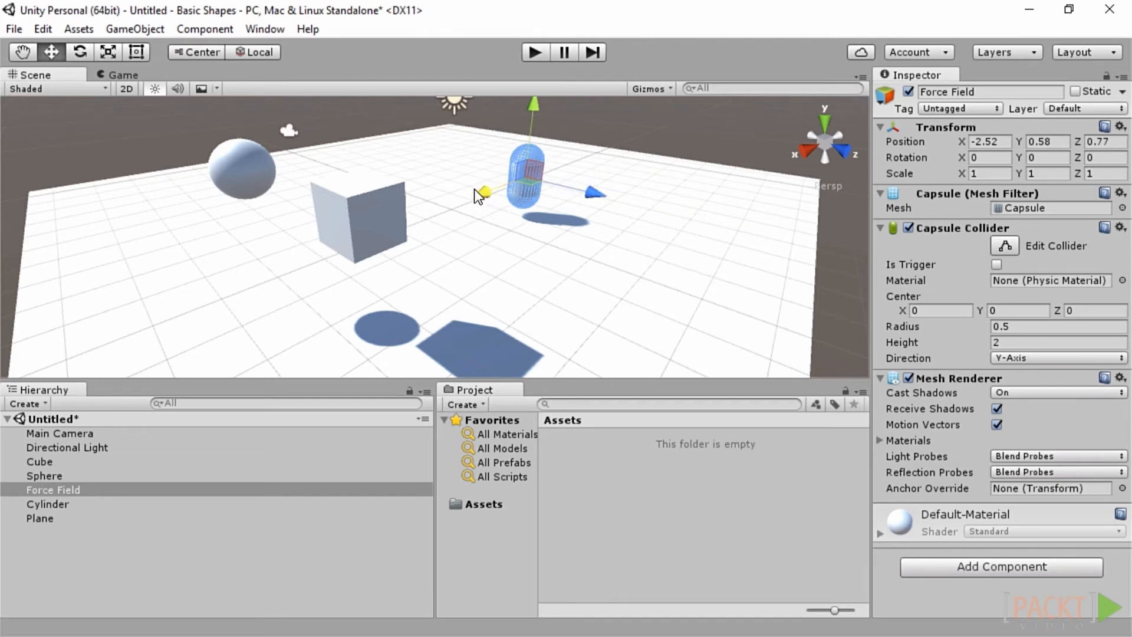
left_click_drag(478, 188, 507, 201)
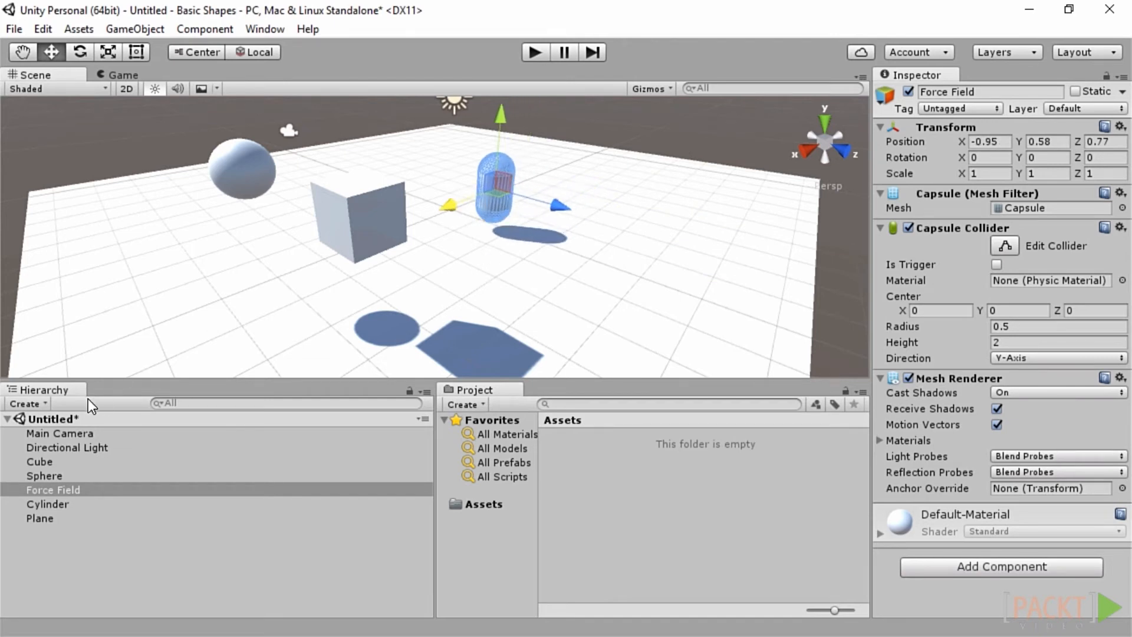
- Bring the distant cylinder back over the plane beside the sphere, to about X 6.63, Y 1.59, Z -0.09
left_click(48, 463)
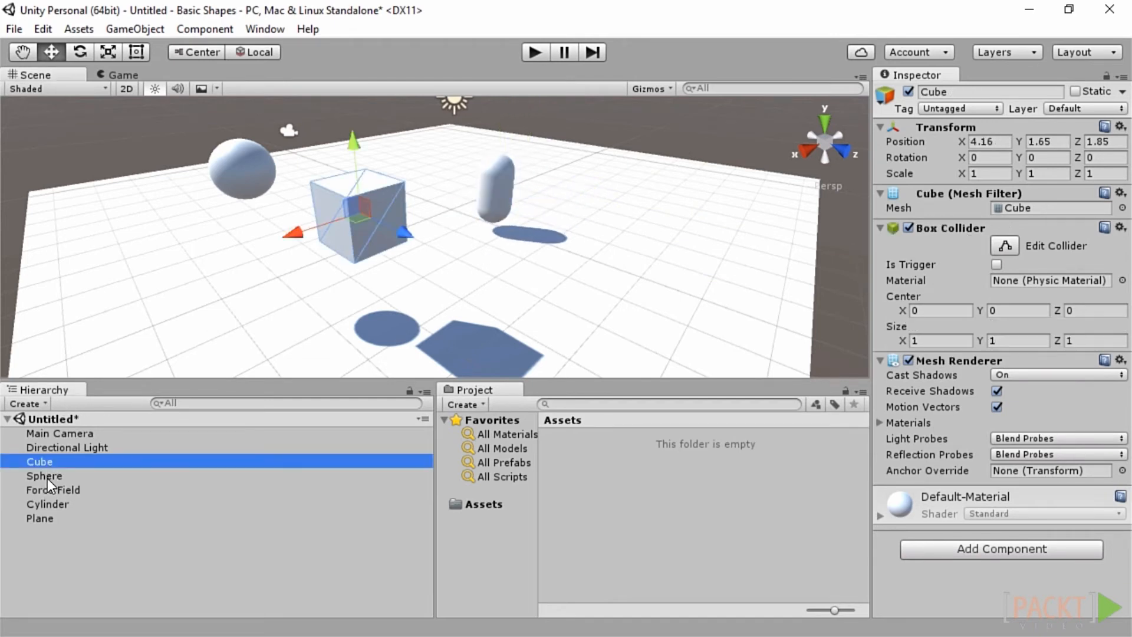
left_click(47, 478)
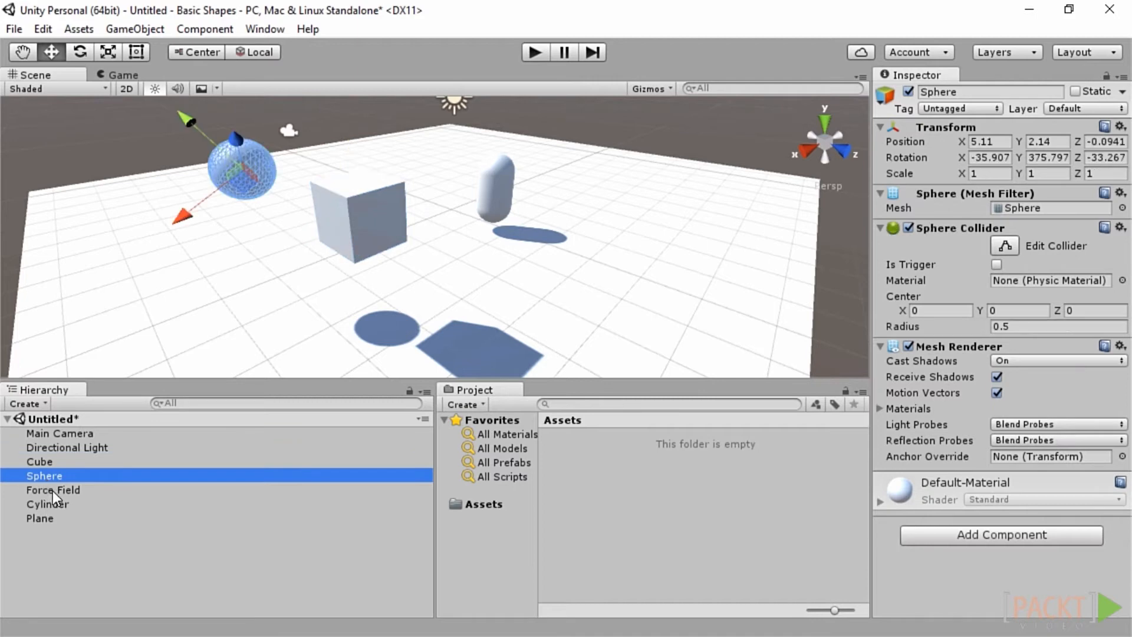
left_click(52, 491)
left_click(51, 504)
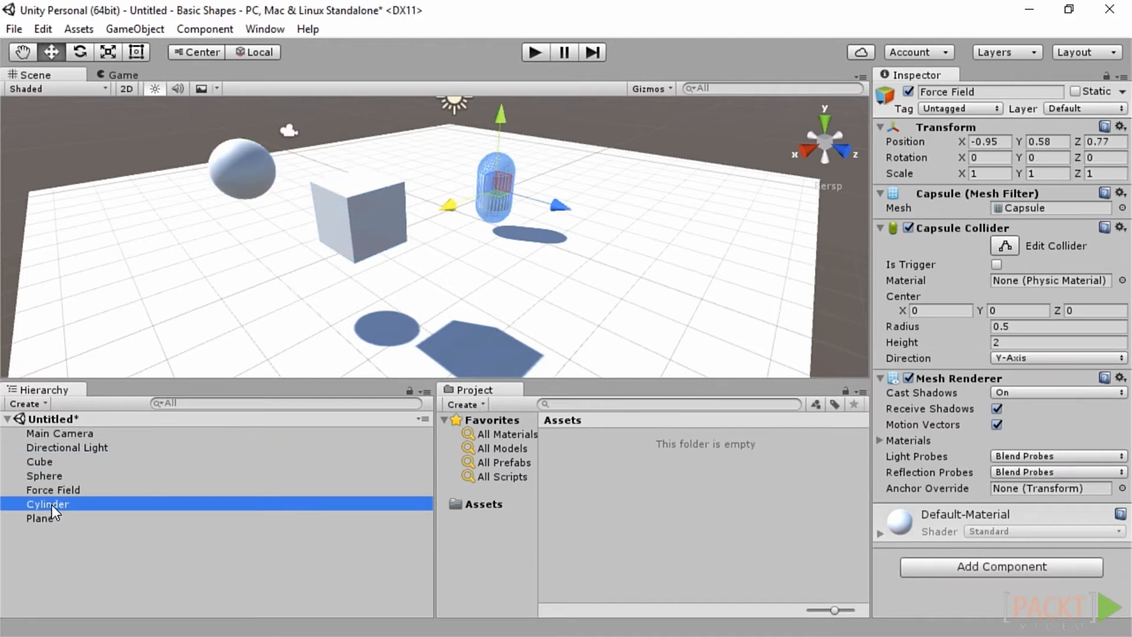
left_click_drag(690, 211, 659, 187)
left_click_drag(592, 206, 483, 118)
left_click_drag(427, 157, 263, 225)
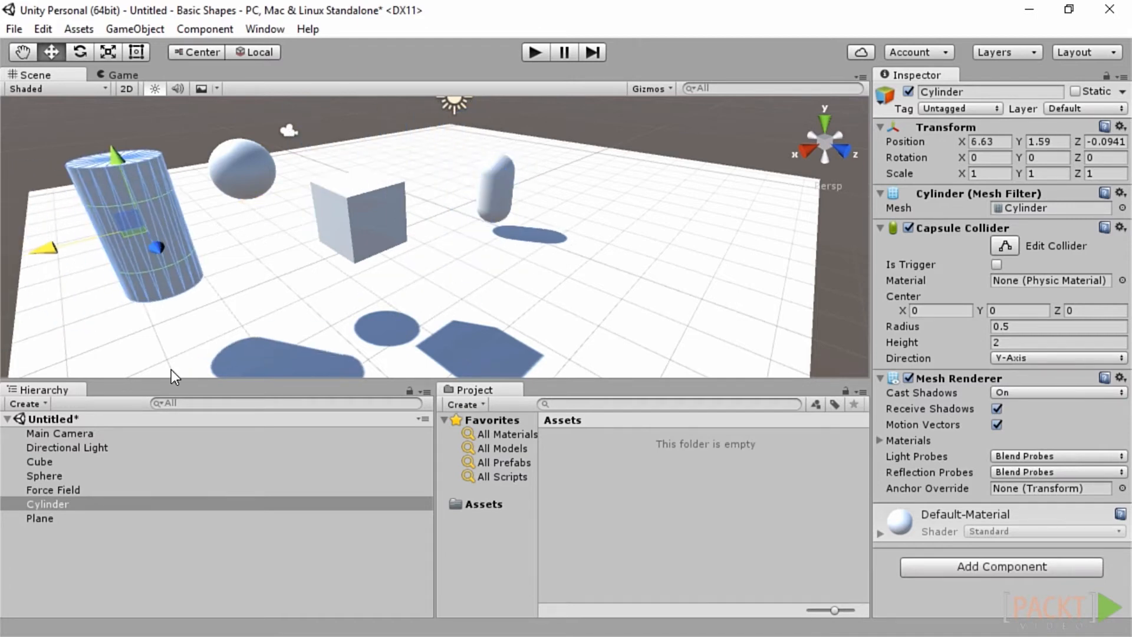
- Replace the plane's Element 0 material with FrameDebuggerRenderTargetDisplay and deselect the plane
left_click(71, 517)
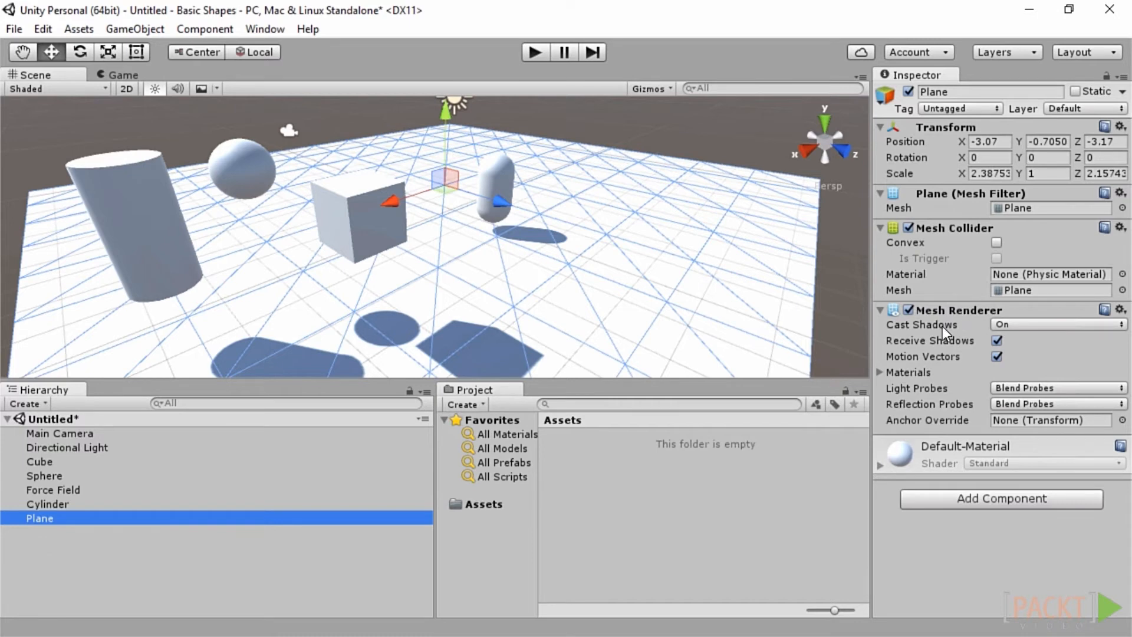
left_click(878, 372)
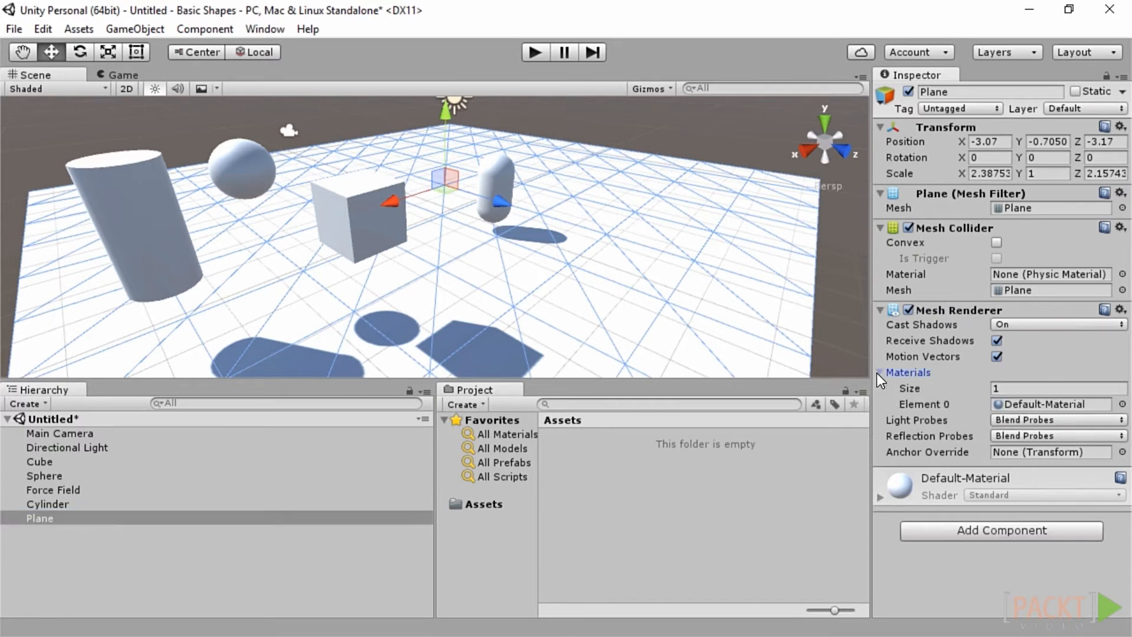
left_click(1122, 405)
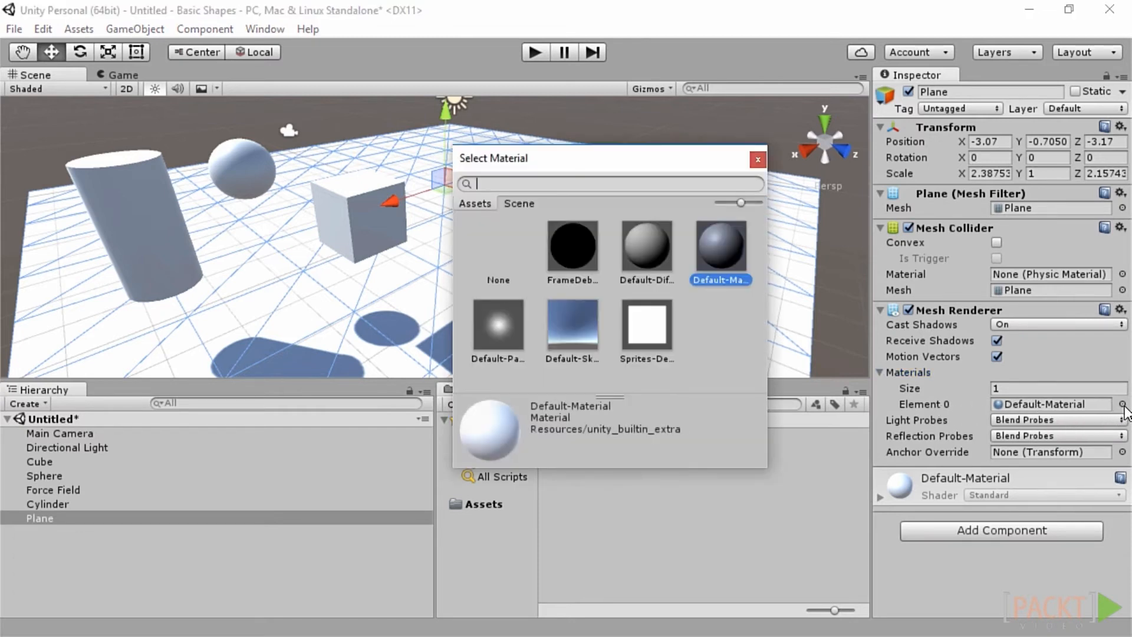
left_click(573, 240)
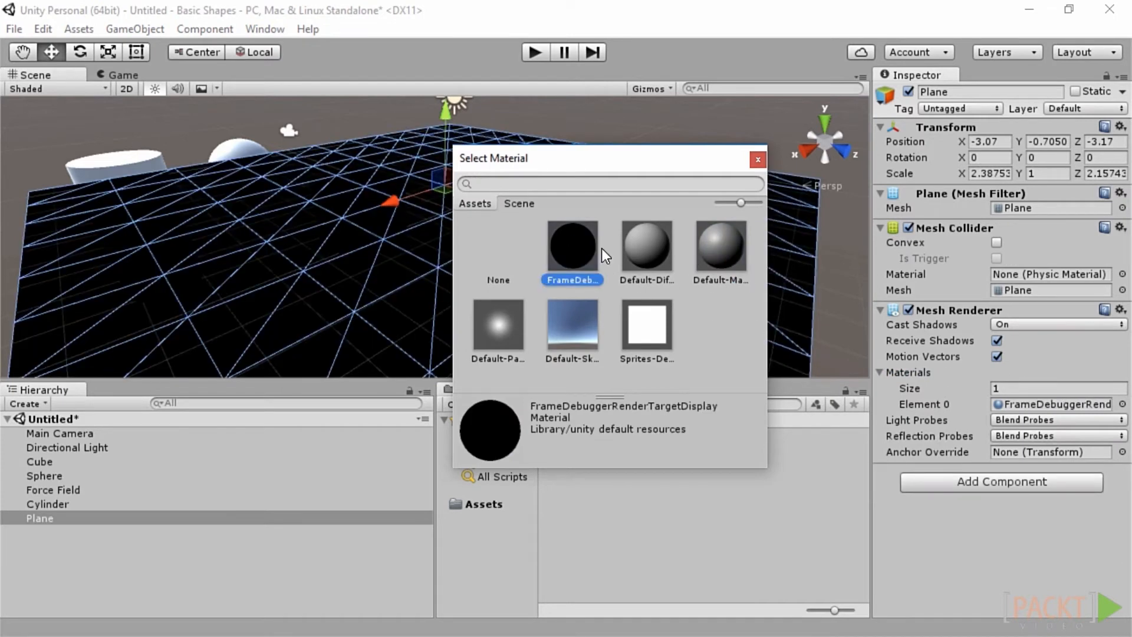
left_click(757, 161)
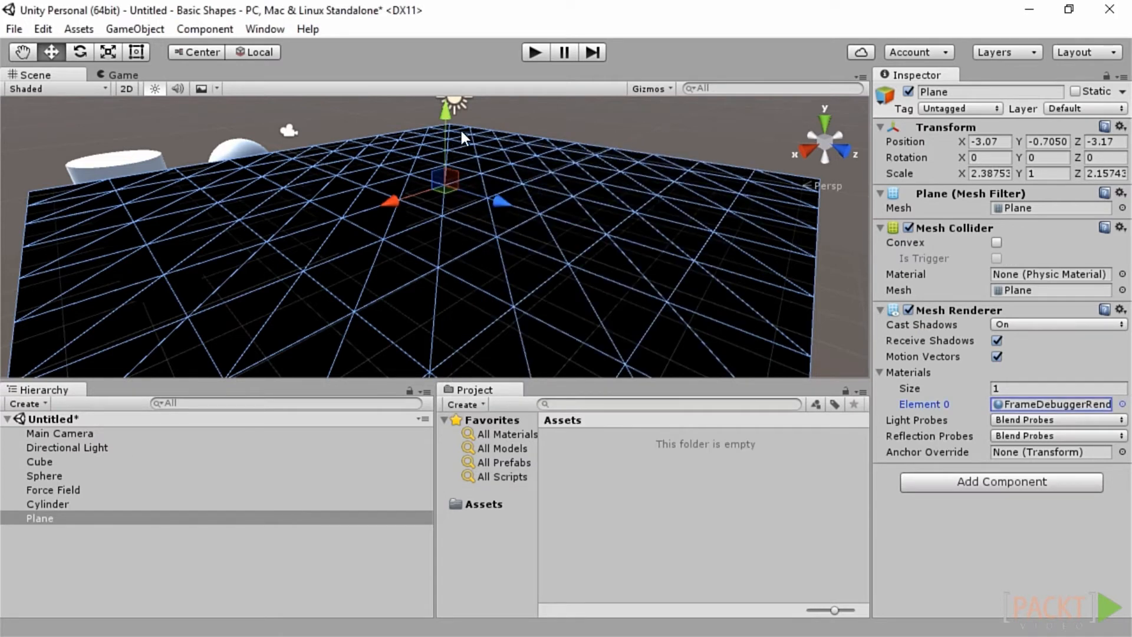
left_click(589, 124)
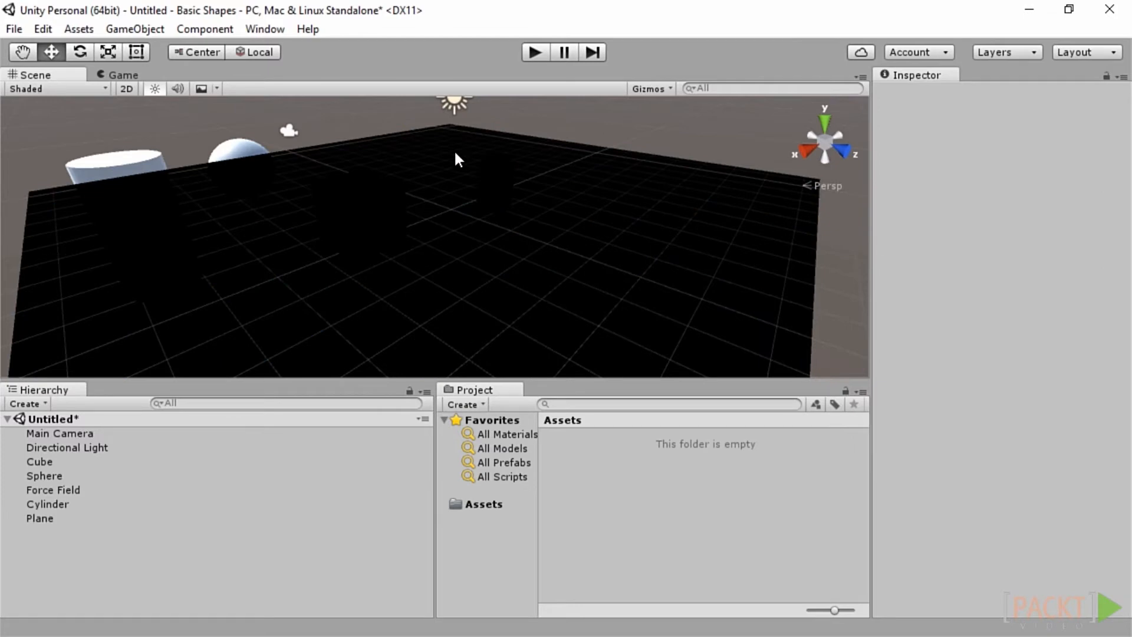
- Lower the plane and move it far away from the shapes, to about X -60.9, Y -78, Z -82.1
left_click(475, 279)
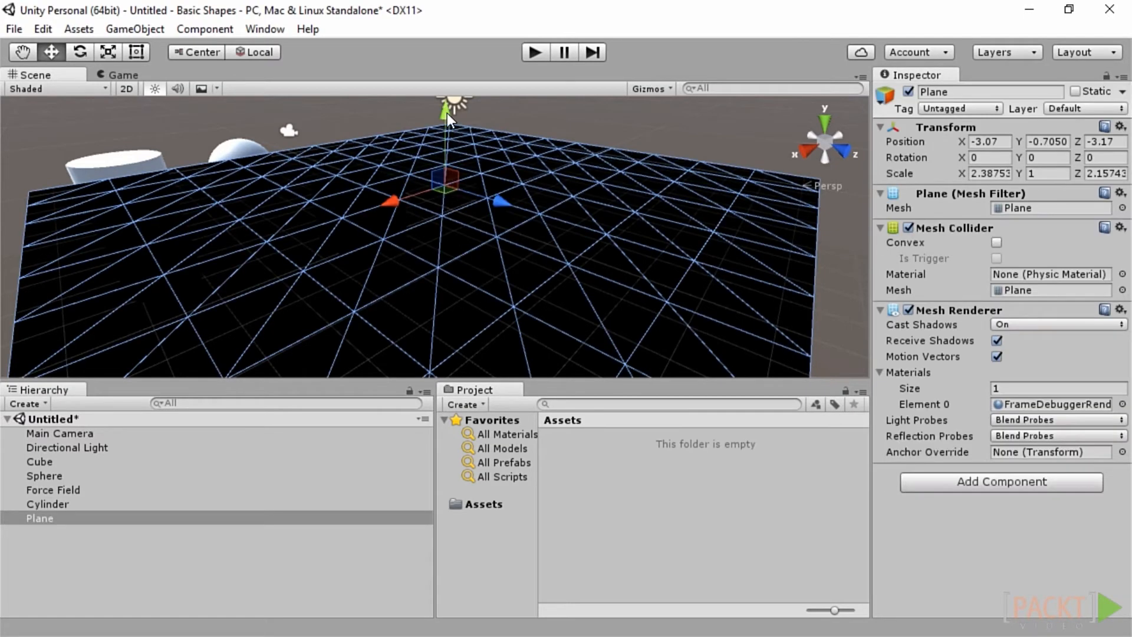
left_click_drag(445, 112, 421, 344)
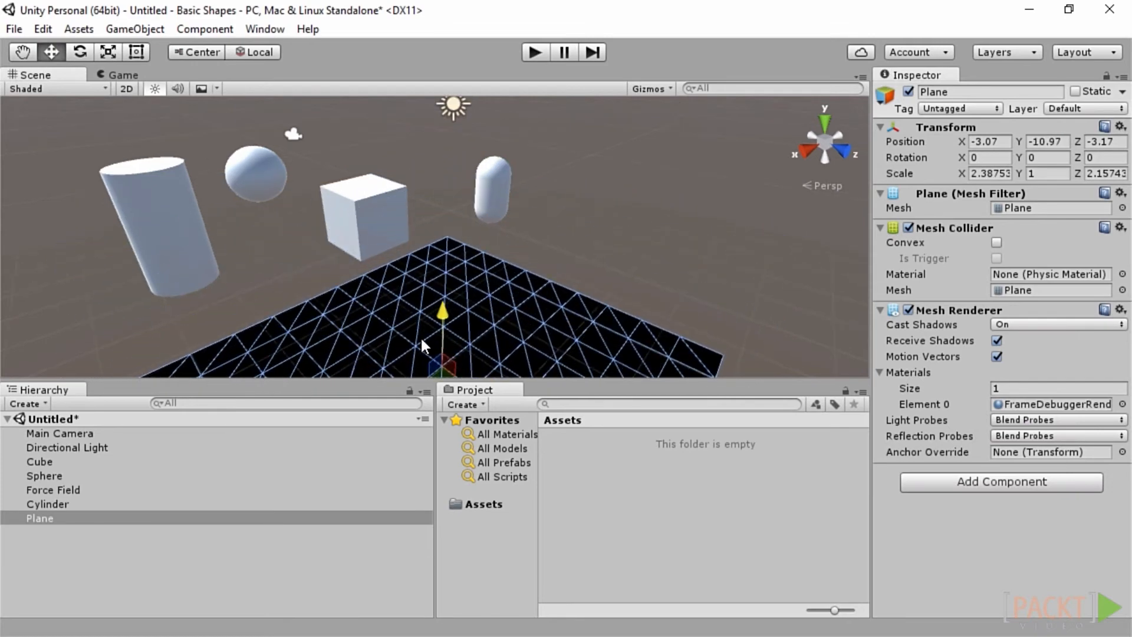
scroll(421, 334, "down", 10)
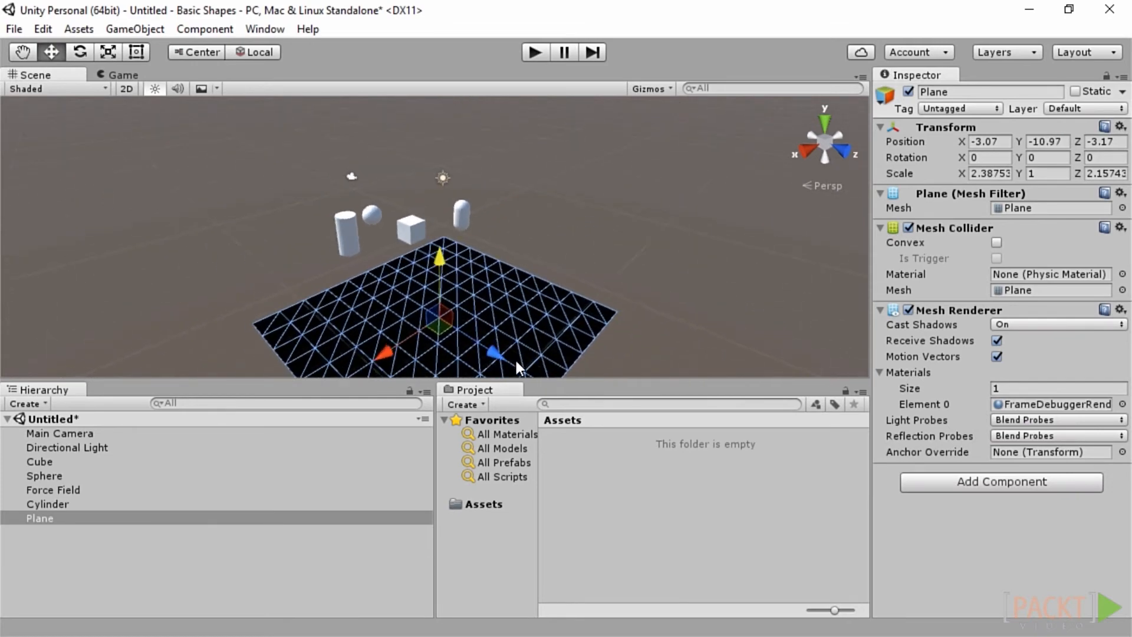
left_click_drag(493, 355, 340, 282)
left_click_drag(280, 202, 282, 251)
left_click_drag(228, 352, 384, 302)
left_click_drag(416, 185, 350, 253)
left_click_drag(252, 286, 446, 284)
scroll(447, 284, "up", 5)
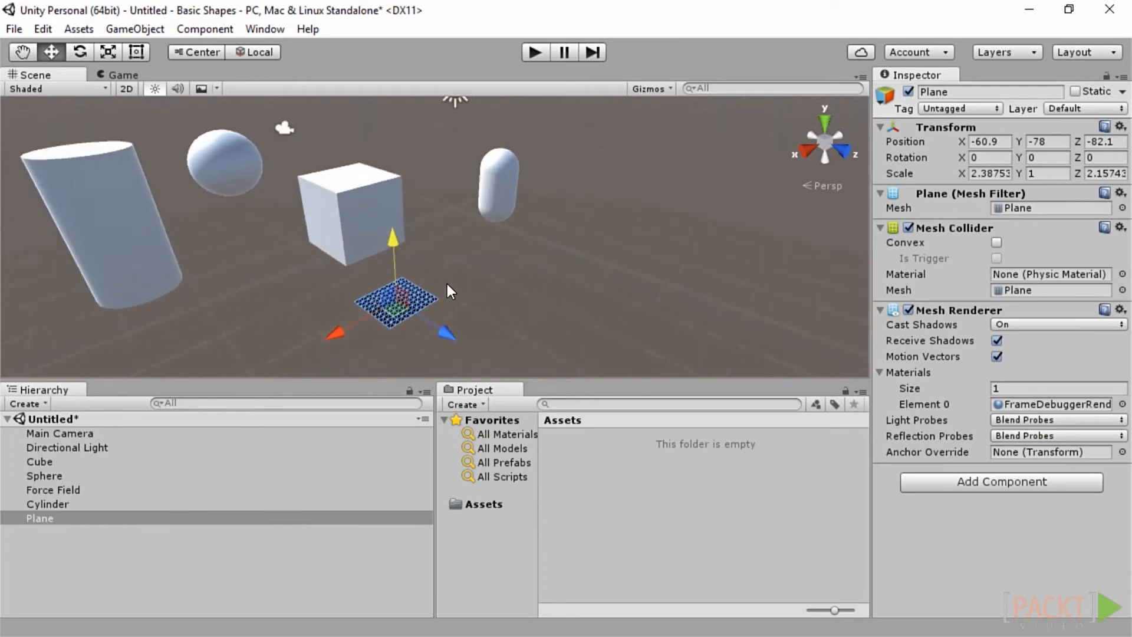
- Deselect the plane in the Basic Shapes scene
scroll(343, 224, "down", 3)
left_click(490, 260)
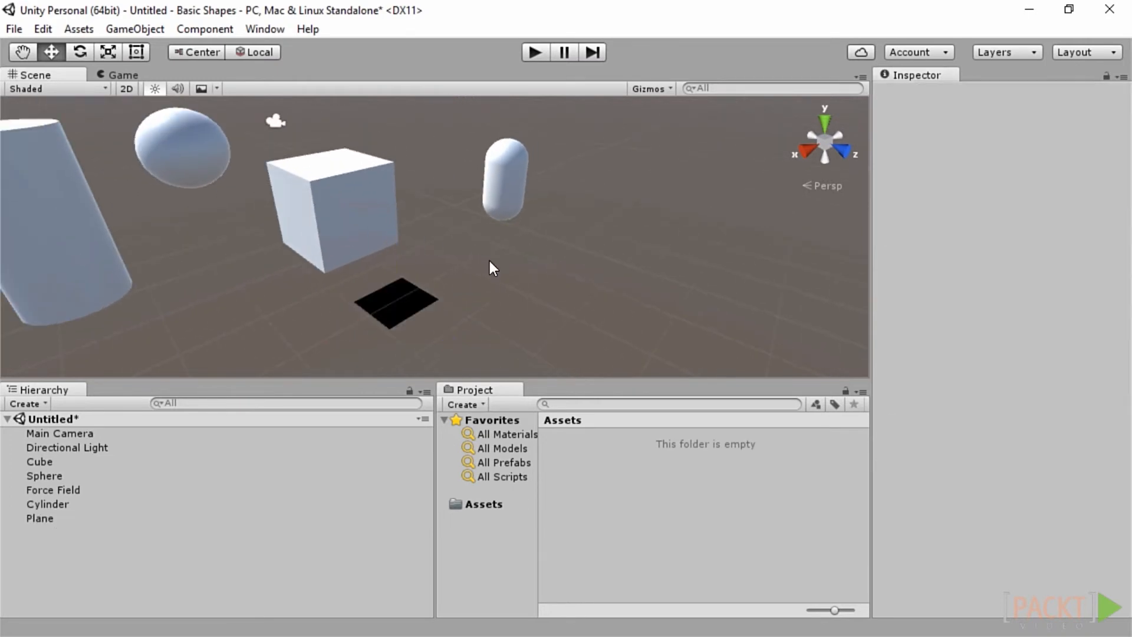
scroll(489, 261, "down", 3)
scroll(489, 261, "down", 2)
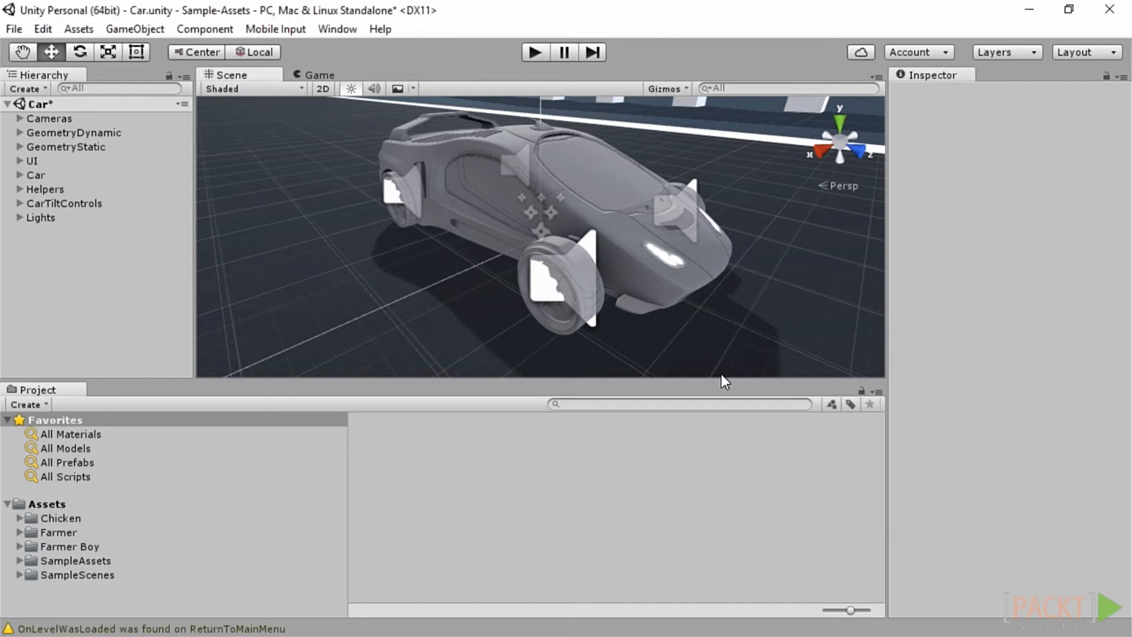
- Expand the Car object's hierarchy in the Car scene and examine the SkyCarBody part's Mesh Renderer settings
left_click(19, 176)
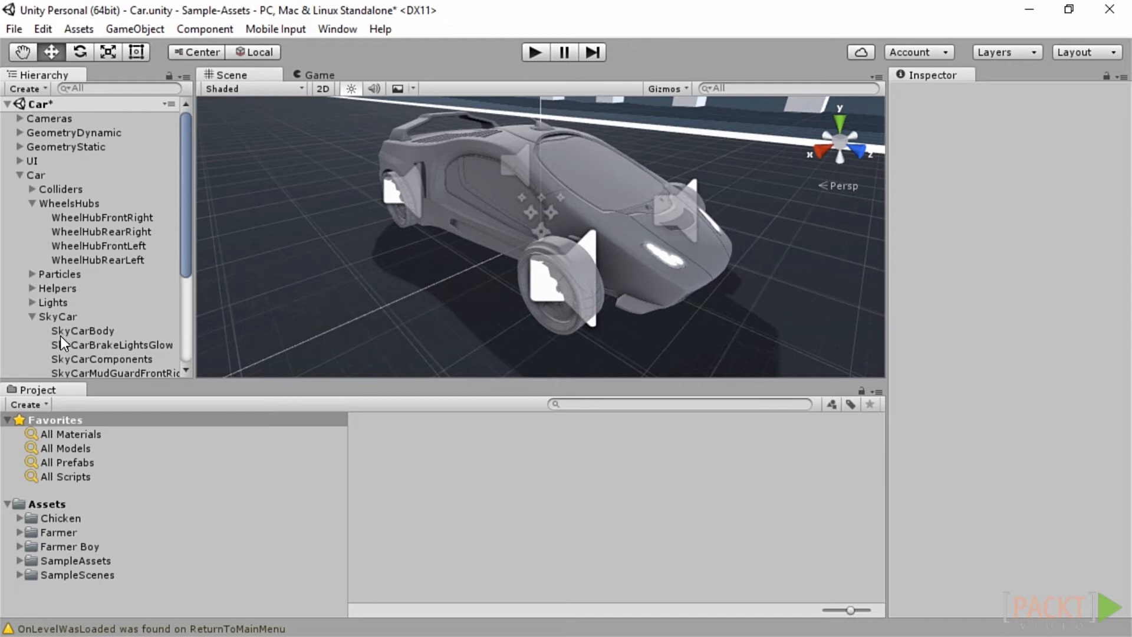
left_click(81, 332)
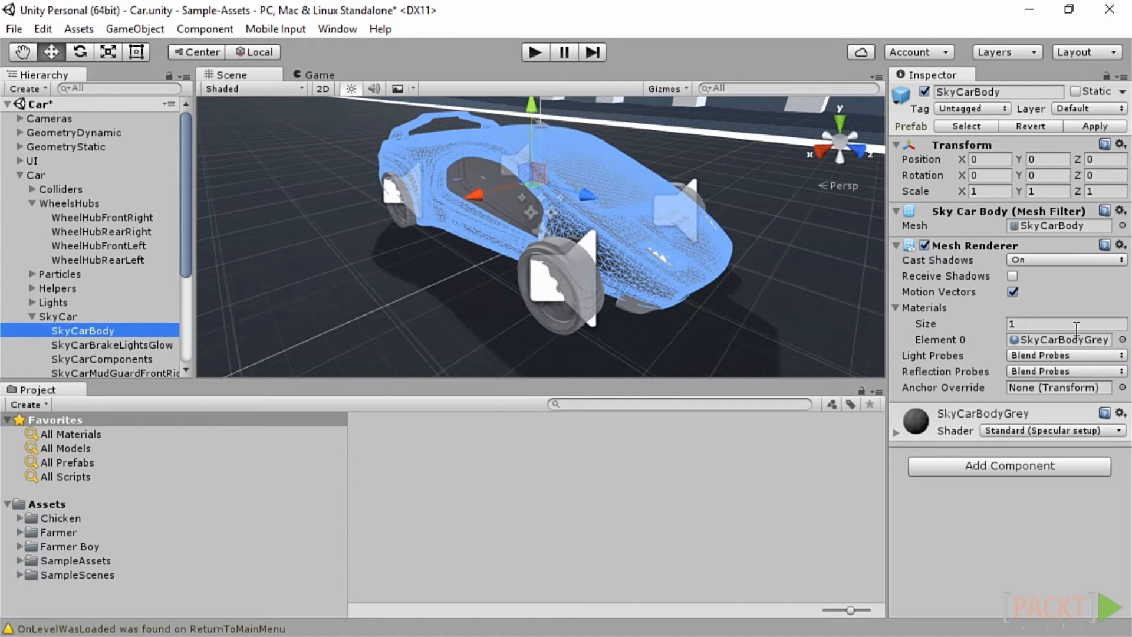
left_click(814, 272)
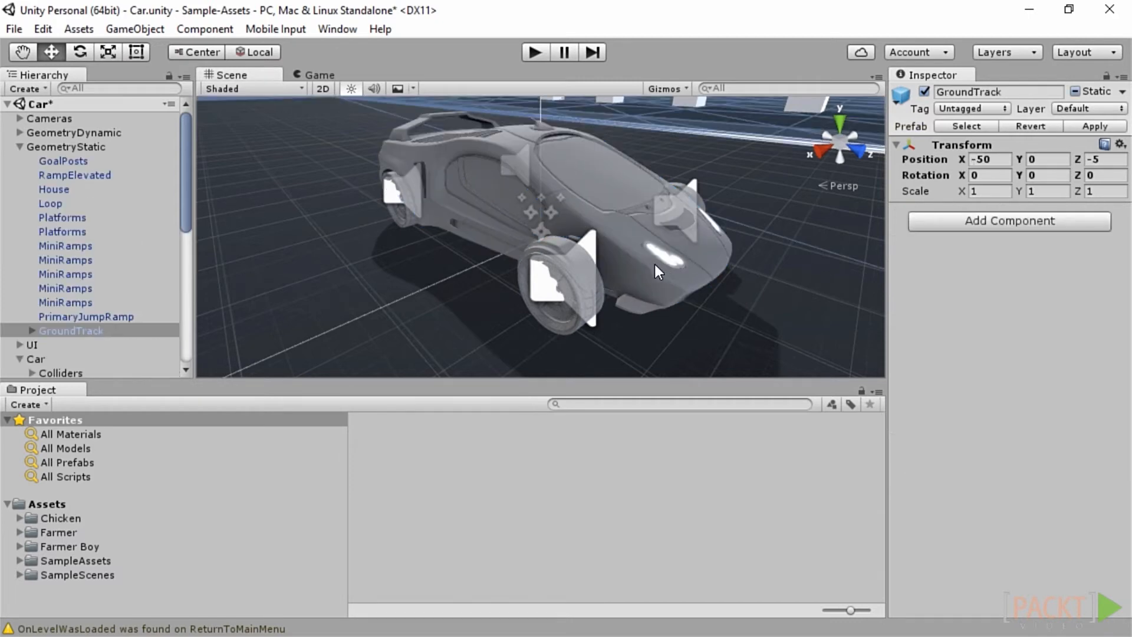
left_click(628, 228)
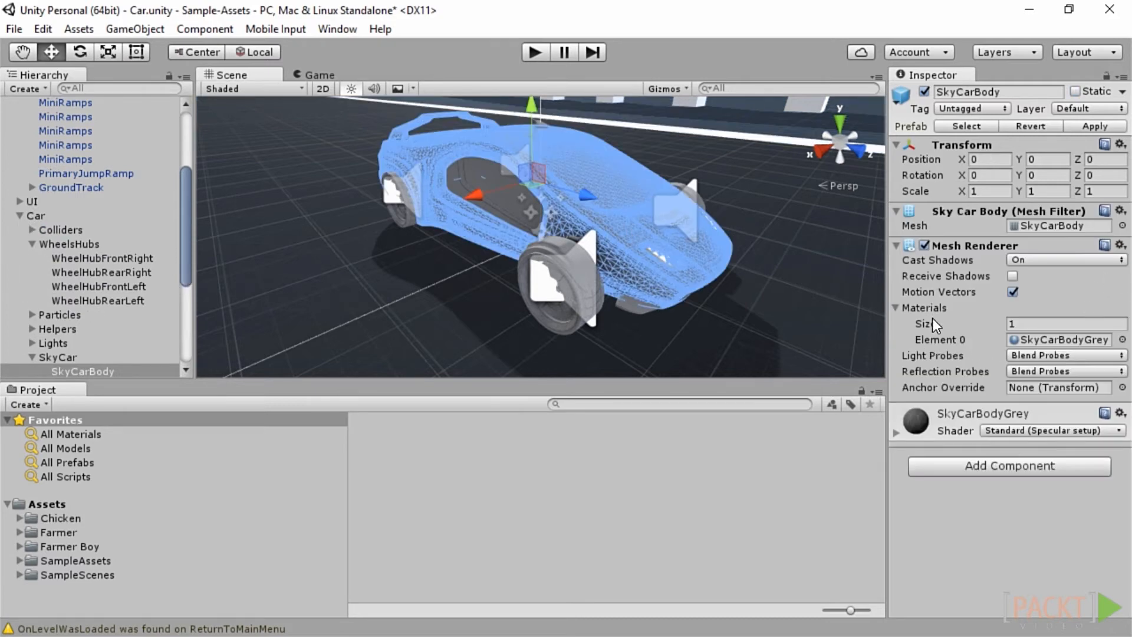
- Replace the SkyCarBody's Element 0 material with TealSmooth and deselect the car body
left_click(1122, 340)
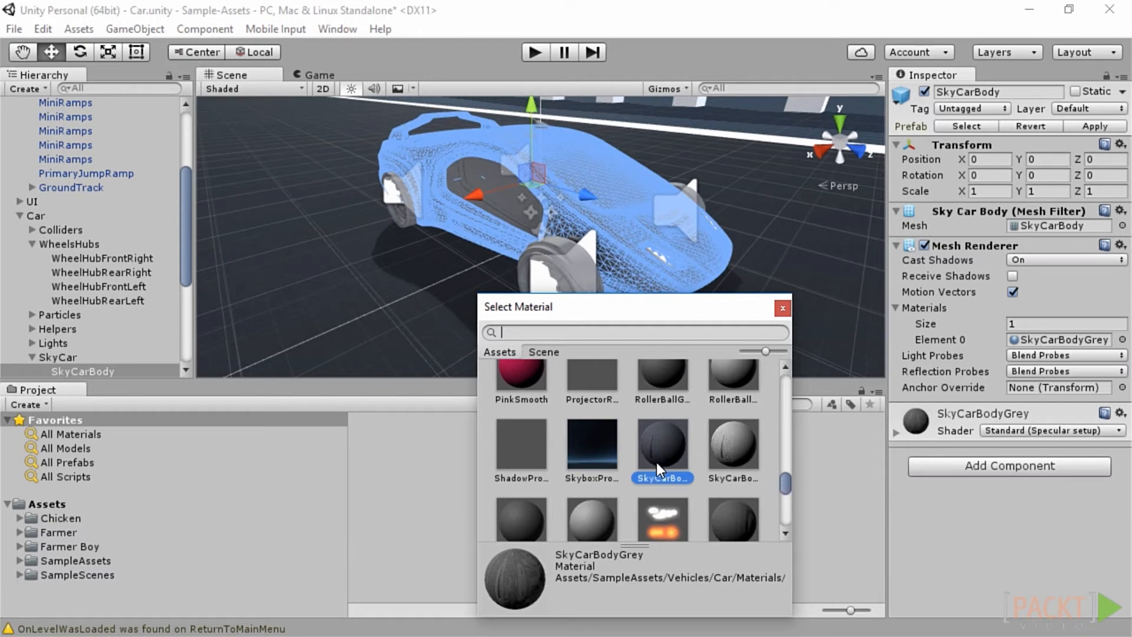
left_click_drag(784, 489, 783, 493)
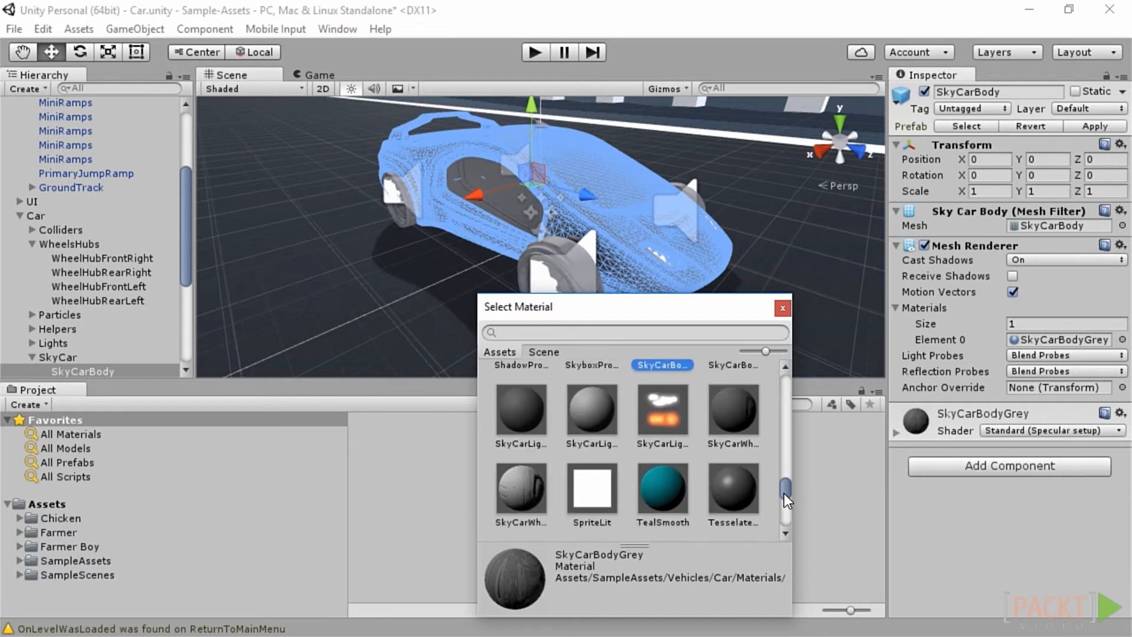
left_click(662, 492)
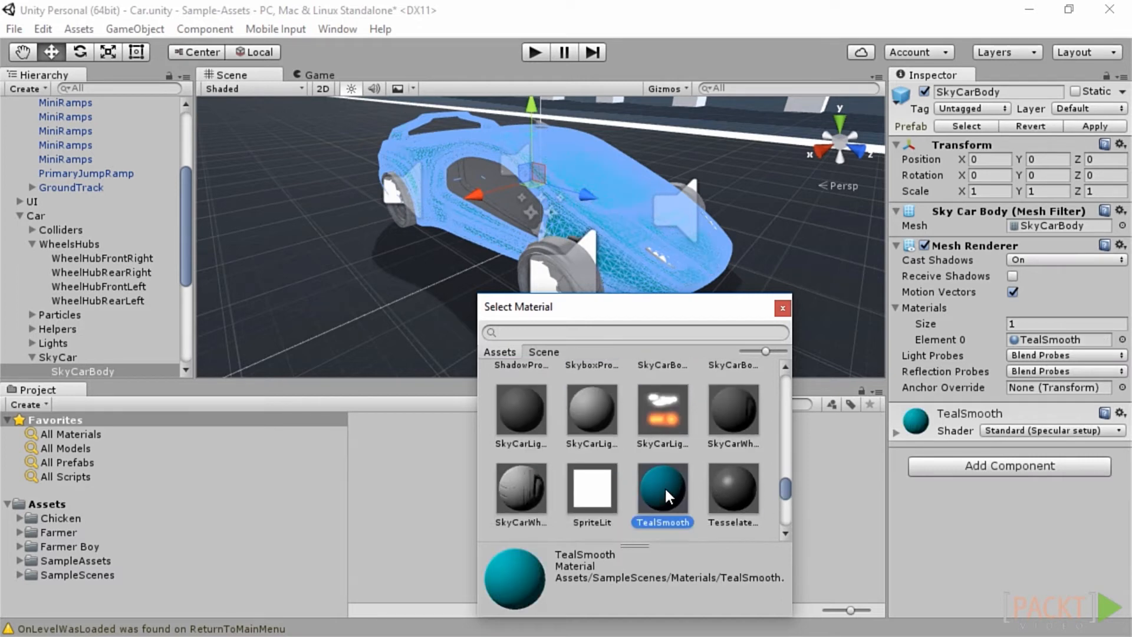
left_click(782, 309)
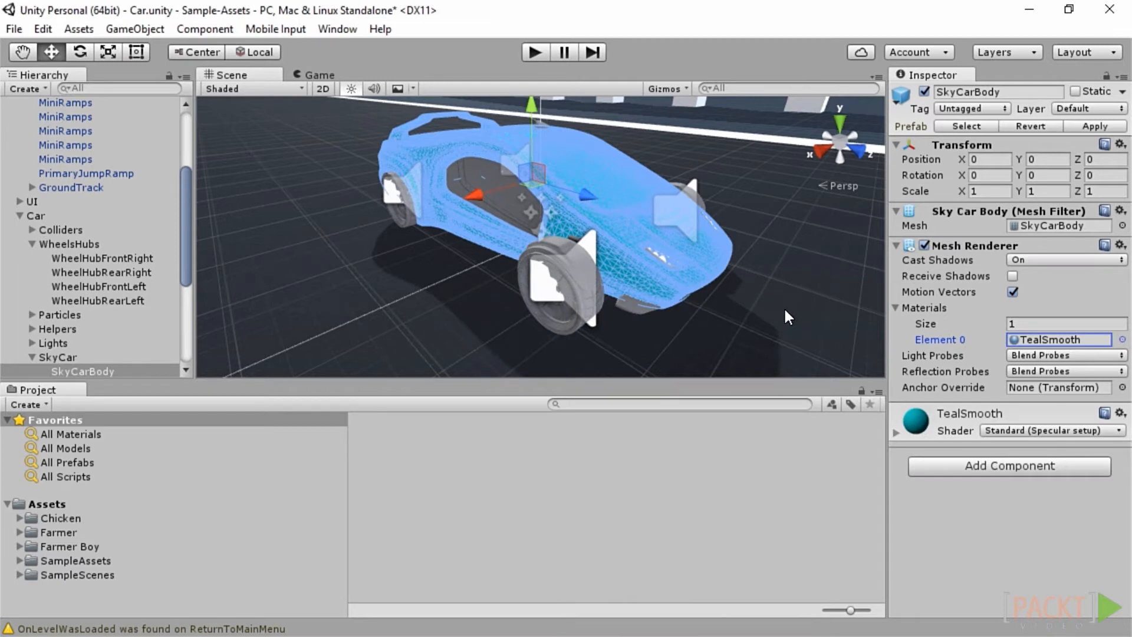
left_click(781, 295)
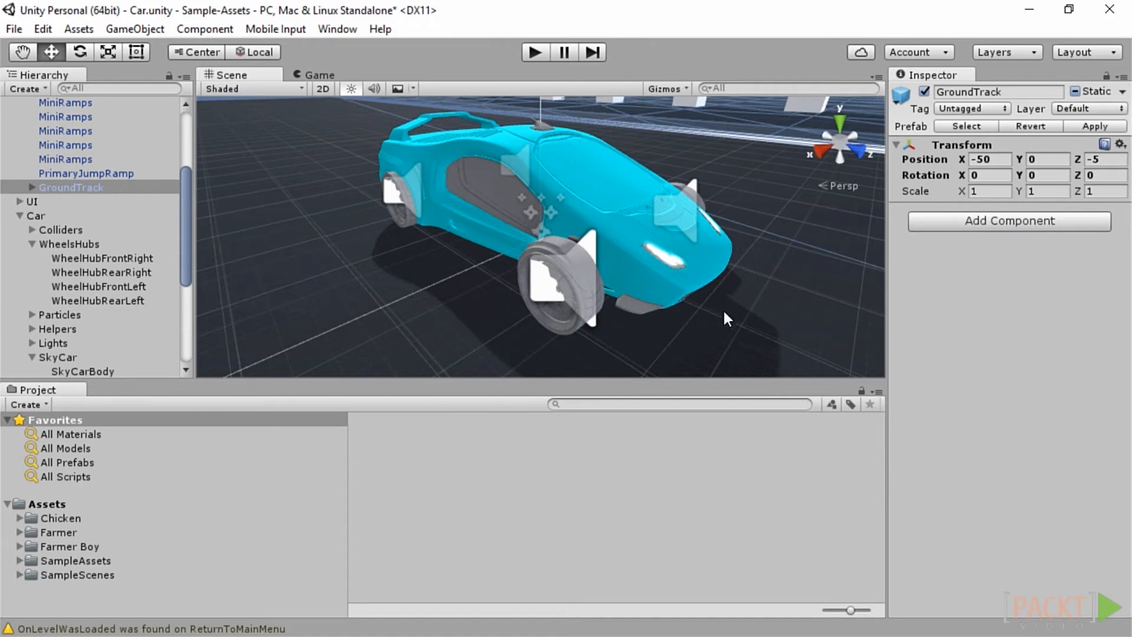
- Run the Car scene in play mode, test-drive the car briefly, and stop playback
left_click(534, 53)
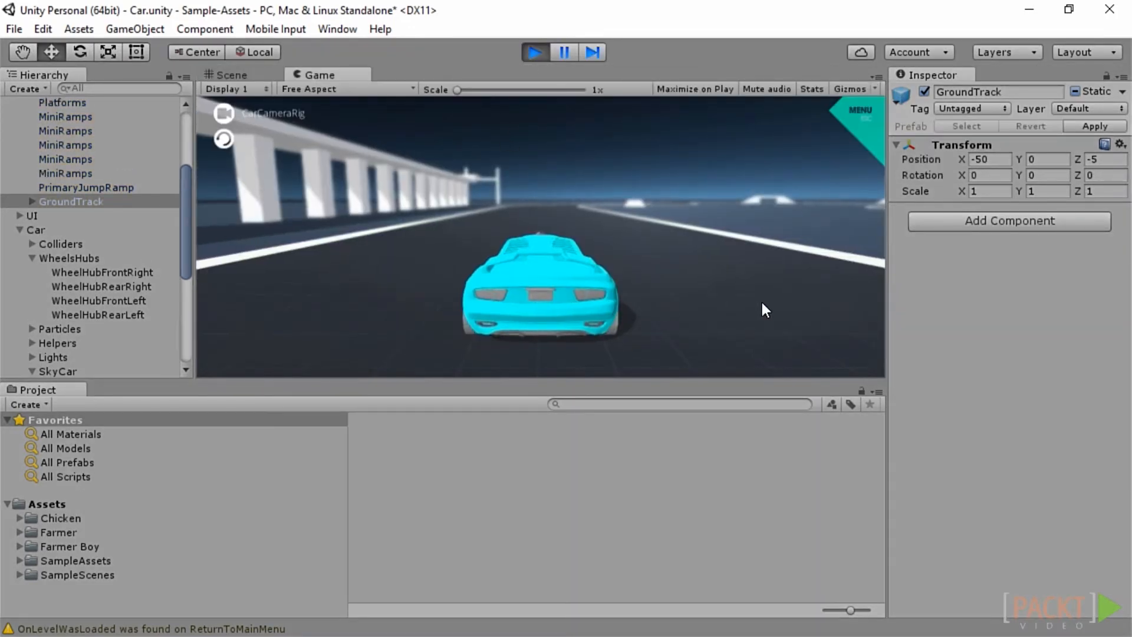
key("Down")
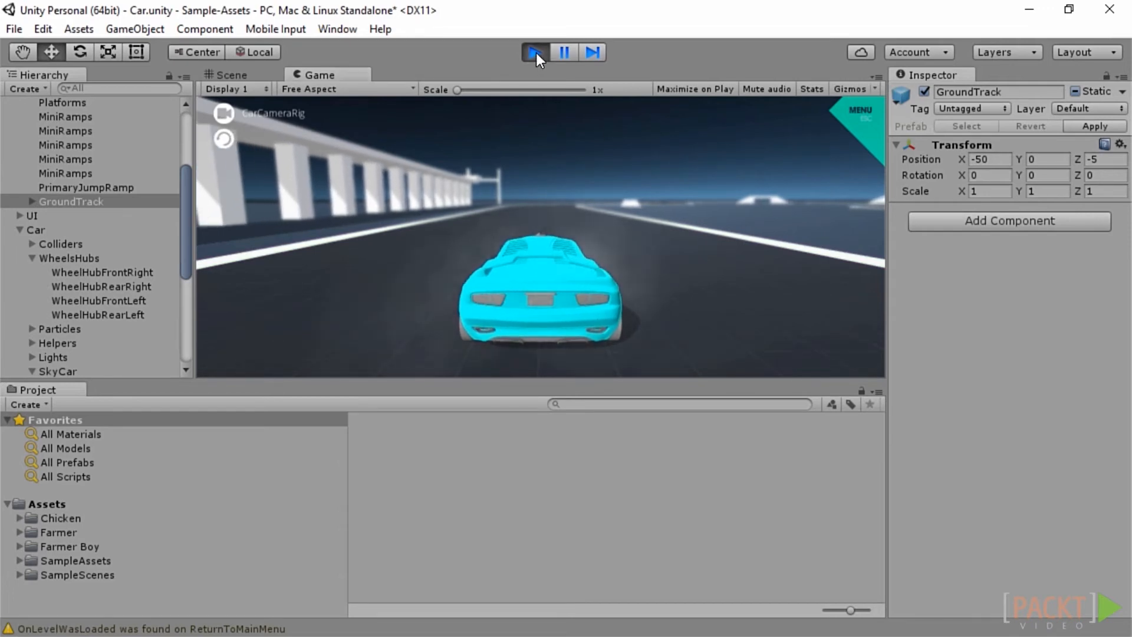
left_click(535, 52)
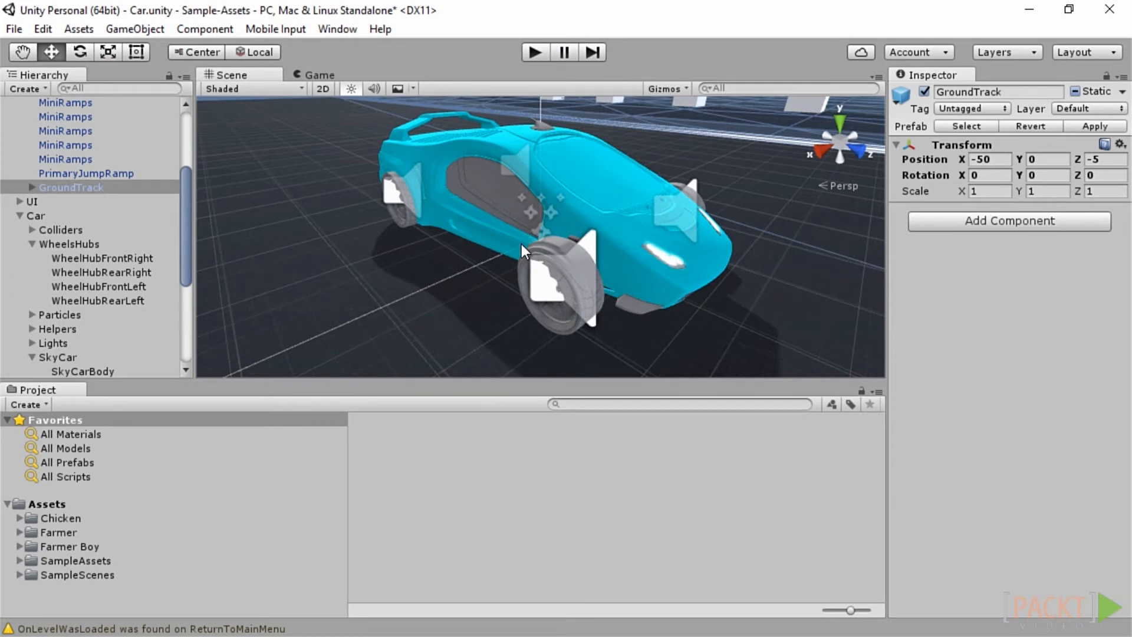
- Replace the SkyCarBody's Element 0 material with PinkSmooth and deselect the car body
left_click(71, 371)
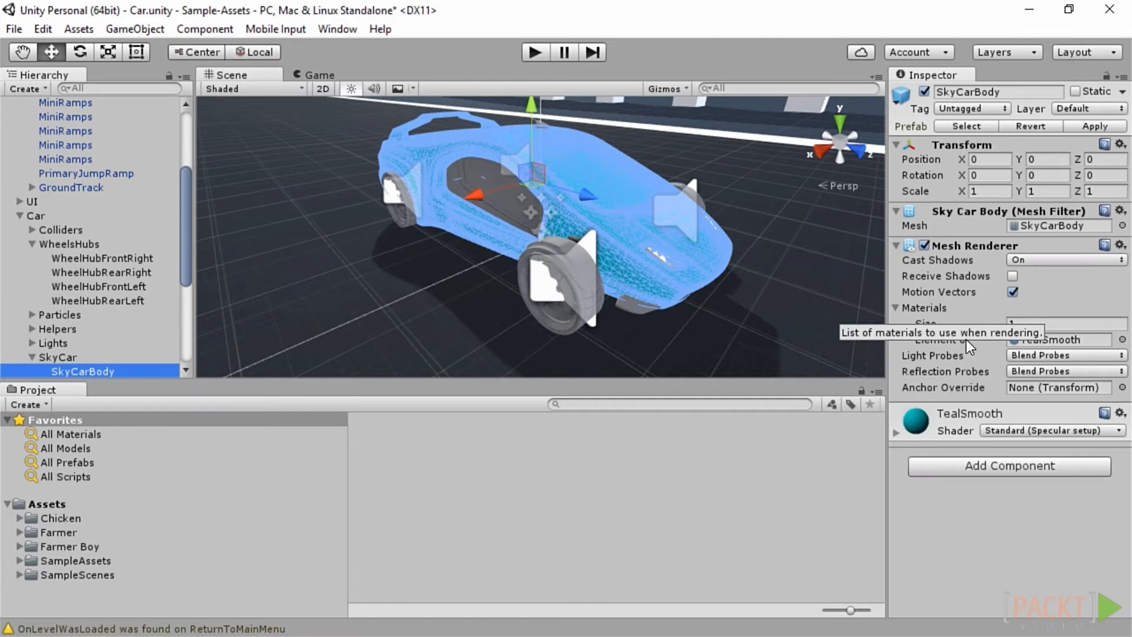
left_click(922, 340)
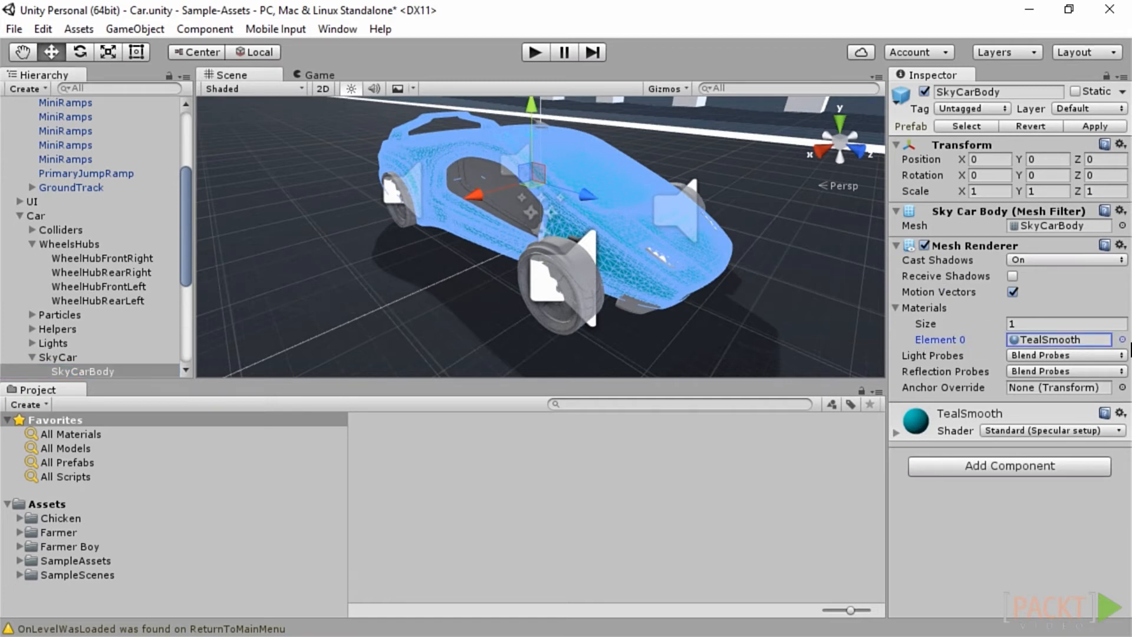
left_click(1122, 340)
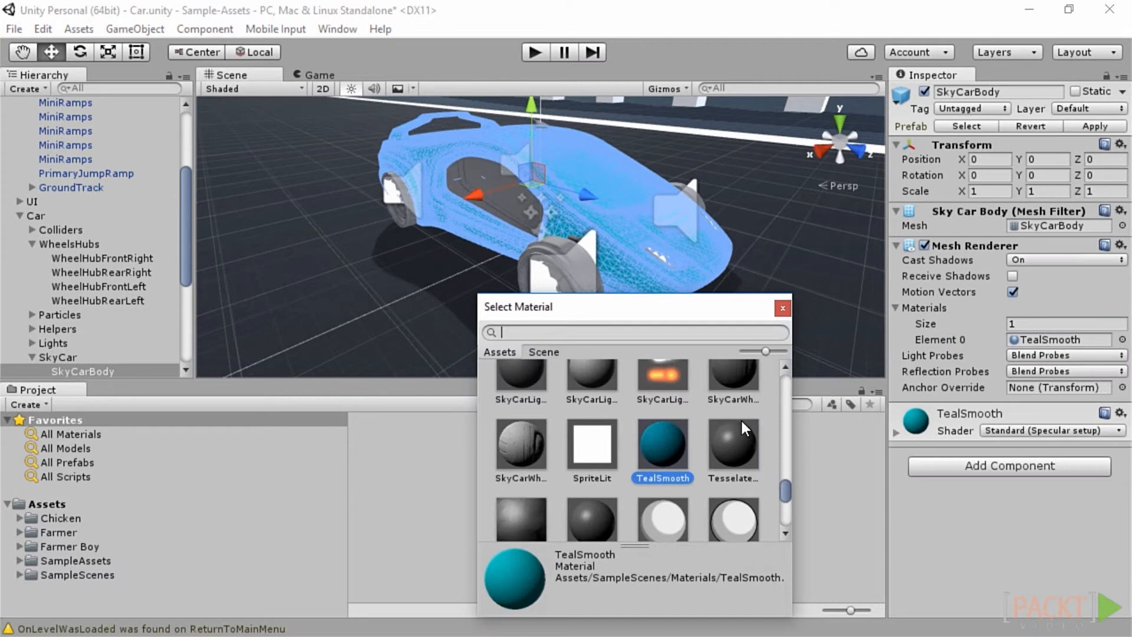
left_click_drag(785, 485, 785, 477)
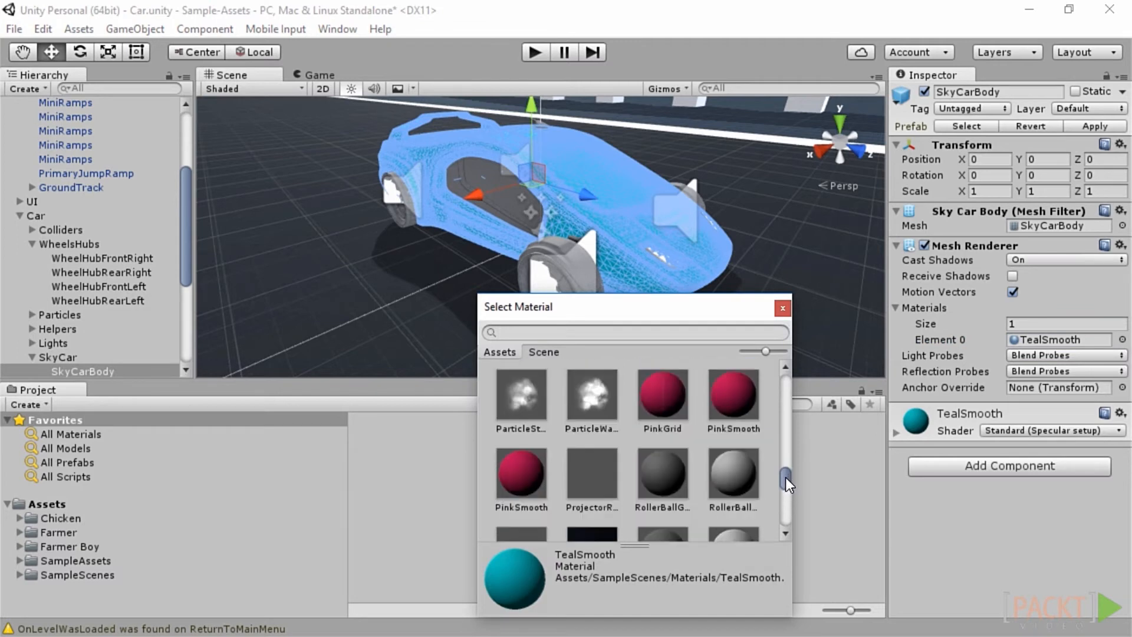
left_click(523, 468)
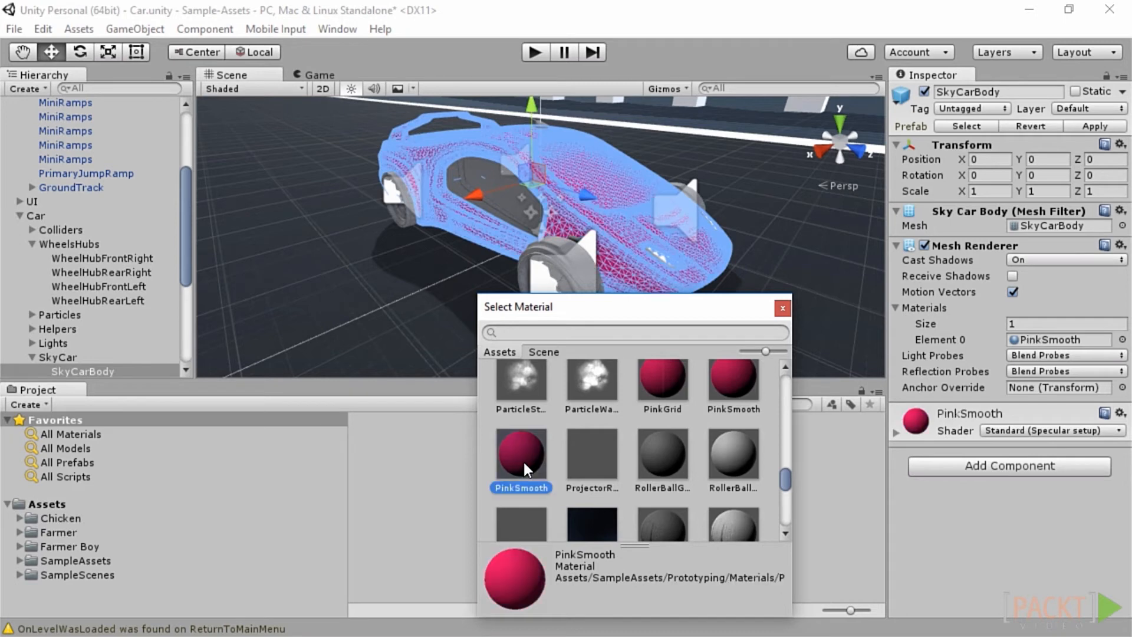
left_click(782, 306)
left_click(785, 314)
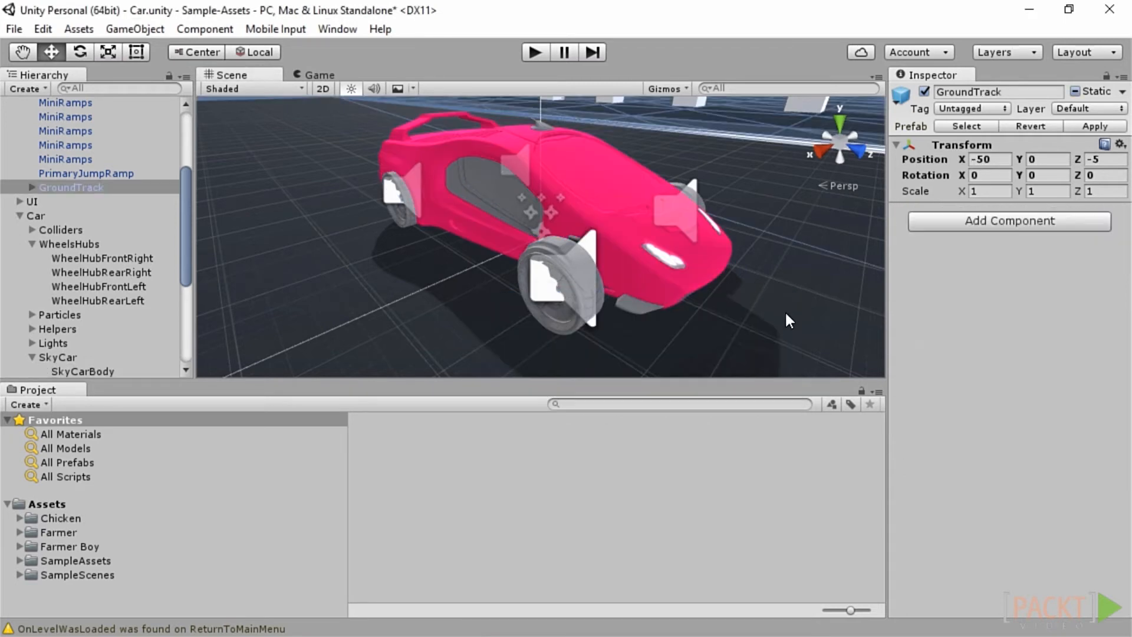
- Set the Element 1 material of SkyCarComponents to TealSmooth to recolour the car's light covers
left_click(470, 190)
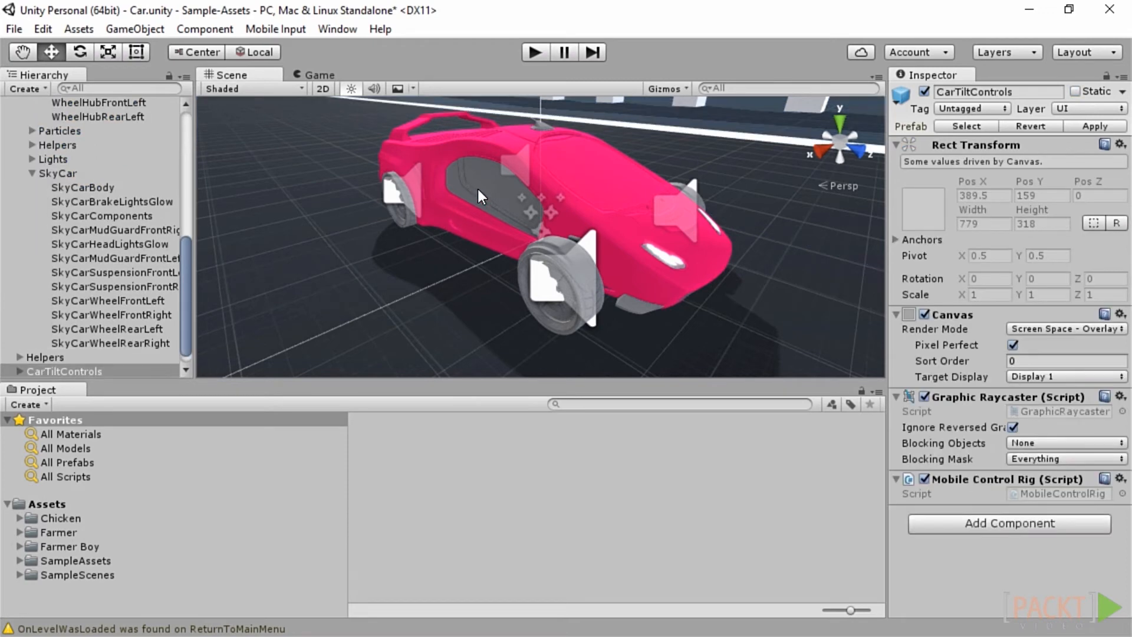
left_click(540, 316)
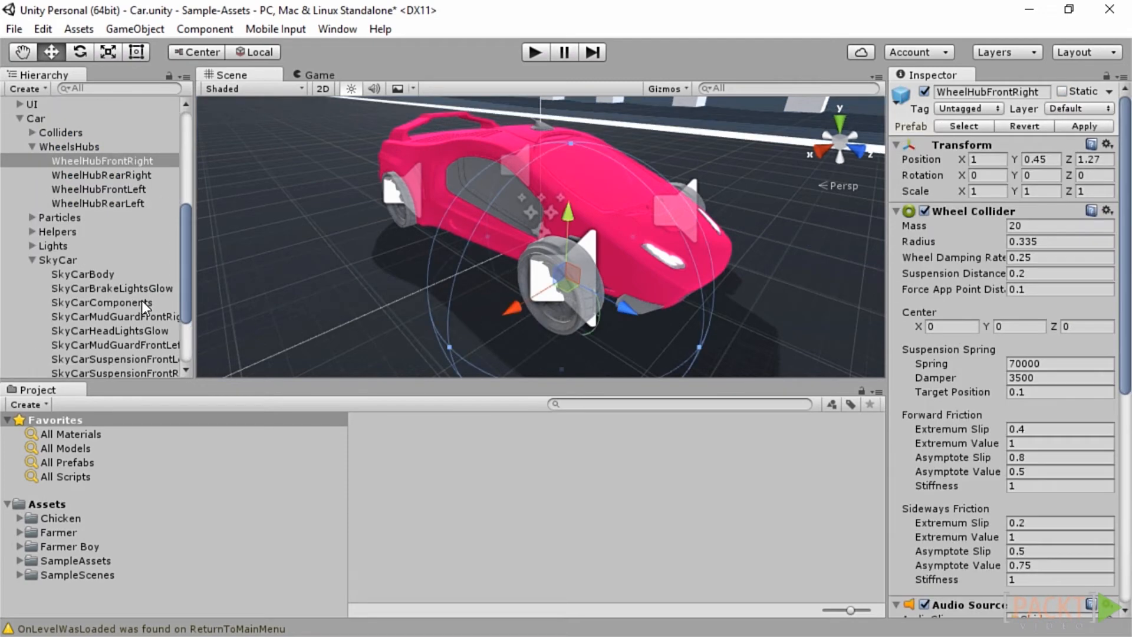
left_click(126, 302)
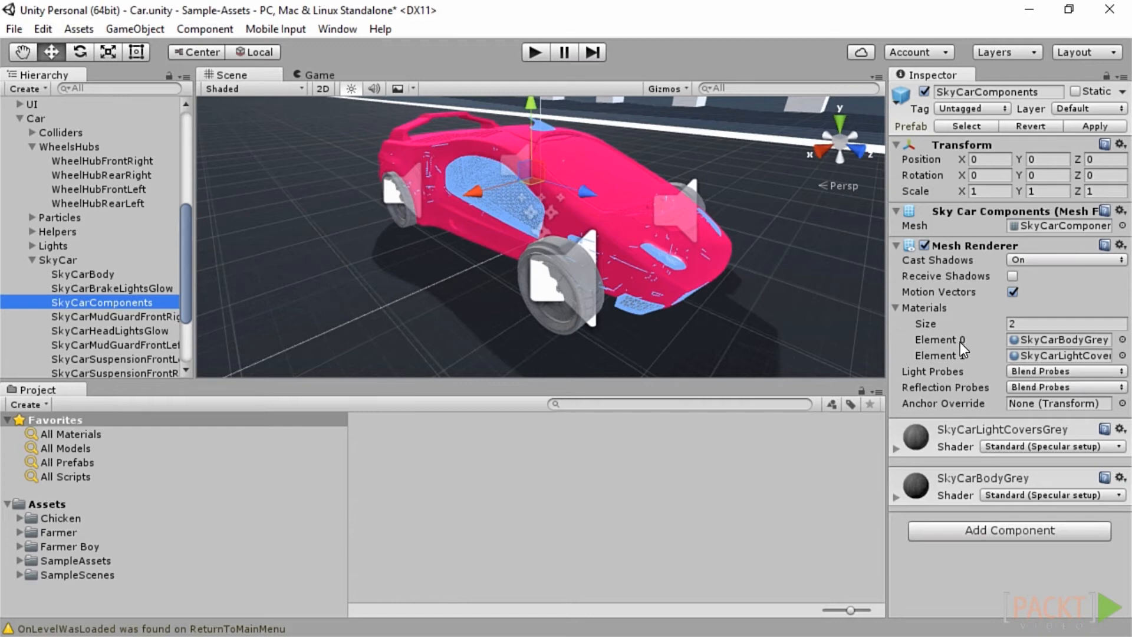
left_click(1121, 355)
left_click(670, 508)
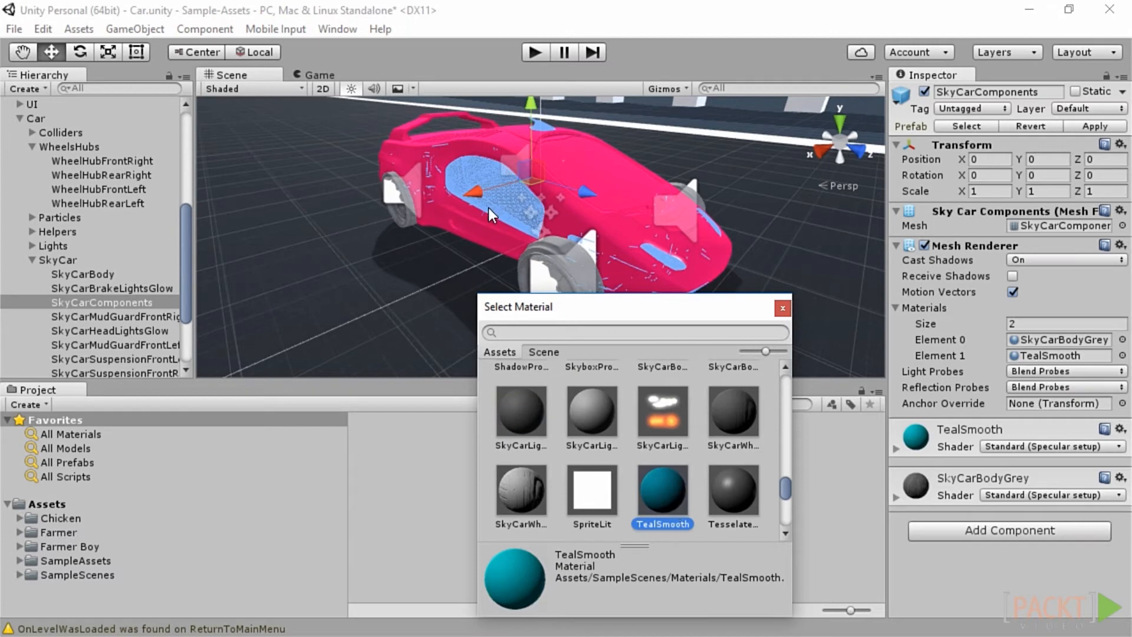
left_click(784, 305)
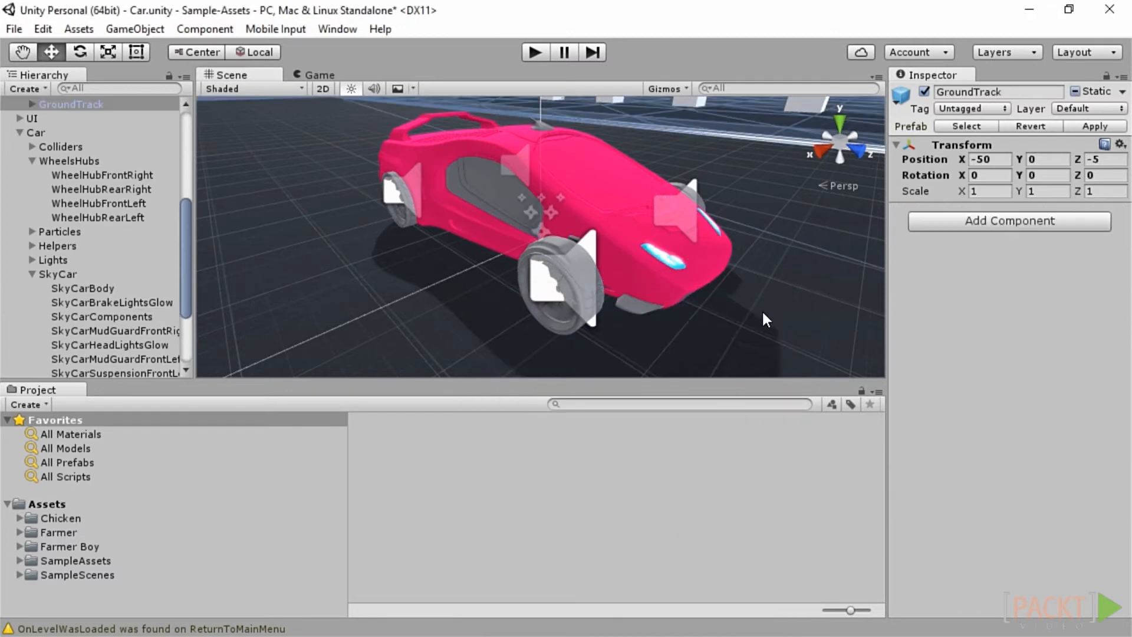
- Look through the SkyCar's child parts, selecting the body, brake light glow, front mud guards and rear right wheel
left_click_drag(402, 203, 227, 289, "alt")
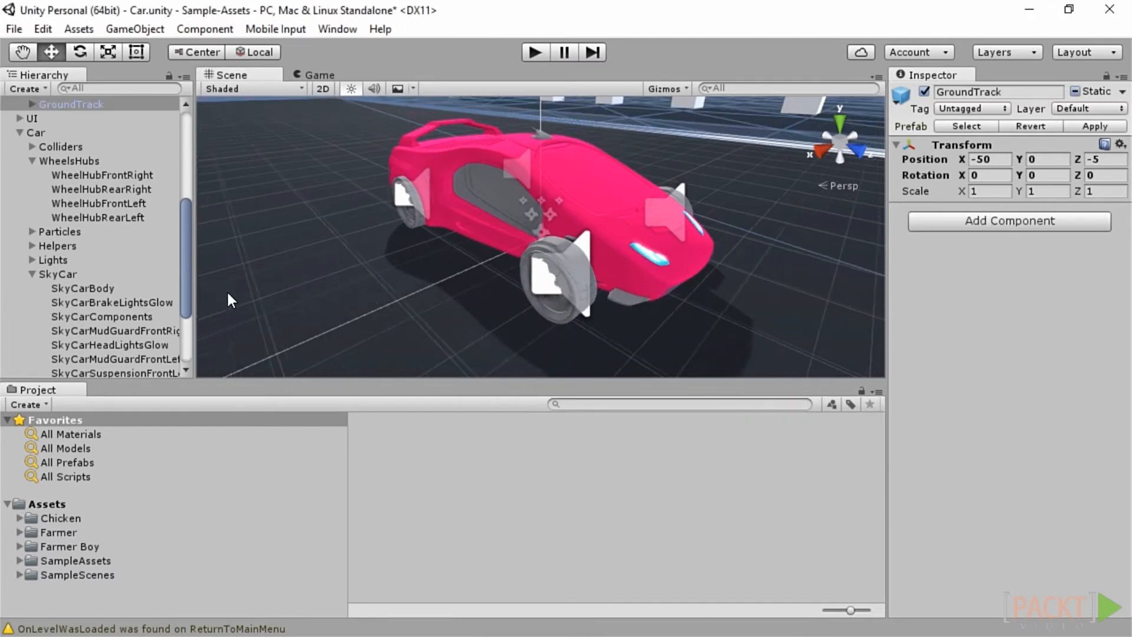
left_click(87, 289)
left_click(108, 302)
left_click(117, 331)
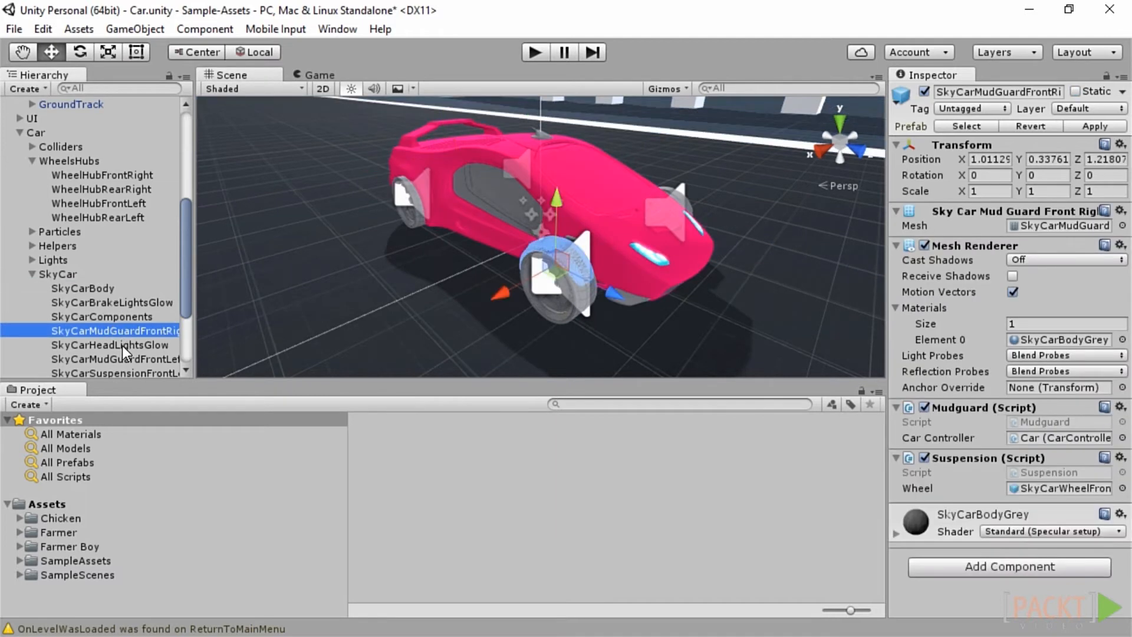
left_click(125, 357)
scroll(163, 309, "down", 5)
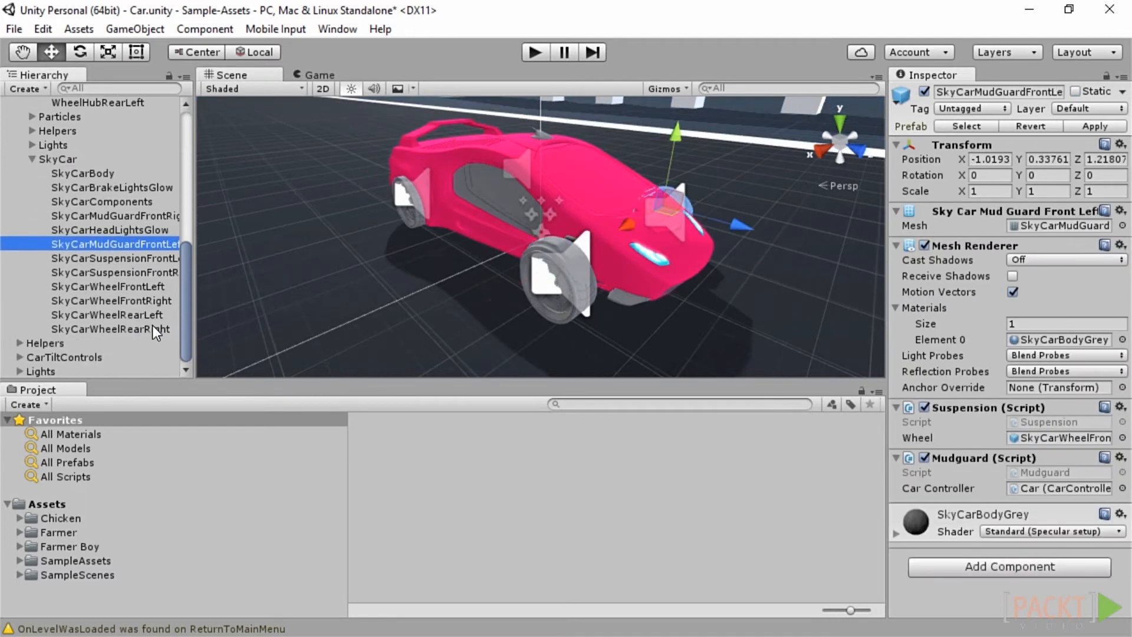
left_click(155, 328)
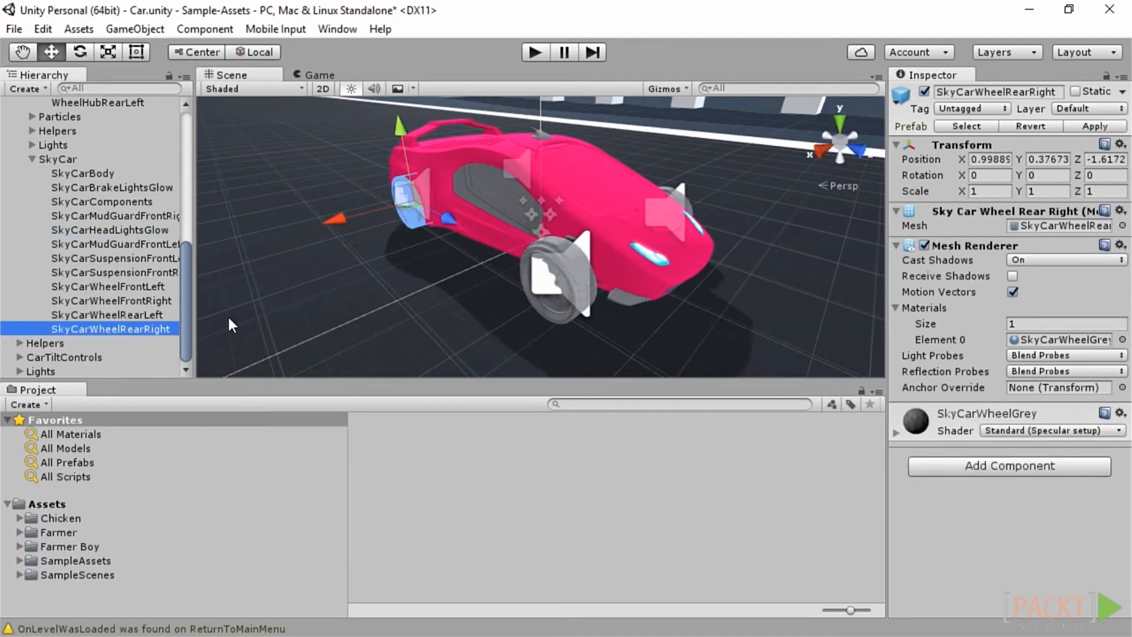
- Set Cast Shadows to Off in the SkyCarBody's Mesh Renderer
left_click(73, 173)
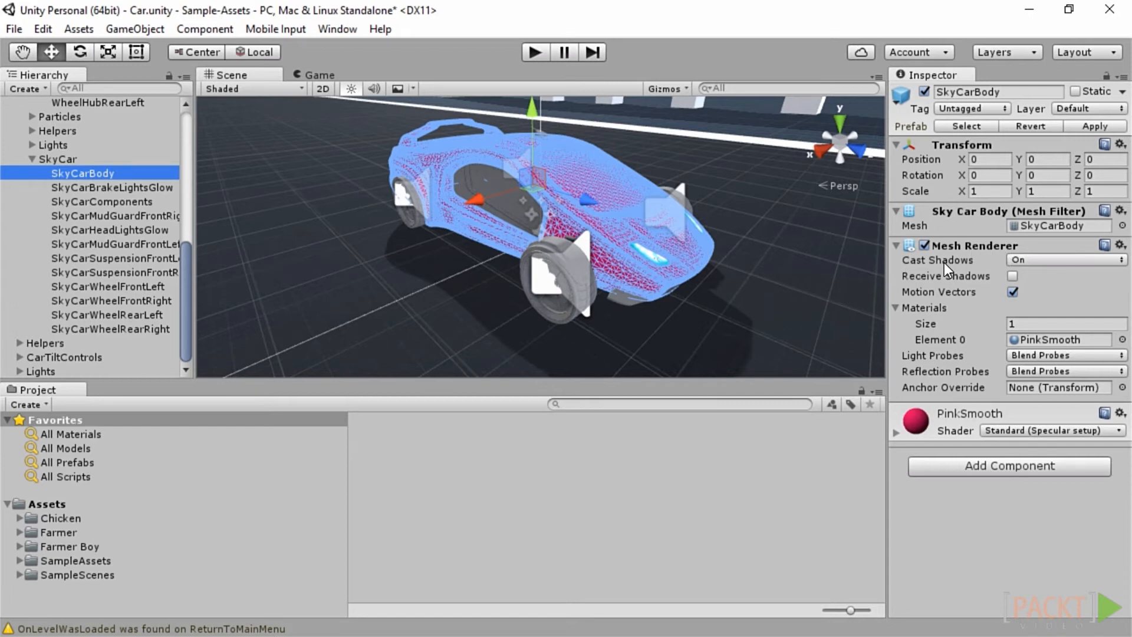
left_click(1032, 257)
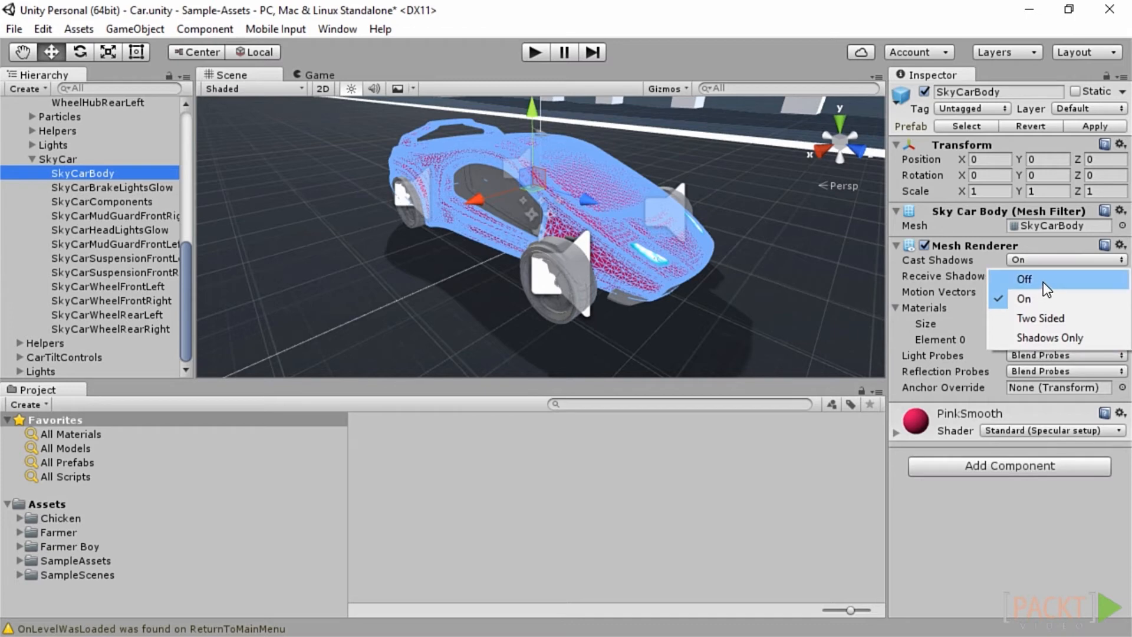
left_click(1043, 281)
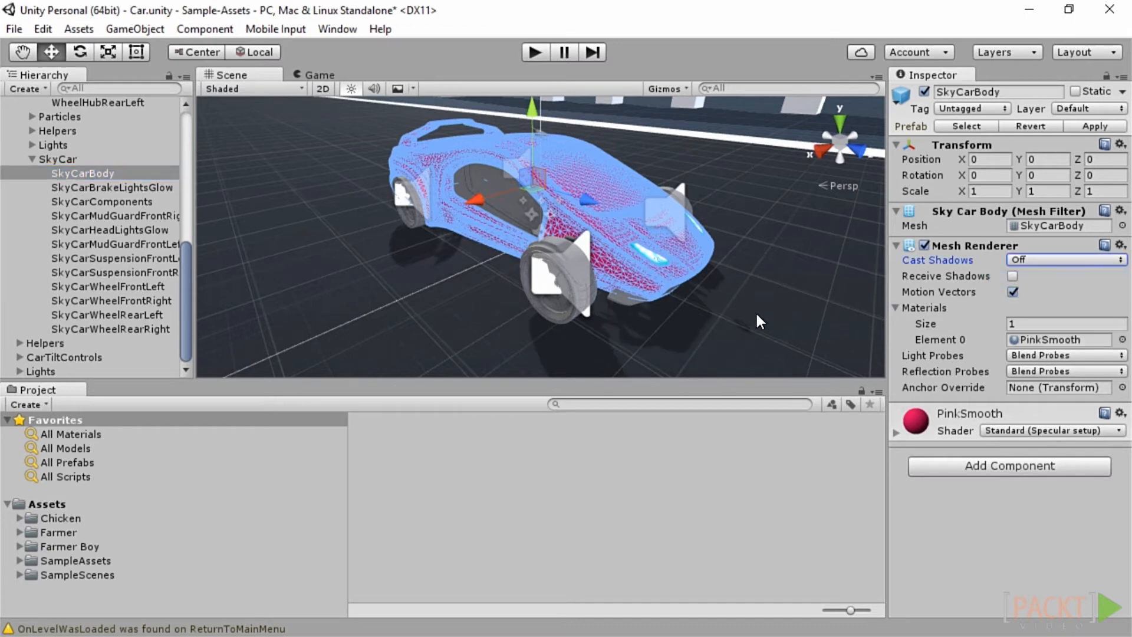
- Set the SkyCarBody's Cast Shadows back to On and enable Receive Shadows
left_click(1048, 261)
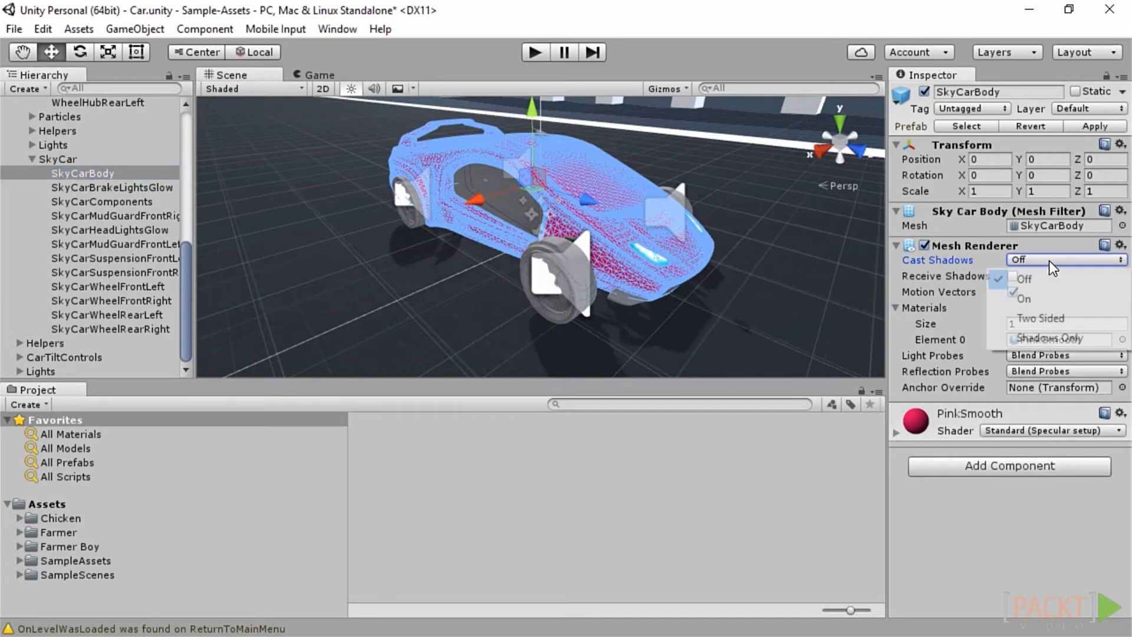
left_click(1043, 297)
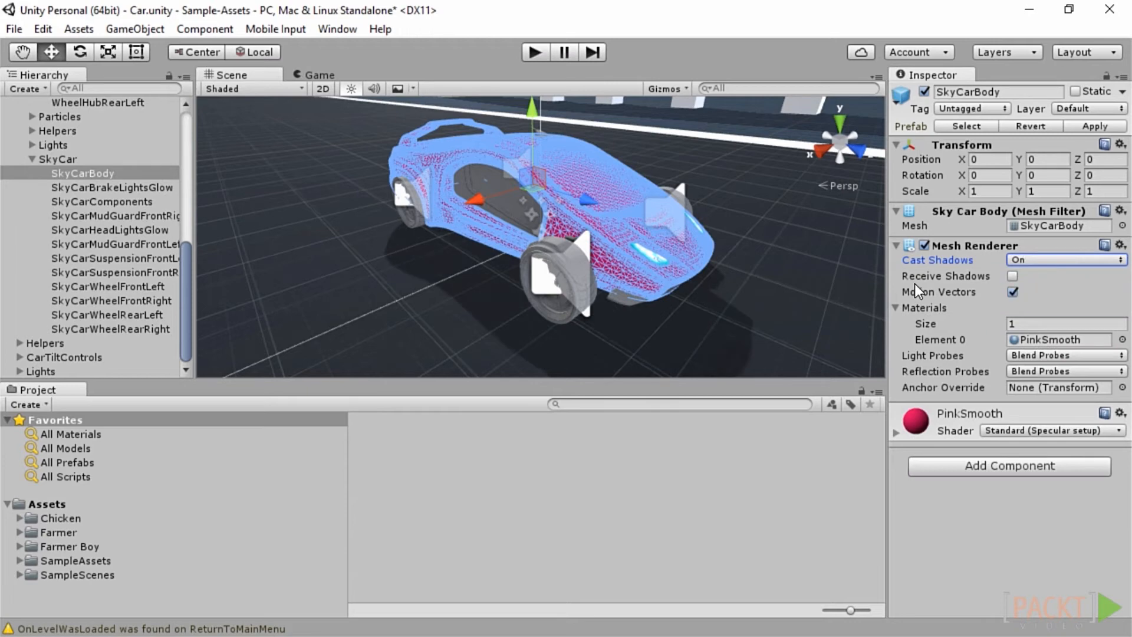
left_click(1013, 277)
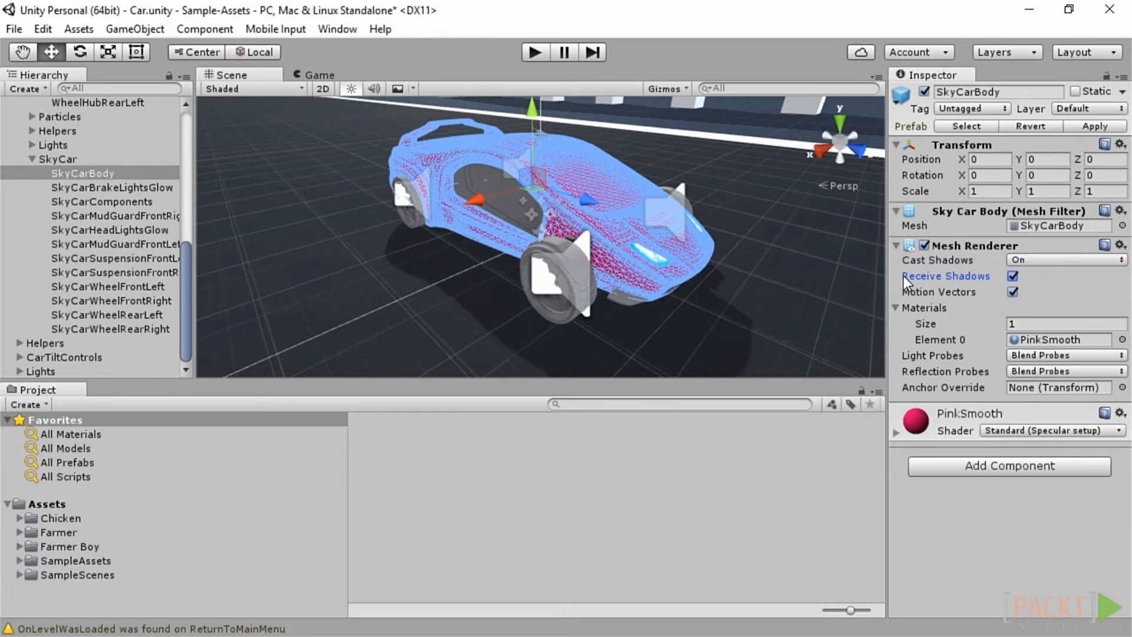
left_click(828, 267)
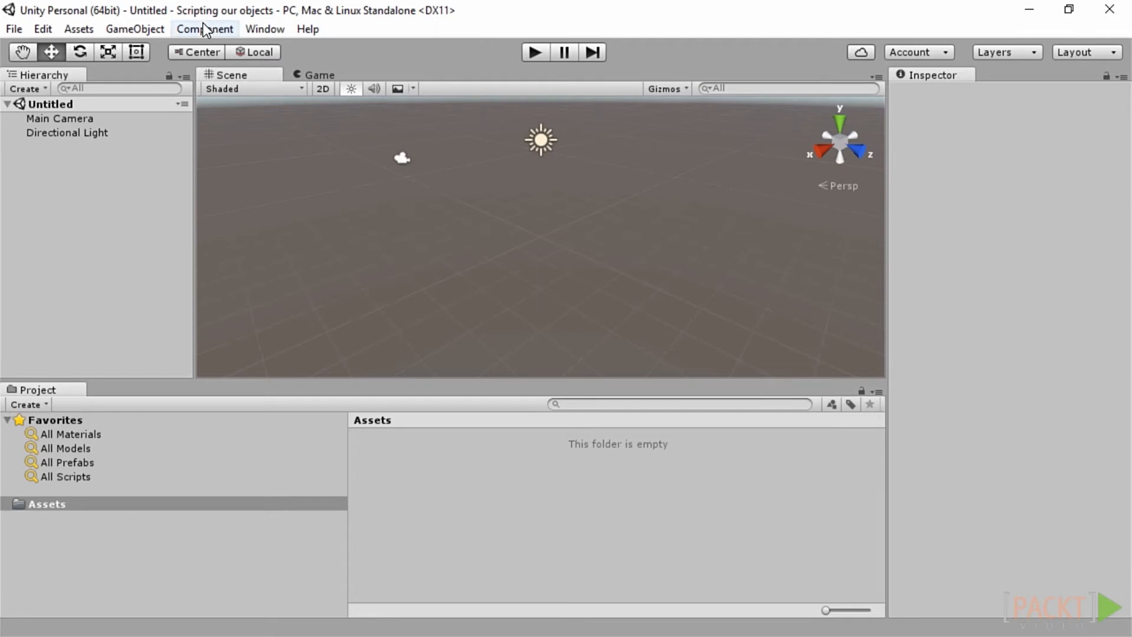
- Add a 3D plane to the empty untitled scene as the ground
left_click(136, 29)
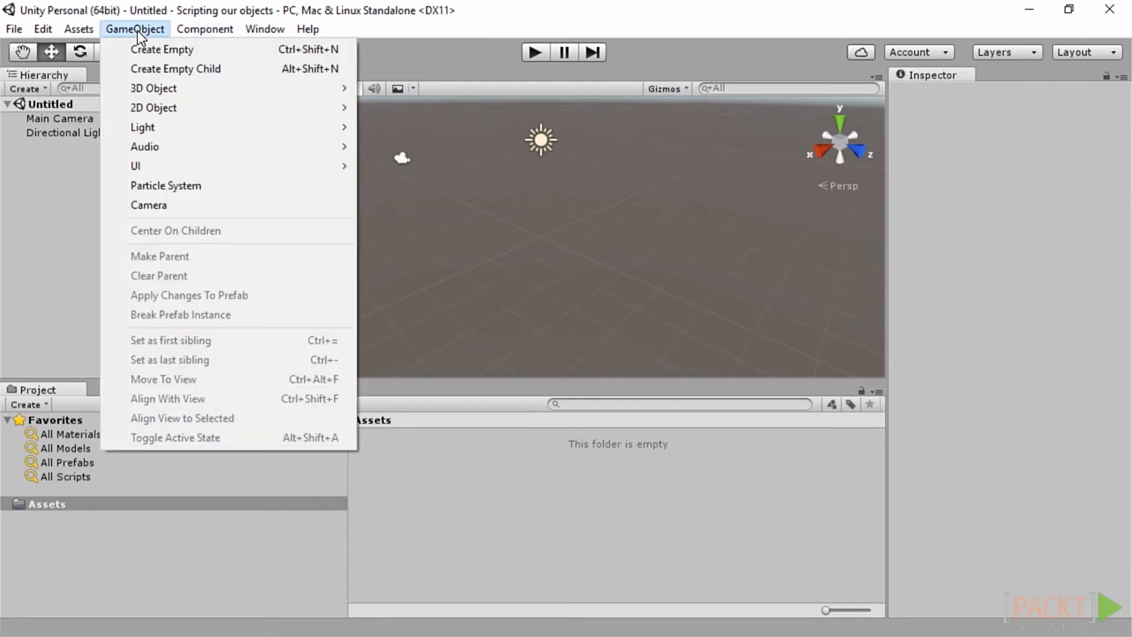
mouse_move(153, 92)
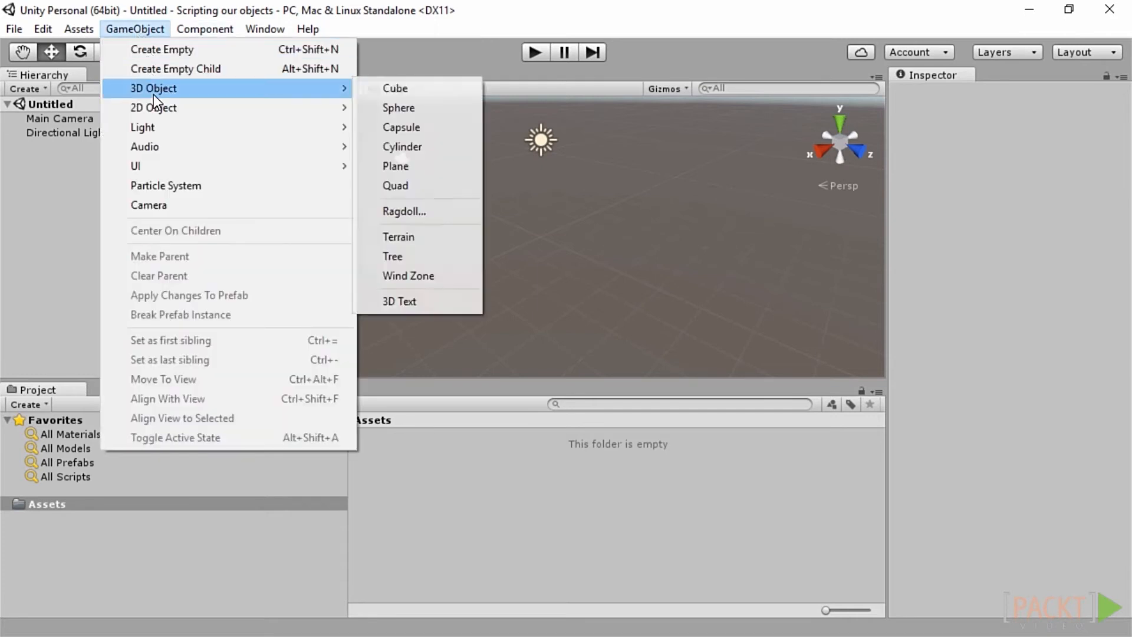
left_click(421, 168)
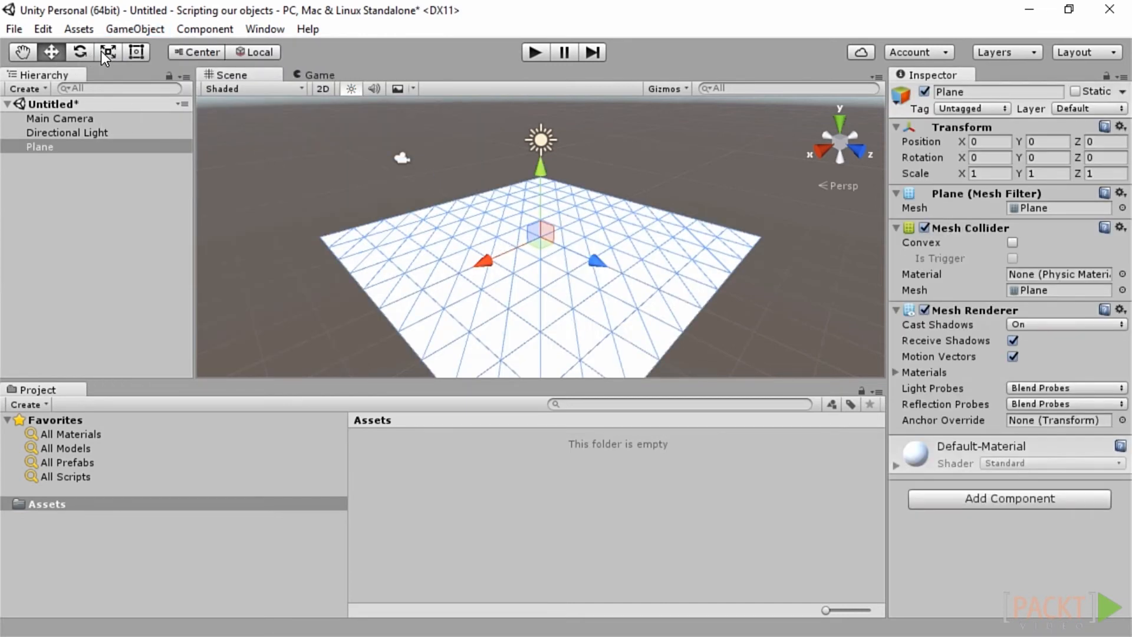
- Scale the plane up to about 1.66 along X and 2.09 along Z, and clear the selection
left_click(79, 51)
left_click(53, 52)
left_click(107, 52)
mouse_move(482, 261)
left_mouse_down()
mouse_move(435, 270)
mouse_move(501, 273)
left_mouse_up()
left_click_drag(603, 264, 652, 292)
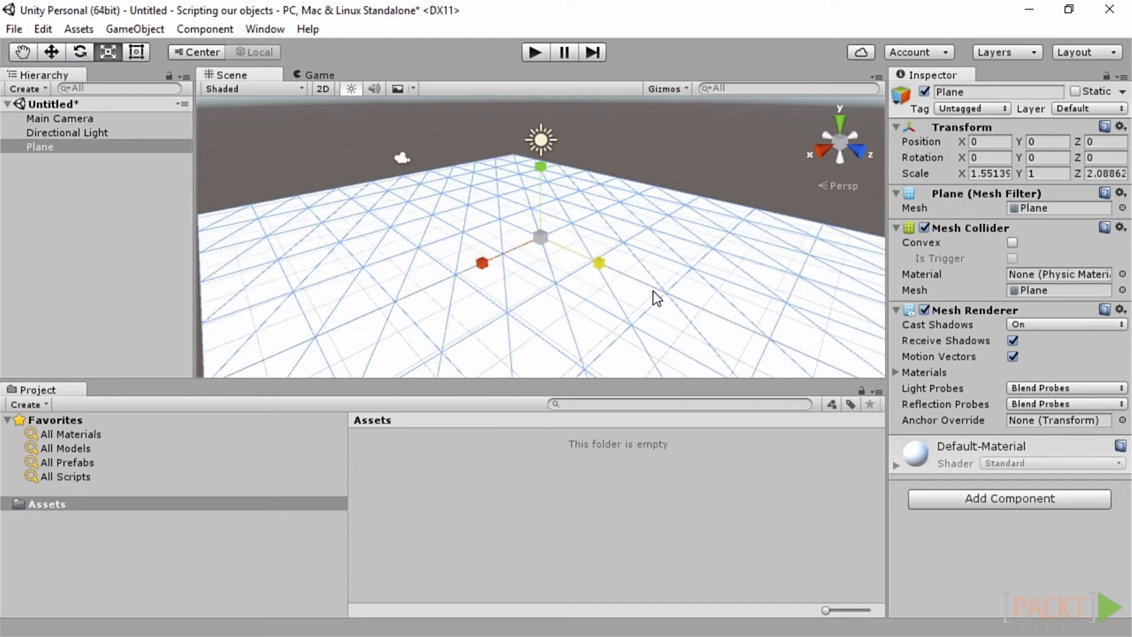
left_click_drag(480, 263, 475, 266)
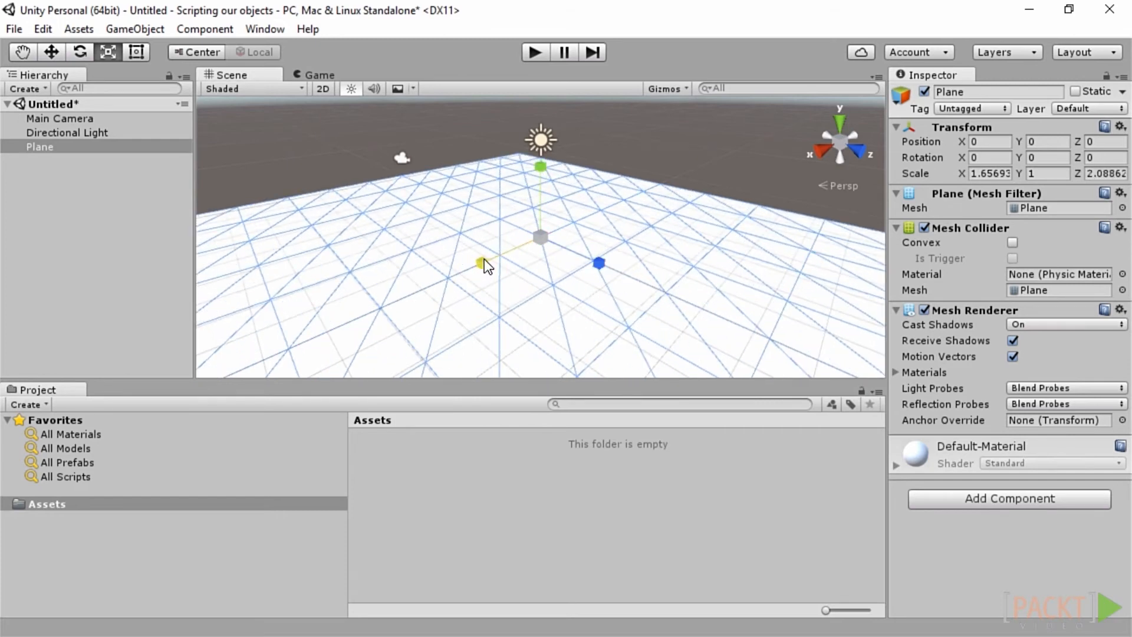
scroll(394, 213, "down", 2)
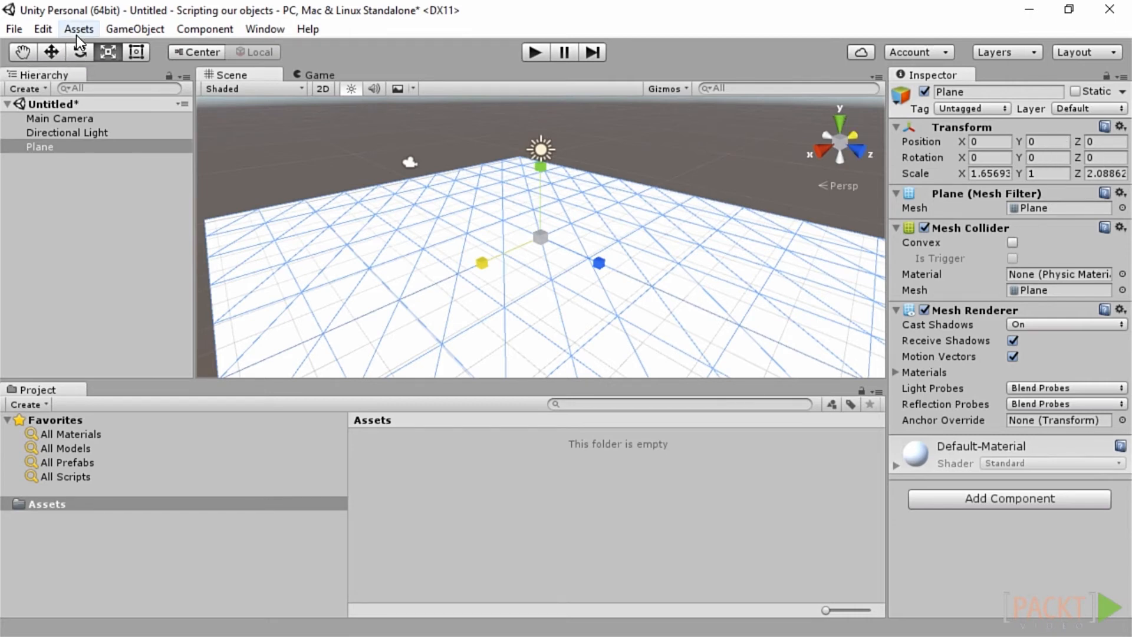
left_click(227, 145)
- Add a cube, raise it above the plane to about Y 0.87 and move it to about X 3.82
left_click(123, 29)
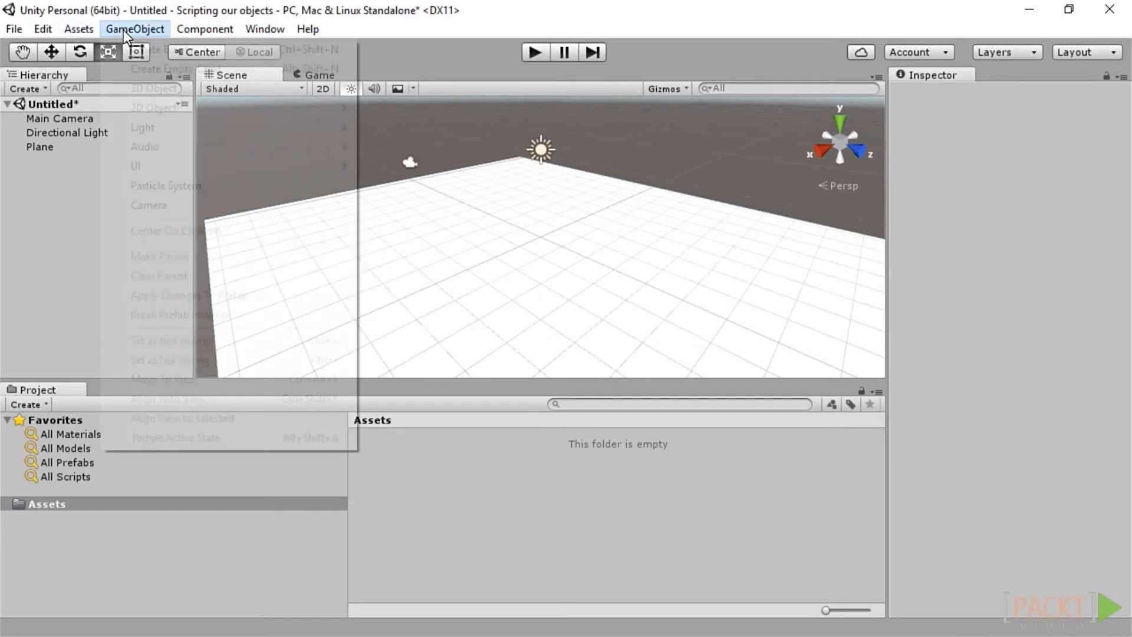
mouse_move(143, 88)
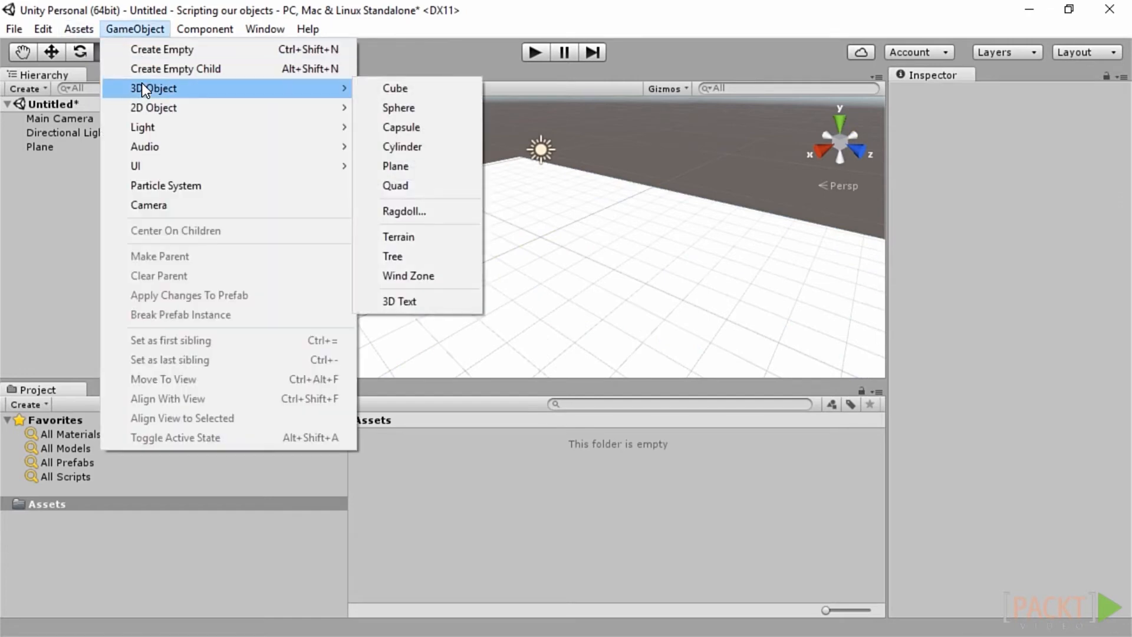
left_click(430, 93)
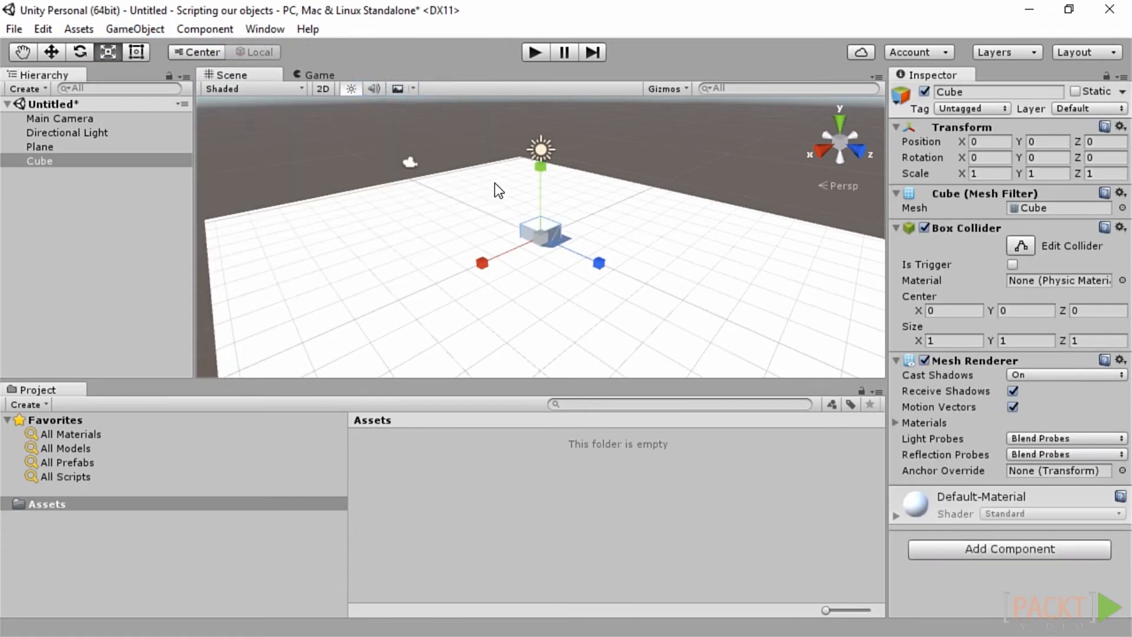
left_click(51, 52)
mouse_move(540, 172)
left_mouse_down()
mouse_move(541, 152)
mouse_move(537, 164)
left_mouse_up()
left_click_drag(479, 232, 405, 257)
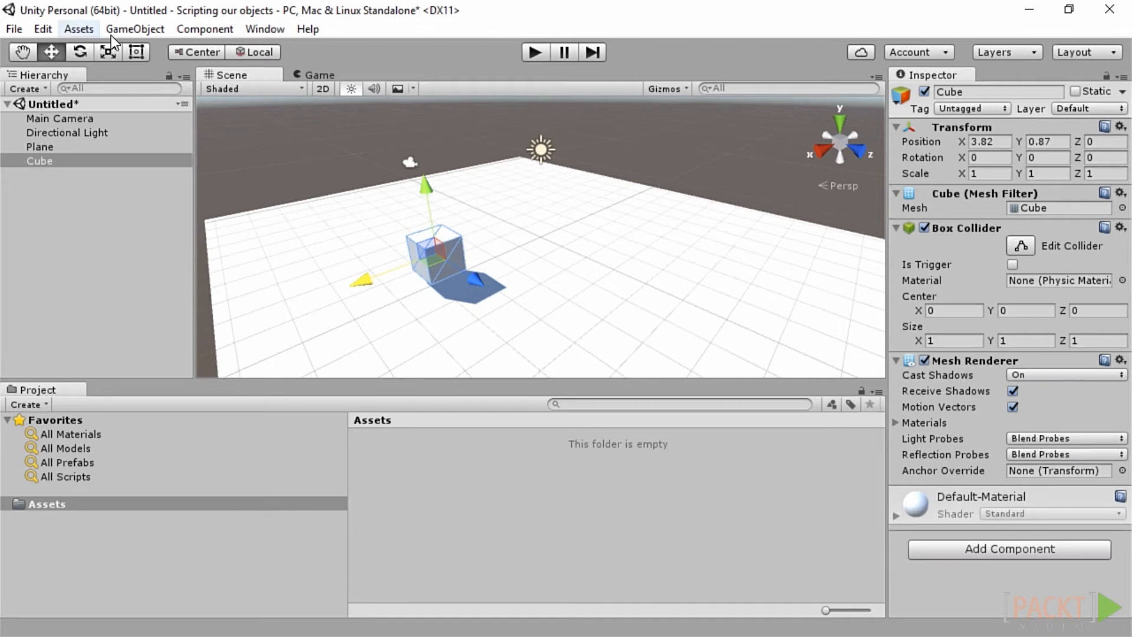
- Add a second cube at the plane's centre and raise it to about Y 1.12
left_click(129, 30)
mouse_move(157, 87)
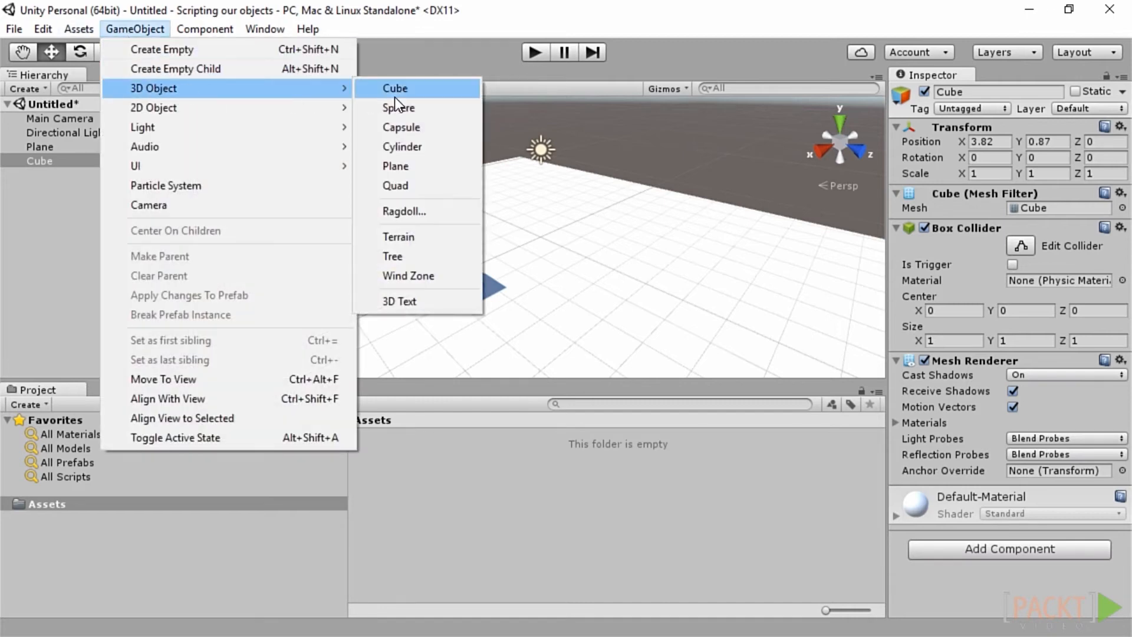
left_click(404, 89)
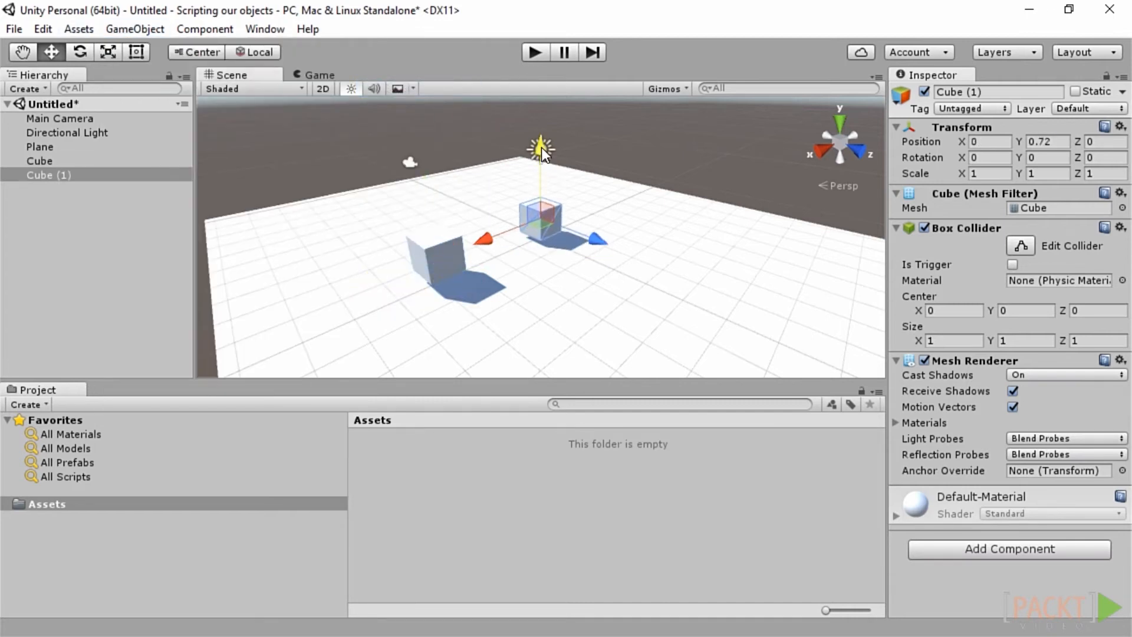
left_click_drag(541, 147, 539, 146)
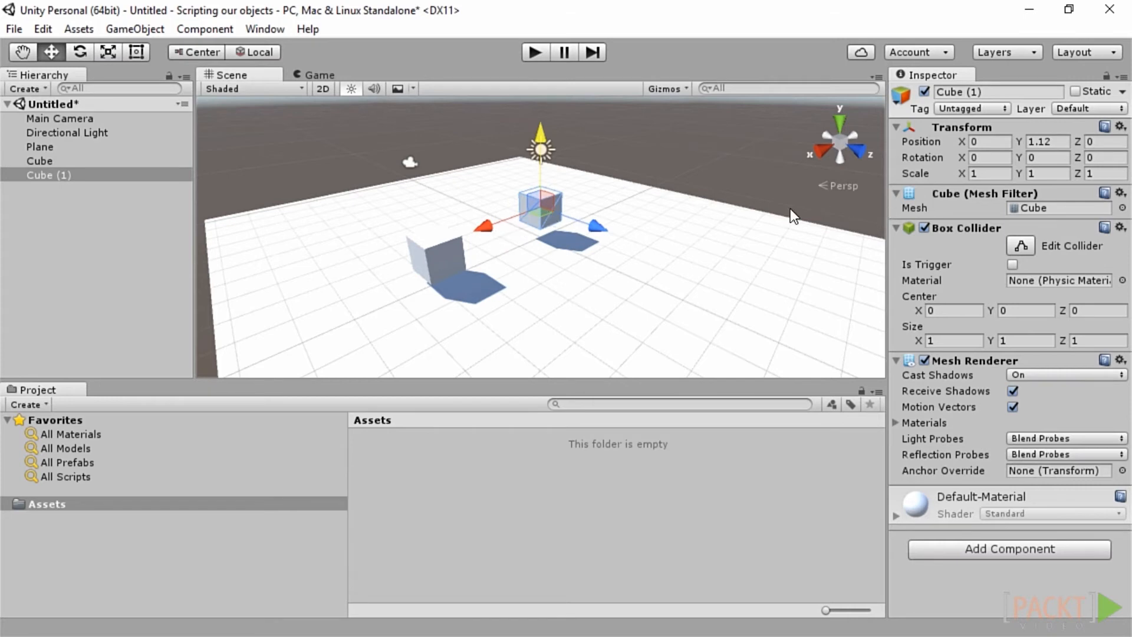
- Scale the second cube slightly along its X and Z axes and deselect it
left_click(103, 51)
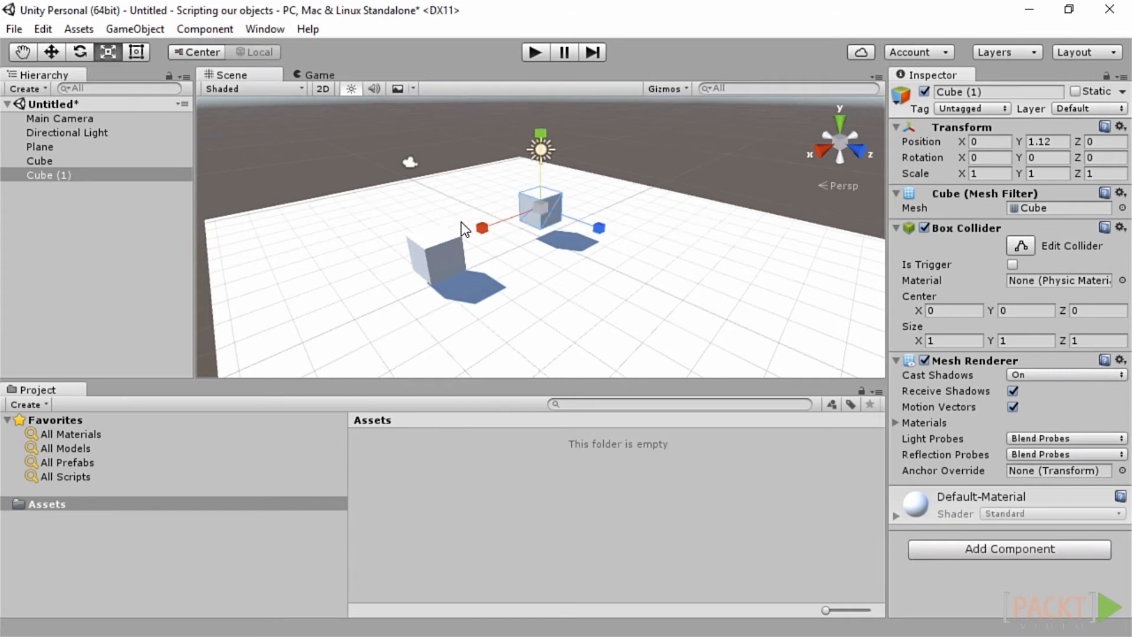
left_click_drag(484, 226, 464, 228)
left_click_drag(599, 231, 591, 231)
left_click(470, 139)
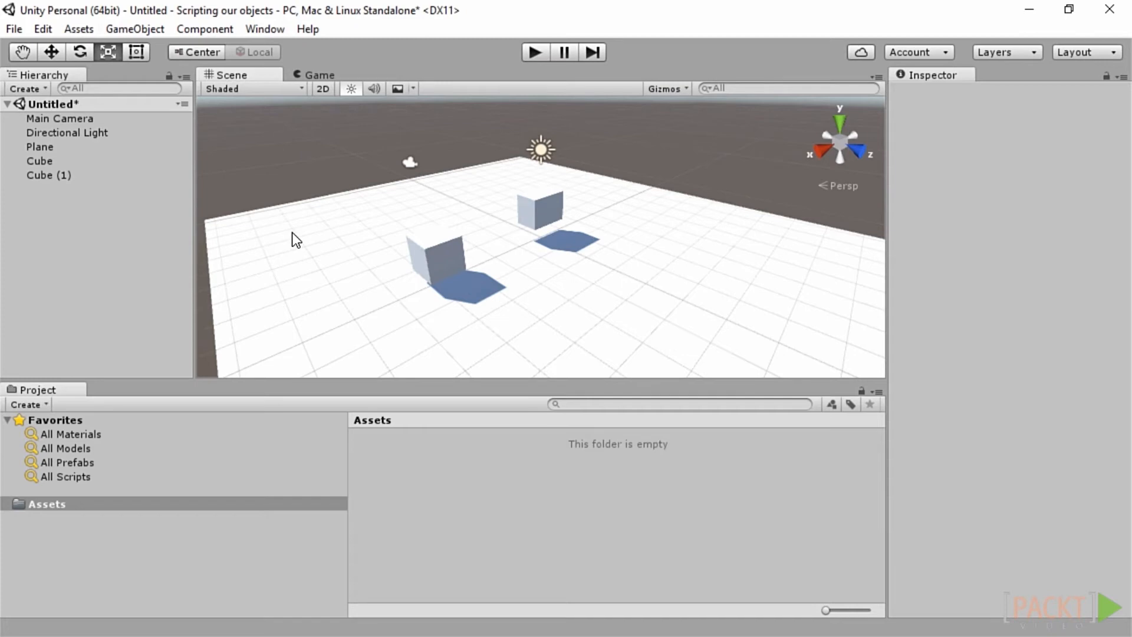
- Create a new material named Green in the Assets folder
left_click(82, 33)
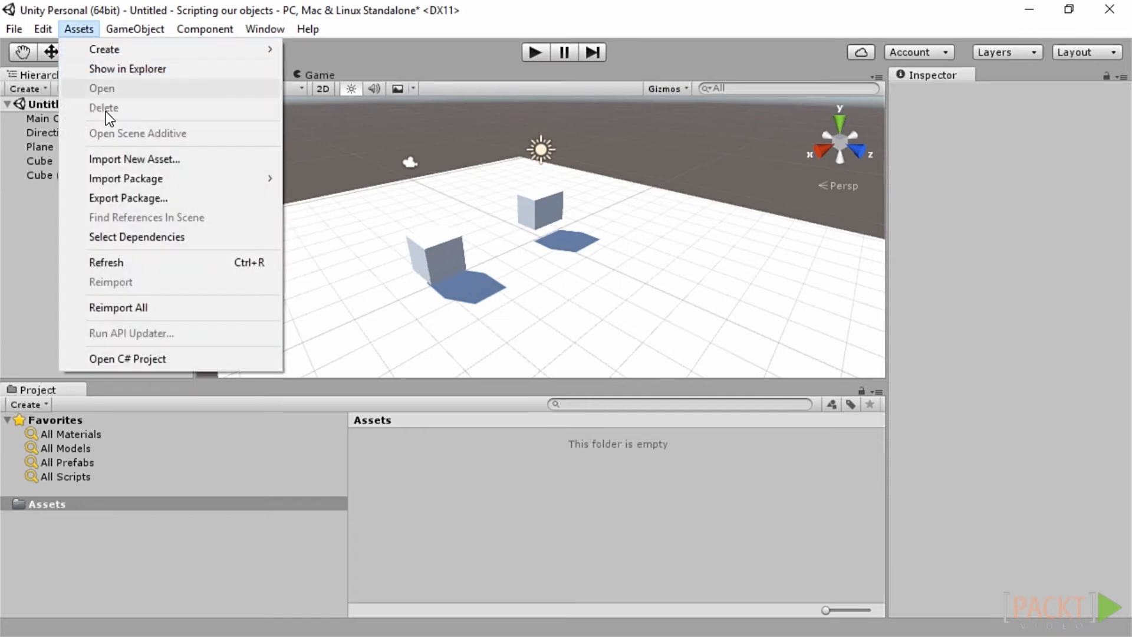
mouse_move(105, 52)
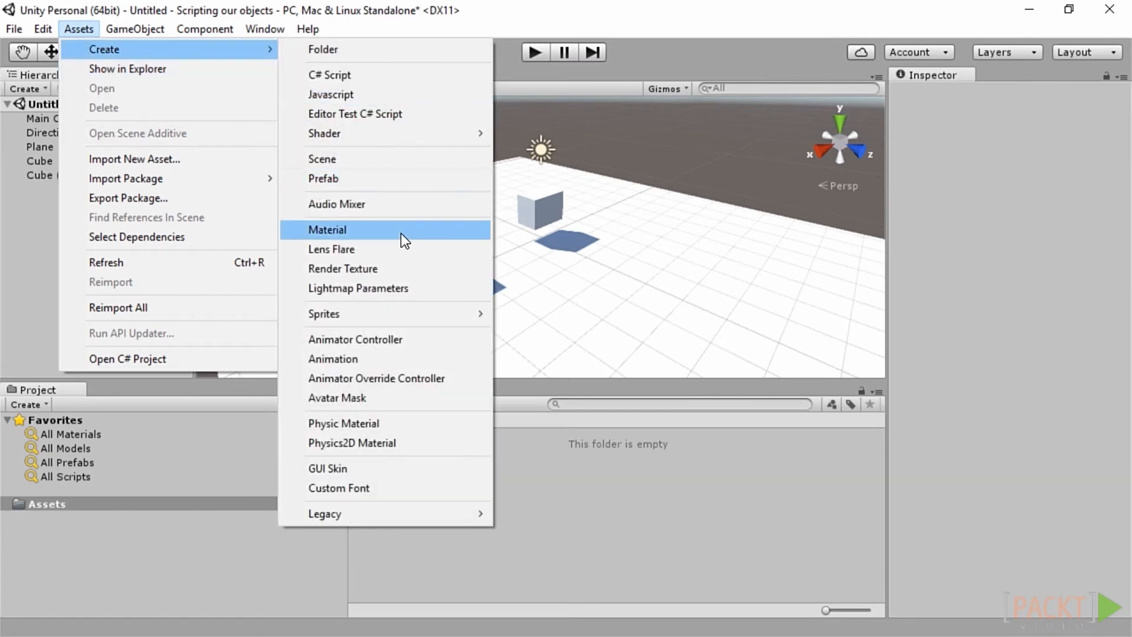
left_click(401, 231)
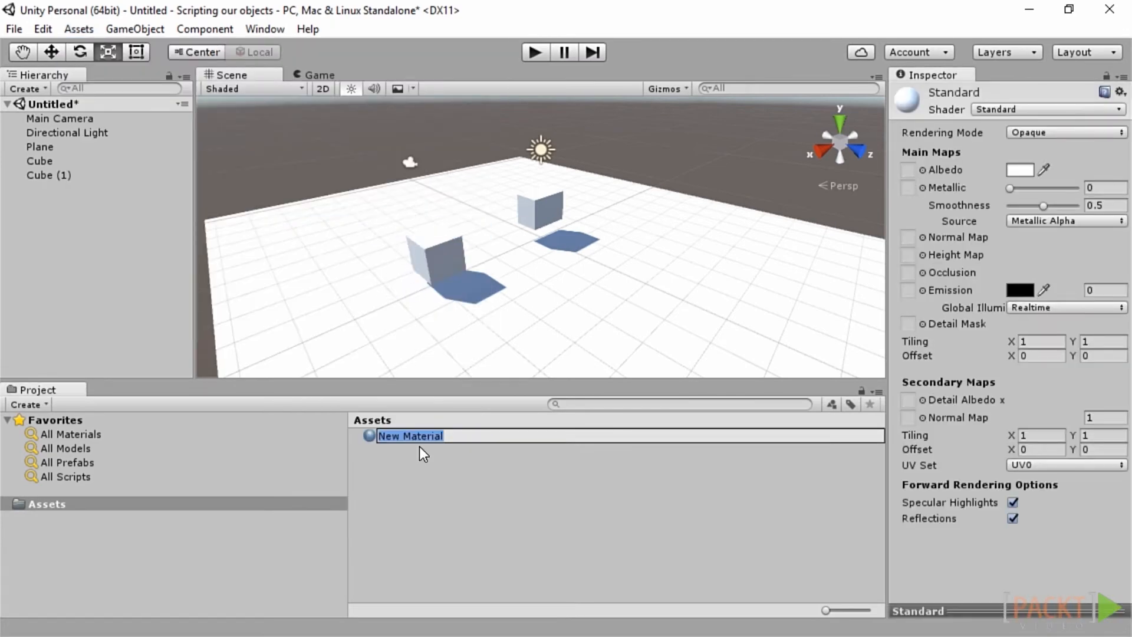
type("Green")
key("Return")
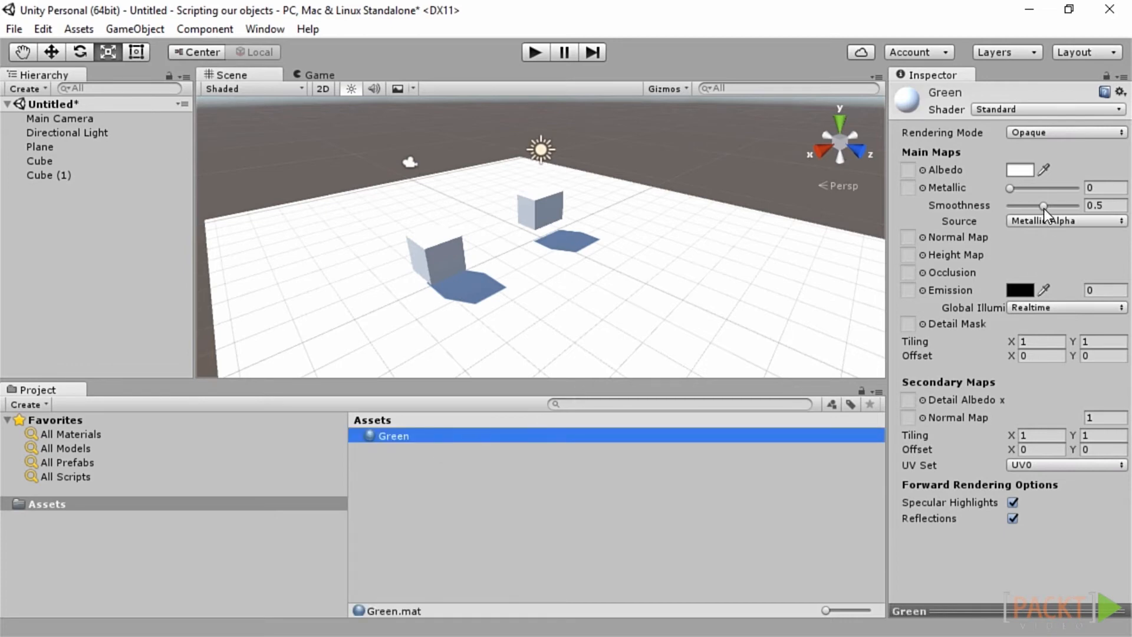
- Set the Green material's Albedo colour to a medium green, about RGB 46, 171, 88
left_click(1021, 171)
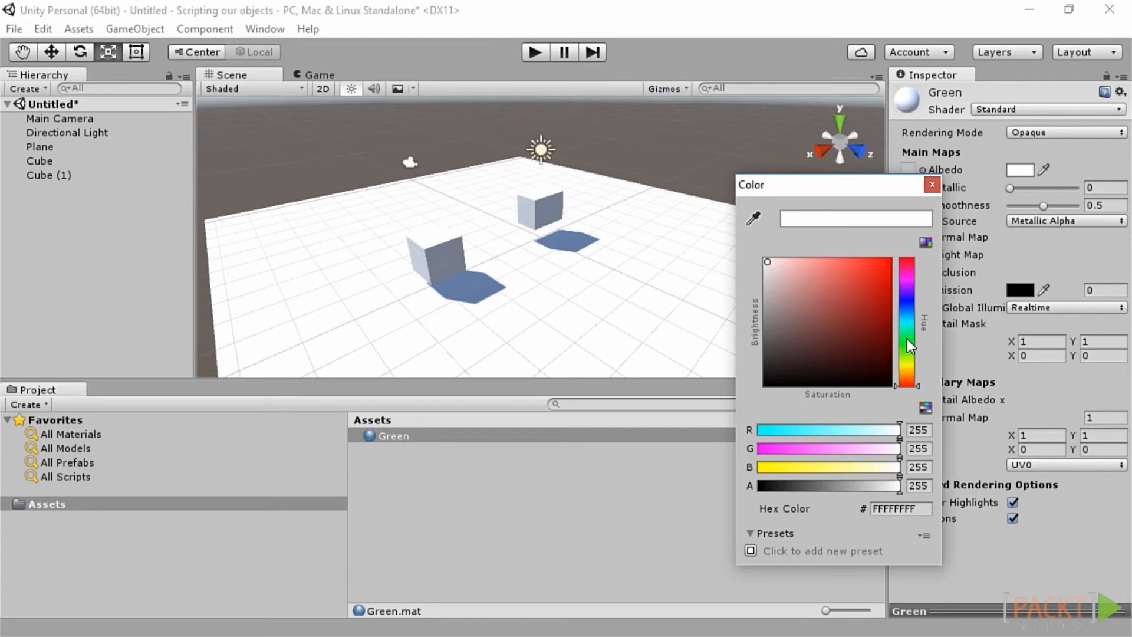
left_click(906, 337)
left_click(855, 302)
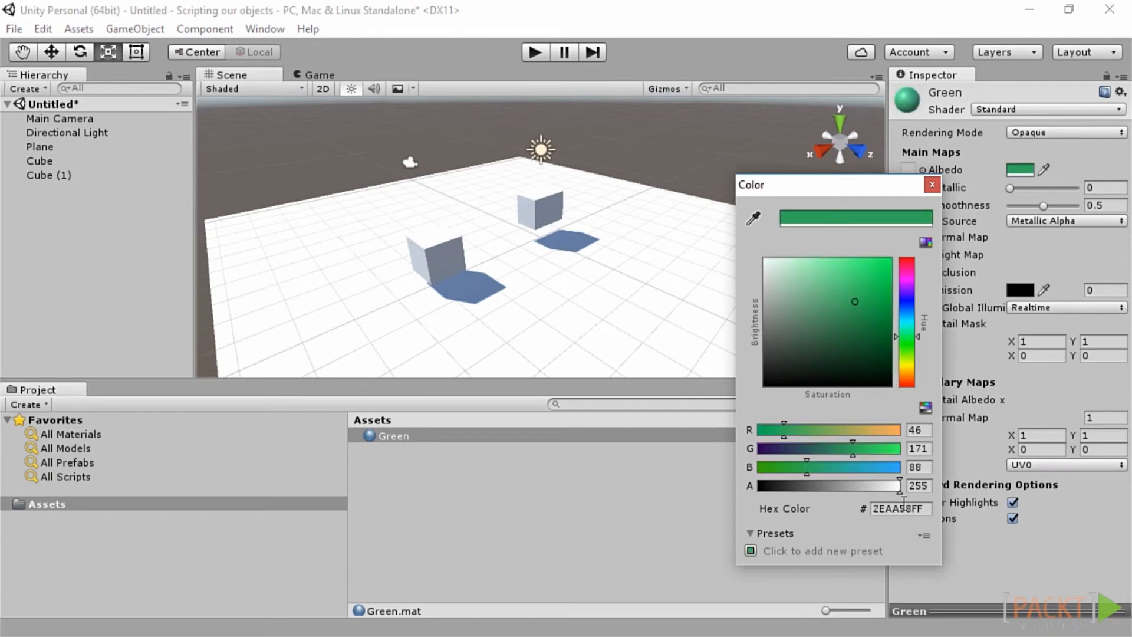
left_click(932, 184)
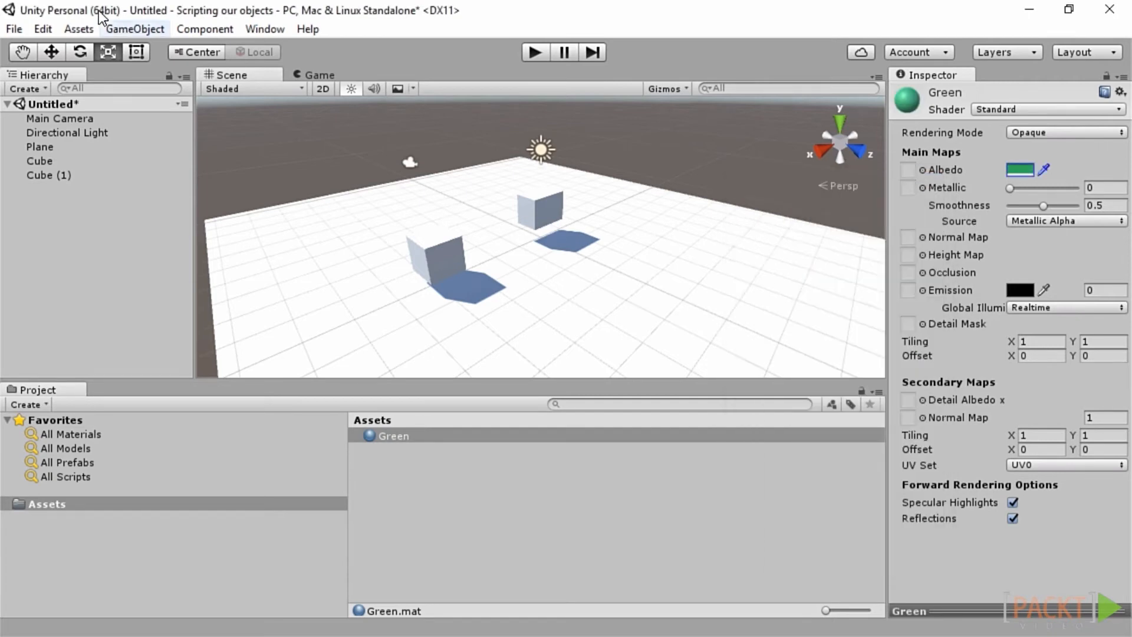
- Create a second material named Blue in the Assets folder
left_click(76, 29)
mouse_move(80, 45)
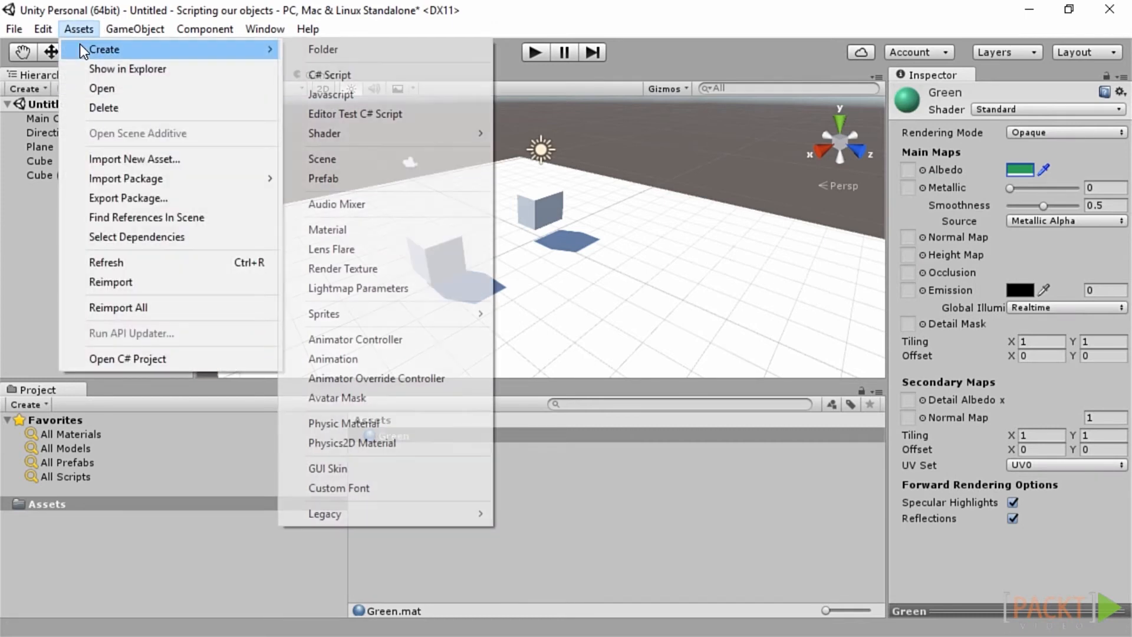
left_click(359, 229)
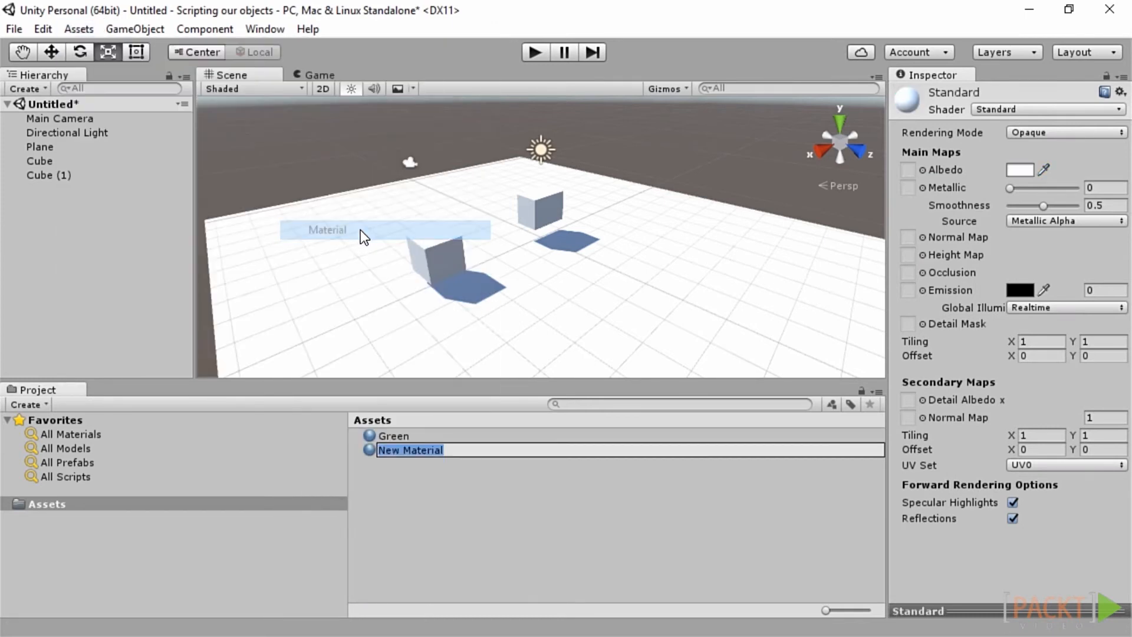
type("Blue")
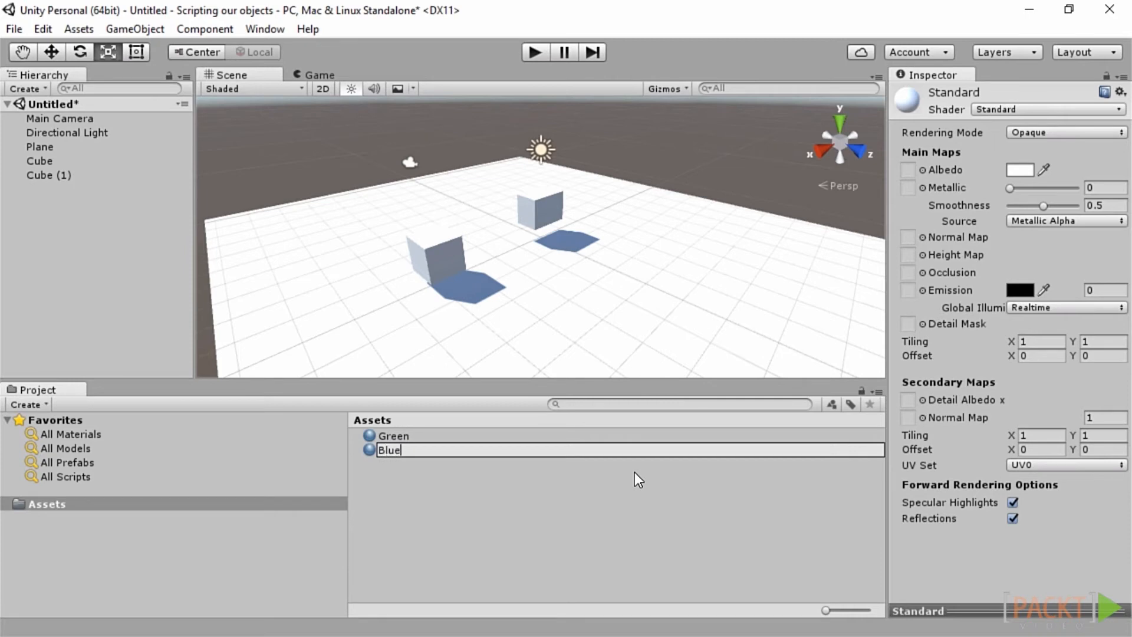
key("Return")
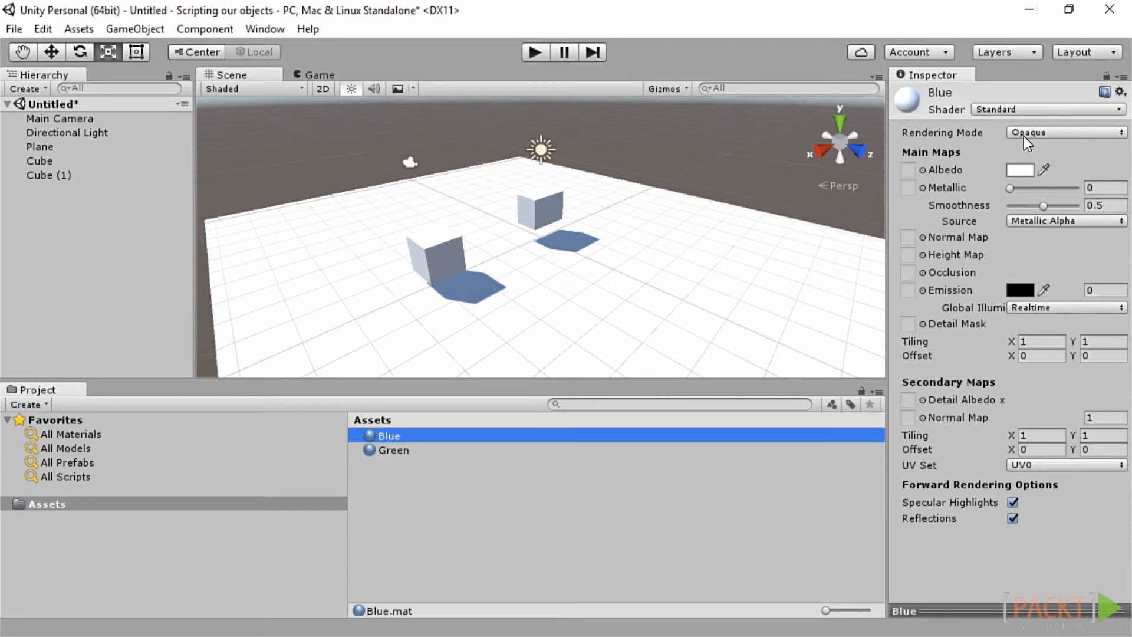
- Set the Blue material's Albedo colour to a dark blue, about RGB 57, 39, 156
left_click(1031, 169)
left_click(903, 298)
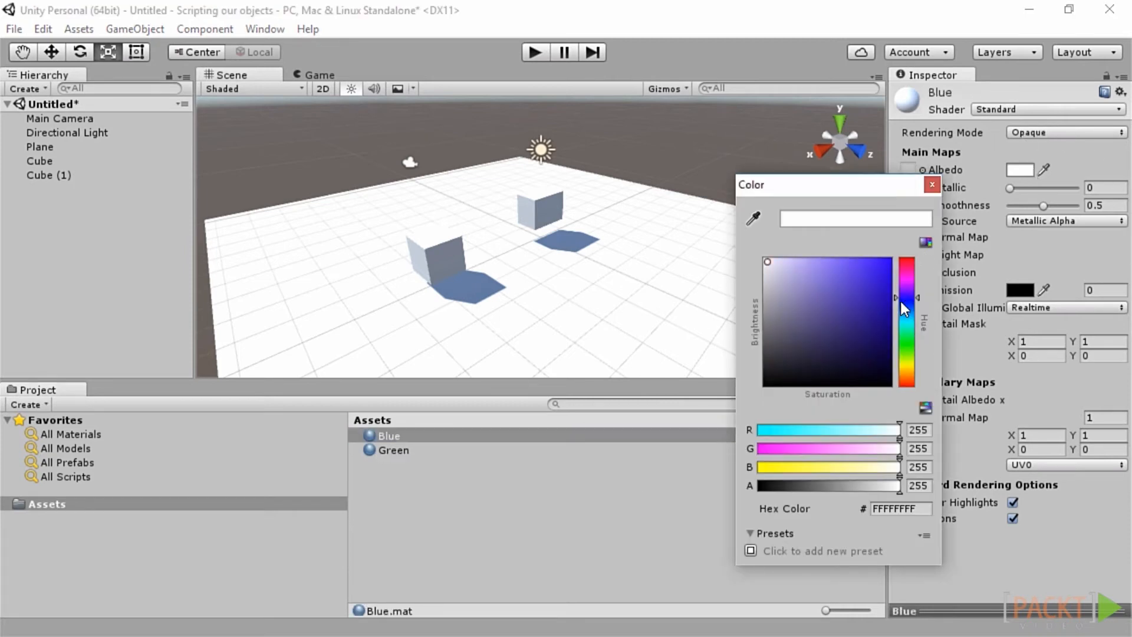
left_click(857, 308)
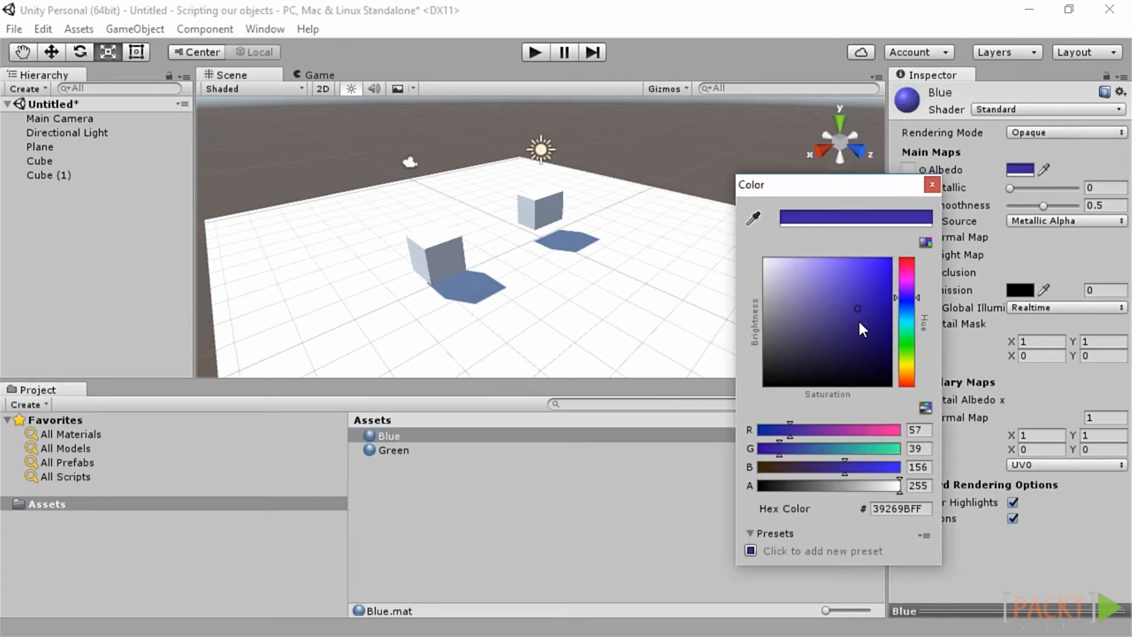
left_click(932, 185)
- Create a third material named Red in the Assets folder
left_click(76, 26)
mouse_move(79, 48)
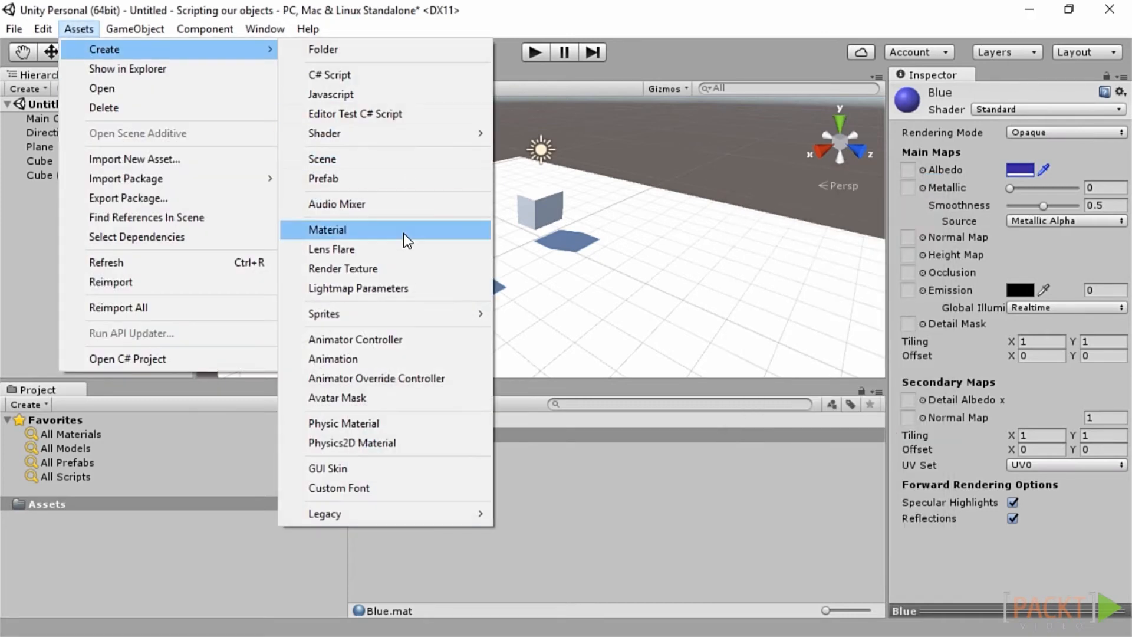
left_click(403, 232)
type("Red")
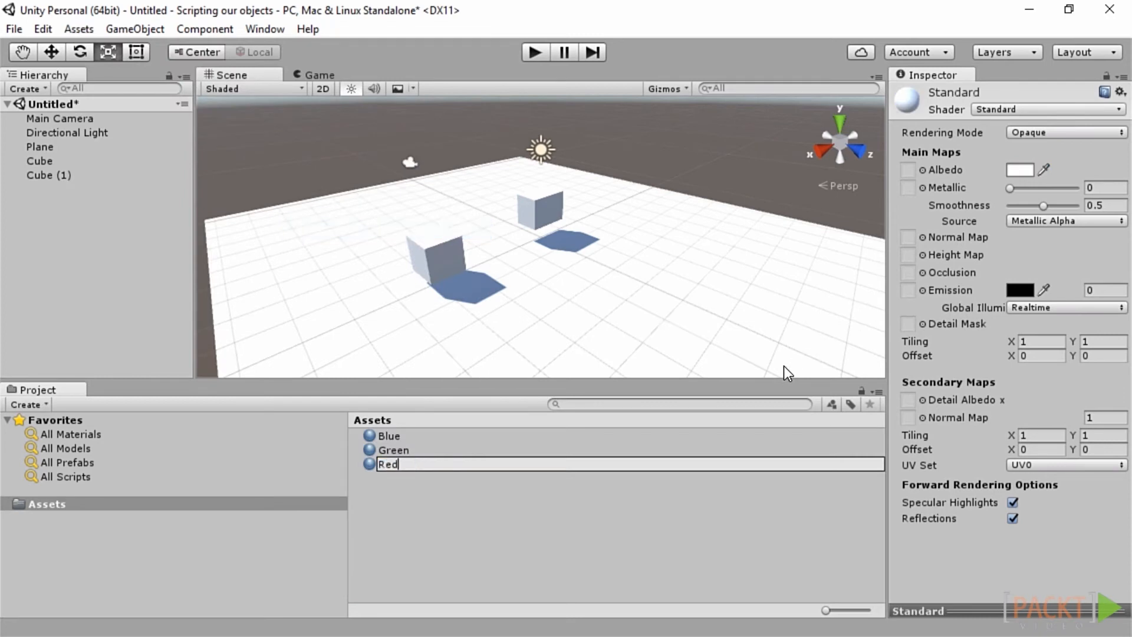
left_click(783, 365)
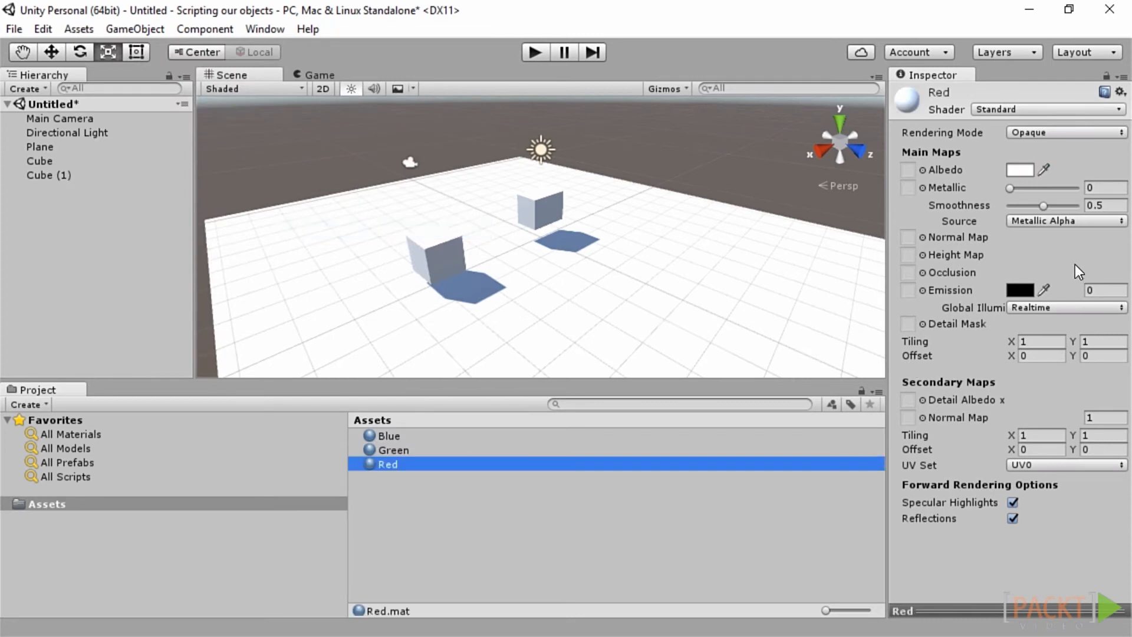
- Set the Red material's Albedo colour to a strong red, about RGB 204, 30, 30
left_click(1020, 170)
left_click(870, 286)
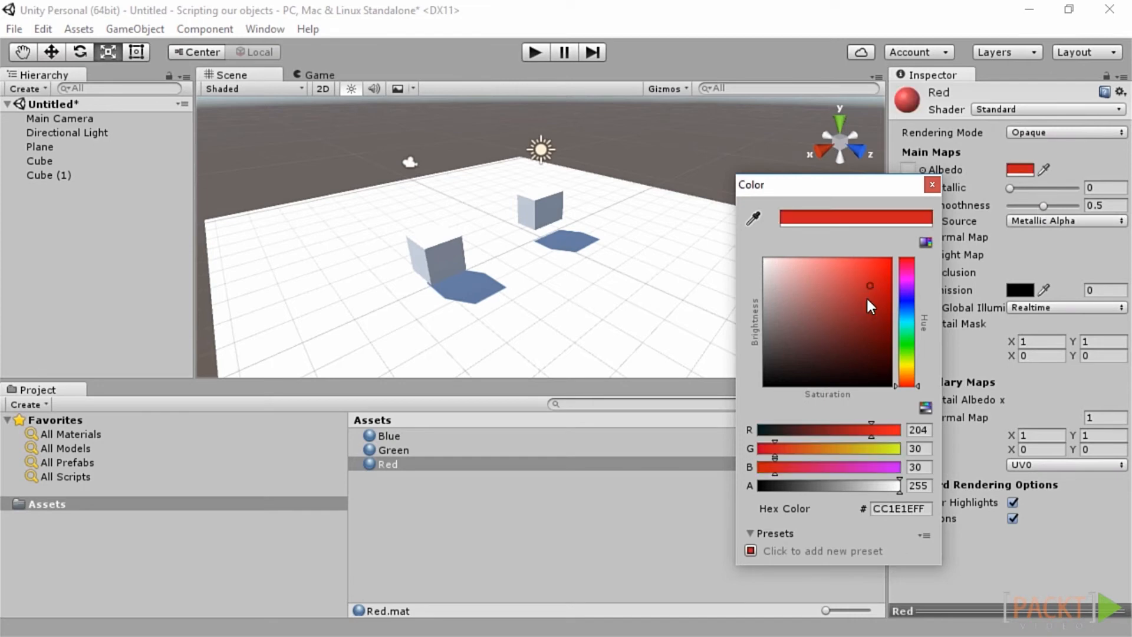
left_click(929, 185)
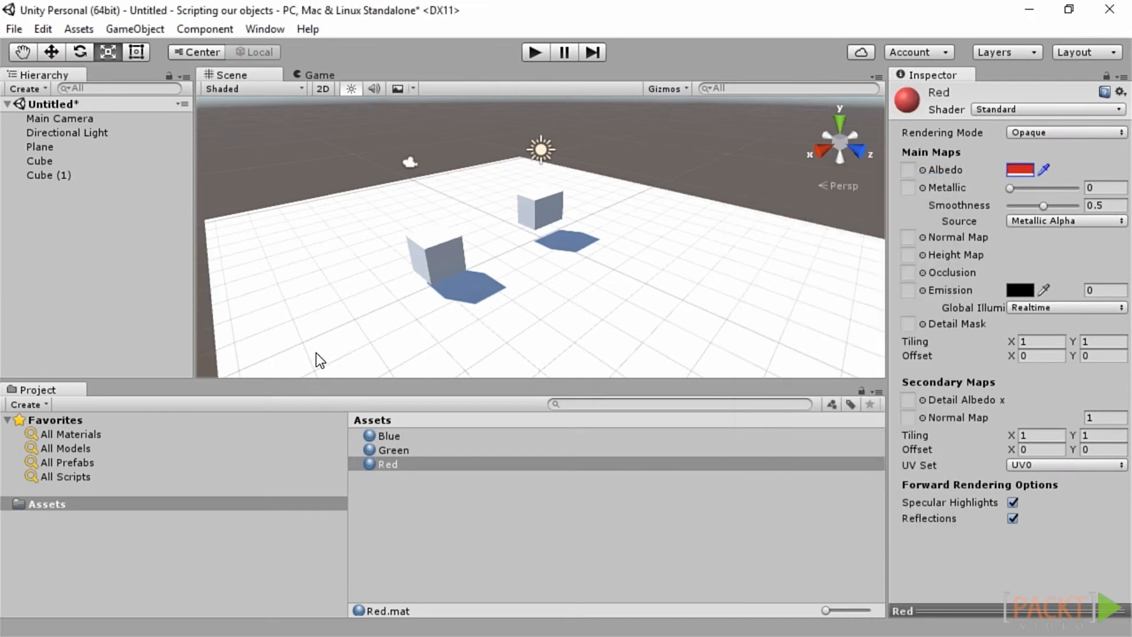
- Apply the Green material to the plane, Blue to the nearer cube and Red to the farther cube
left_click(388, 448)
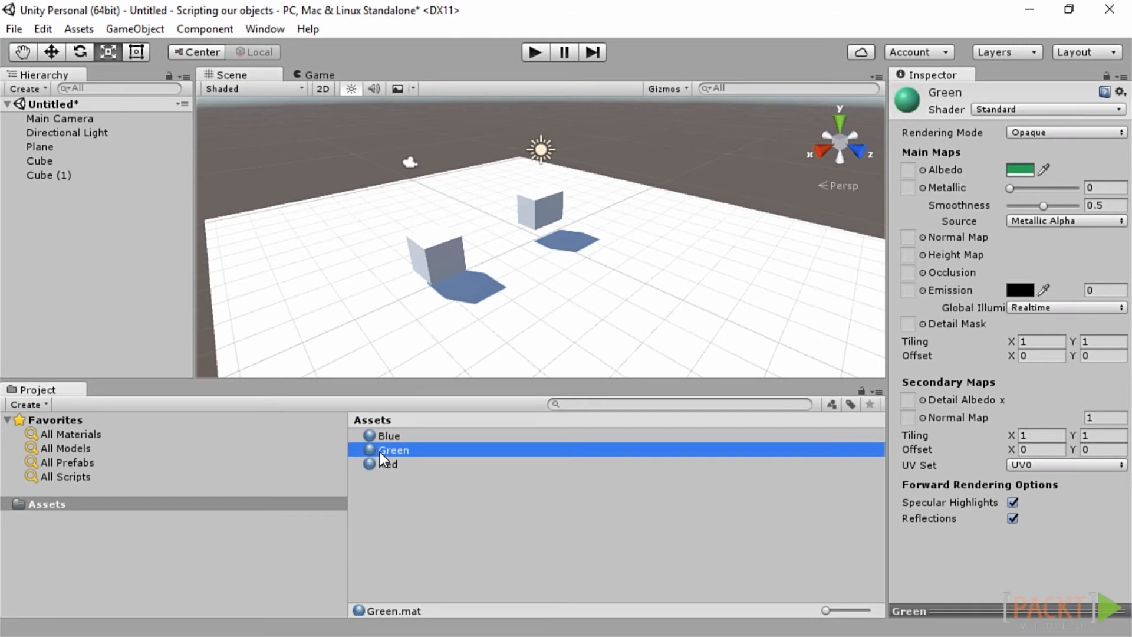
left_click_drag(379, 451, 359, 337)
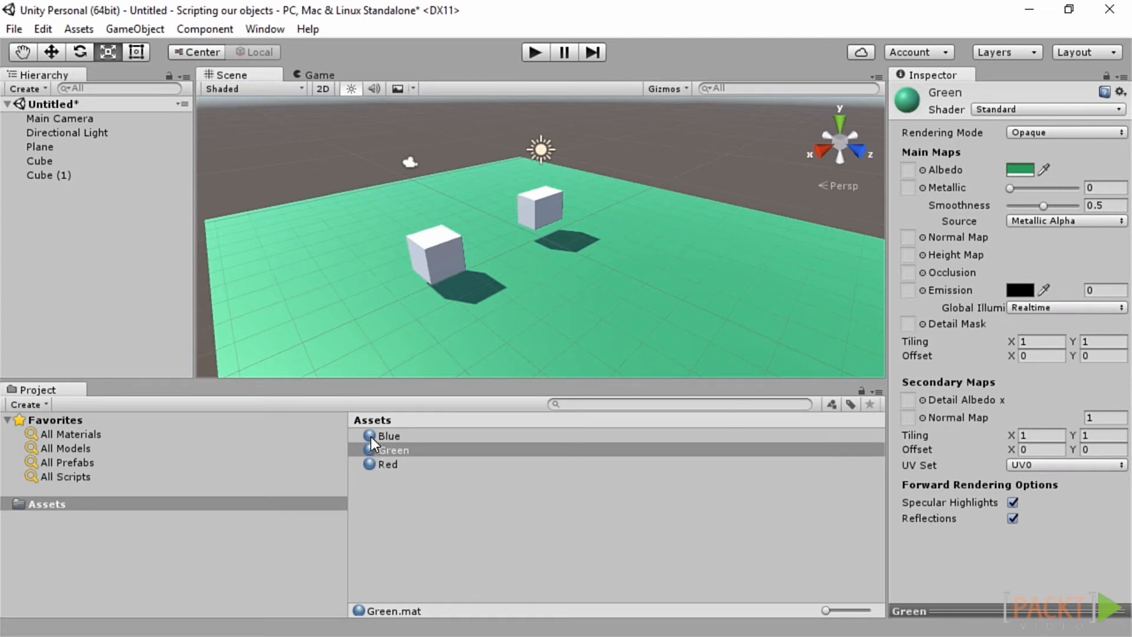
left_click_drag(370, 437, 431, 251)
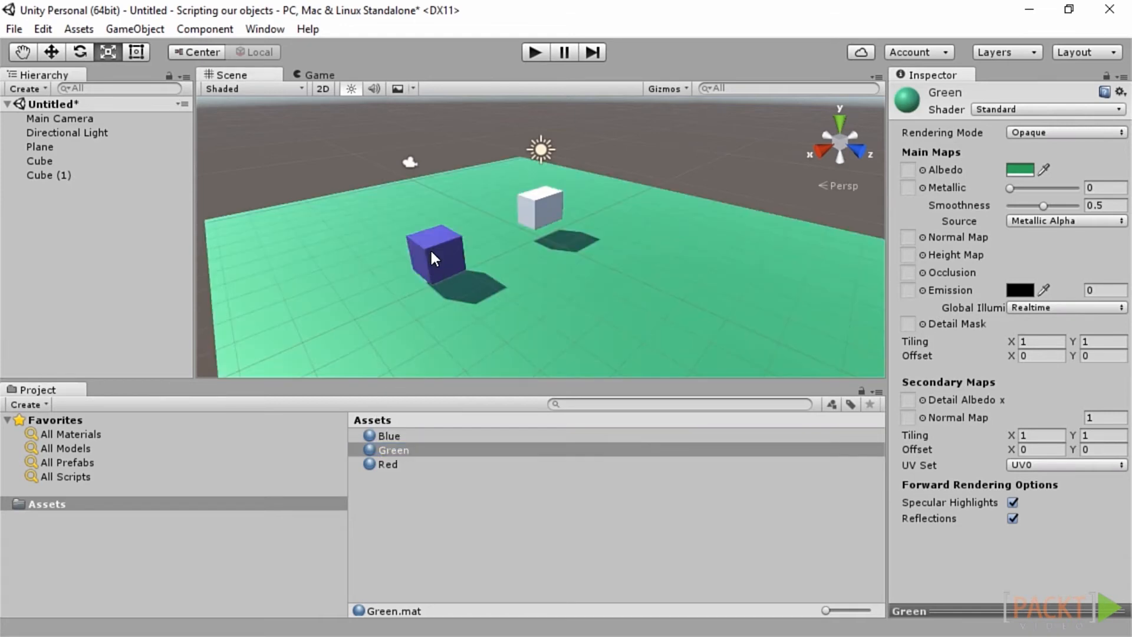
left_click_drag(370, 465, 526, 210)
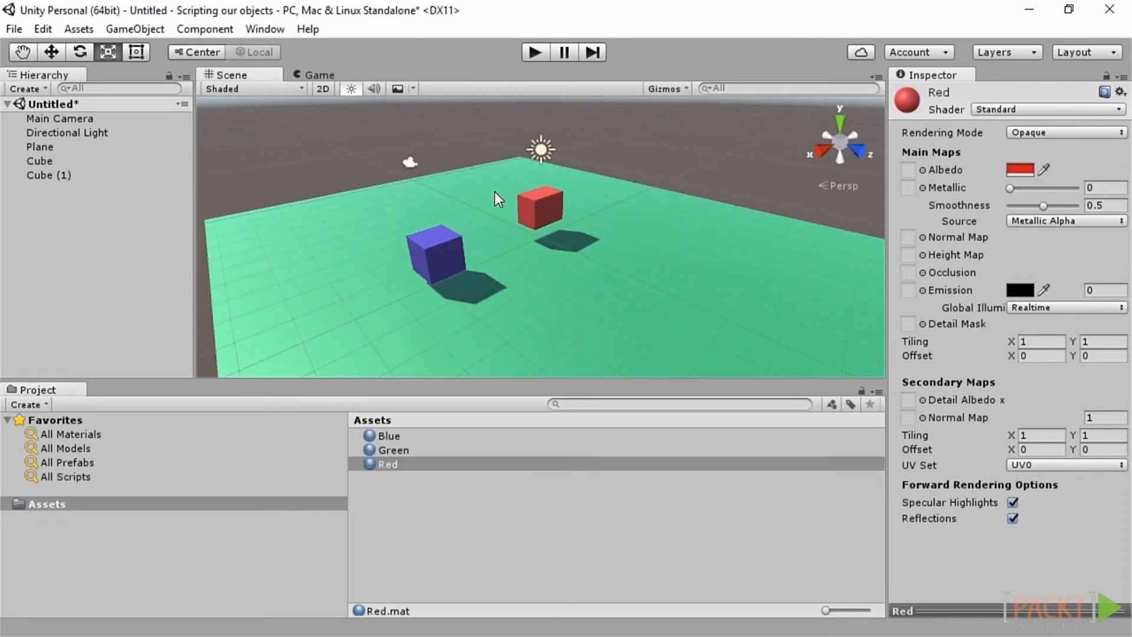
- Rotate the blue cube to about (-14, 24, -6) and the red cube to about (22, 30, 28) degrees, and test-play the scene
left_click(81, 53)
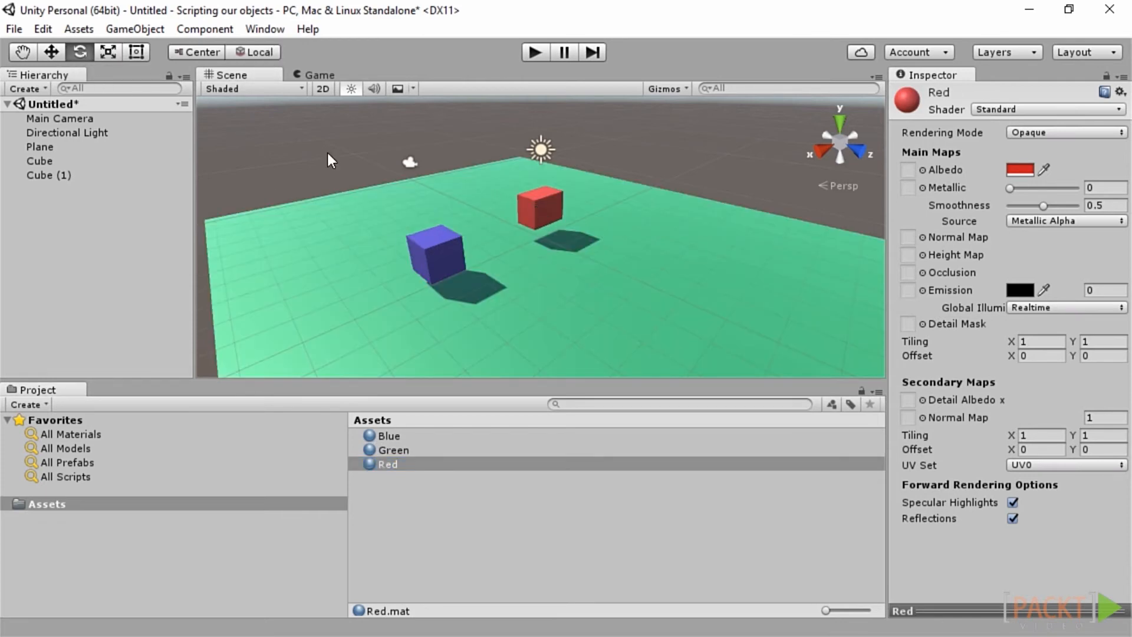
left_click(427, 241)
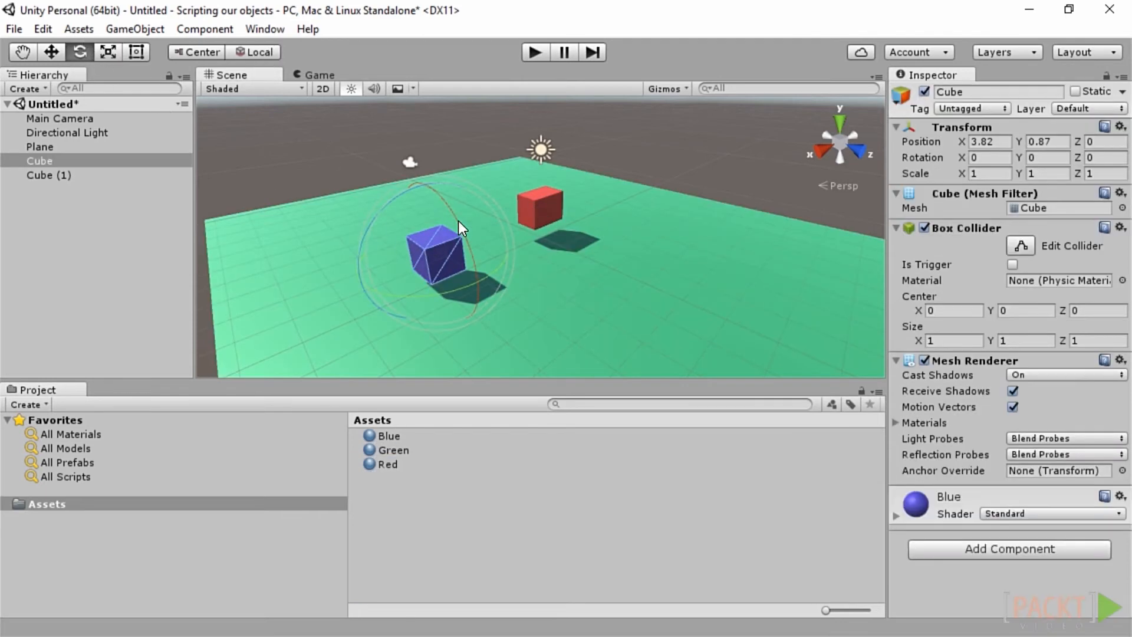
left_click_drag(460, 228, 448, 279)
left_click(538, 200)
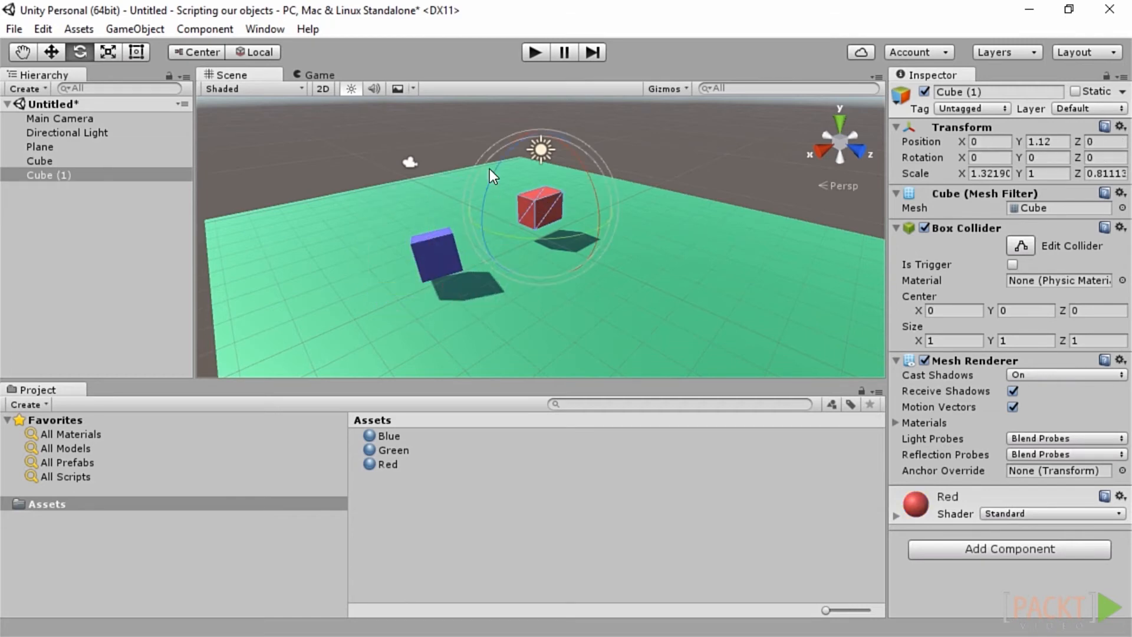
left_click_drag(497, 161, 640, 291)
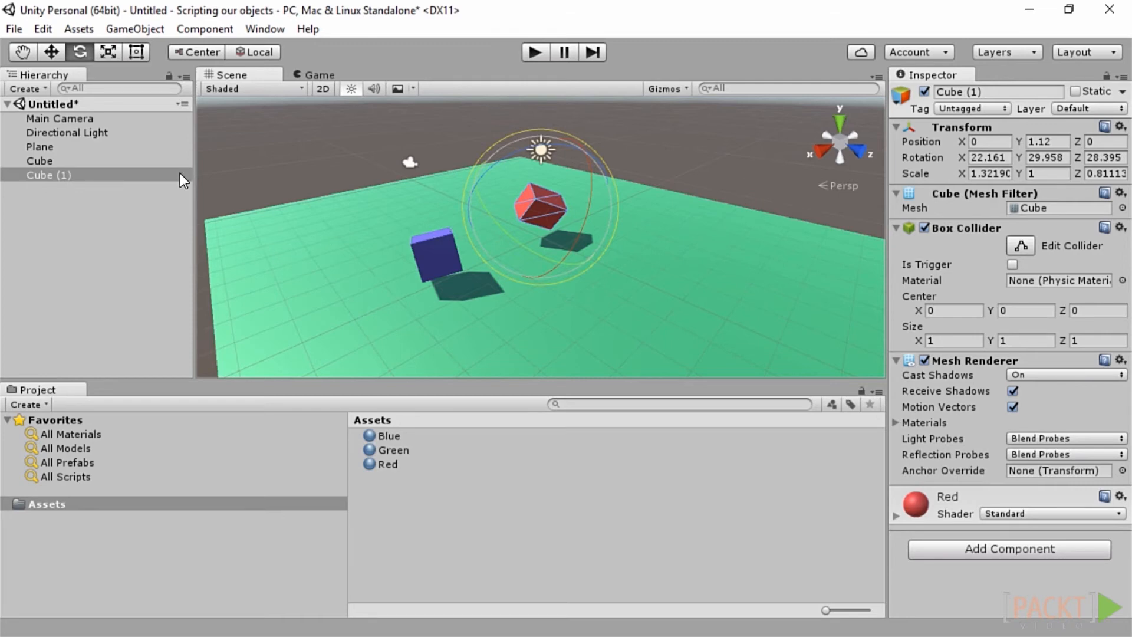
left_click(537, 52)
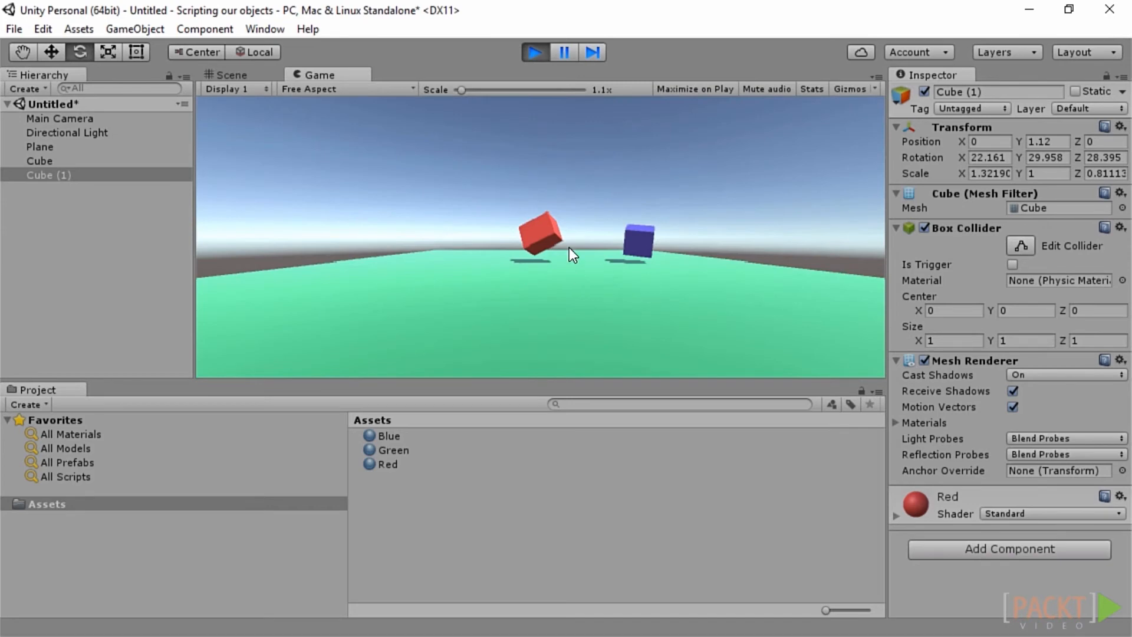
left_click(534, 52)
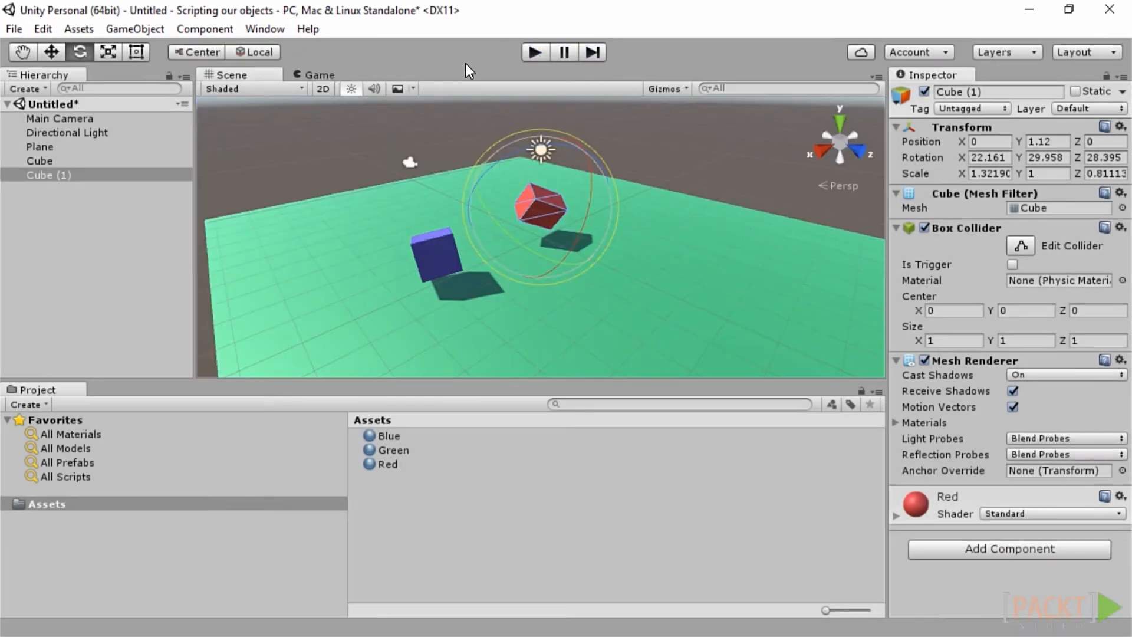
- Create a new C Sharp script component named RotateMe on the blue cube
left_click(420, 246)
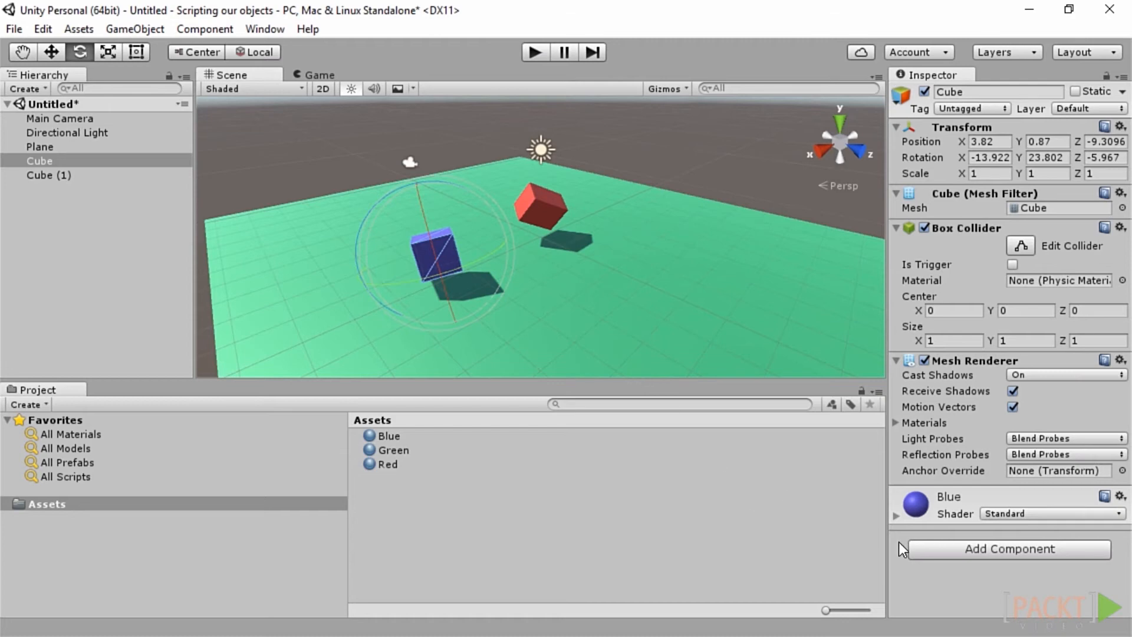
left_click(1018, 550)
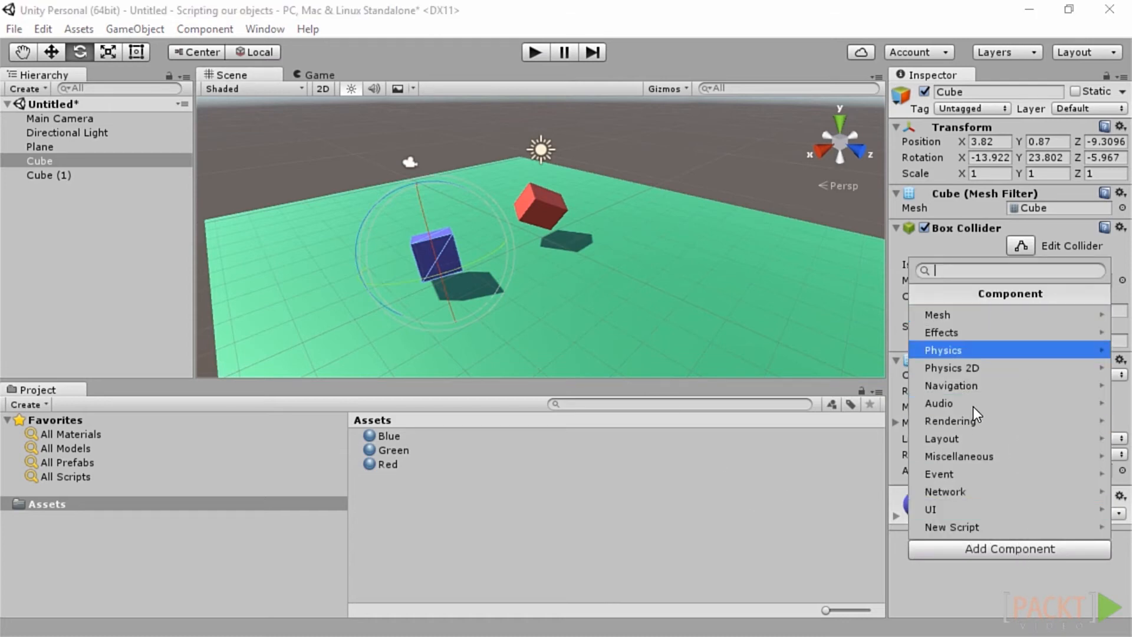
left_click(989, 526)
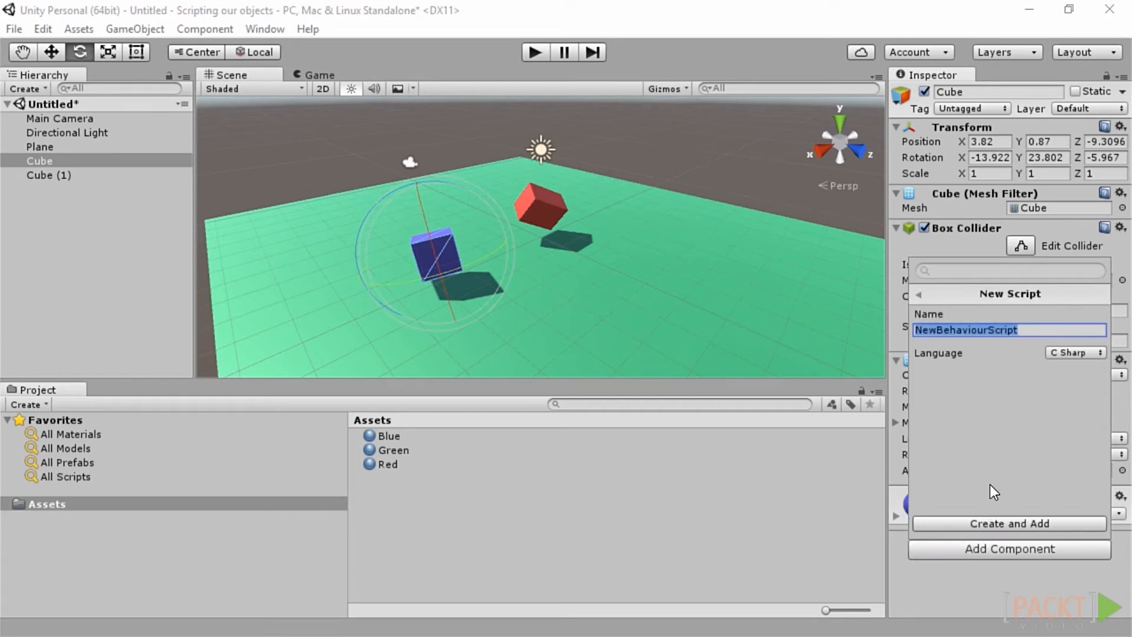
type("Rota")
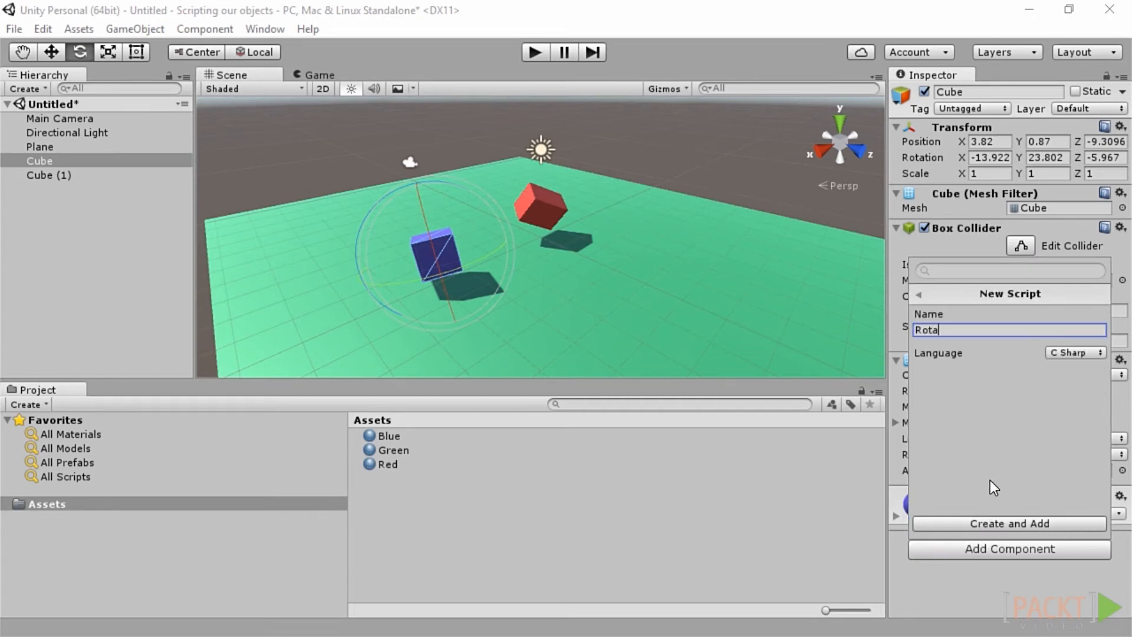
type("teMe")
left_click(1080, 352)
left_click(1060, 371)
left_click(1074, 526)
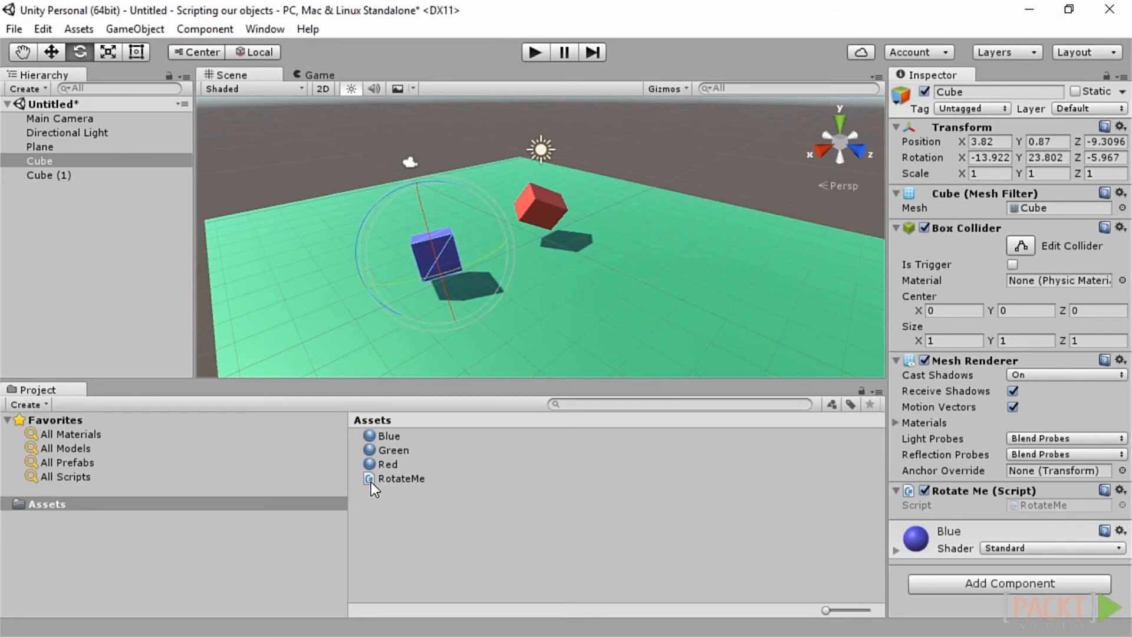
- Open the RotateMe script and add transform.Rotate(new Vector3(15, 30, 45) * Time.deltaTime); inside its Update method
left_click(77, 477)
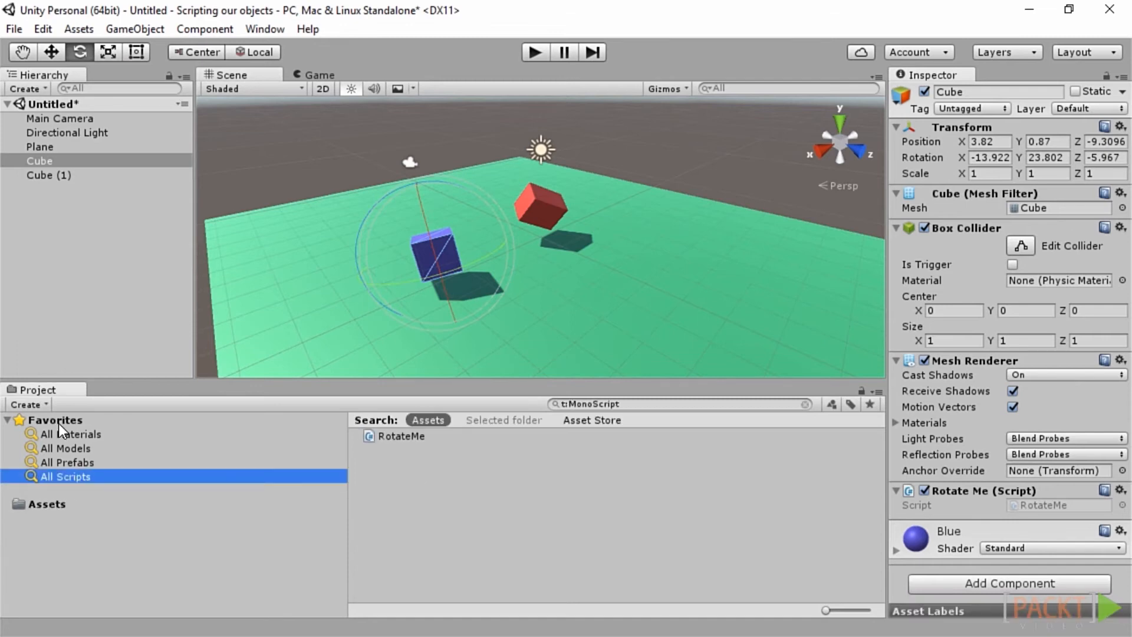
double_click(392, 435)
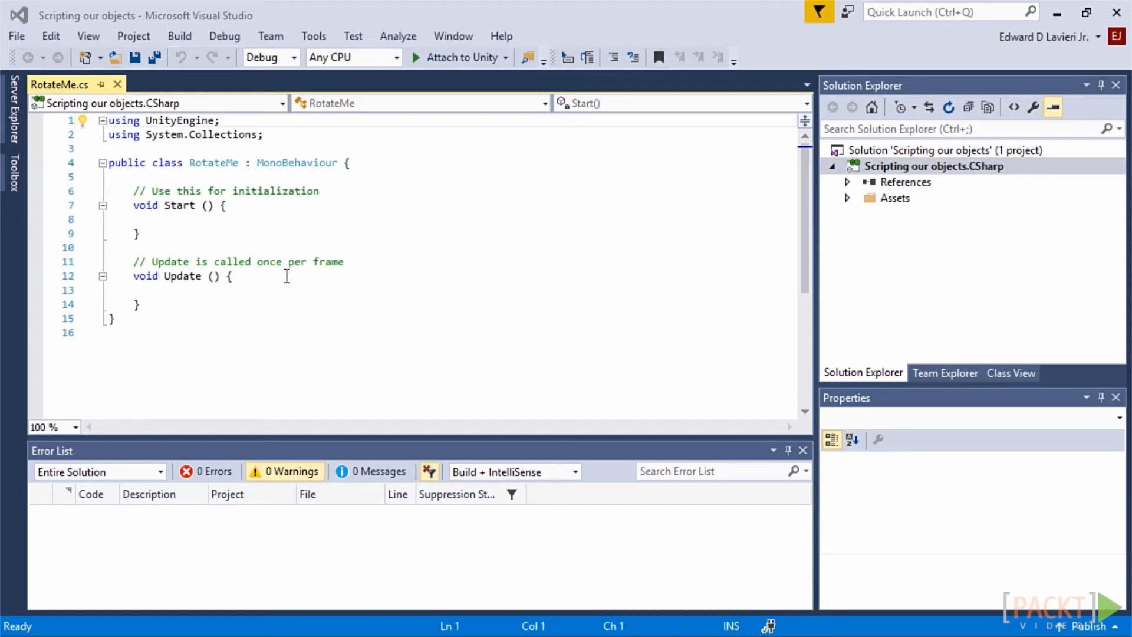
left_click(204, 291)
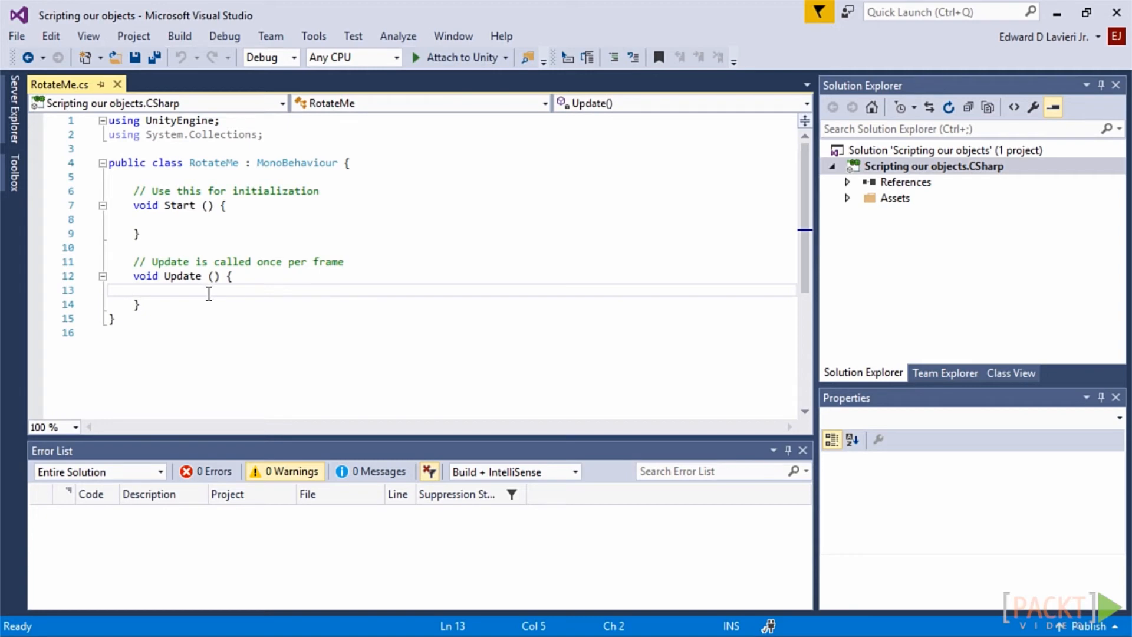
key("Tab")
type("transform.Rotate(new Vector3(15, 30, 45) * Time.deltaTime);")
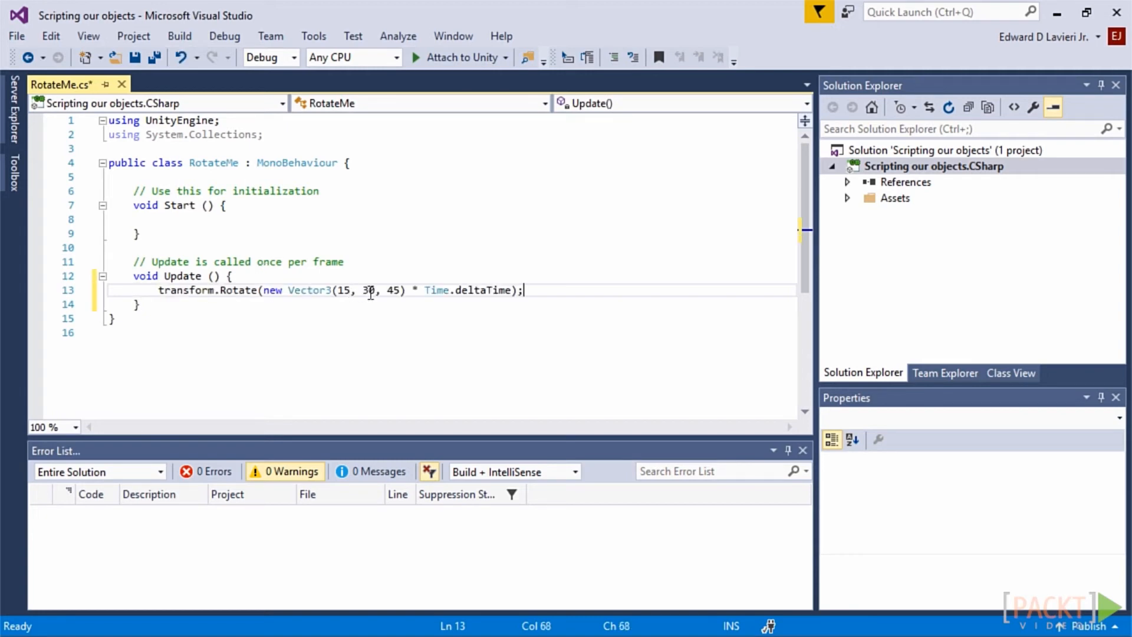
- Change the Vector3 values in the Rotate call to 10, 20, 30 and save the script
left_click(352, 290)
mouse_move(345, 295)
key("BackSpace")
type("0")
left_click(369, 293)
key("BackSpace")
type("2")
double_click(392, 290)
type("30")
left_click(113, 318)
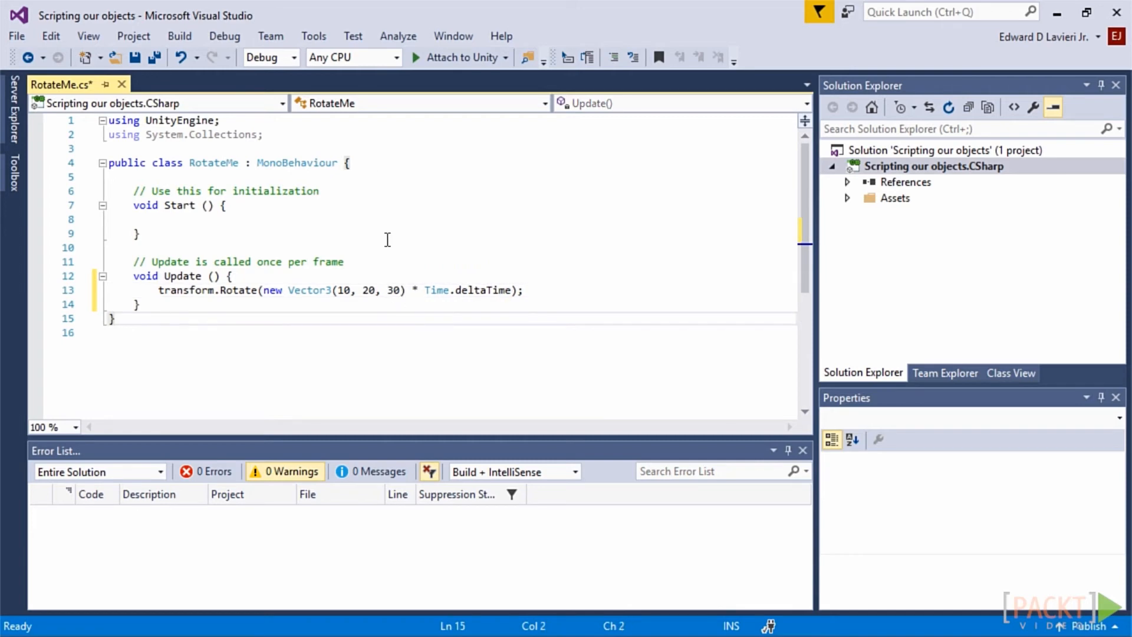
left_click(157, 57)
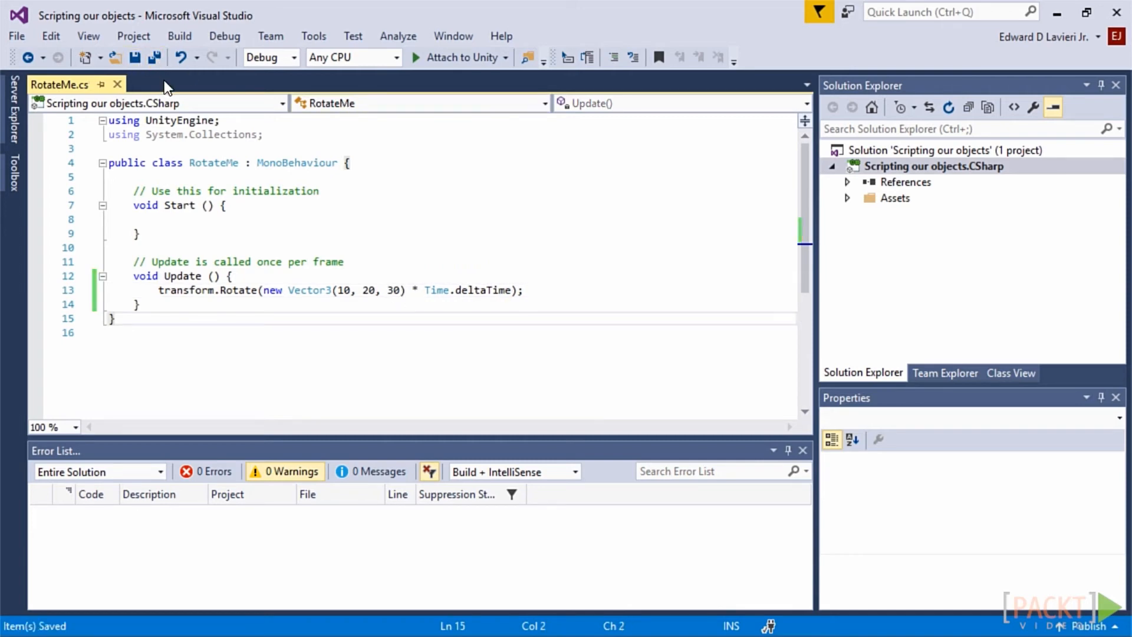
- Switch back to Unity and run the scene to check the blue cube's rotation, ending with play mode stopped
key("alt+Tab")
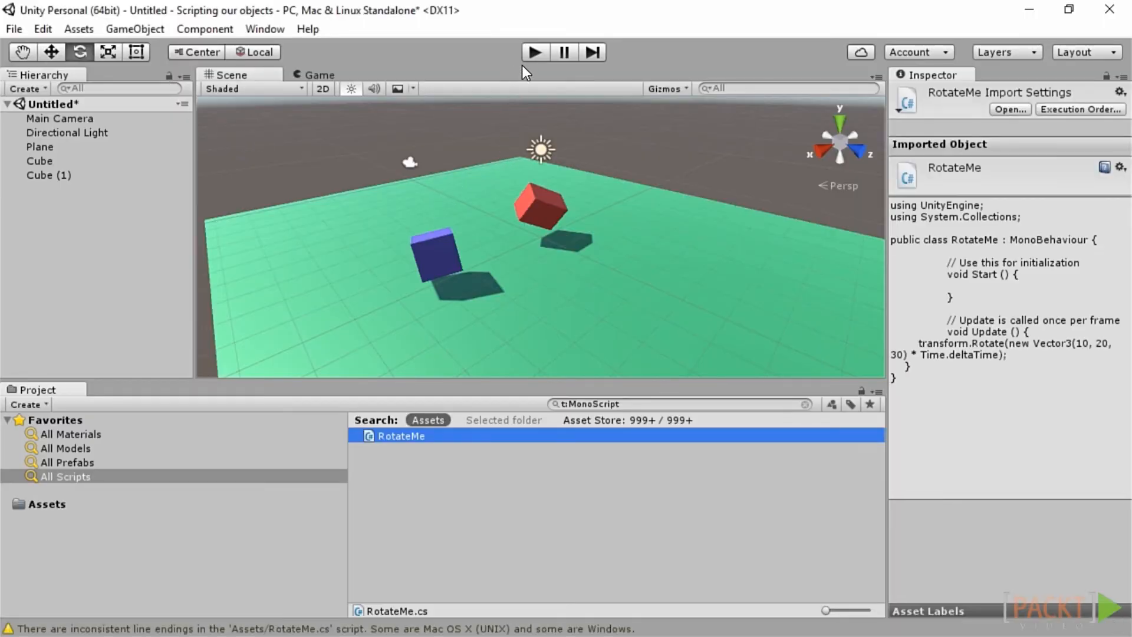
left_click(536, 55)
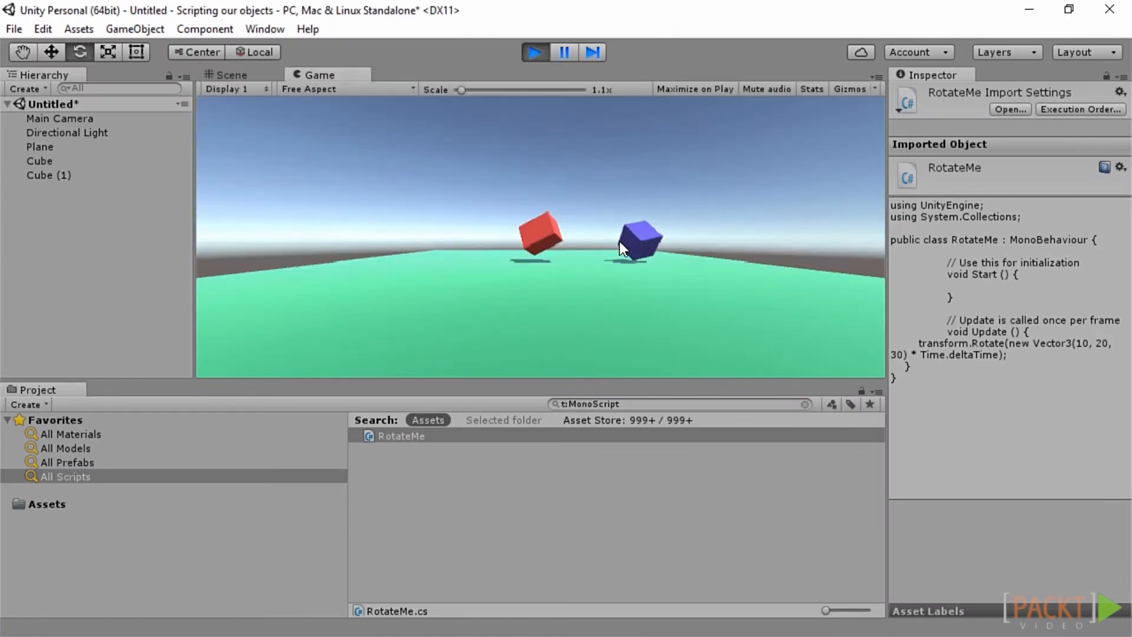
left_click(535, 50)
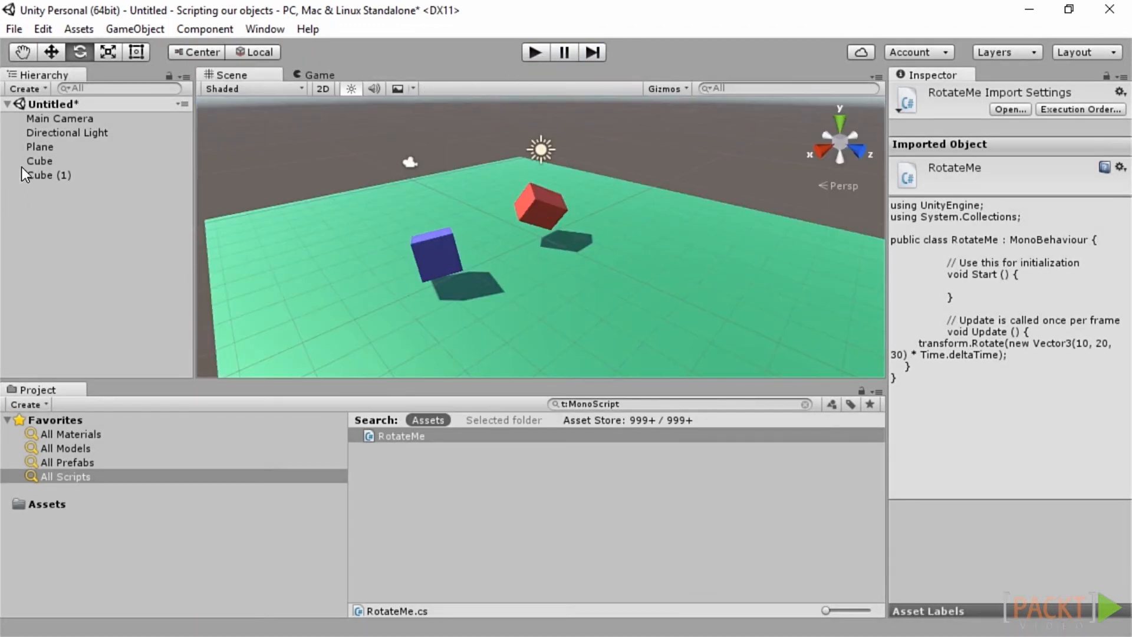
- Attach the existing RotateMe script to the red cube, Cube (1), and test-play the scene
left_click(30, 175)
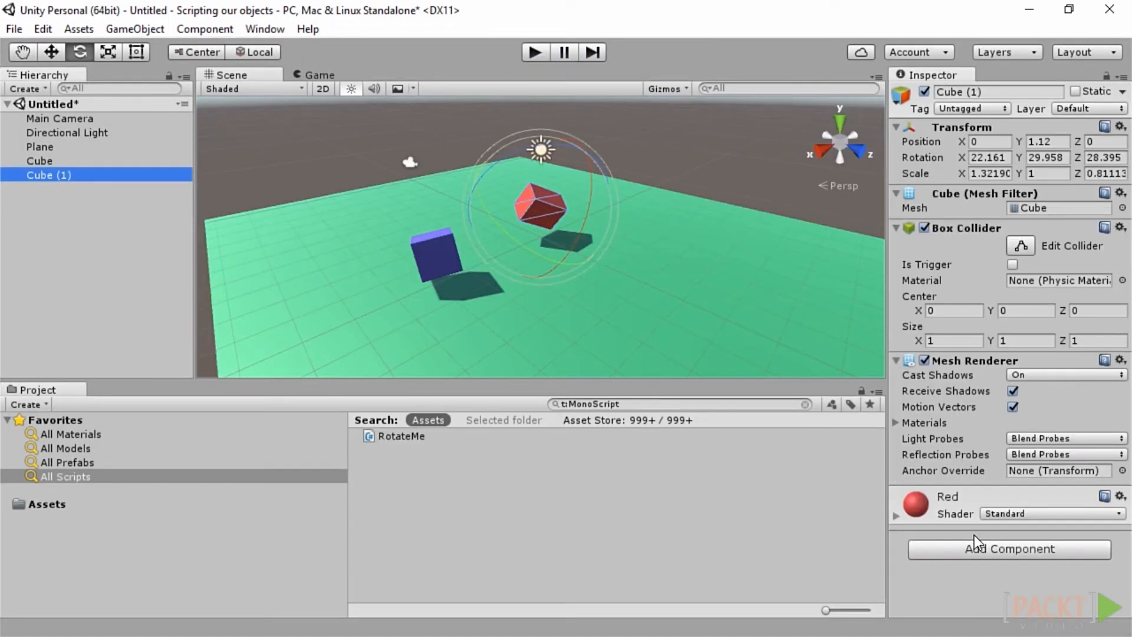
left_click(997, 547)
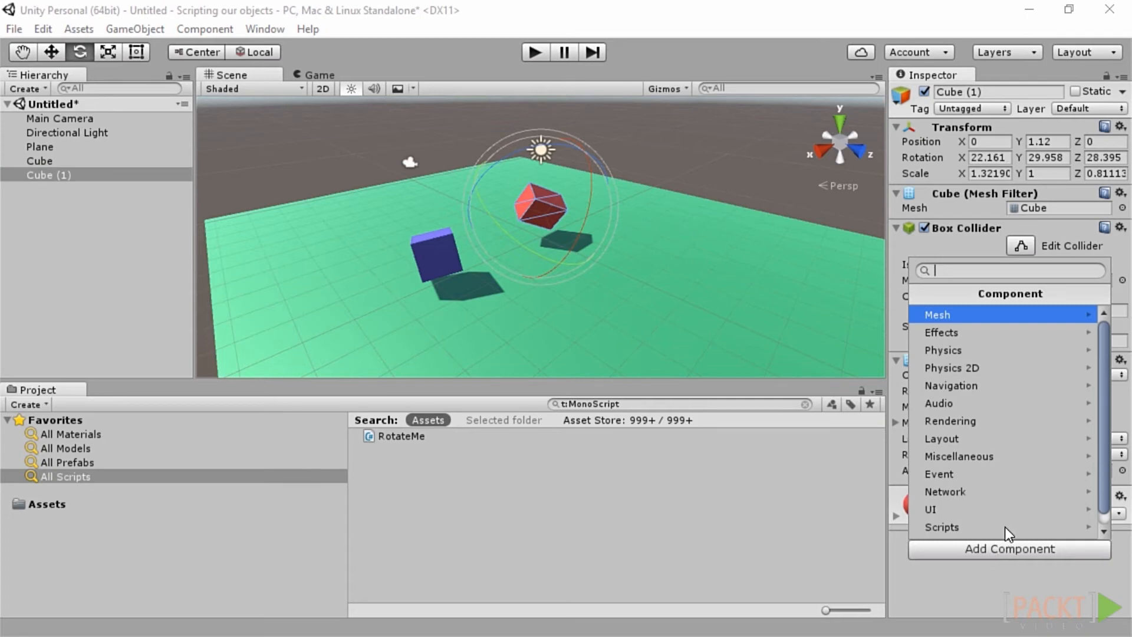
scroll(1074, 378, "down", 1)
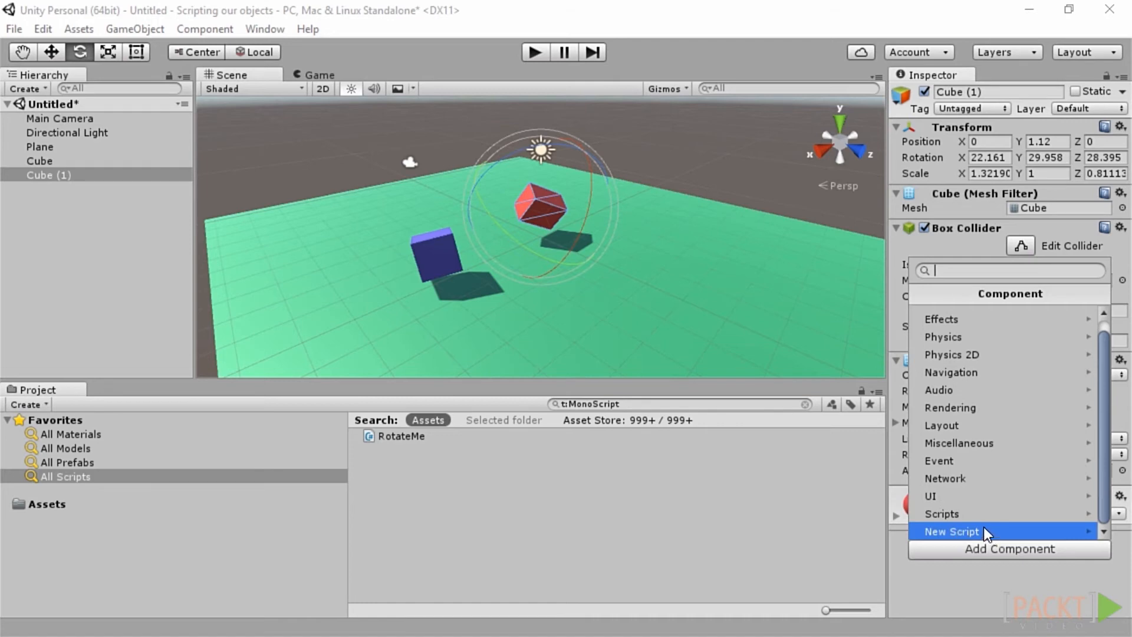
left_click(994, 516)
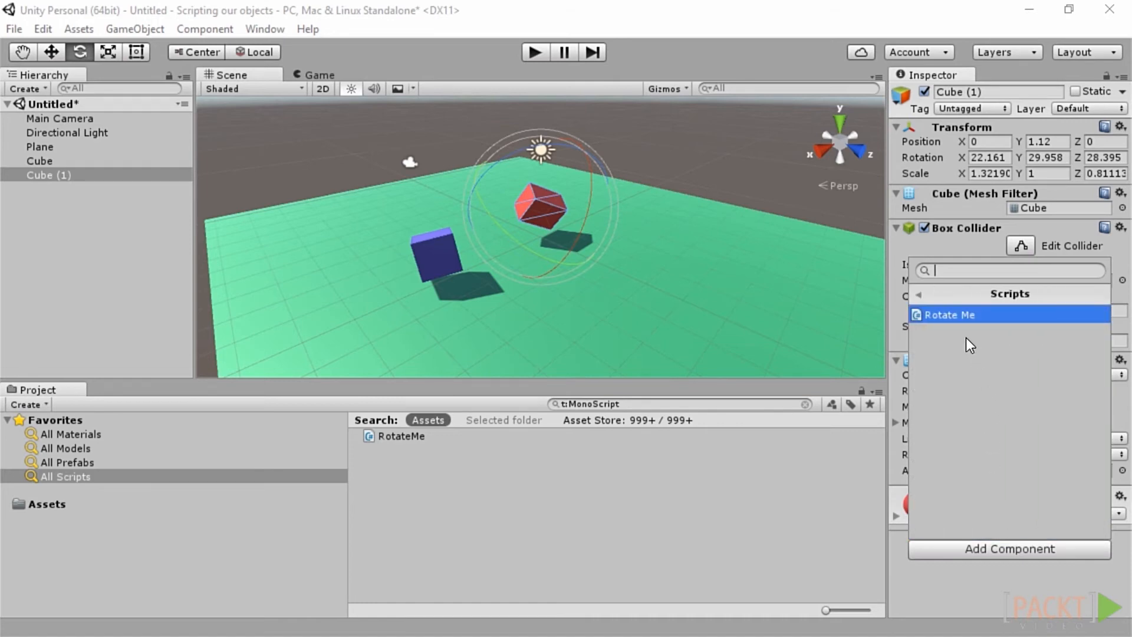
left_click(947, 314)
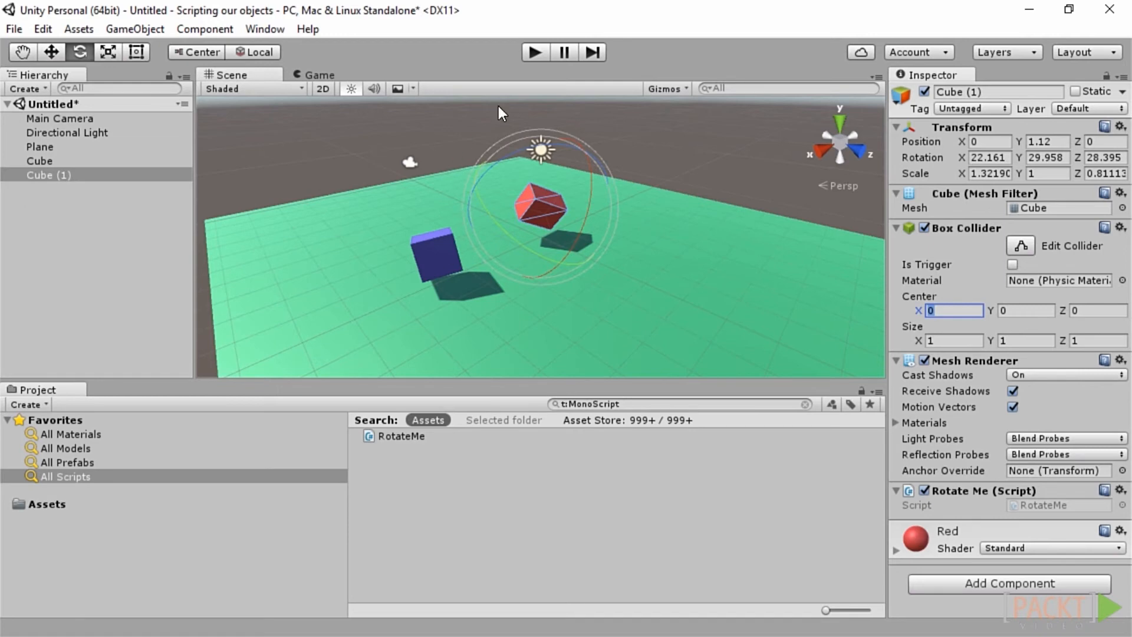
left_click(533, 52)
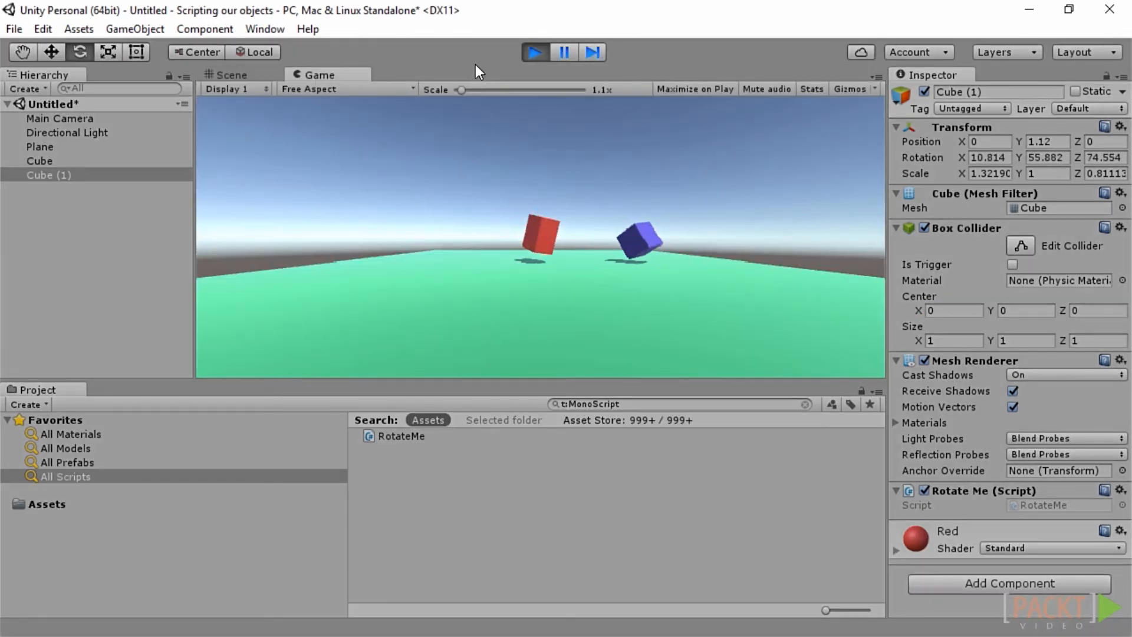
left_click(538, 52)
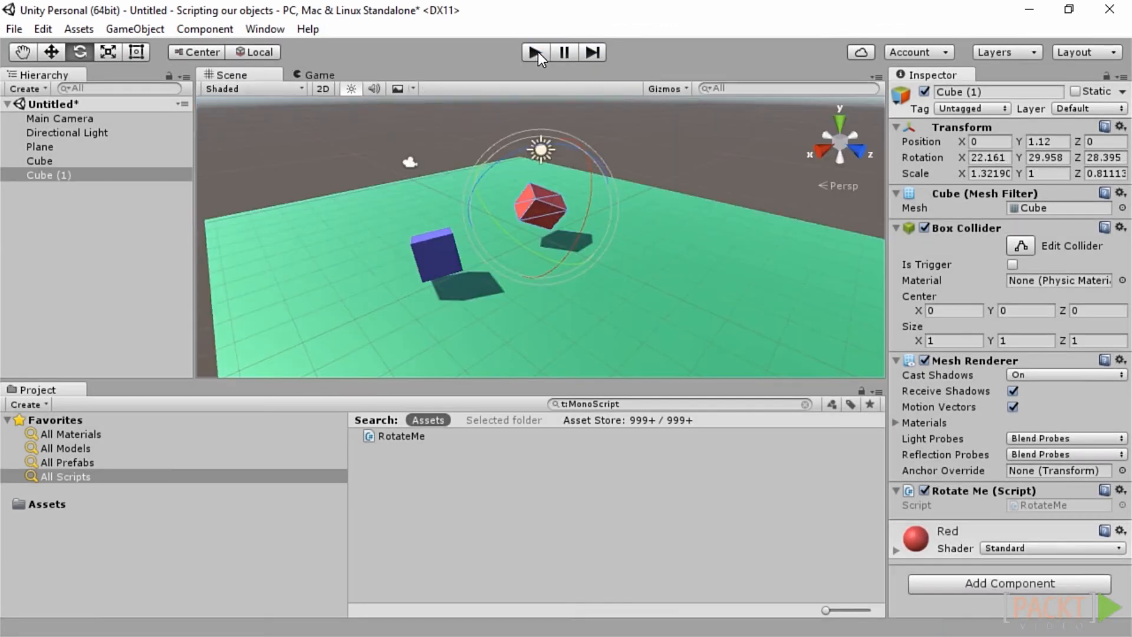
- Add a 3D Sphere object to the scene with nothing else selected
left_click(650, 154)
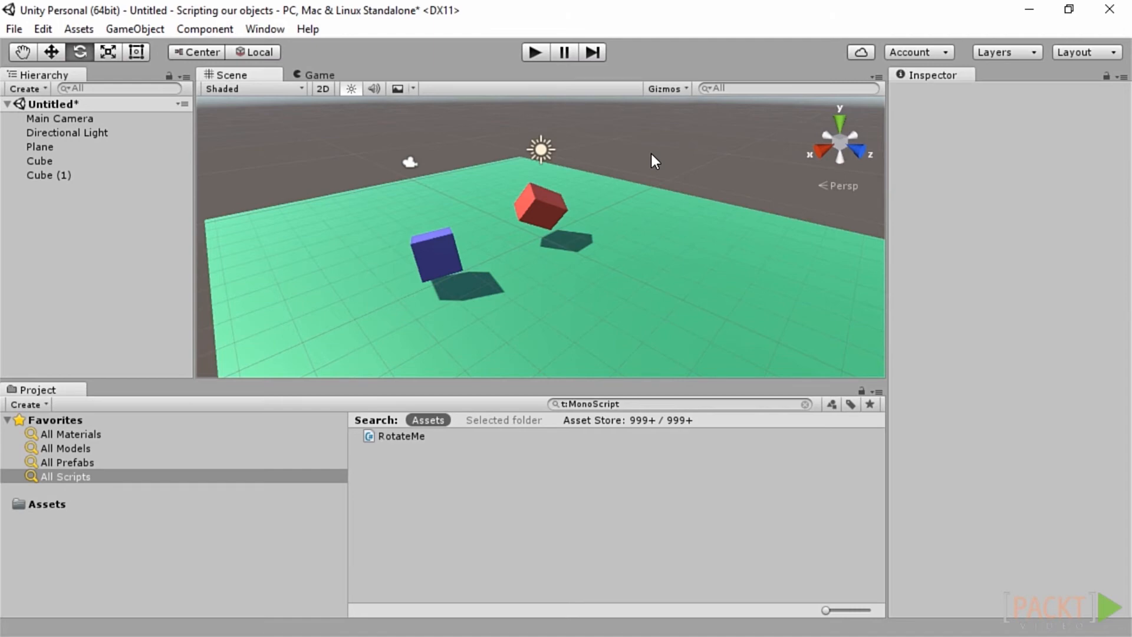
left_click(144, 27)
mouse_move(157, 89)
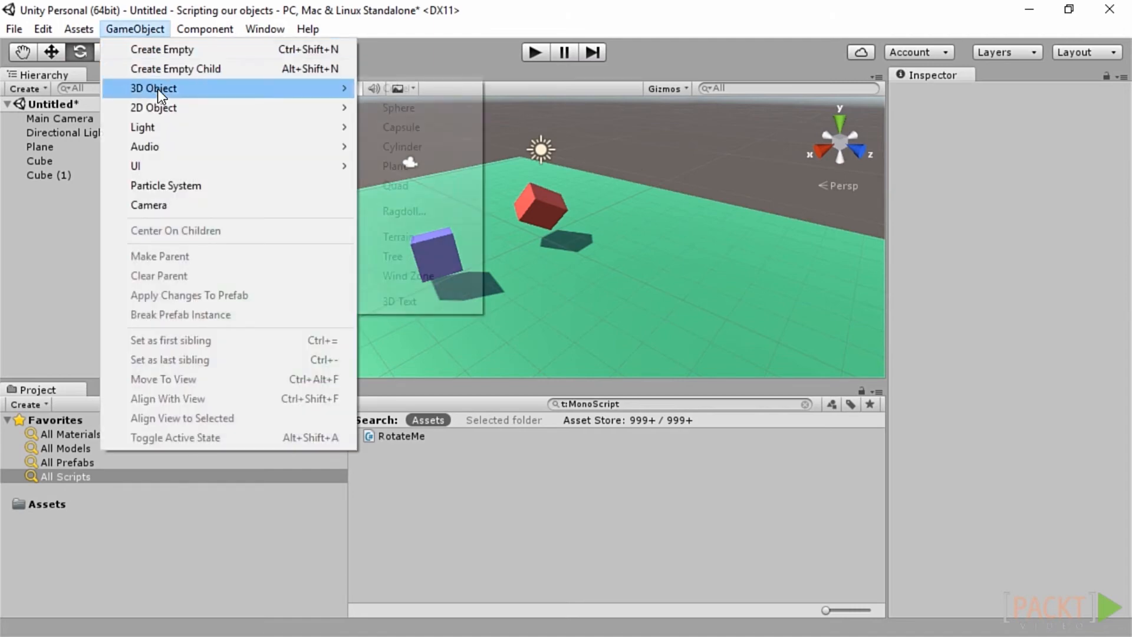
left_click(410, 108)
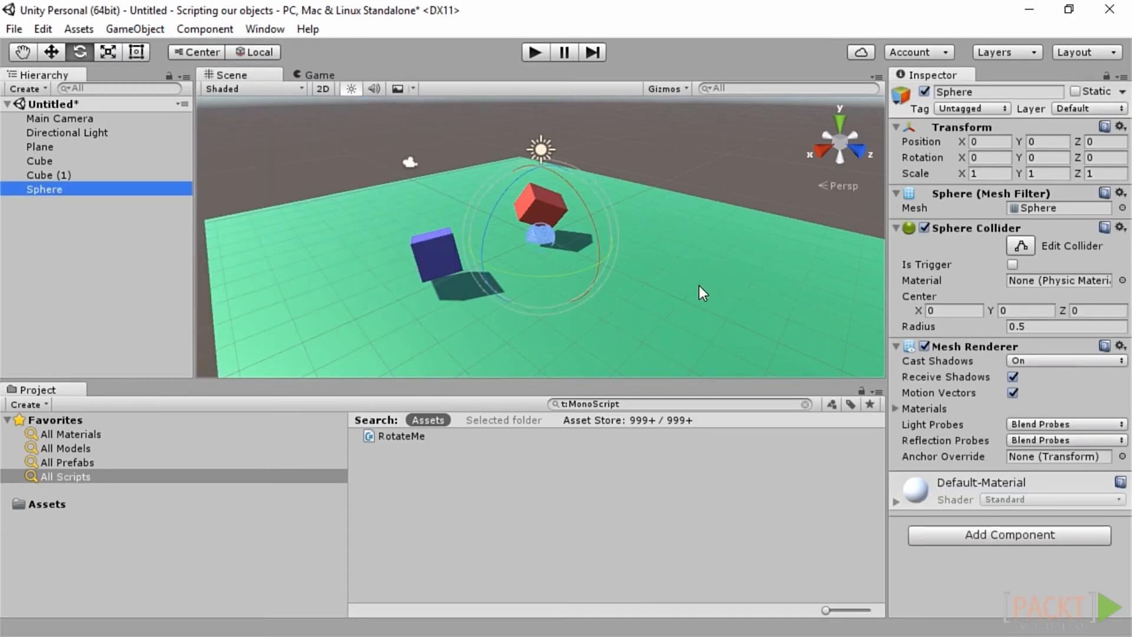
- Move the sphere clear of the cubes, to about X 6.07 and Y 0.33
left_click(51, 53)
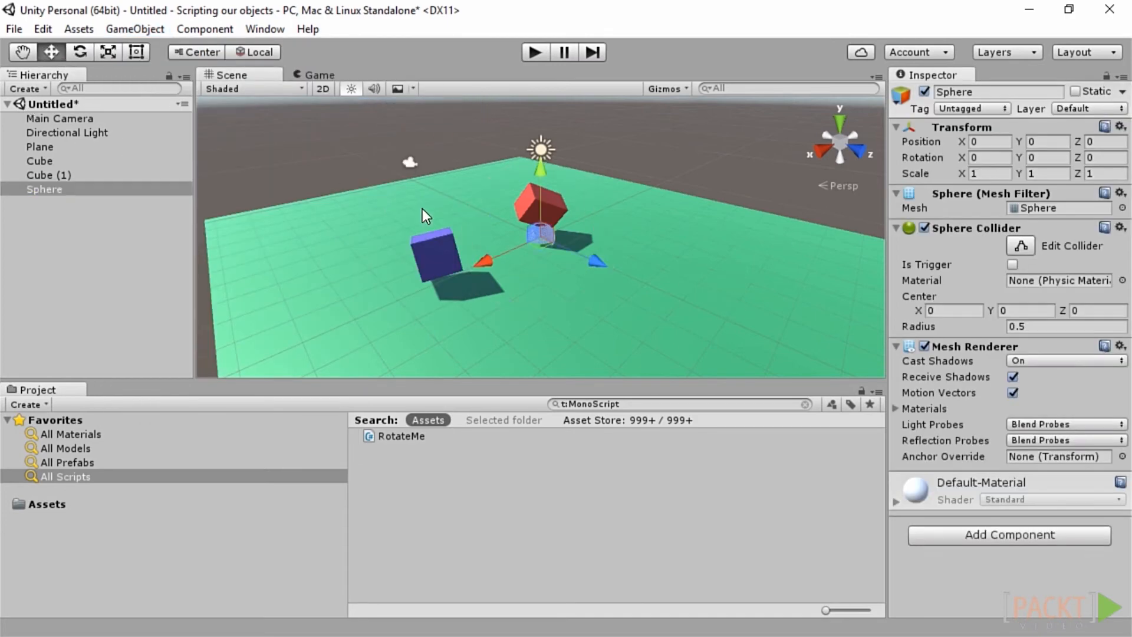
mouse_move(539, 167)
left_mouse_down()
mouse_move(543, 148)
mouse_move(542, 160)
left_mouse_up()
left_click_drag(488, 254, 366, 291)
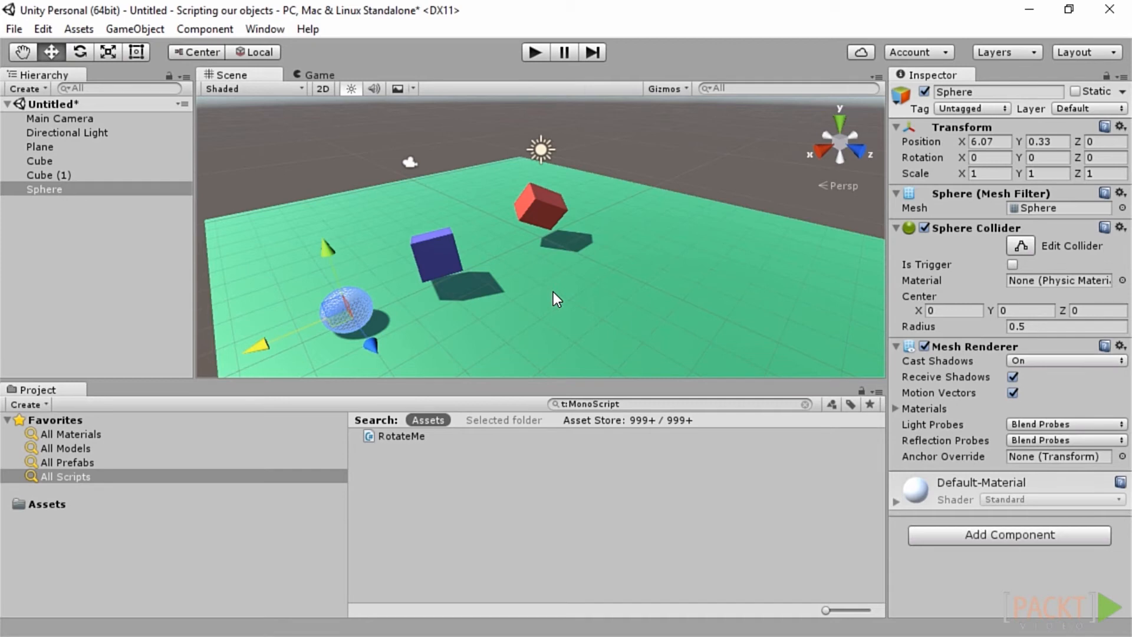
- Add a Rigidbody physics component to the sphere and collapse its Transform, Mesh Filter, Sphere Collider and Mesh Renderer sections
left_click(1032, 534)
left_click(978, 336)
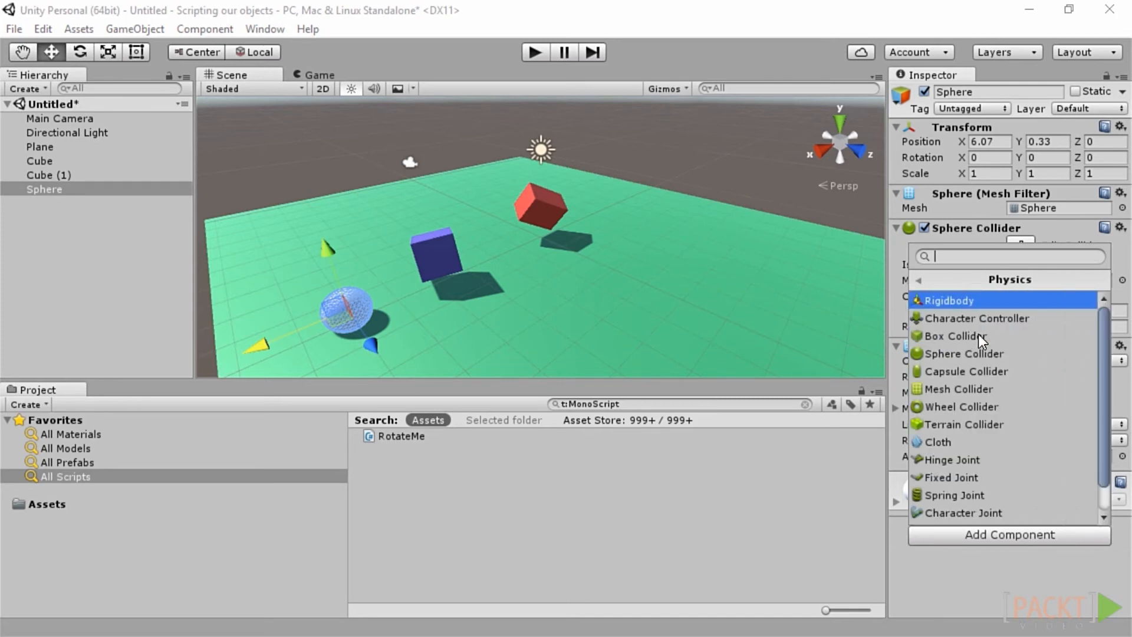
left_click(975, 302)
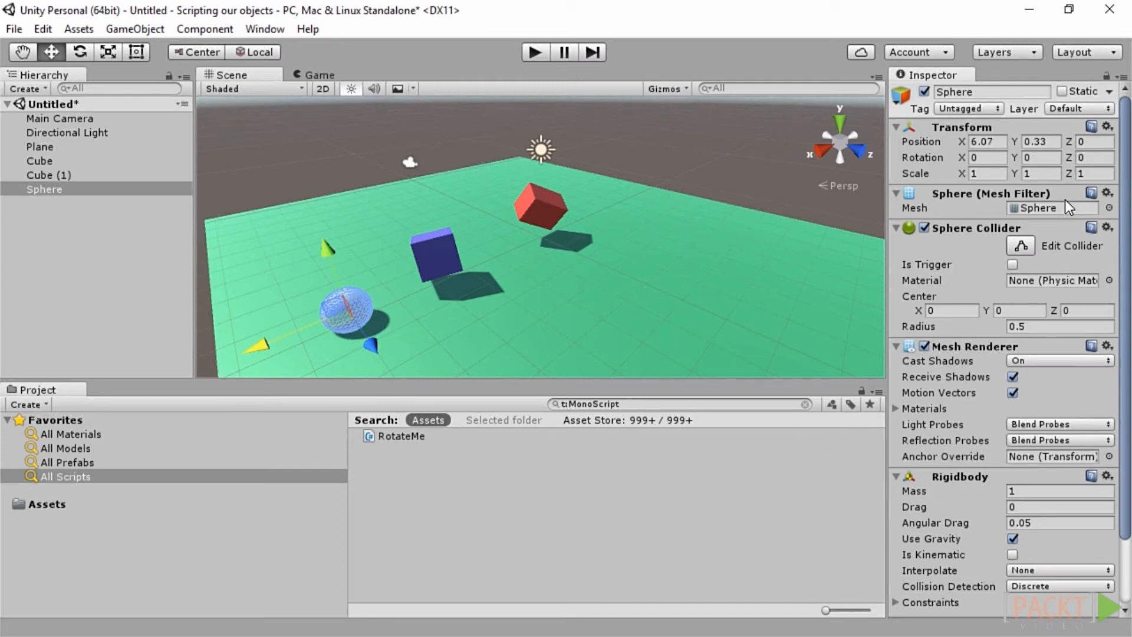
left_click(896, 126)
left_click(896, 144)
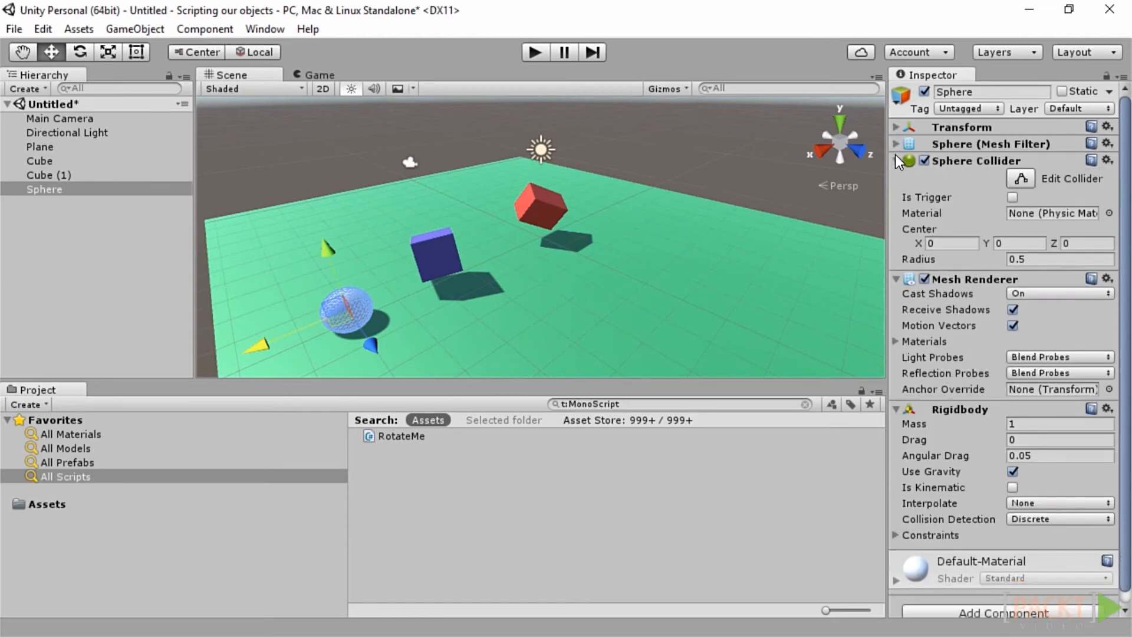
left_click(896, 161)
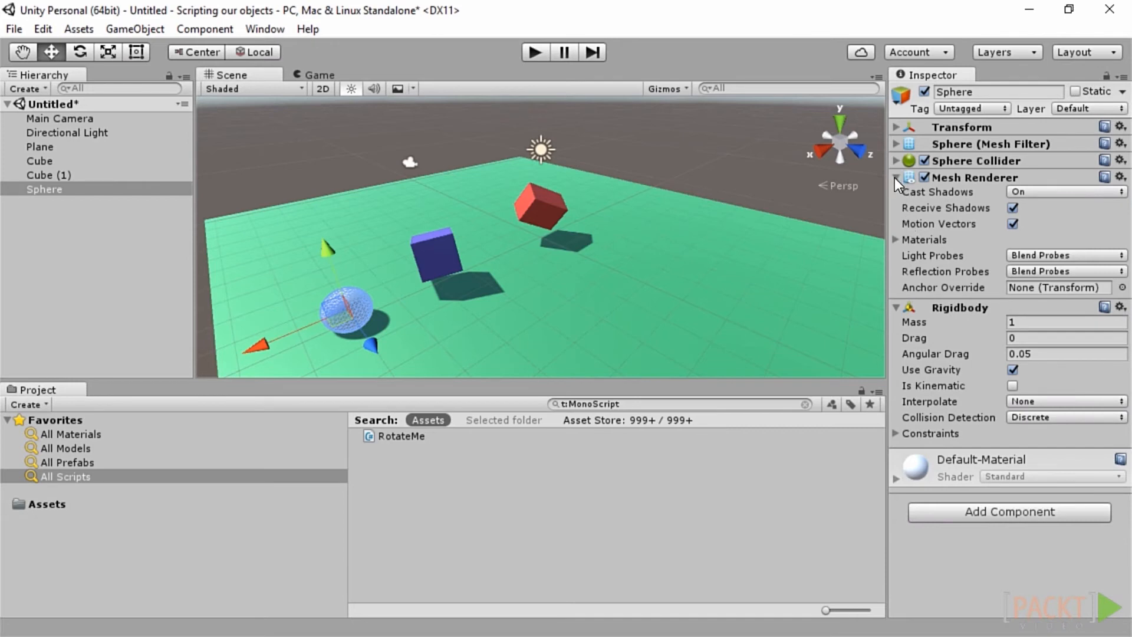
left_click(895, 177)
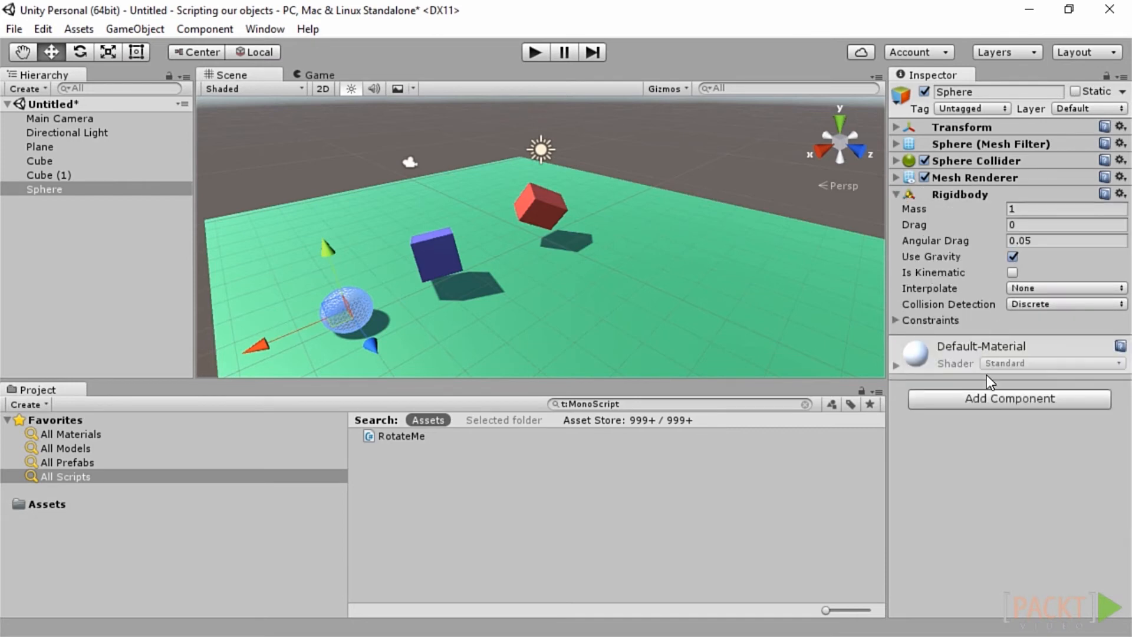
- Create a new C# script component named PlayerController on the sphere
left_click(985, 401)
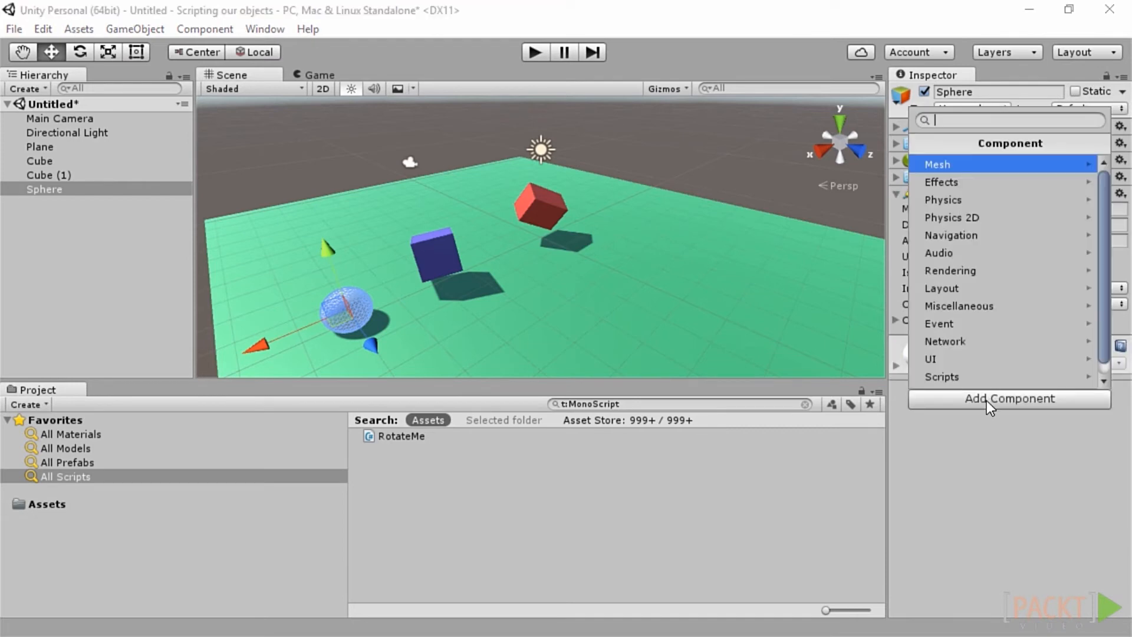
left_click(985, 381)
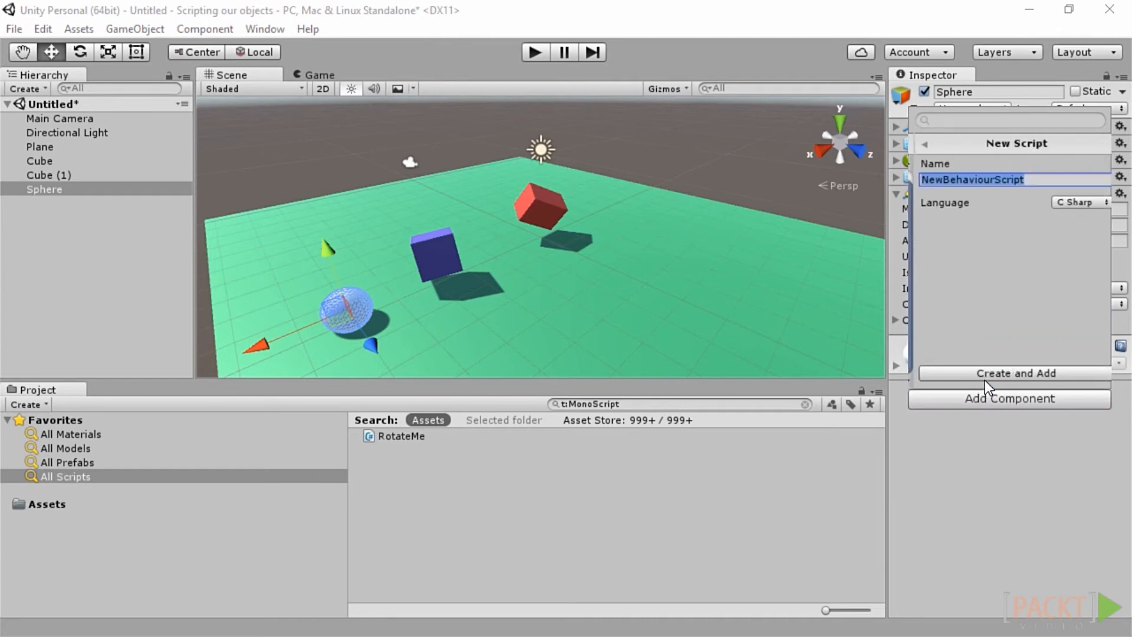
type("Pl")
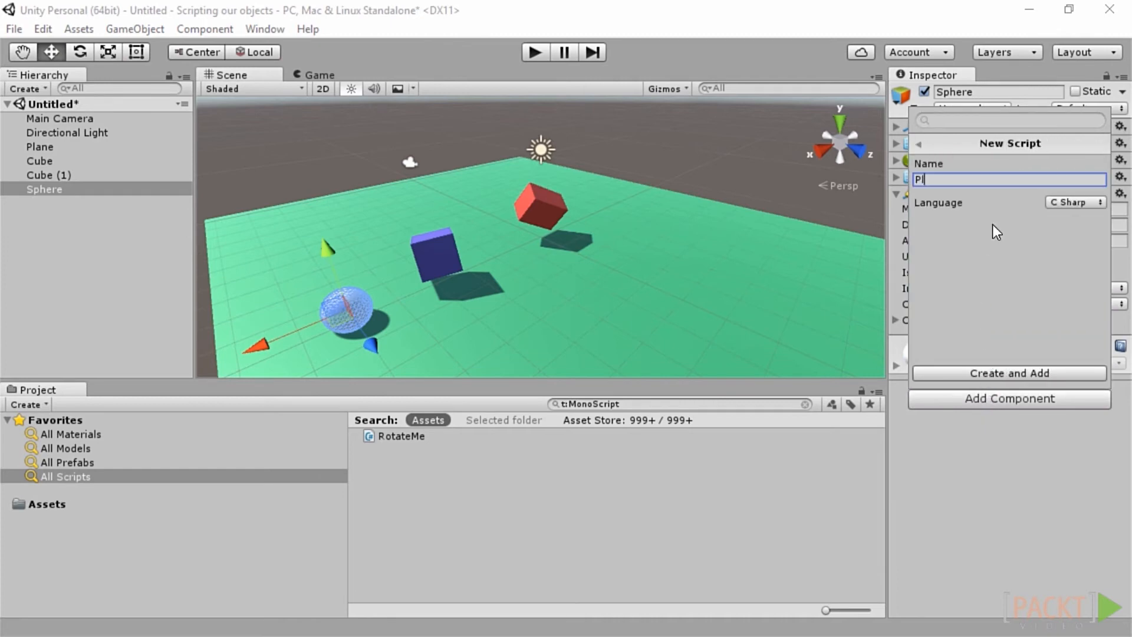
type("ayerController")
left_click(1047, 373)
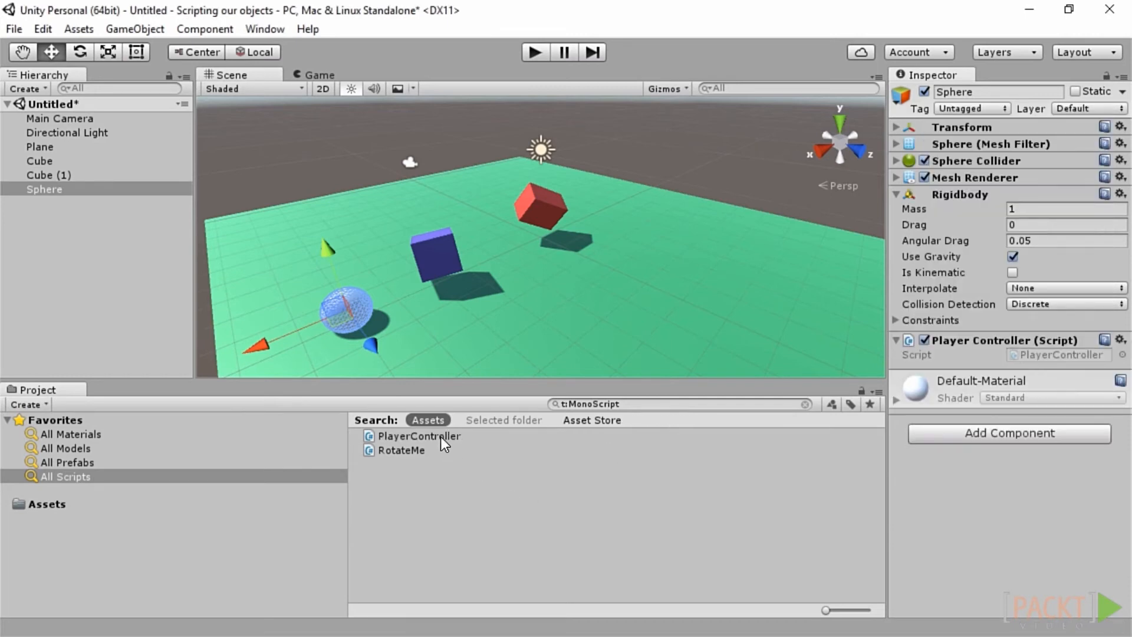
- Open the PlayerController script in Visual Studio, replace its code with the copied Rigidbody movement code using a public speed float, and save
double_click(440, 436)
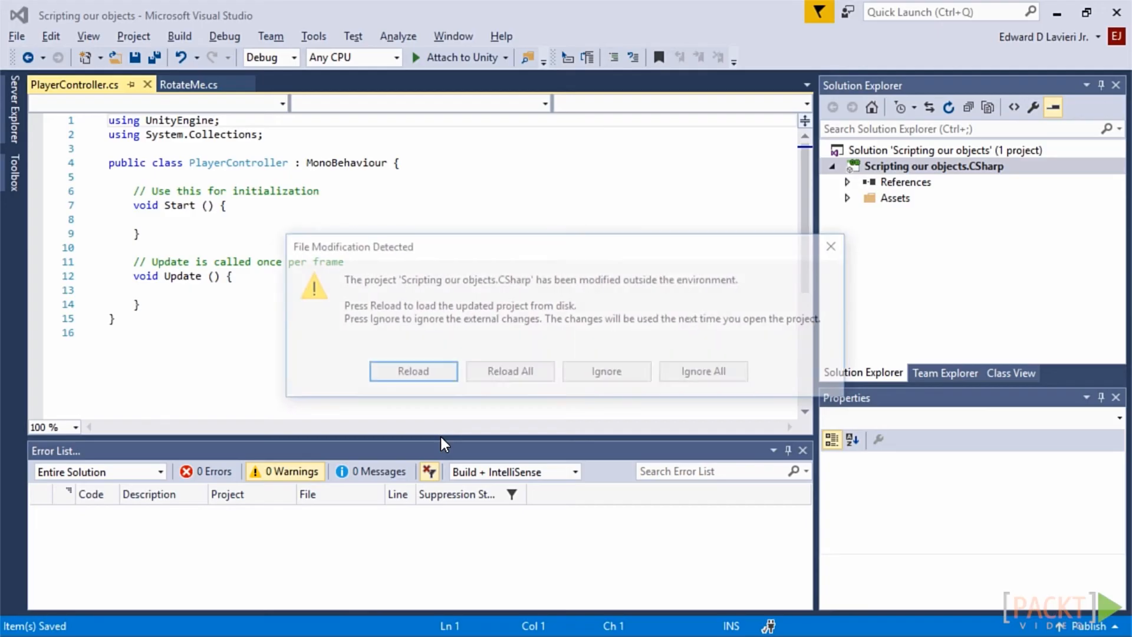
left_click(448, 380)
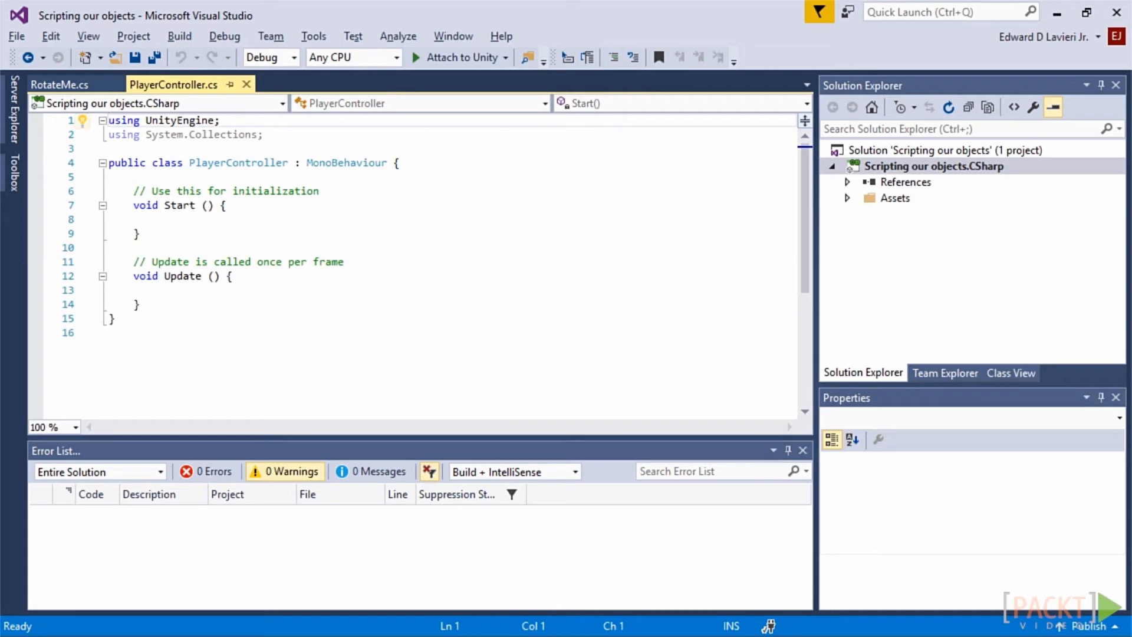
key("ctrl+a")
key("ctrl+v")
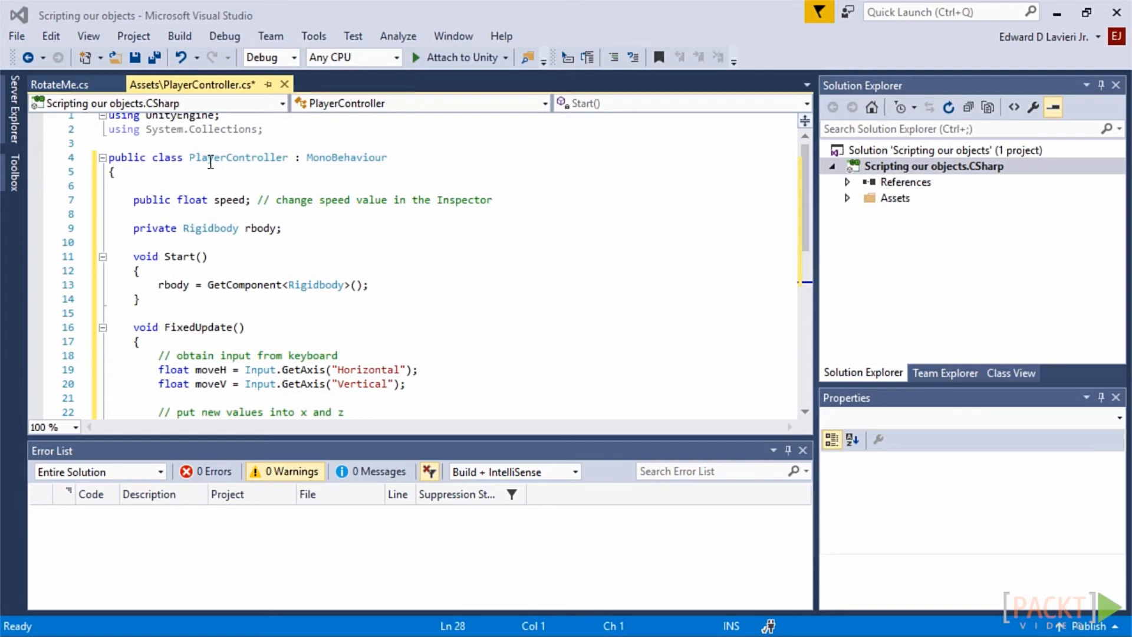
mouse_move(191, 203)
left_click_drag(503, 200, 423, 205)
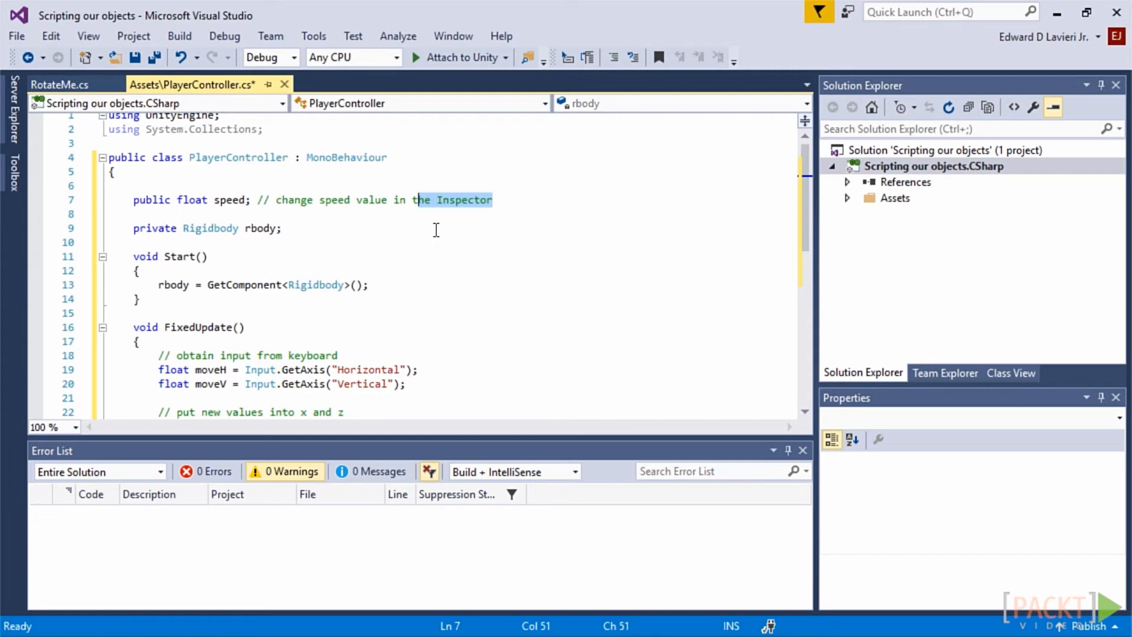
left_click(436, 229)
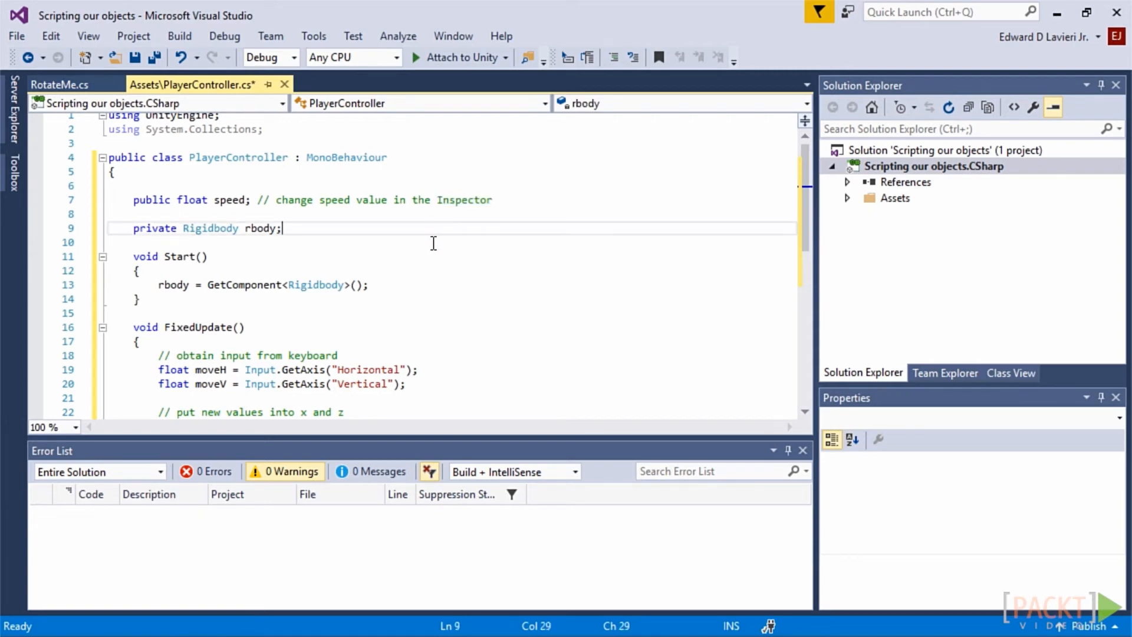
scroll(433, 243, "down", 1)
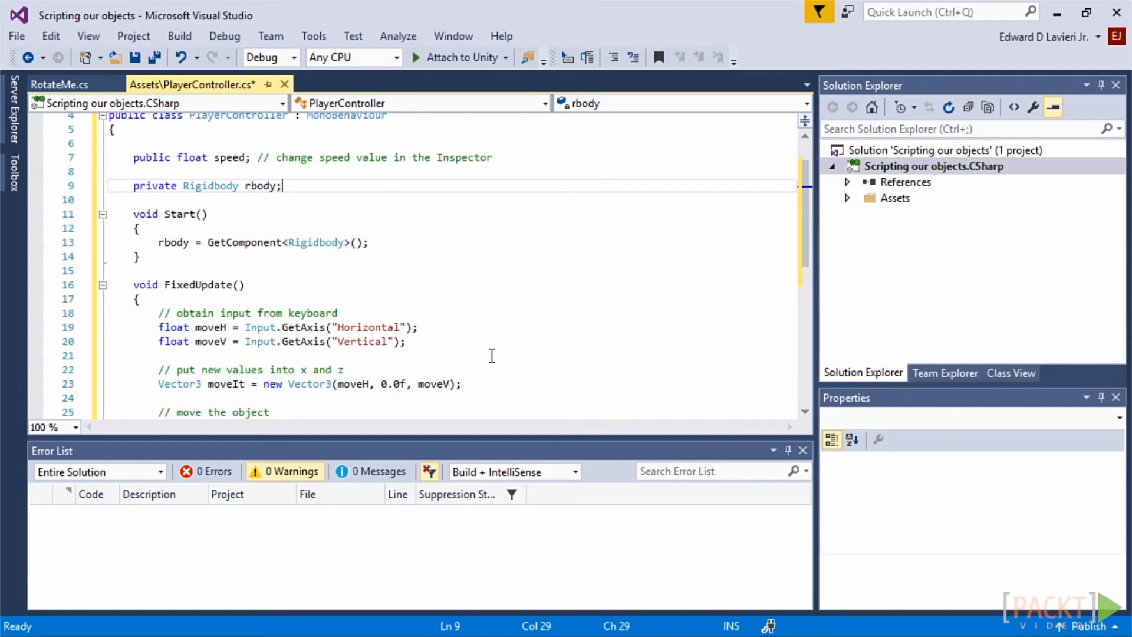
scroll(492, 356, "down", 1)
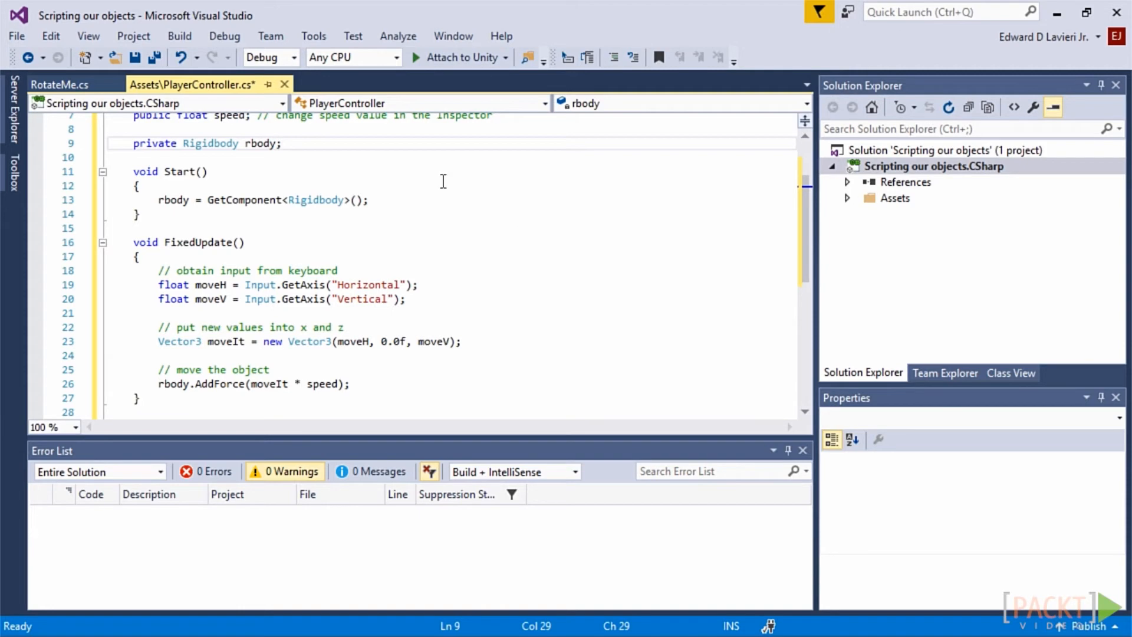
left_click(154, 57)
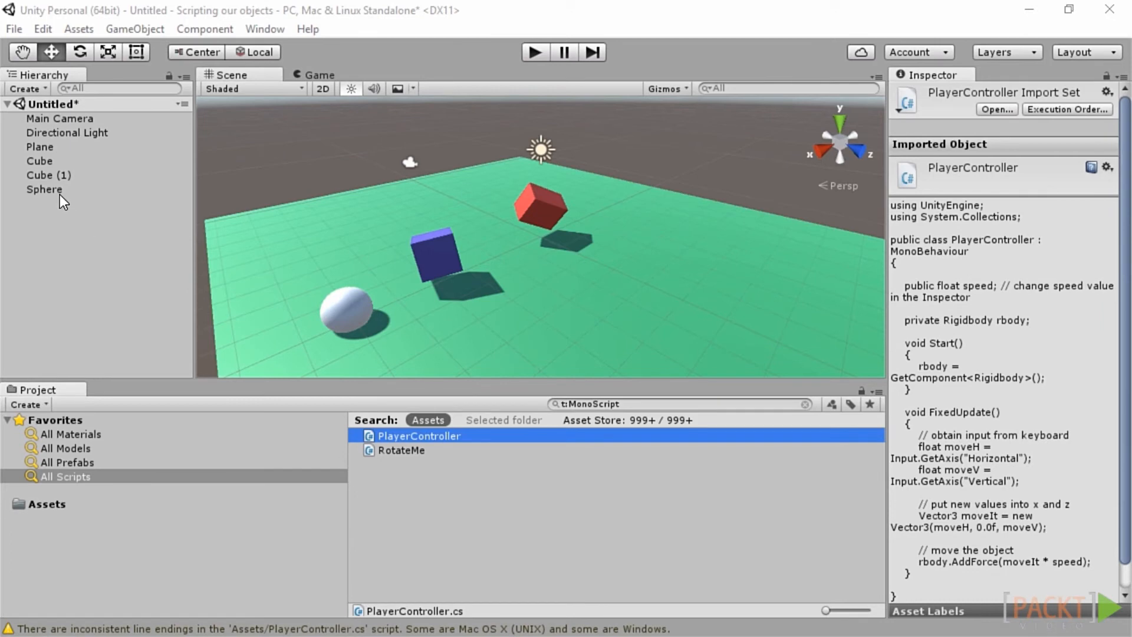
- Switch back to Unity, set the sphere's Player Controller speed to 4, and test-play the scene by steering the sphere in all directions
left_click(59, 192)
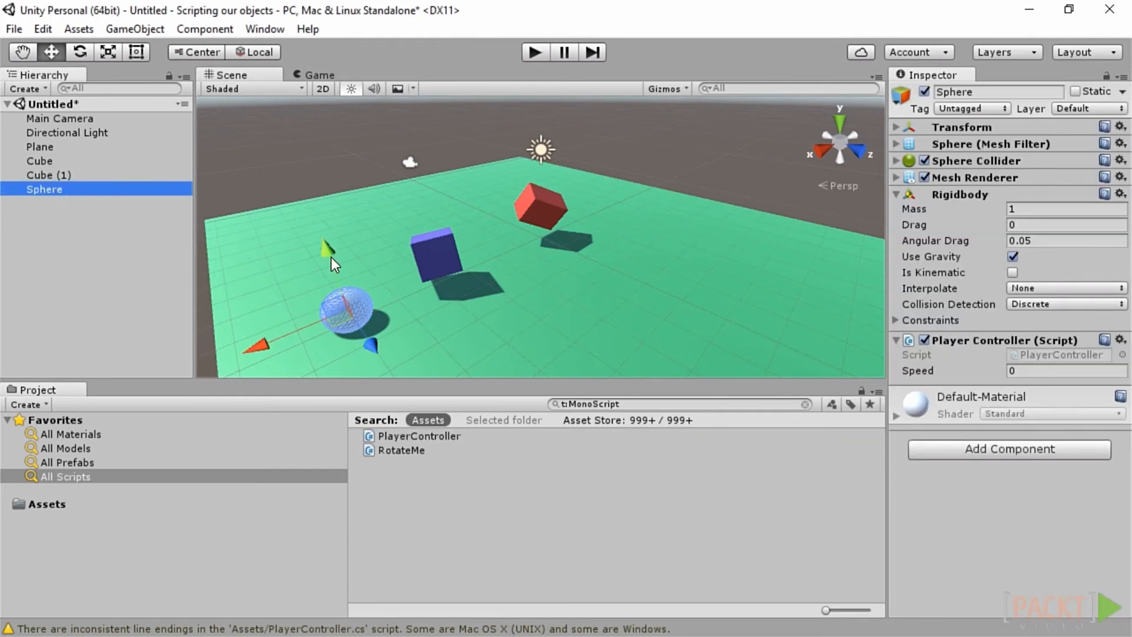
left_click(1030, 373)
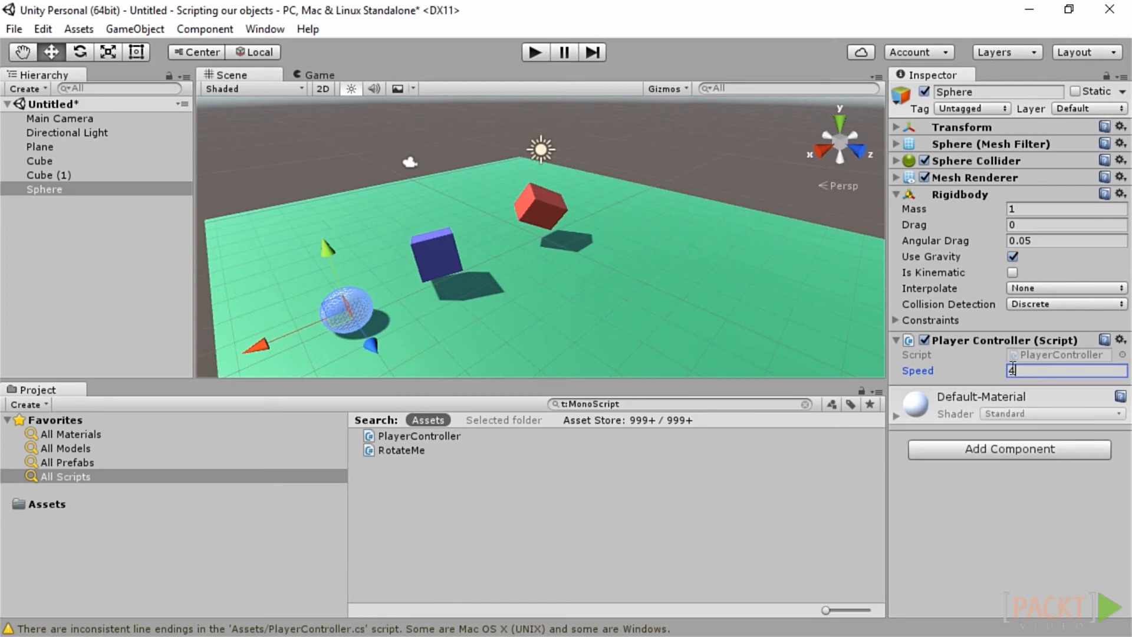
left_click(534, 52)
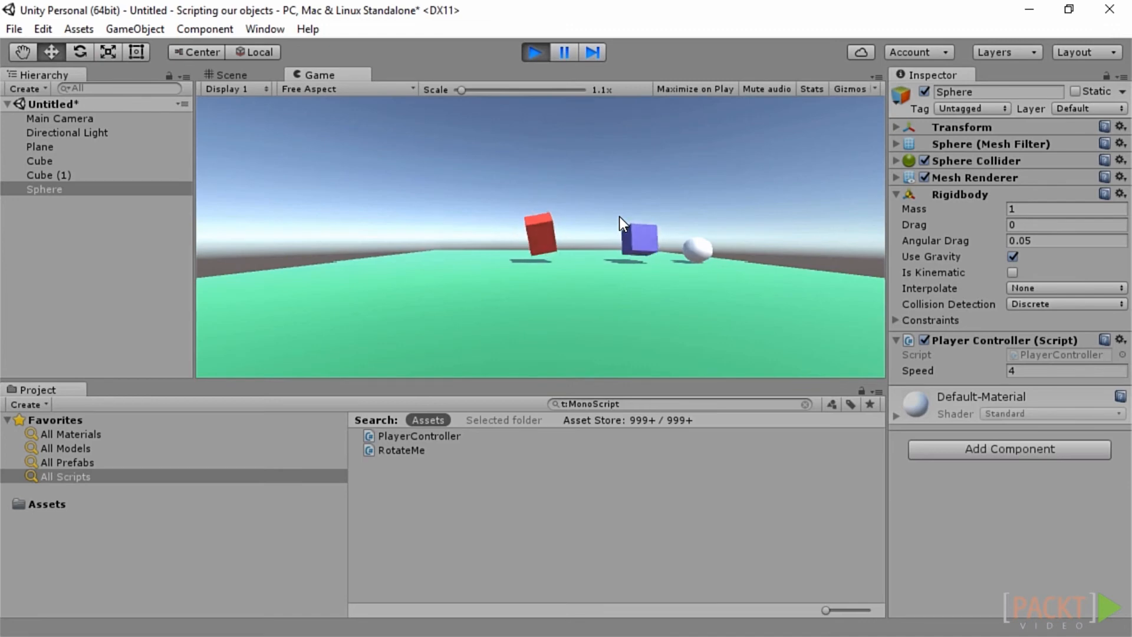
key("Down")
key("Left")
key("Up")
key("Right")
key("Right")
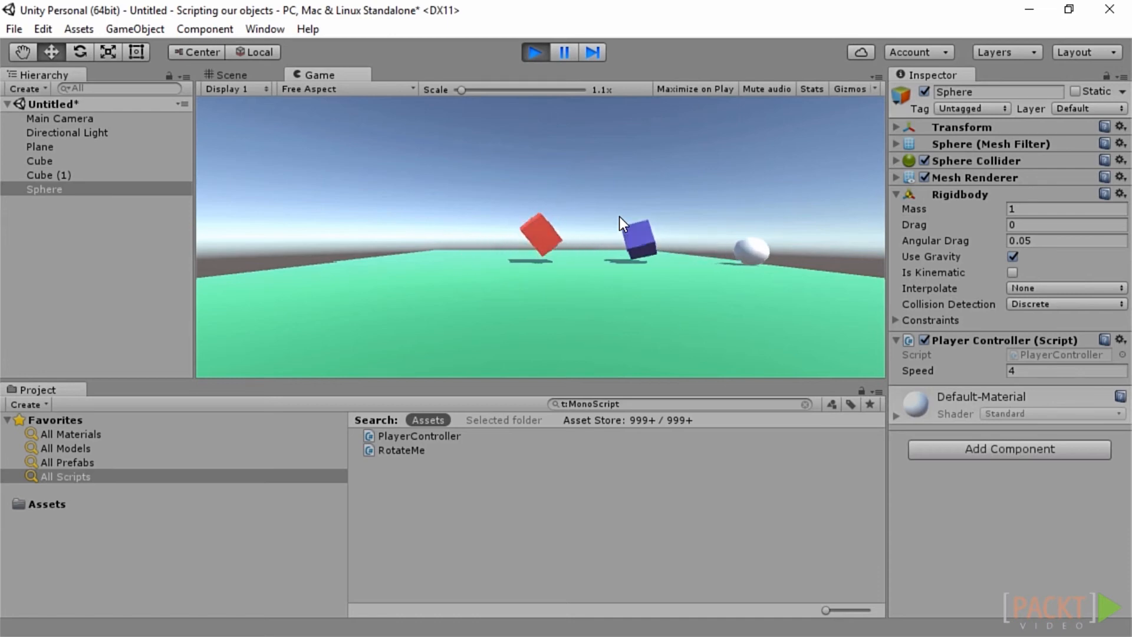
left_click(534, 52)
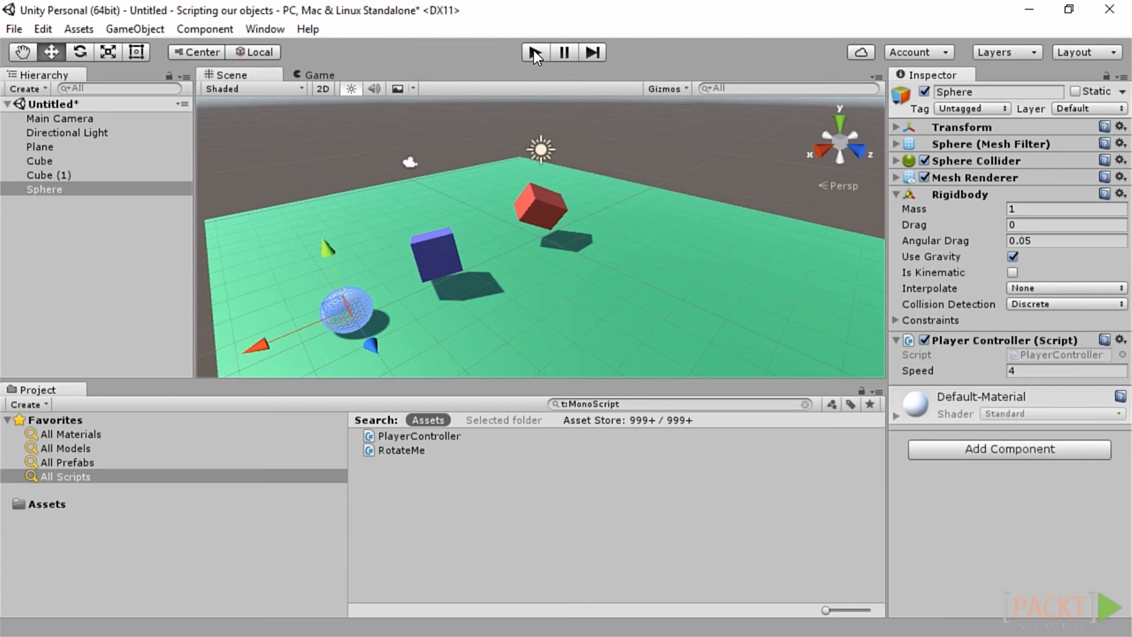
- Create a new tag named cube in the project's tag list, starting from the blue cube
left_click(443, 255)
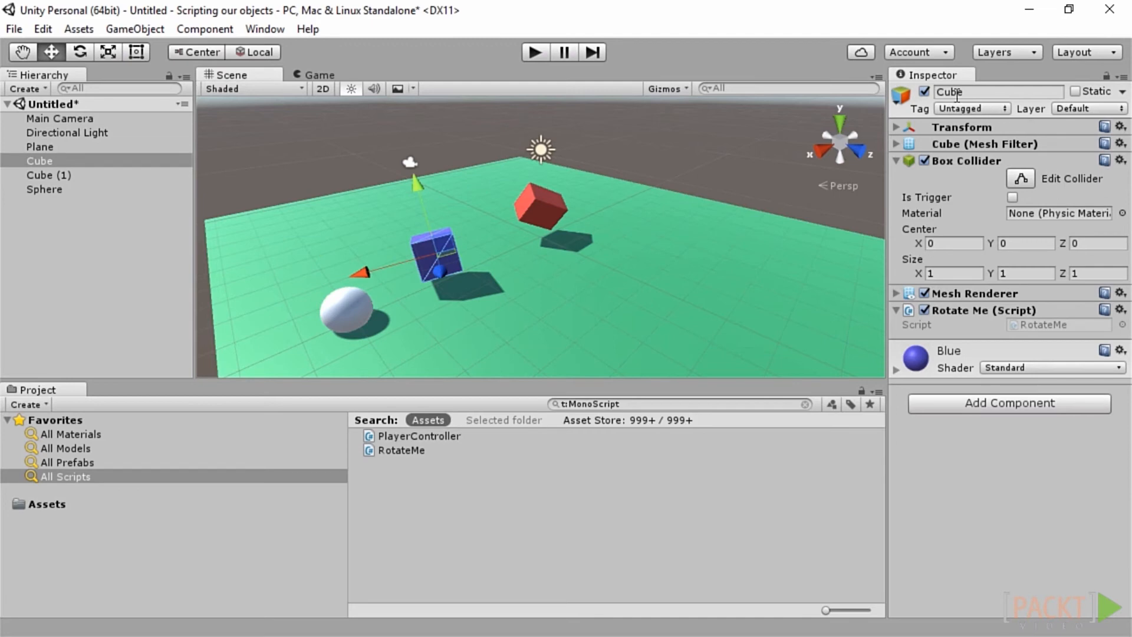
left_click(981, 107)
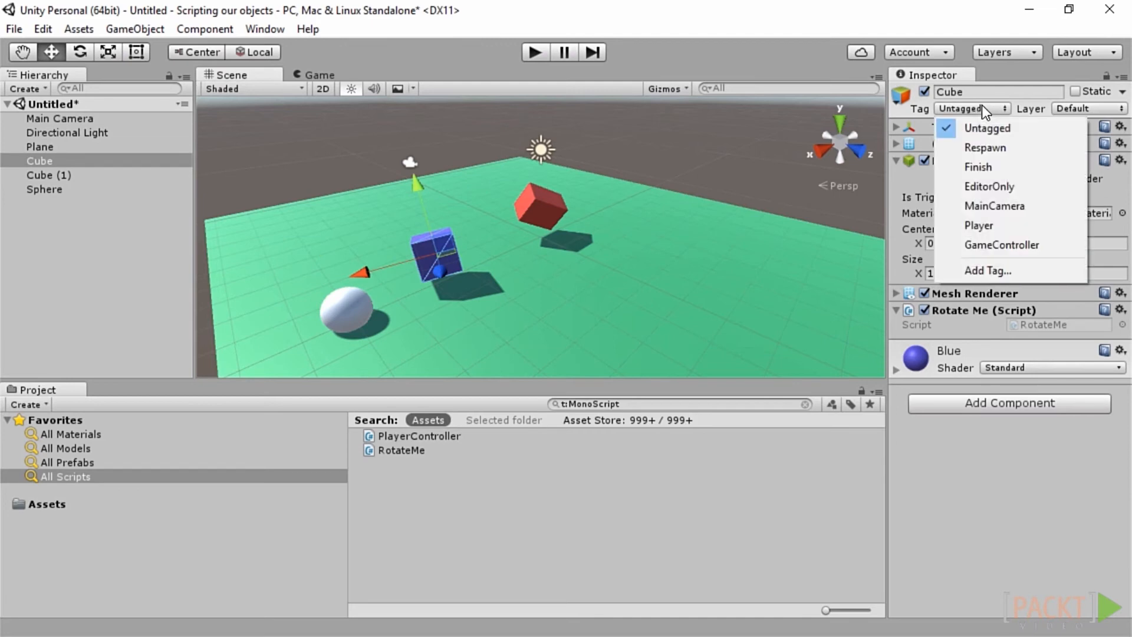
left_click(989, 268)
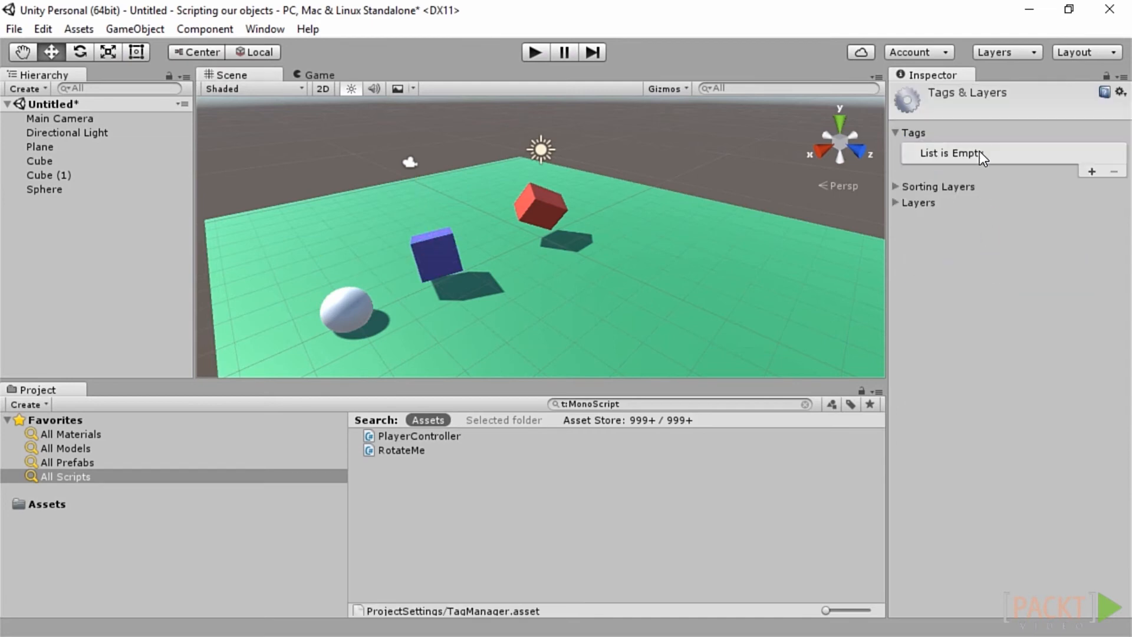
left_click(1089, 171)
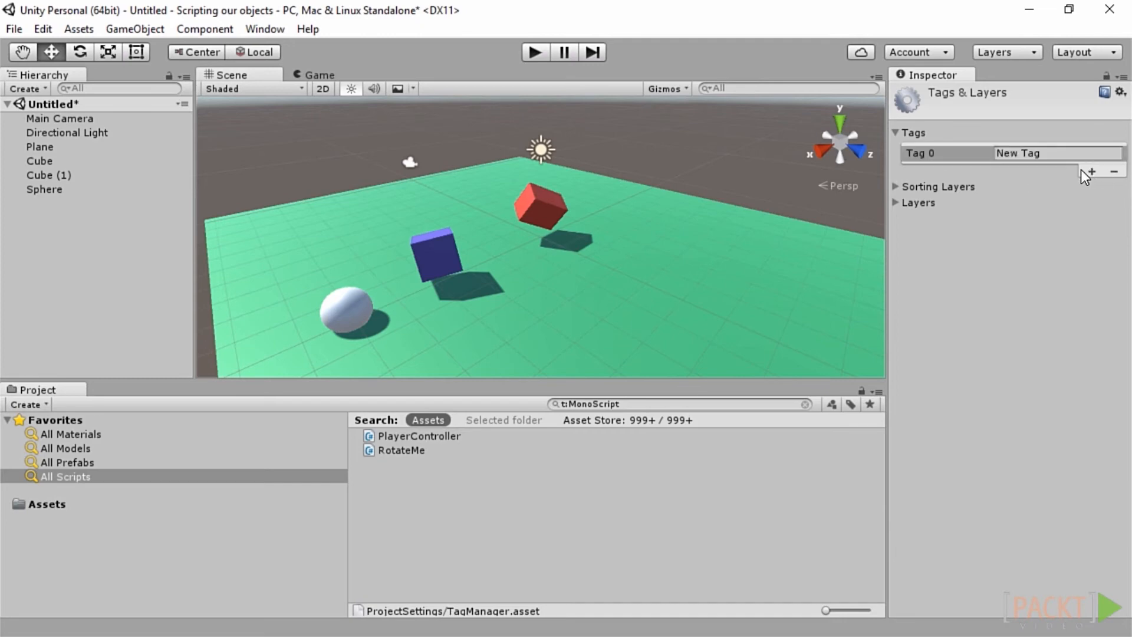
left_click(1038, 154)
type("cube")
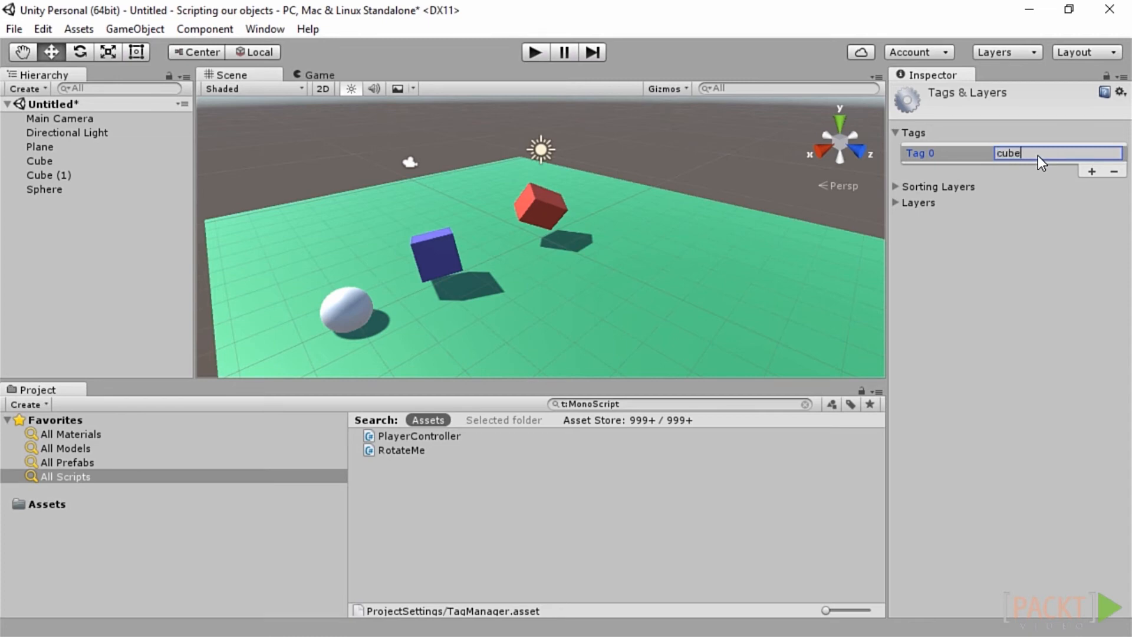
- Assign the cube tag to both Cube and Cube (1), leaving nothing selected
left_click(53, 162)
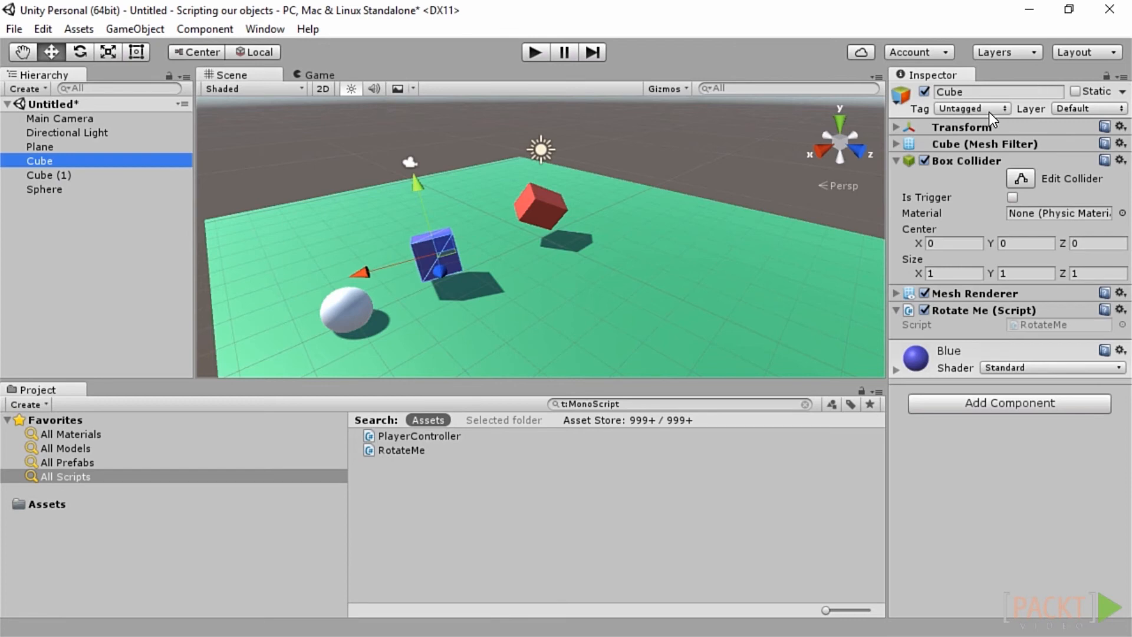
left_click(980, 110)
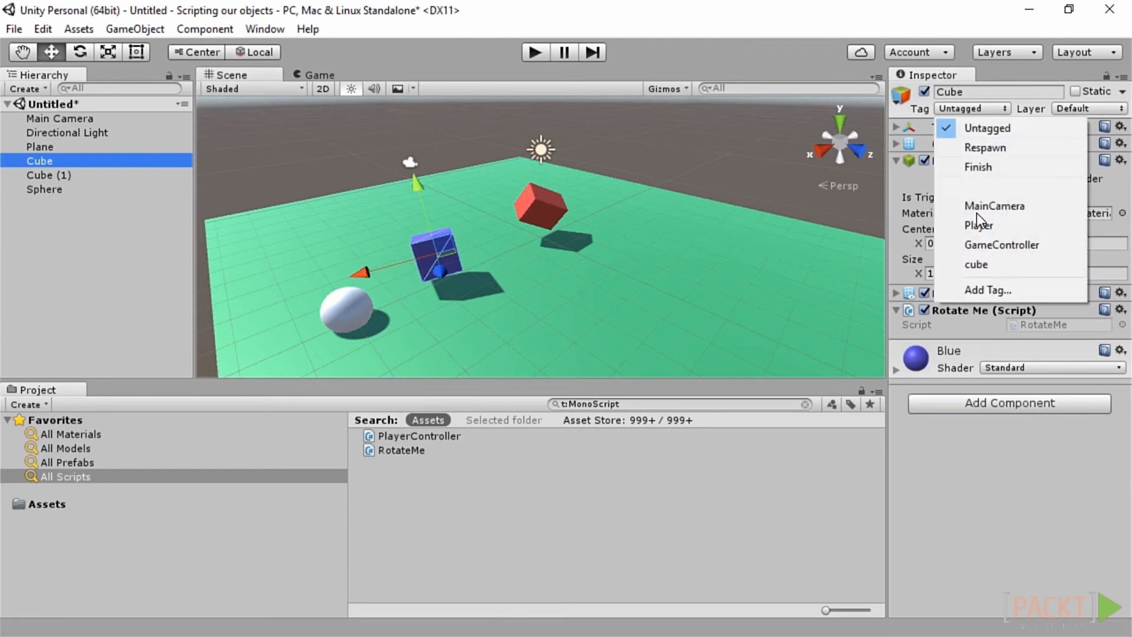
left_click(979, 256)
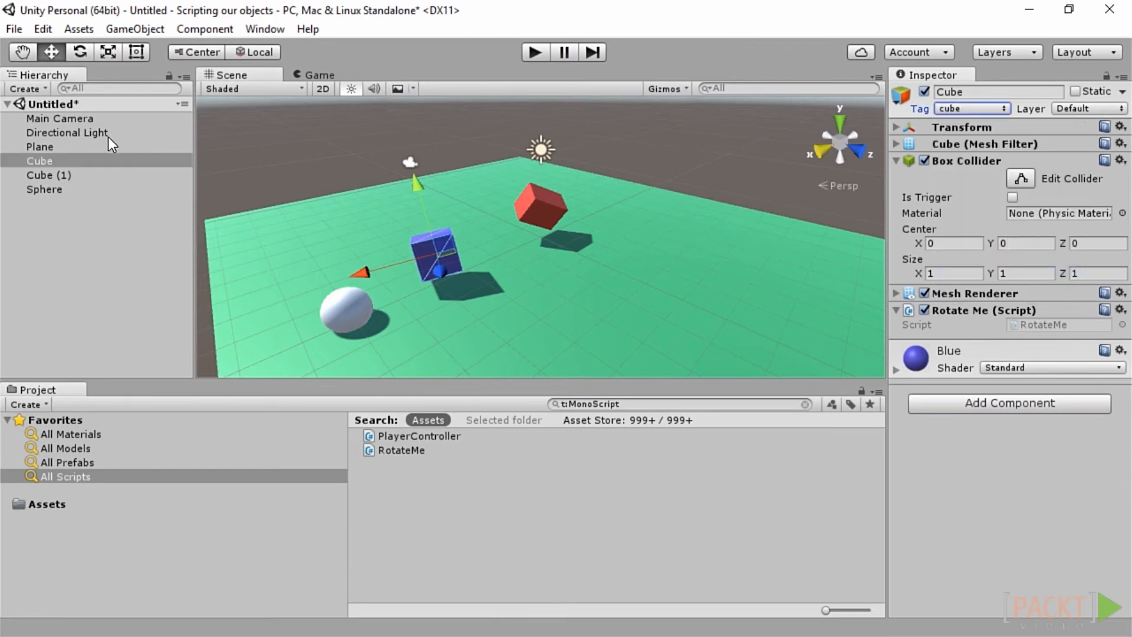
left_click(65, 174)
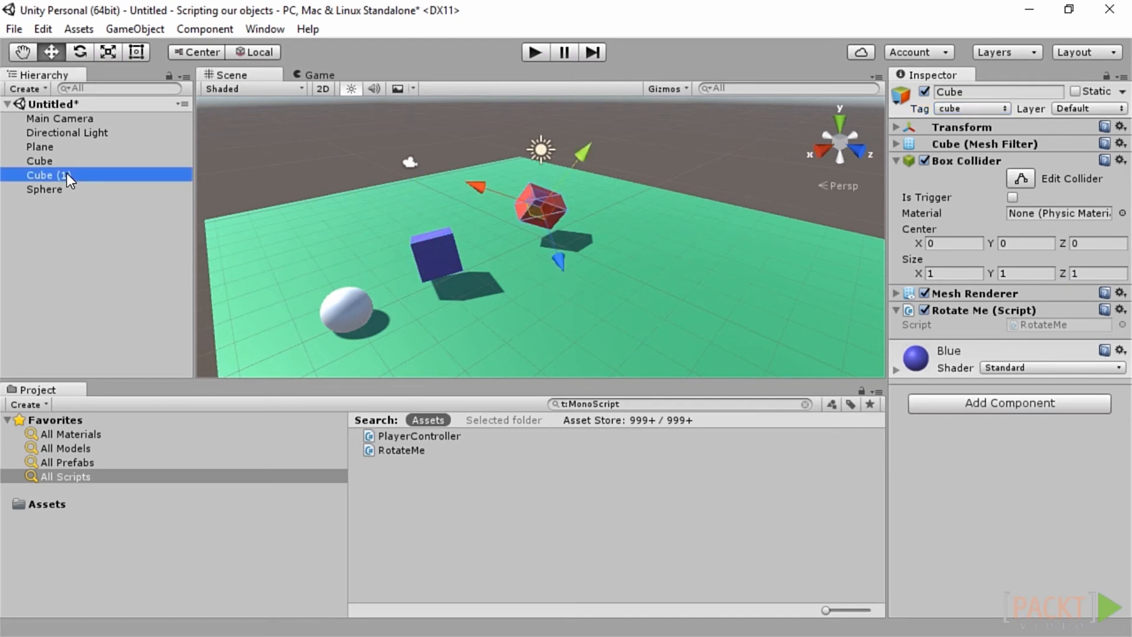
left_click(1003, 110)
left_click(983, 262)
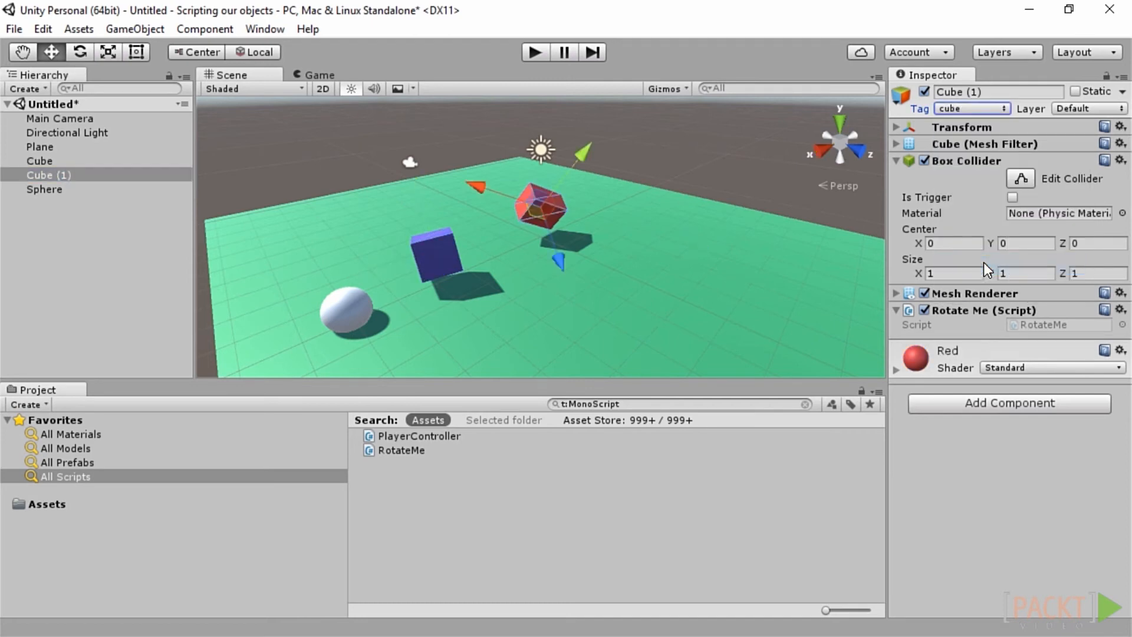
left_click(44, 214)
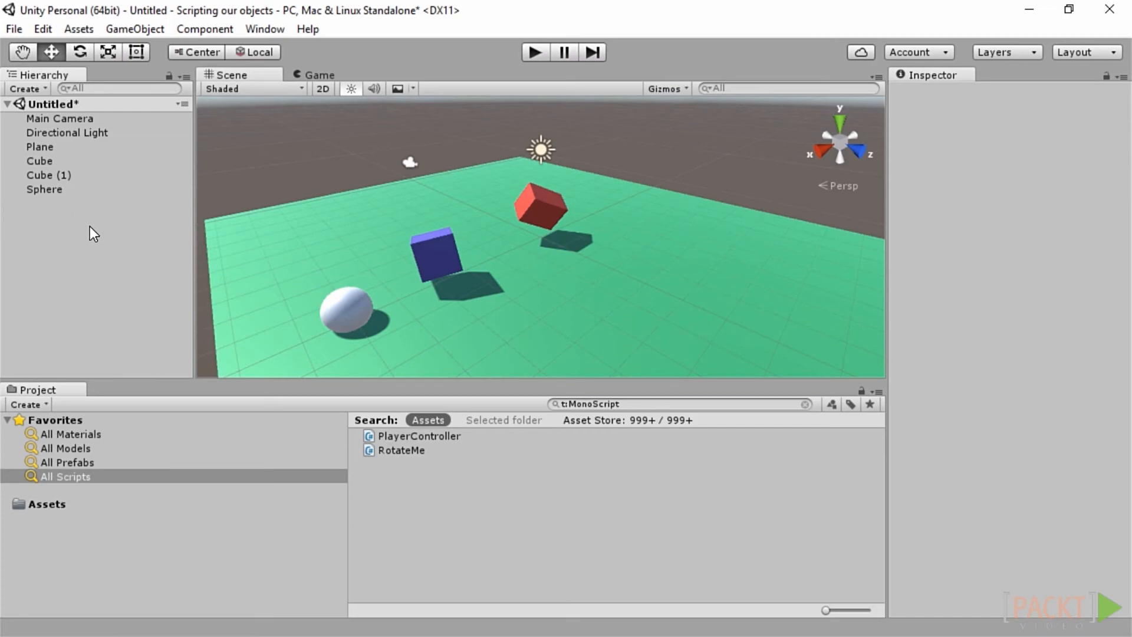
- Open PlayerController in Visual Studio, add an OnTriggerEnter(Collider other) method after FixedUpdate that deactivates objects tagged "cube" using SetActive(false), and save
double_click(426, 439)
scroll(423, 341, "down", 2)
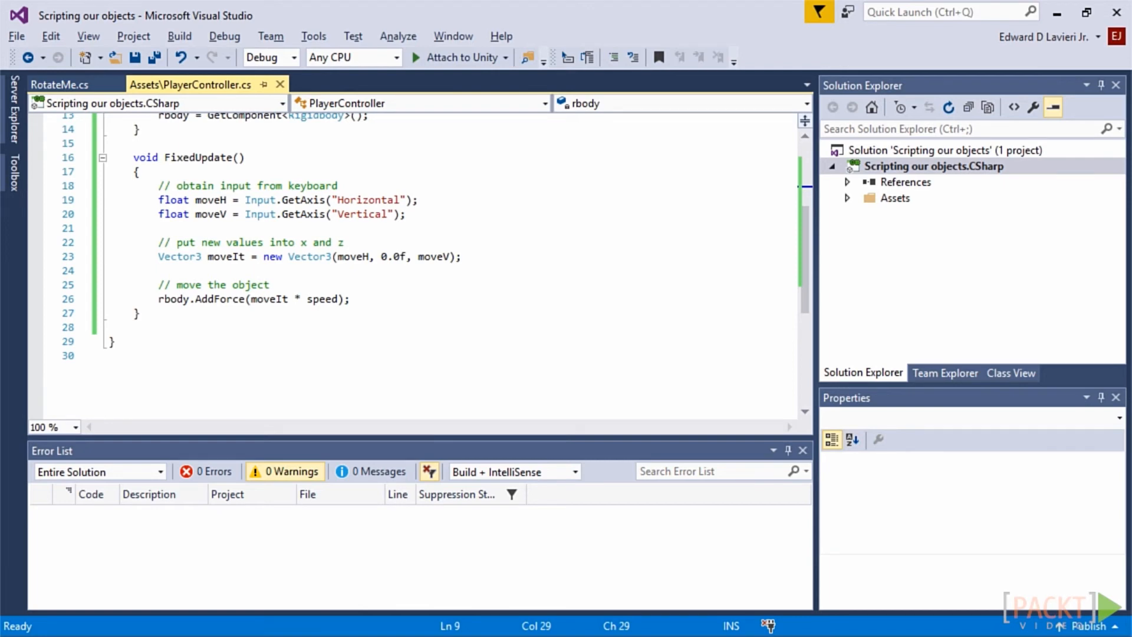
key("alt+Tab")
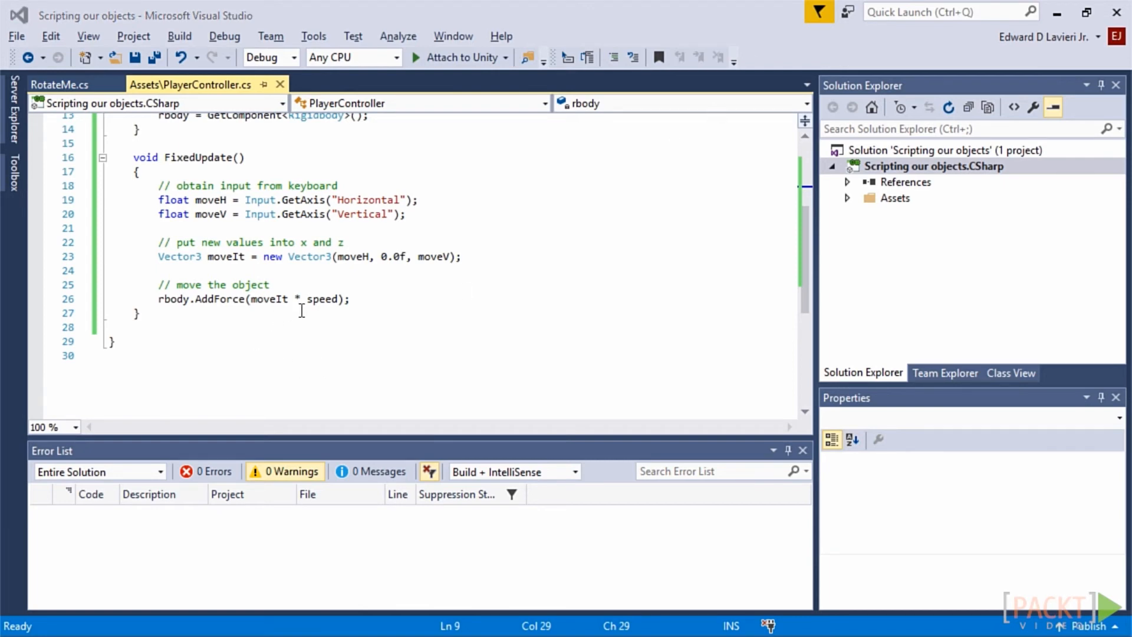
left_click(370, 320)
key("Return")
type("void OnTriggerEnter(Collider other) {     if (other.gameObject.CompareTag(\"cube\"))     {         other.gameObject.SetActive(false);     } }")
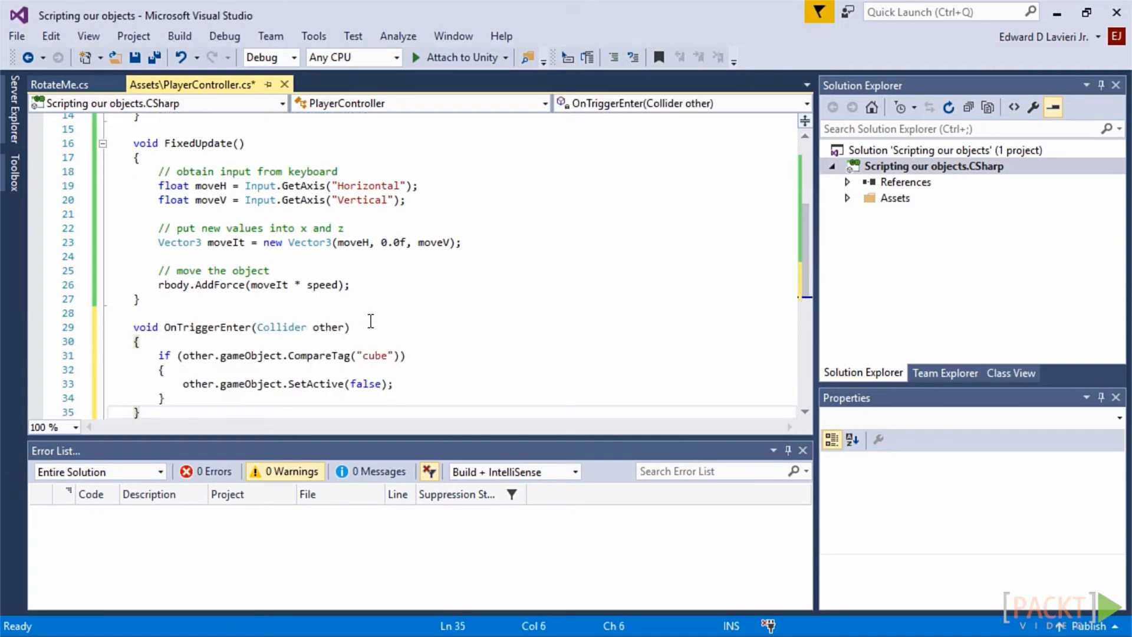
scroll(370, 320, "down", 1)
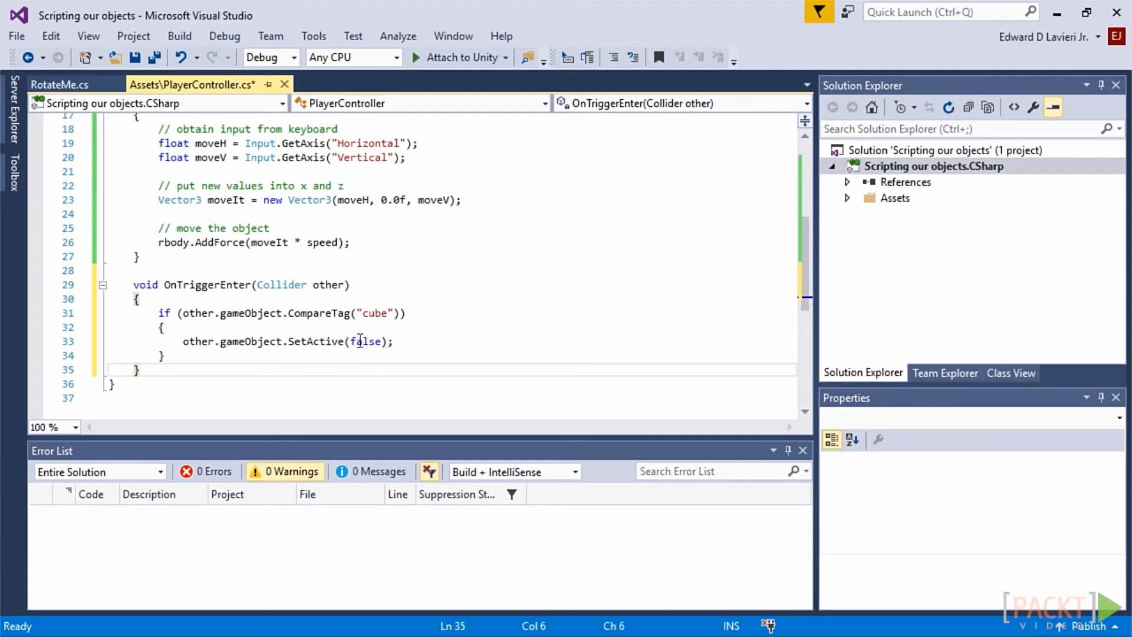
left_click(157, 56)
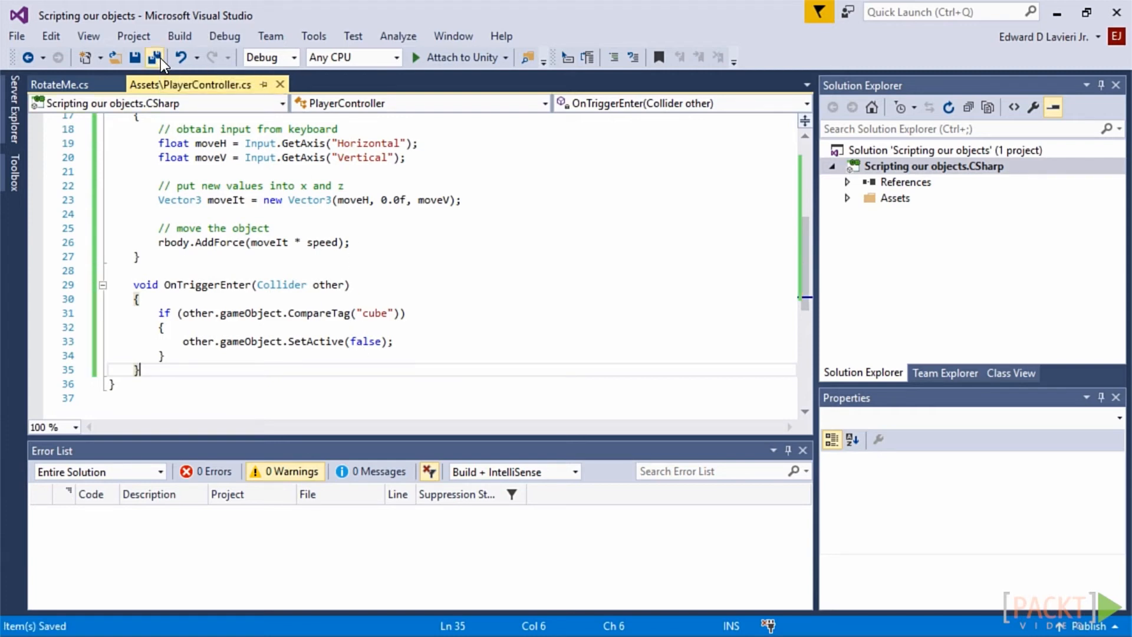
- Switch back to Unity and enable Is Trigger on the Box Collider of both Cube and Cube (1)
key("alt+Tab")
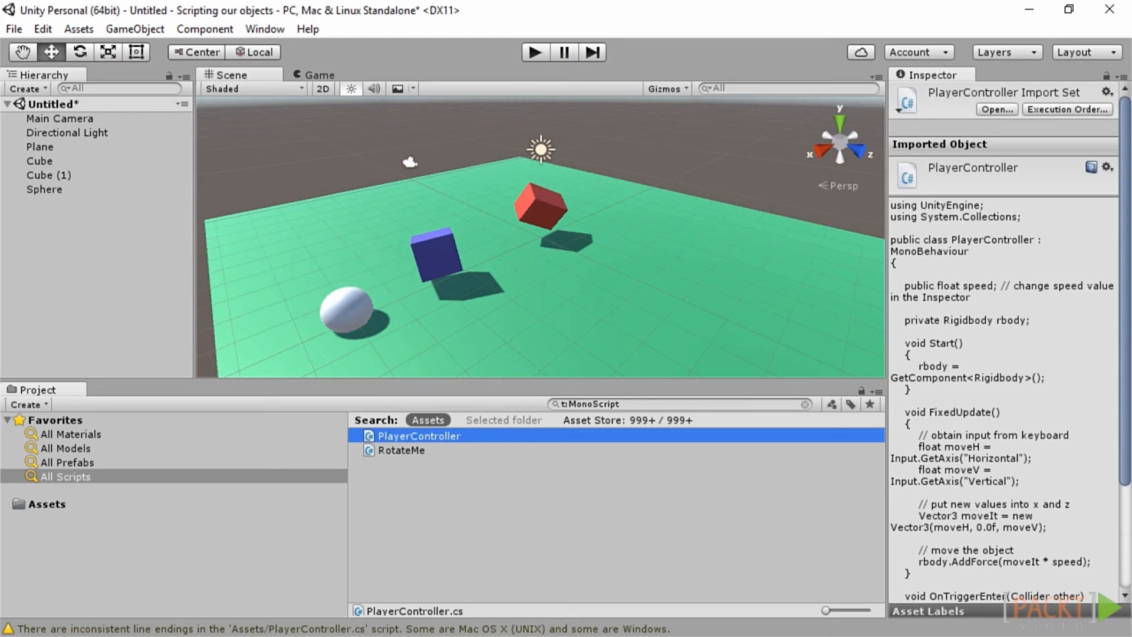
left_click(410, 97)
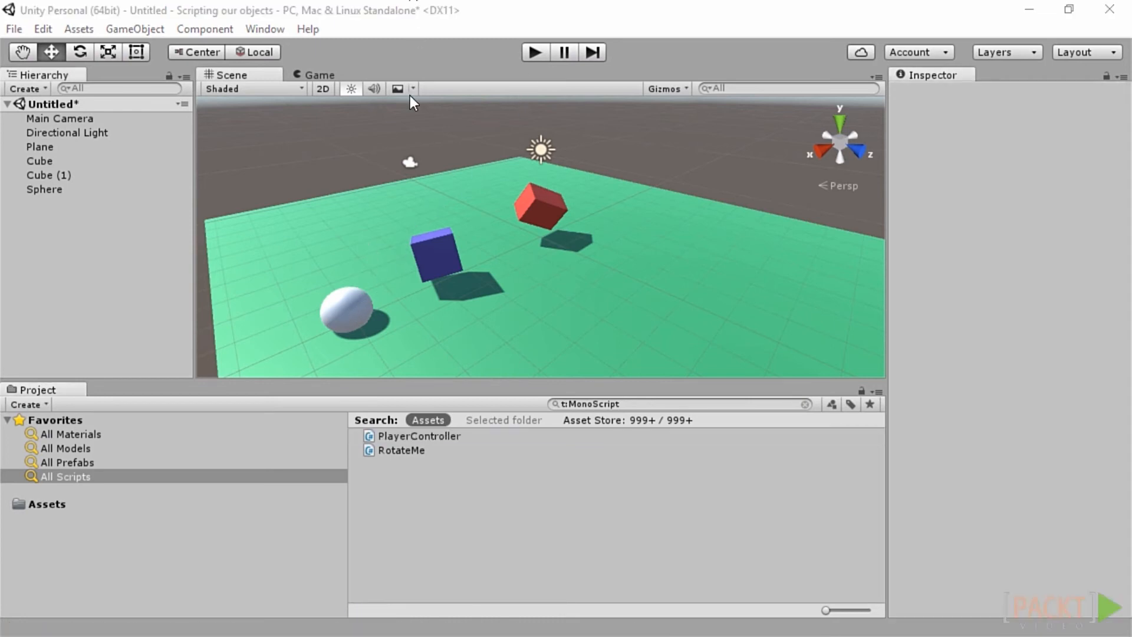
left_click(48, 159)
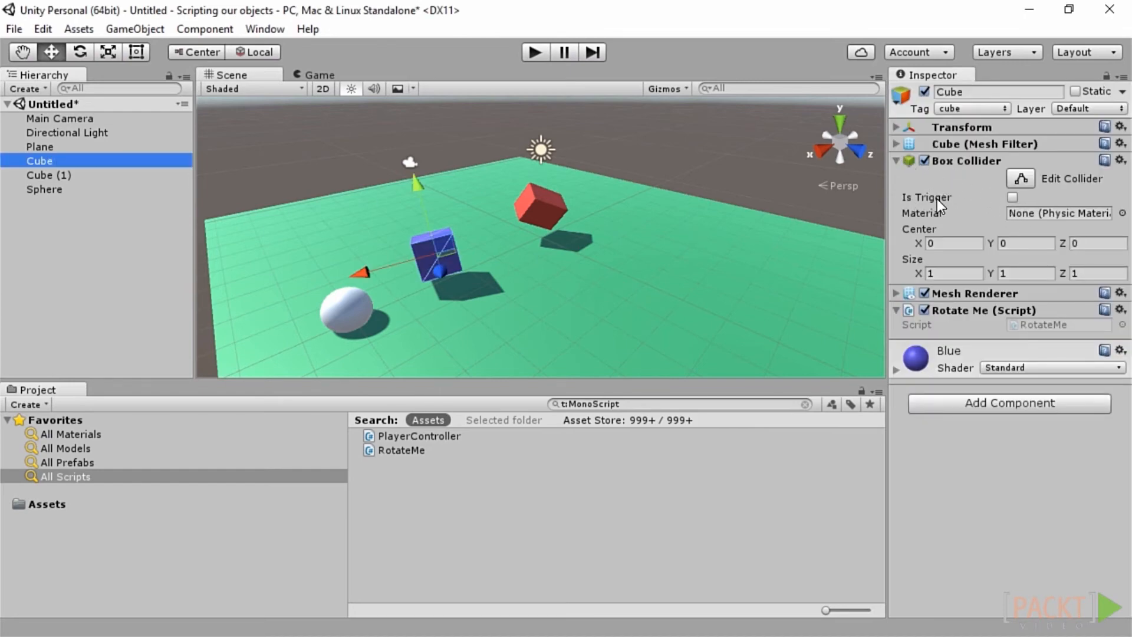
left_click(1012, 198)
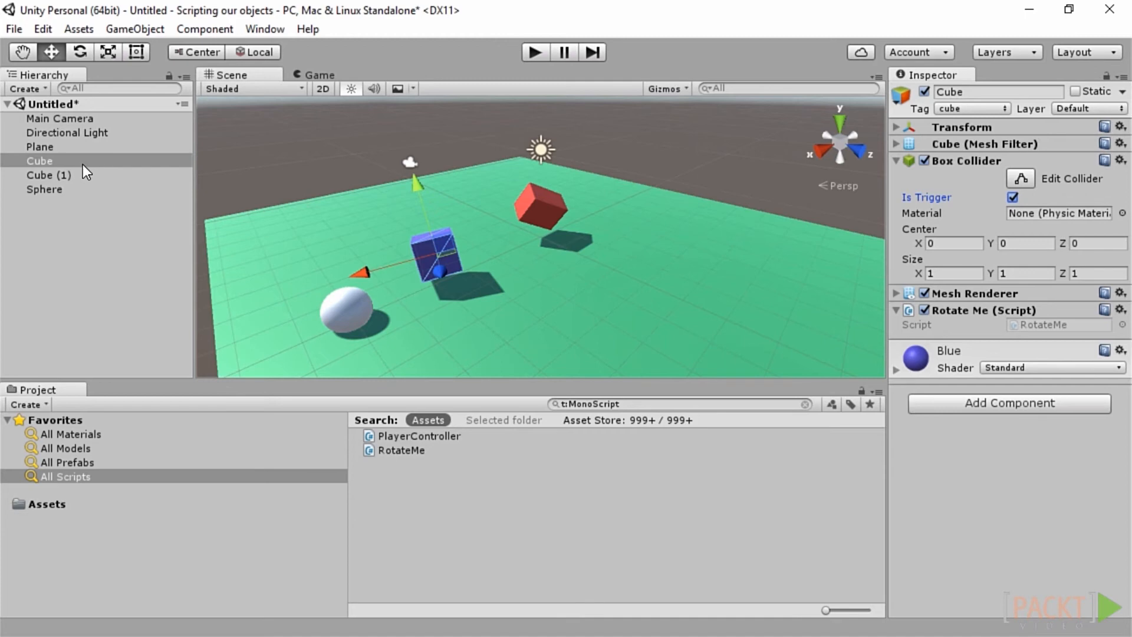
left_click(85, 173)
left_click(1013, 197)
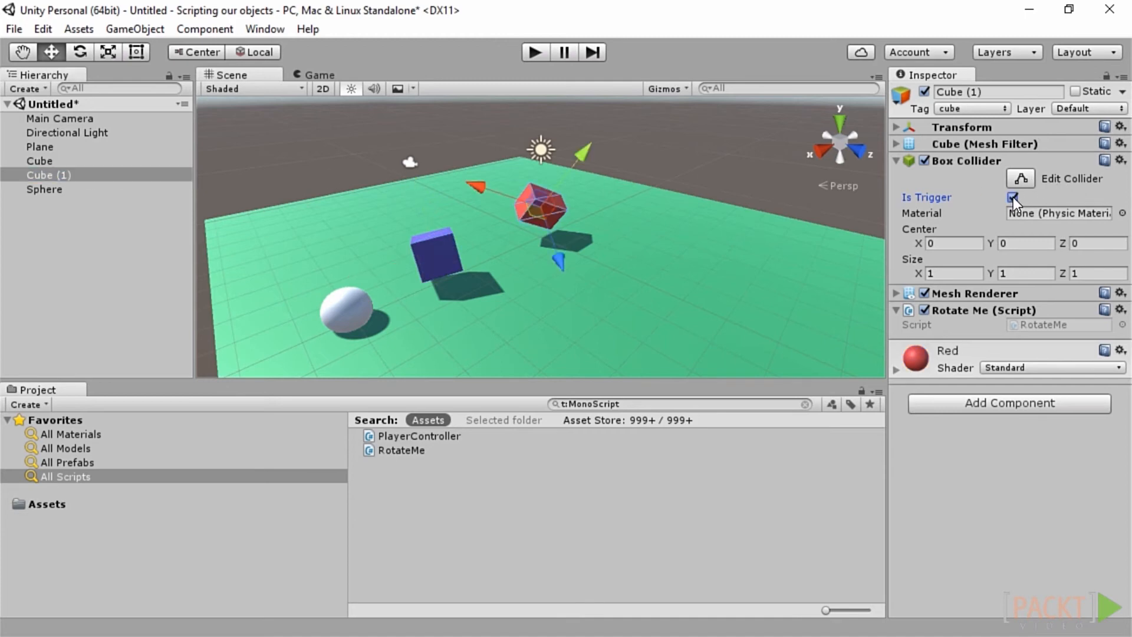
- Test-play the scene by rolling the sphere into both cubes, and stop the game
left_click(534, 53)
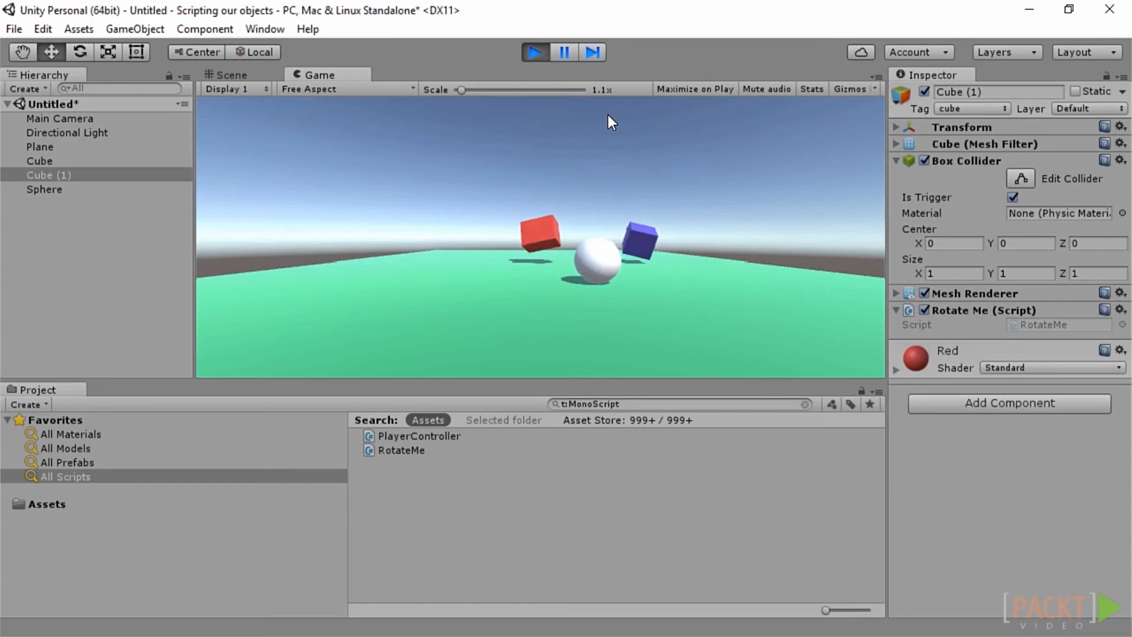
key("Right")
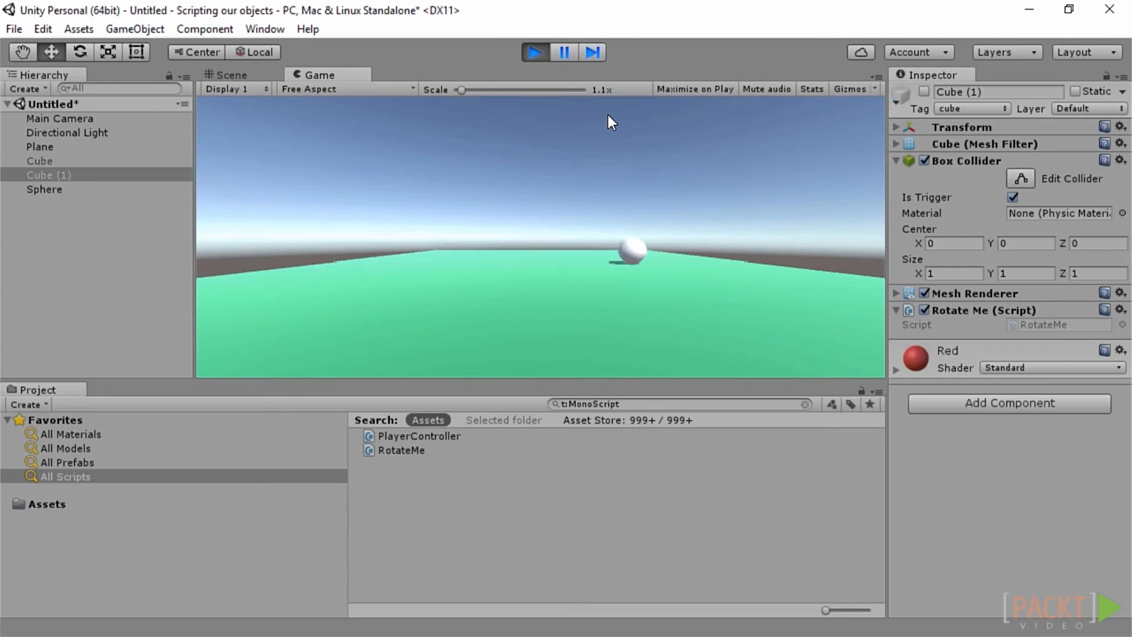
key("Left")
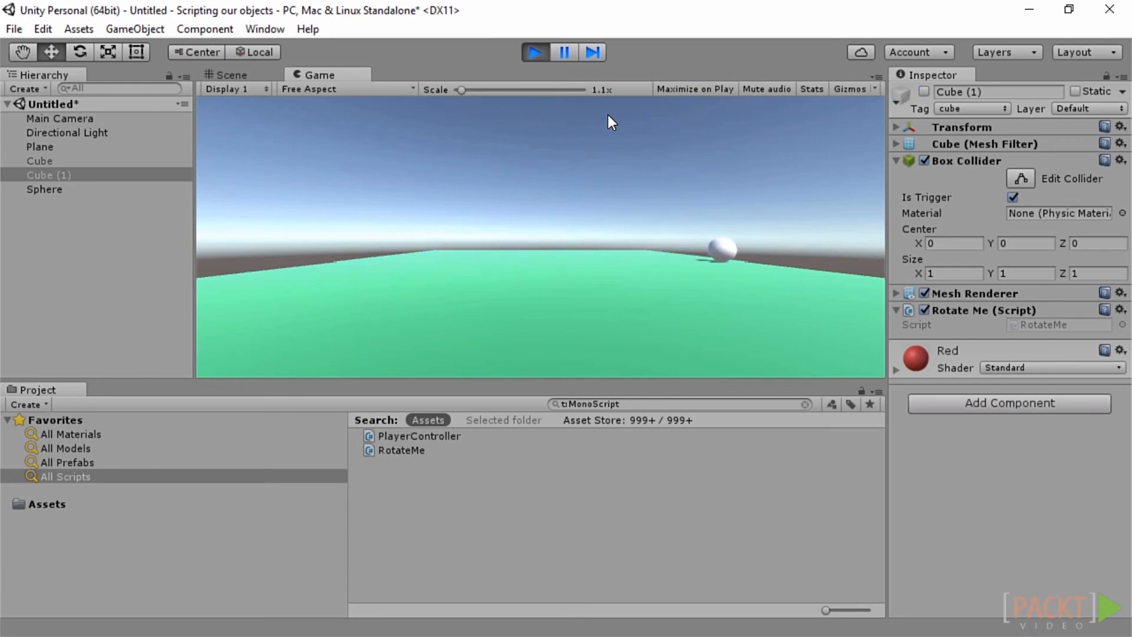
left_click(536, 50)
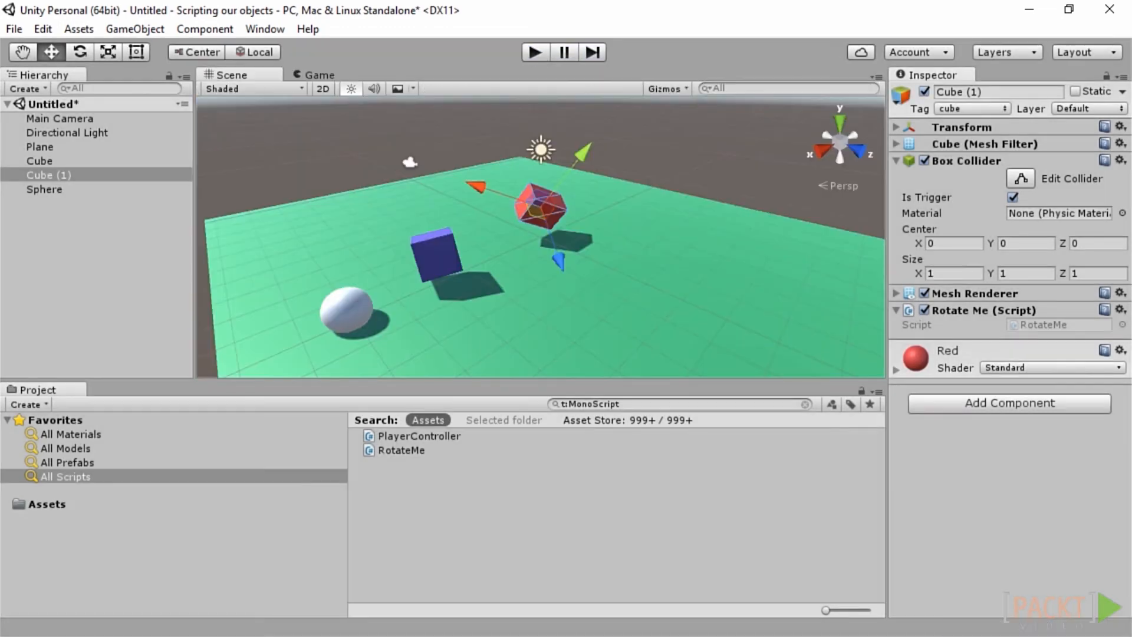
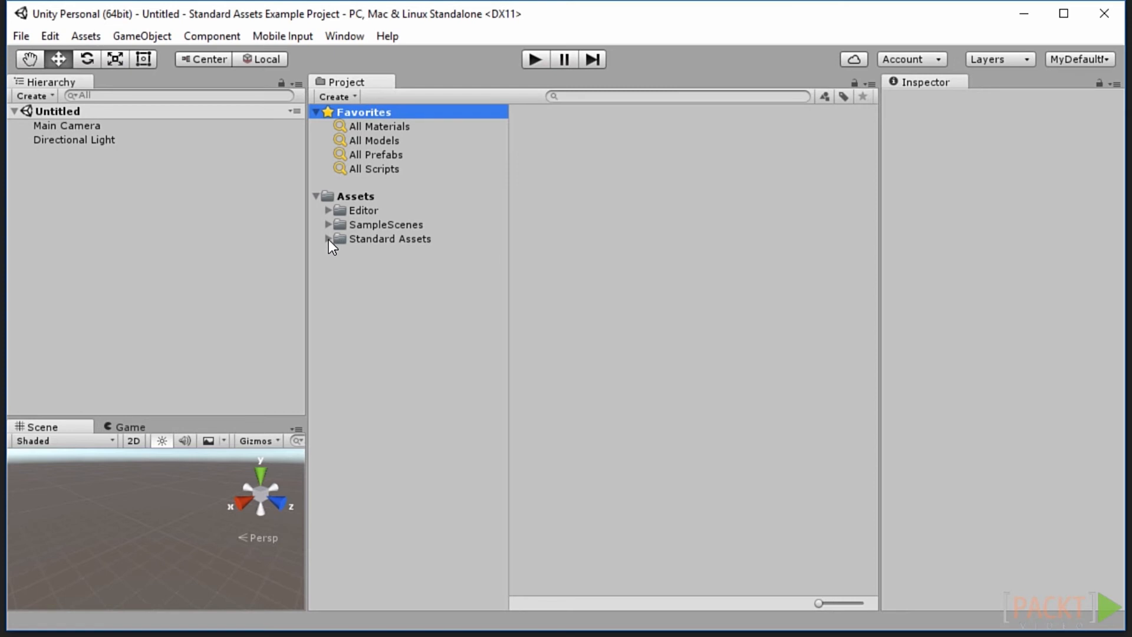
- In the Standard Assets Example Project, open the Materials folder under Standard Assets, Vehicles, Car
left_click(329, 239)
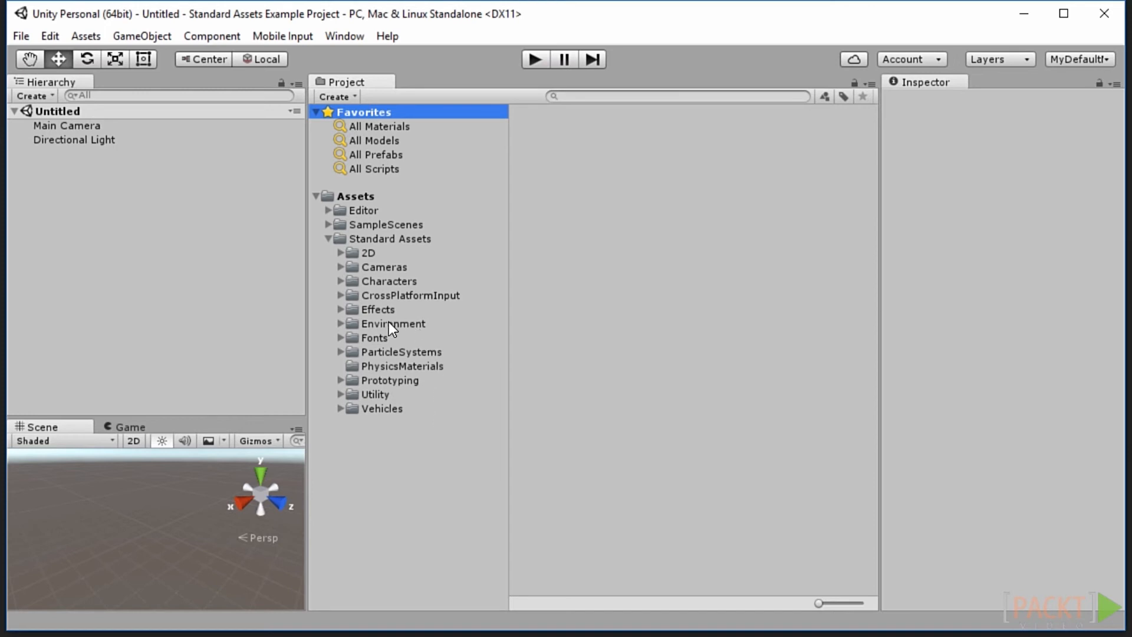
left_click(341, 408)
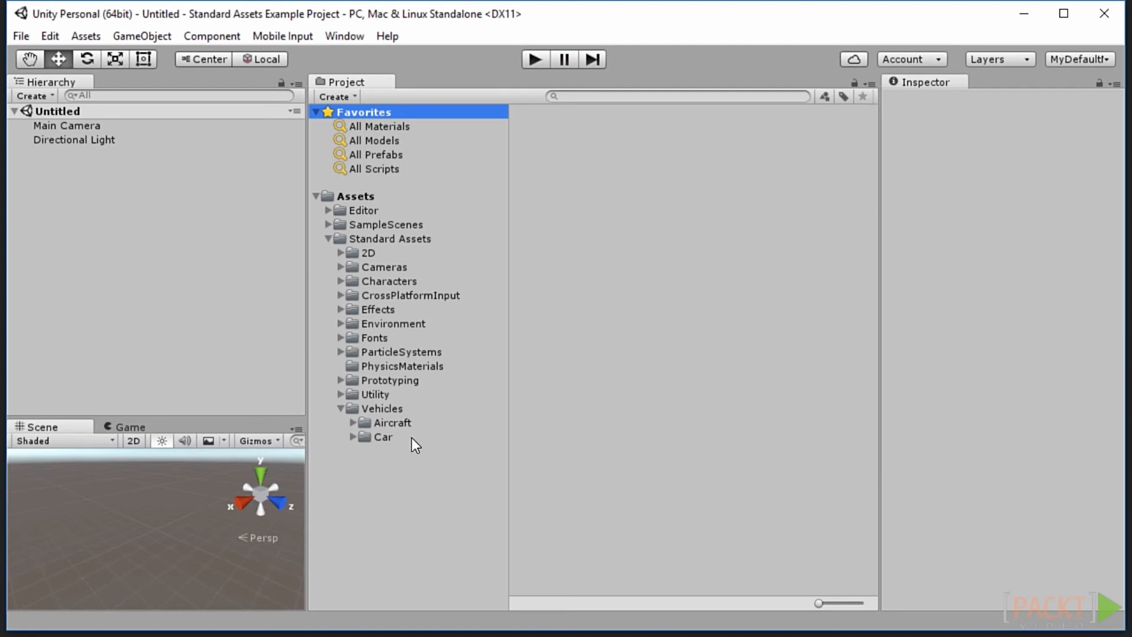
left_click(353, 438)
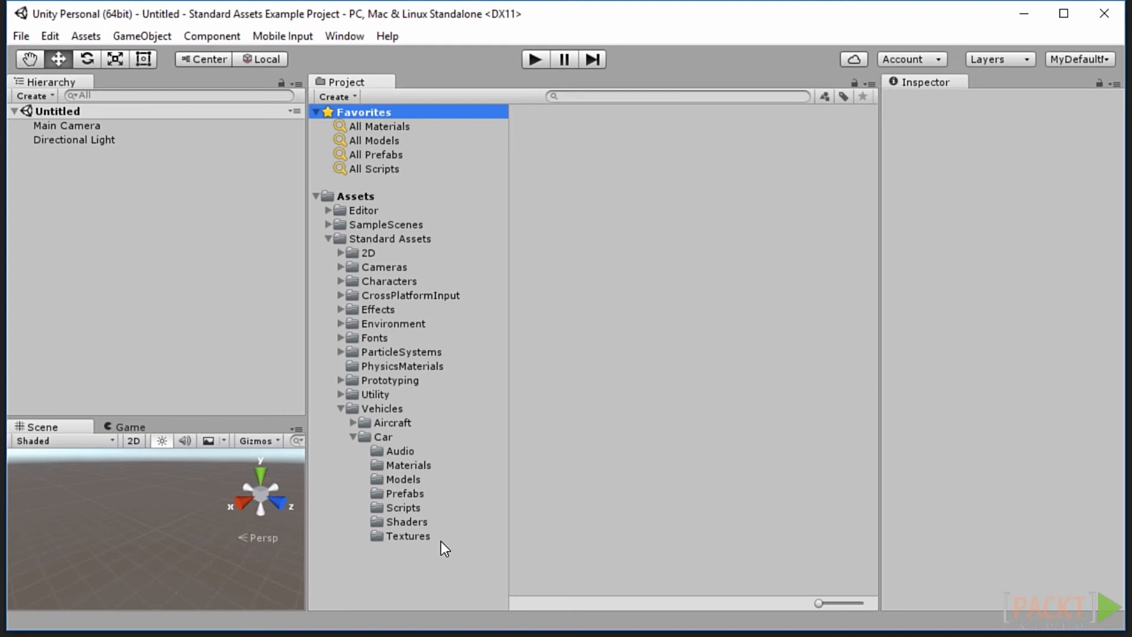
left_click(427, 465)
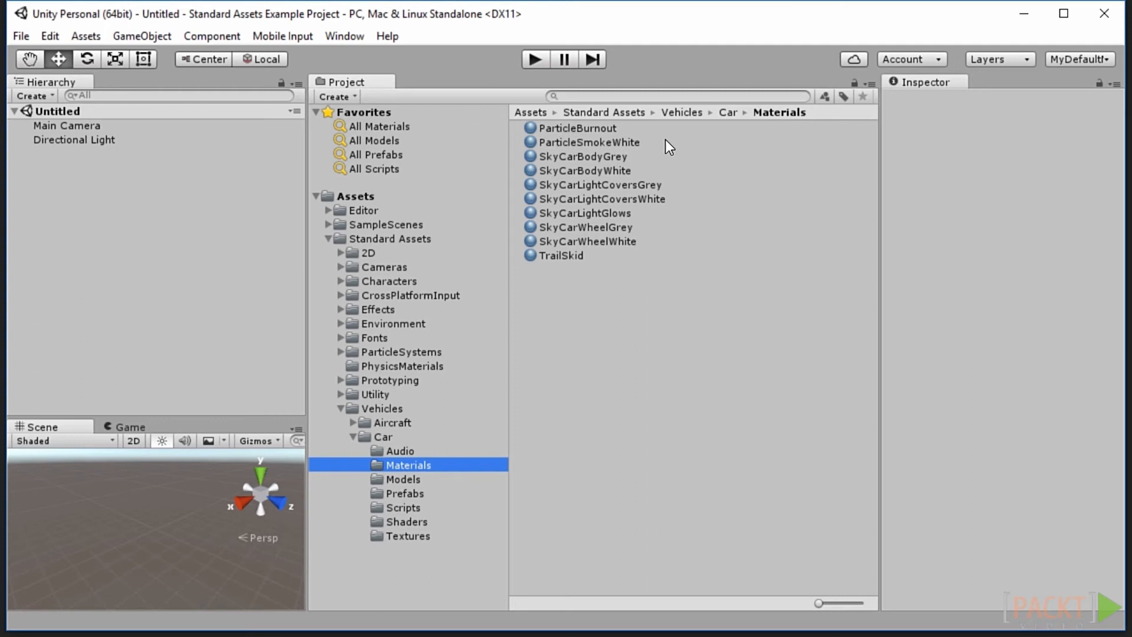
- Enlarge the material preview and examine the particle, SkyCar body, light cover and white wheel materials
left_click(607, 129)
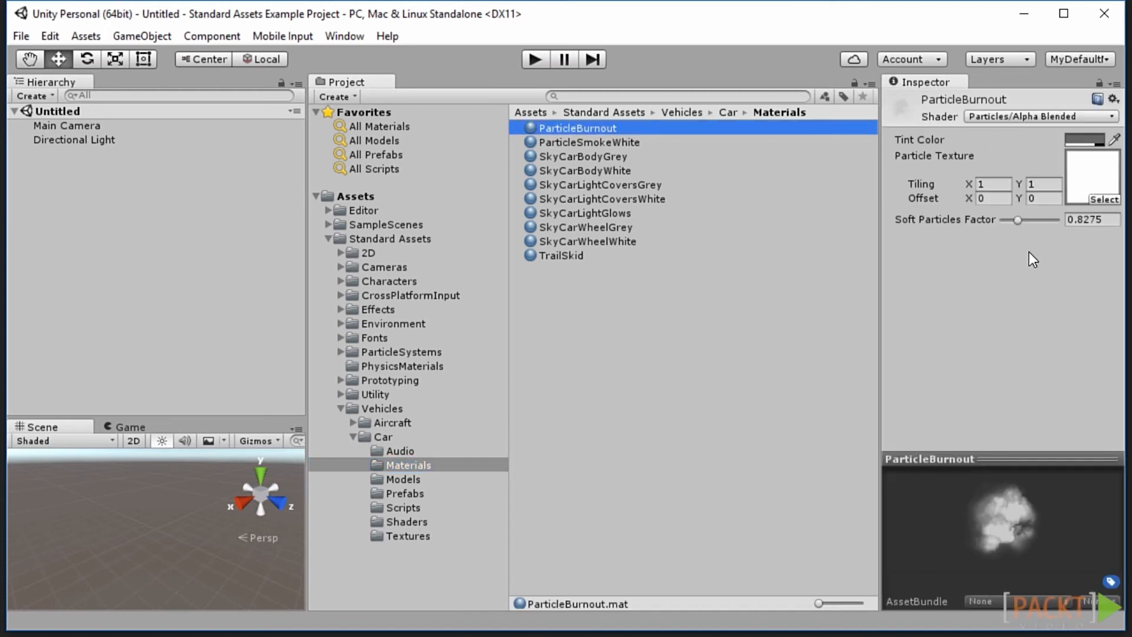
left_click_drag(1006, 453, 987, 277)
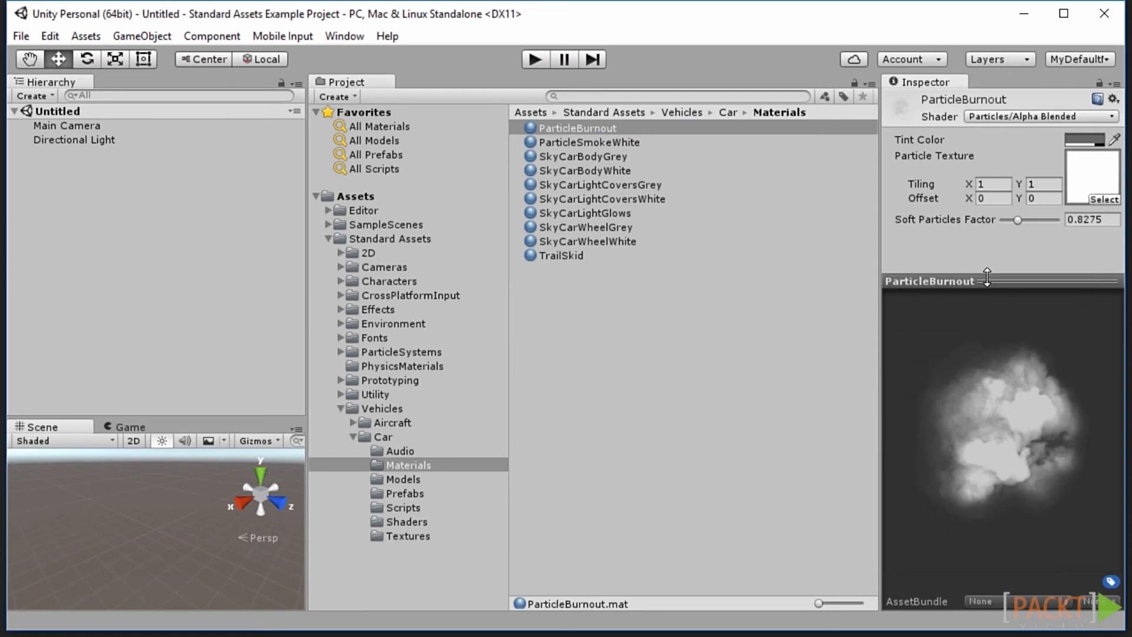
left_click(629, 143)
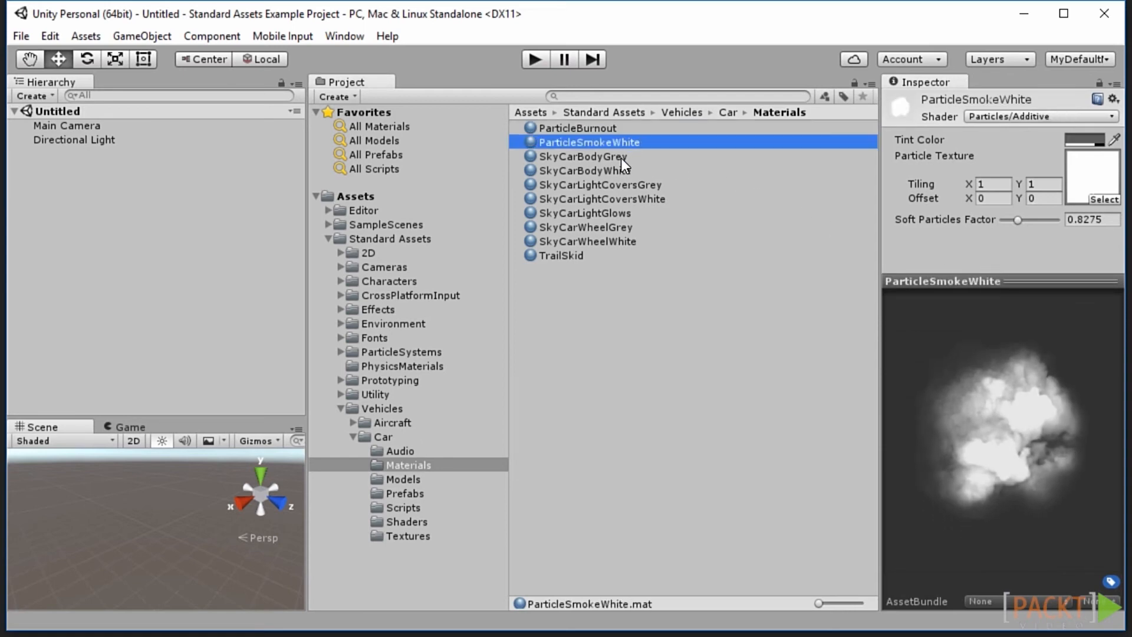
left_click(620, 157)
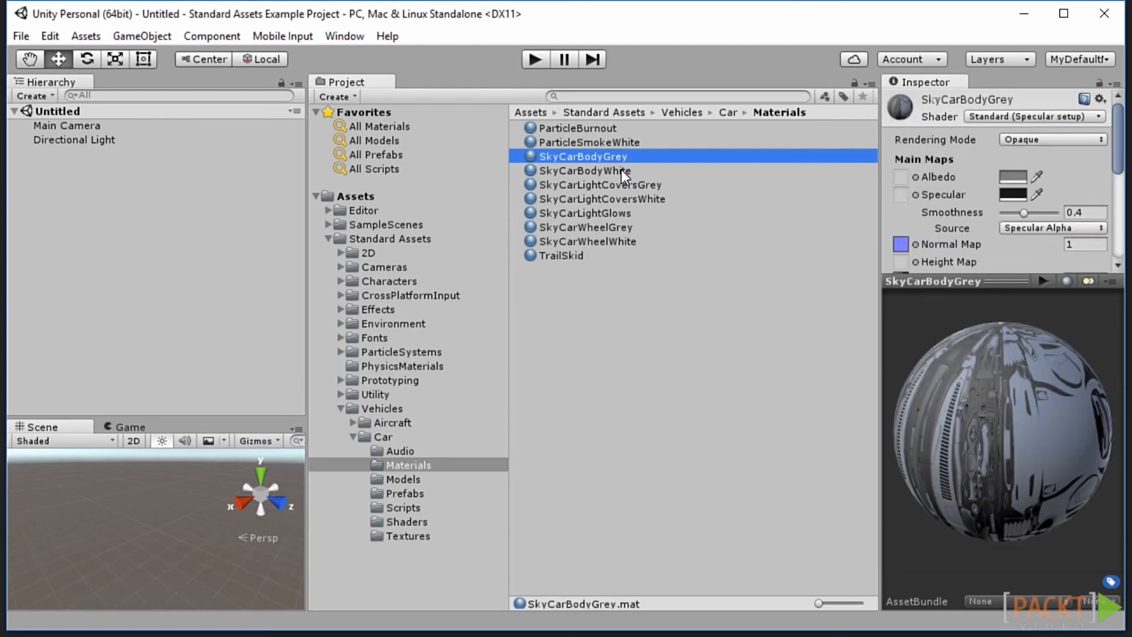
left_click(620, 175)
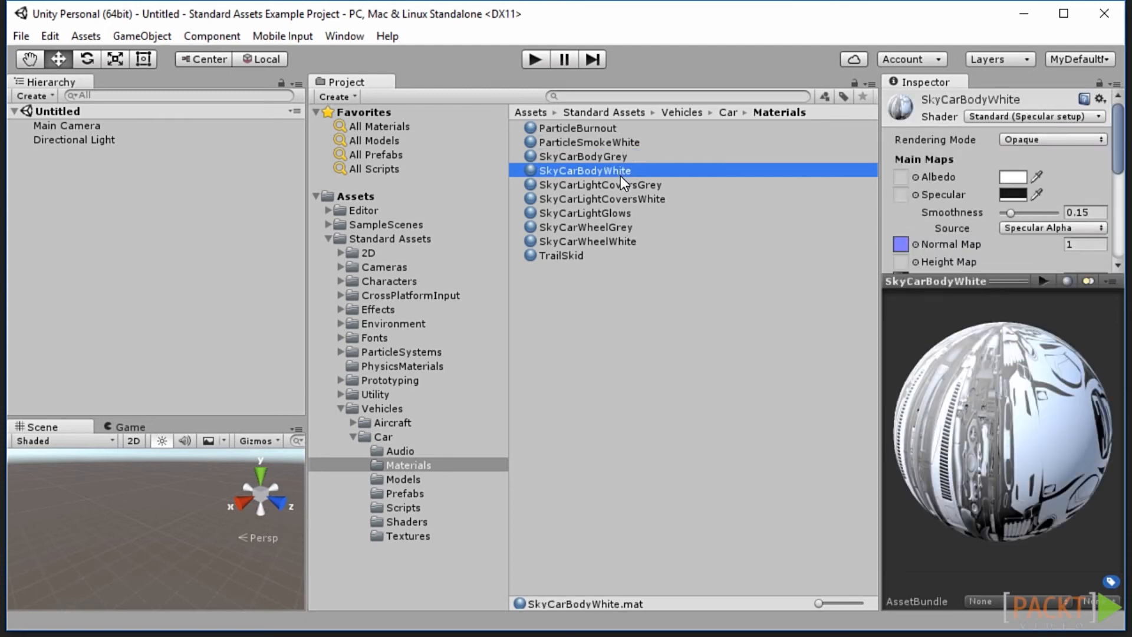
left_click(636, 186)
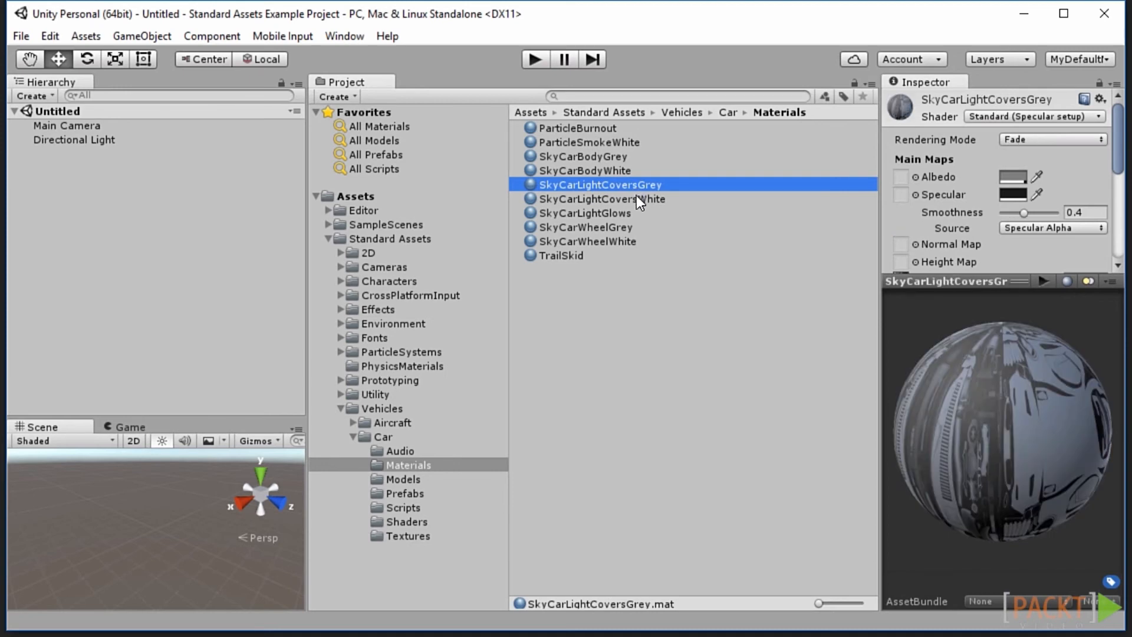
left_click(635, 201)
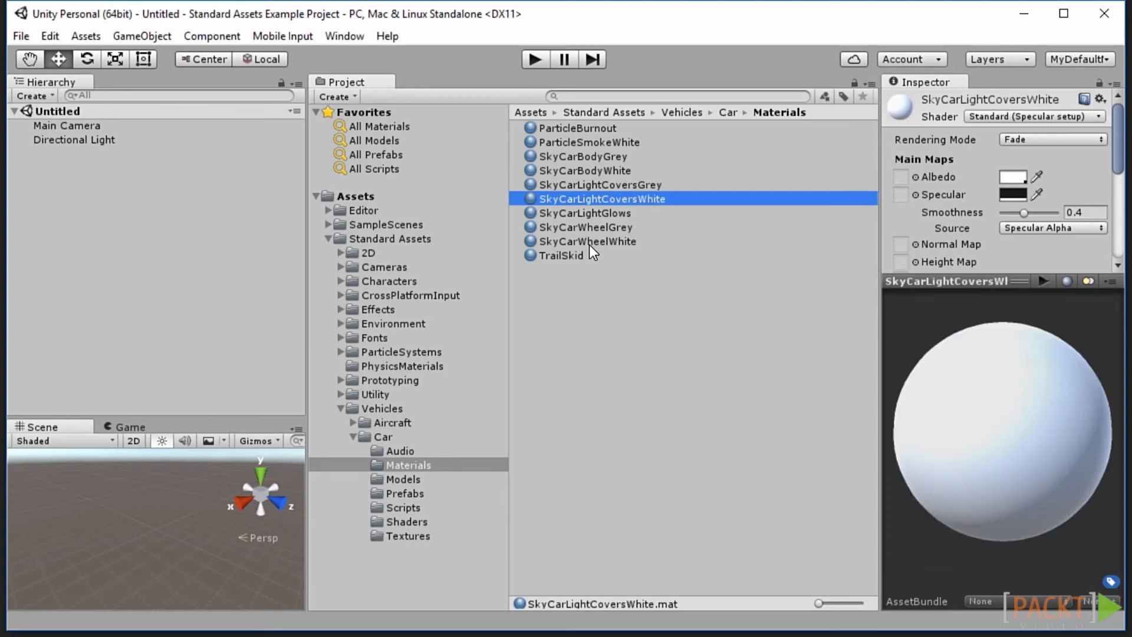
left_click(608, 238)
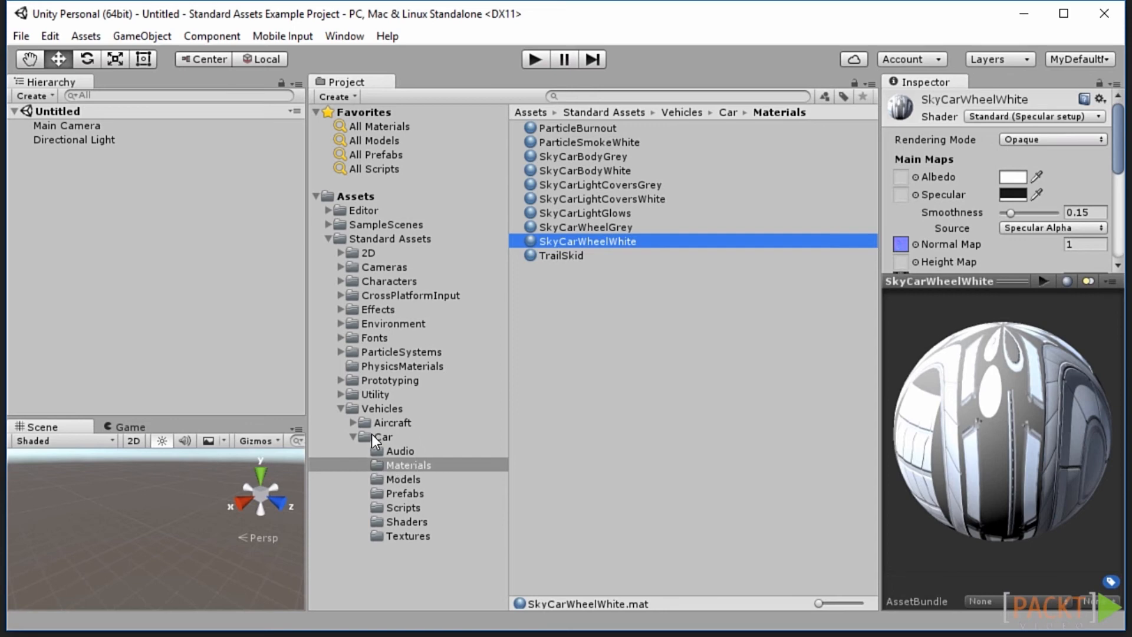
- Create a new material named CandyAppleRed in the Car Materials folder
left_click(382, 466)
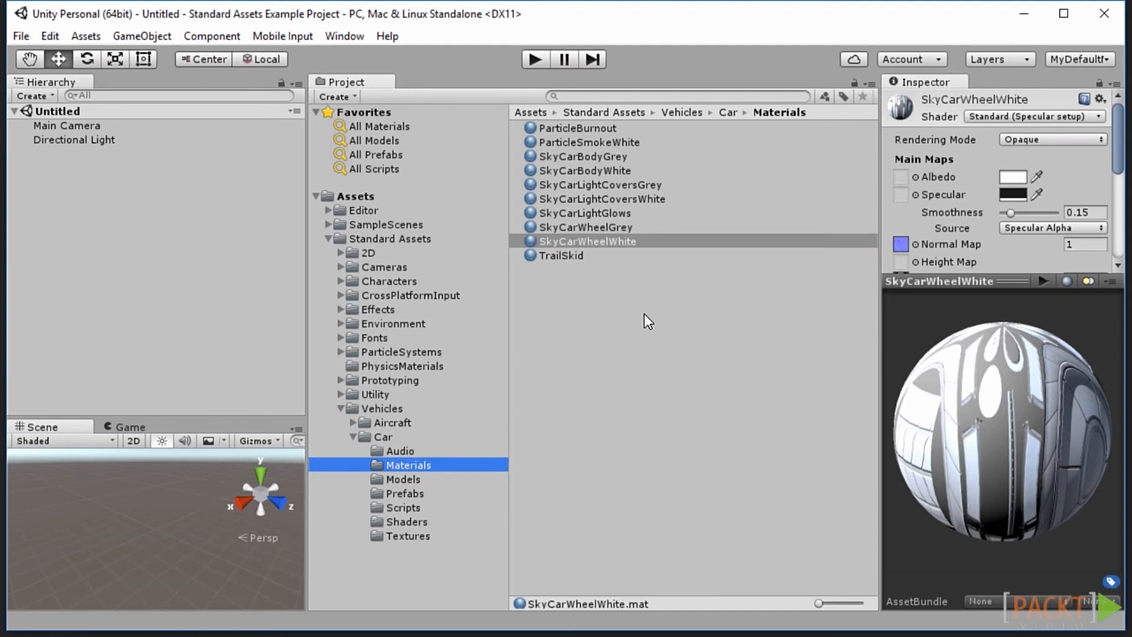
left_click(94, 41)
mouse_move(110, 55)
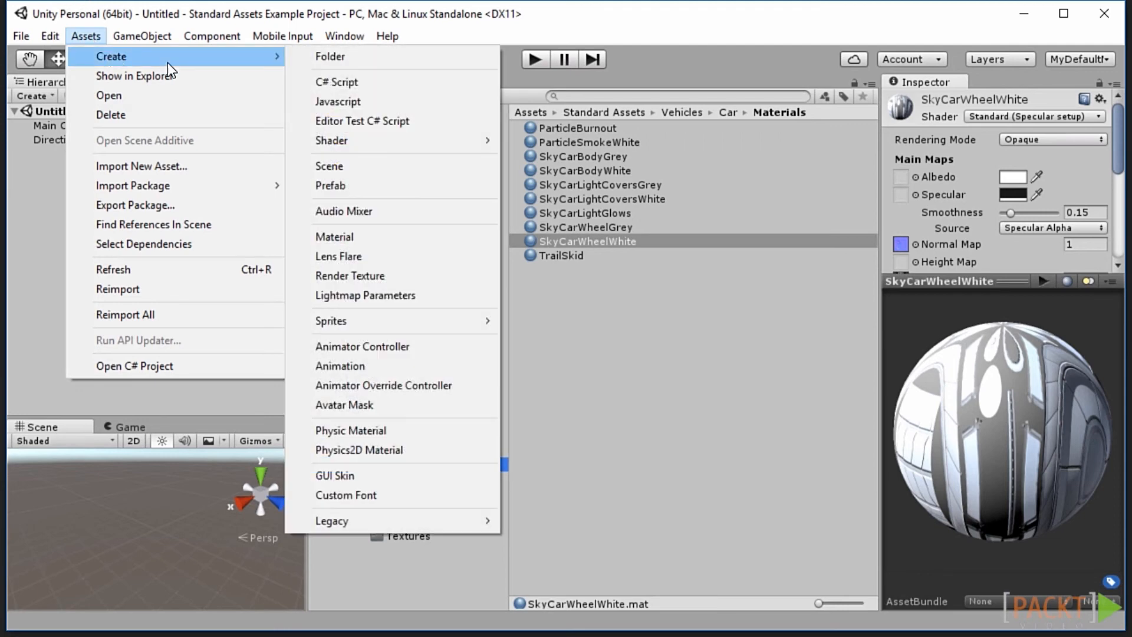
left_click(415, 236)
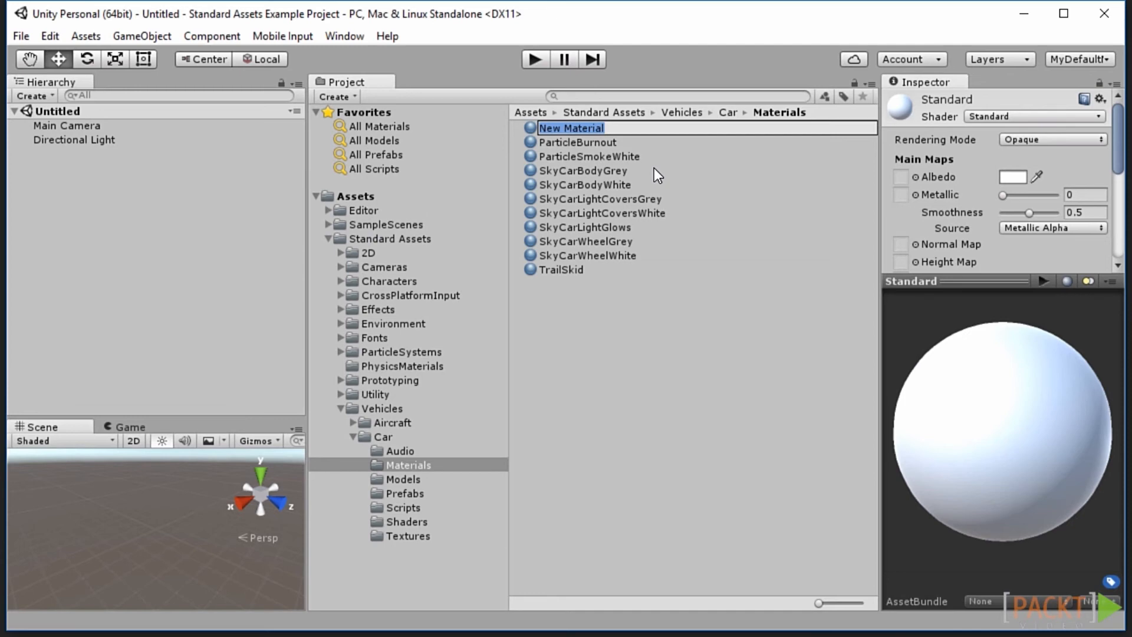
type("CandyAppleRed")
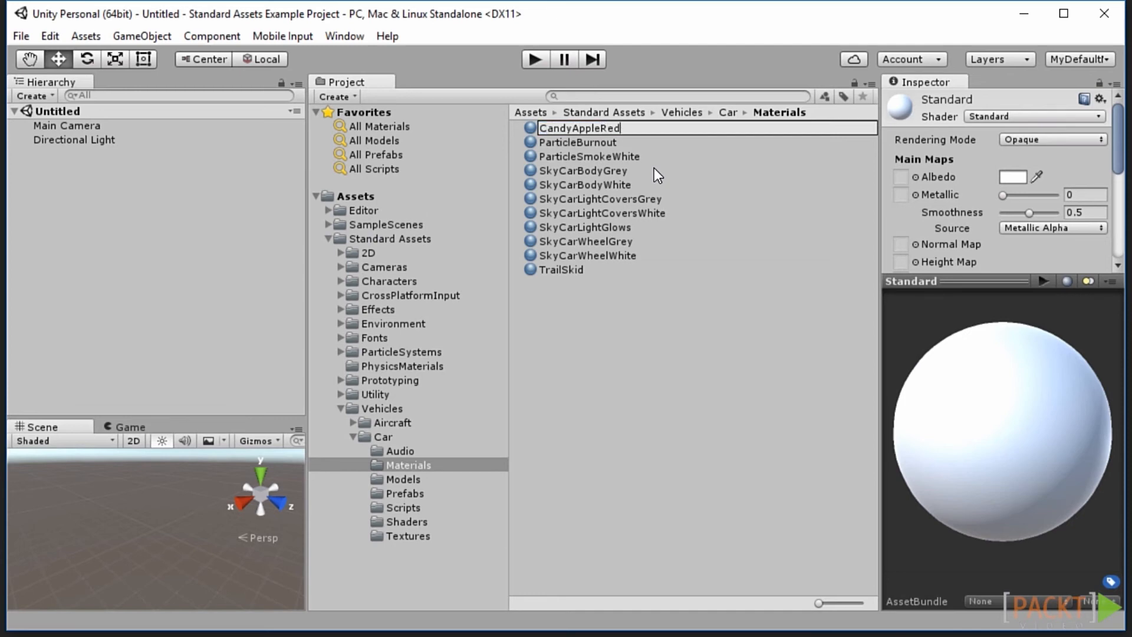
key("Return")
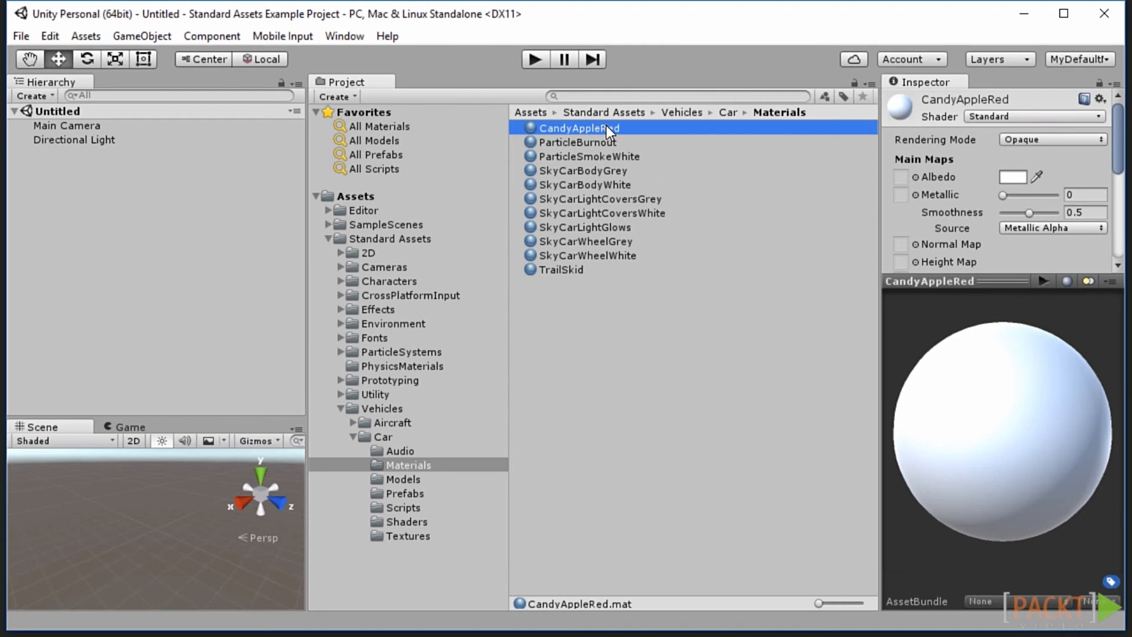
- Set the CandyAppleRed material's albedo color to red, hex EA1F1FFF
left_click(1021, 179)
left_click(872, 271)
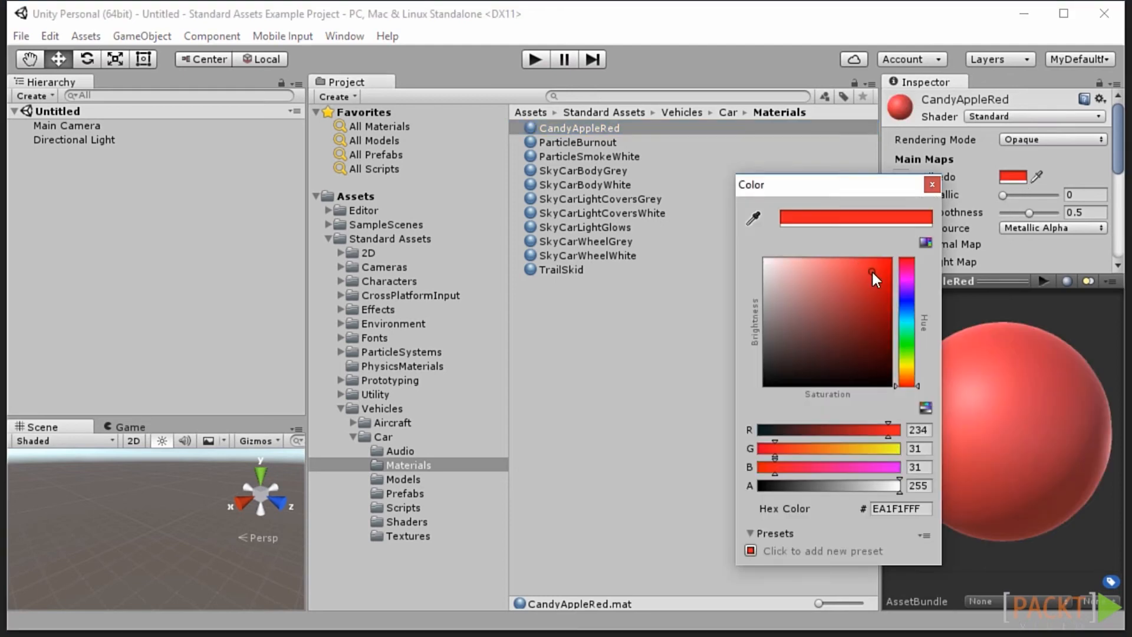
left_click(932, 185)
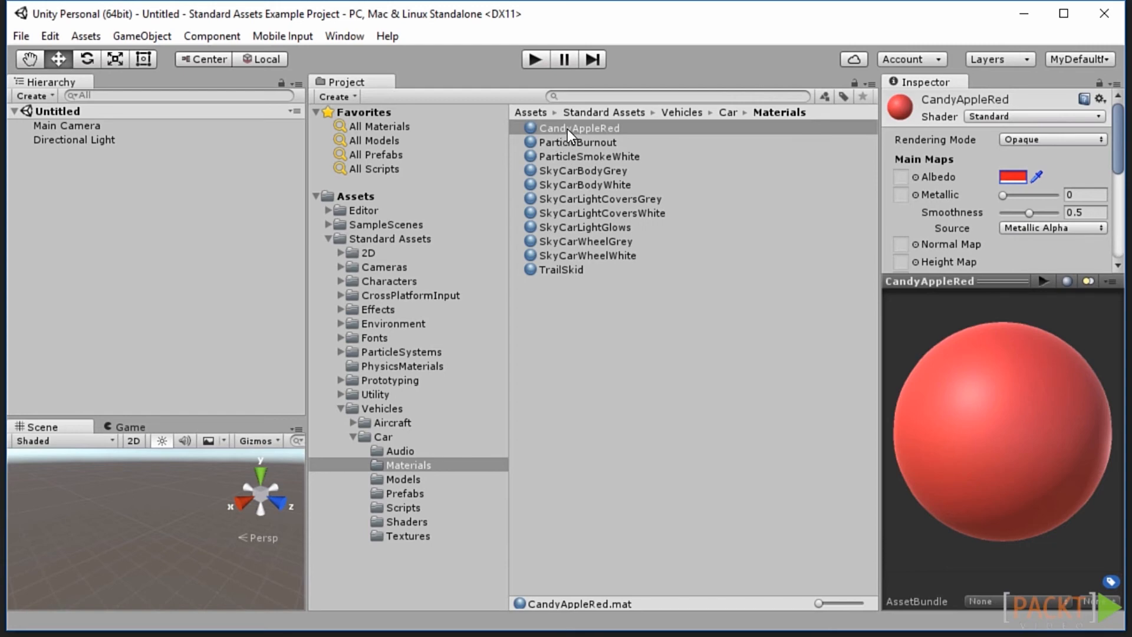
- Move the CandyAppleRed material from the Car Materials folder to the Aircraft Materials folder
left_click(354, 423)
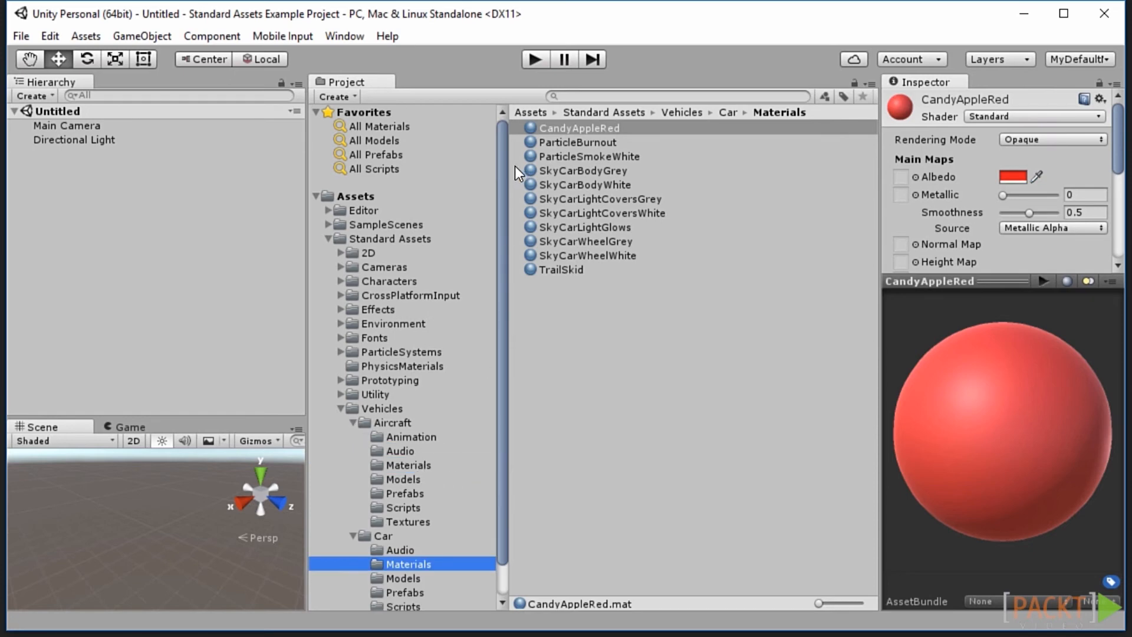
scroll(503, 189, "down", 3)
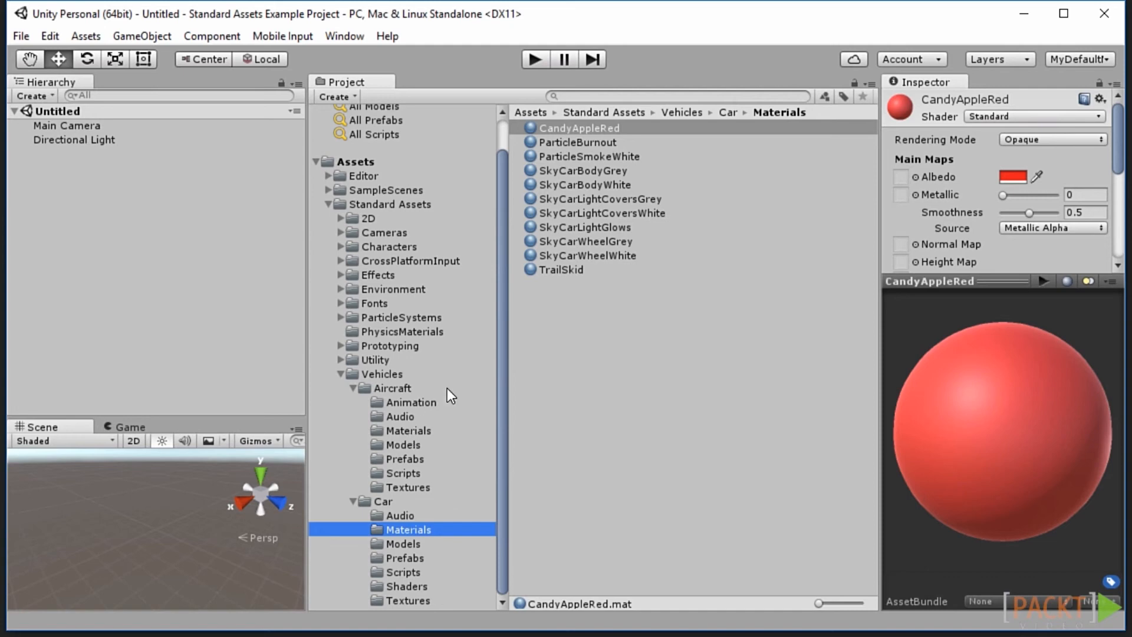
left_click_drag(585, 128, 407, 429)
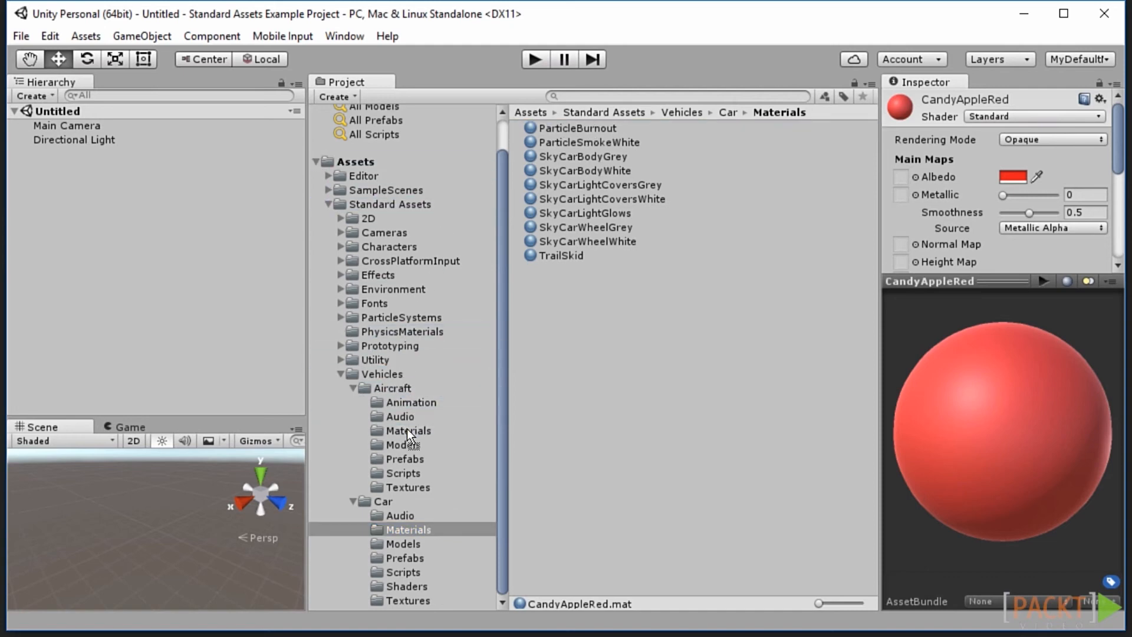
- Collapse the Car folder, open the Aircraft Materials folder and preview the AircraftWingsPropellerBlurGrey material
left_click(351, 501)
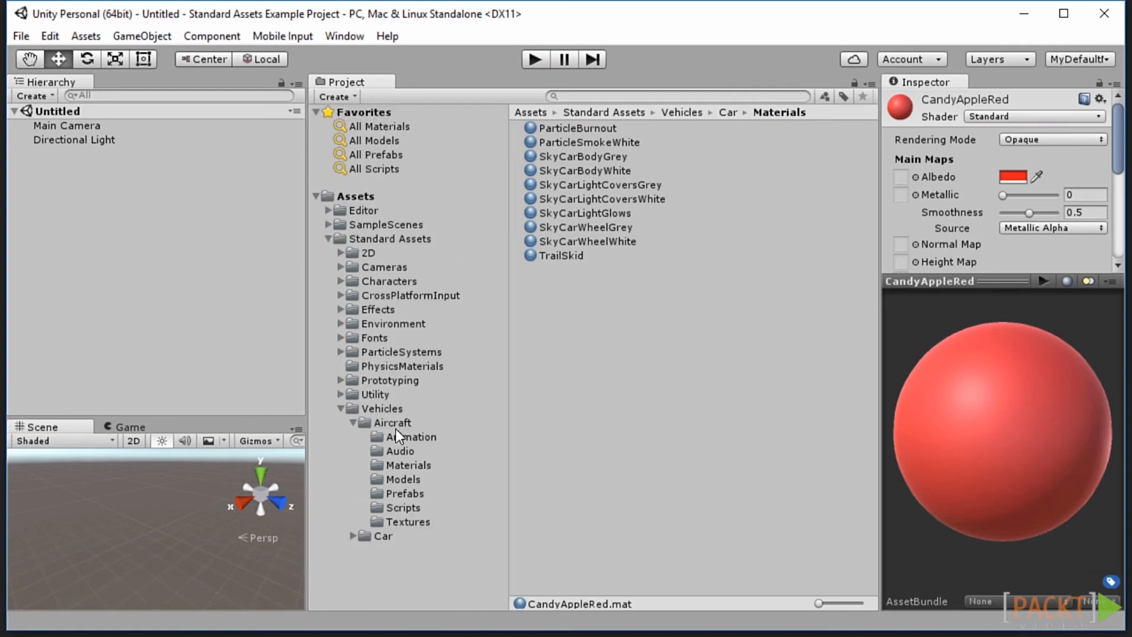
left_click(406, 466)
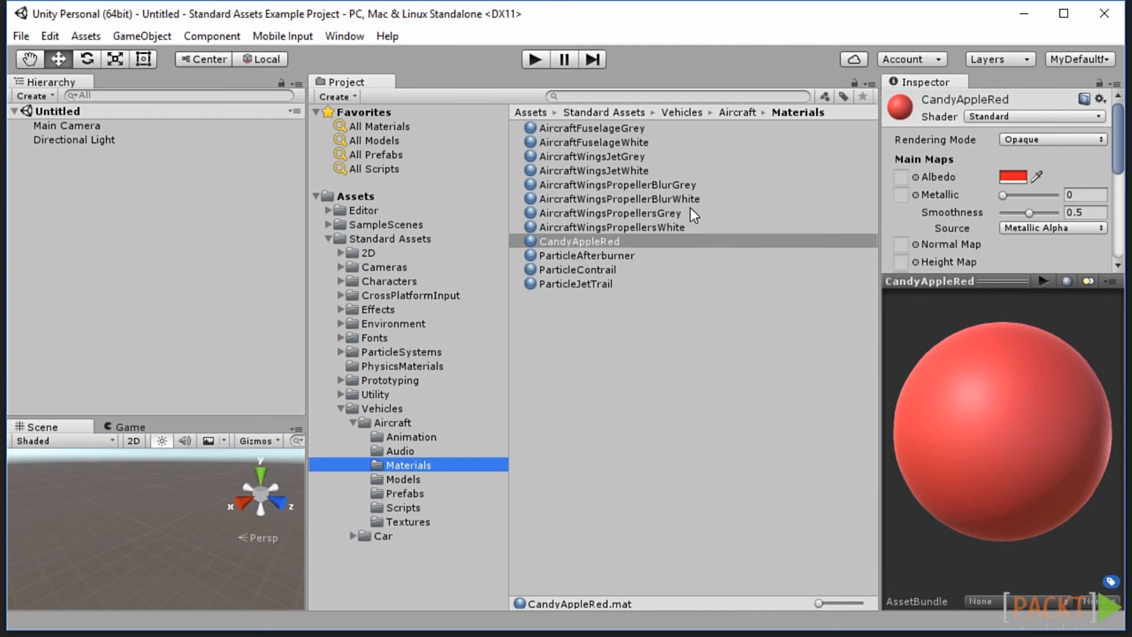
left_click(642, 184)
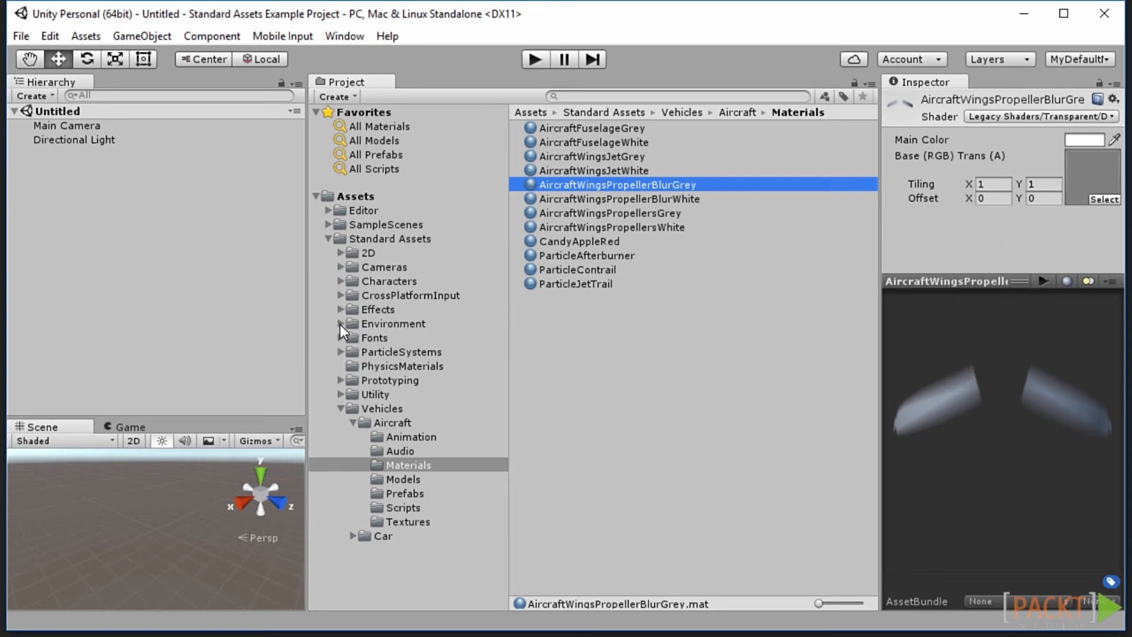
- Examine the ThirdPersonCharacter assets under Characters, including the HumanoidMidAir animation contents and the Scripts folder
left_click(340, 281)
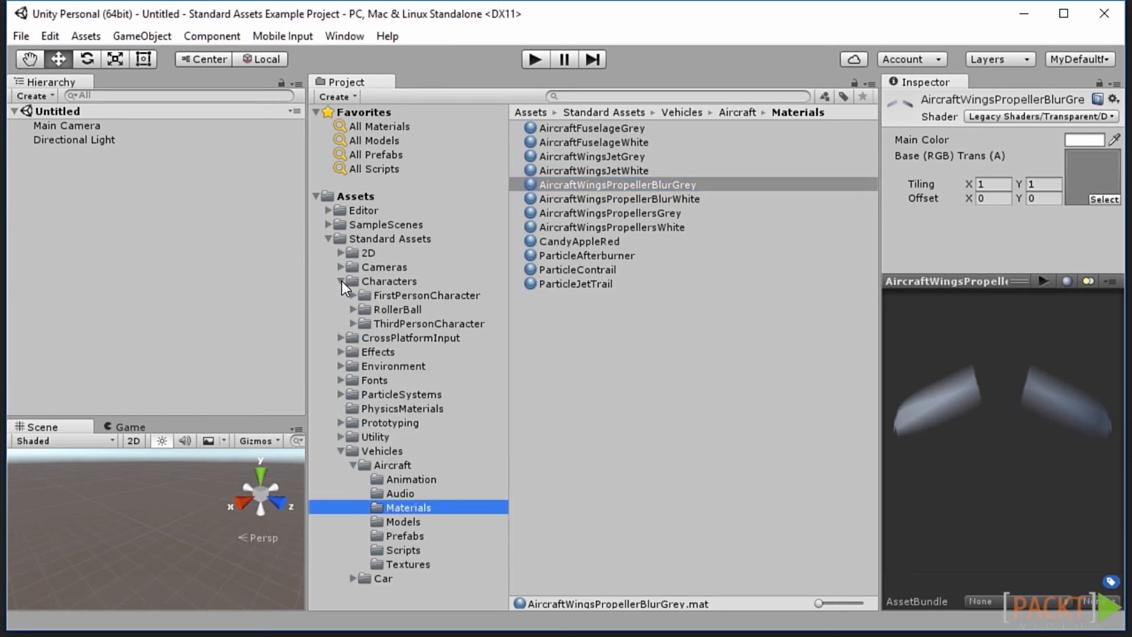
left_click(352, 323)
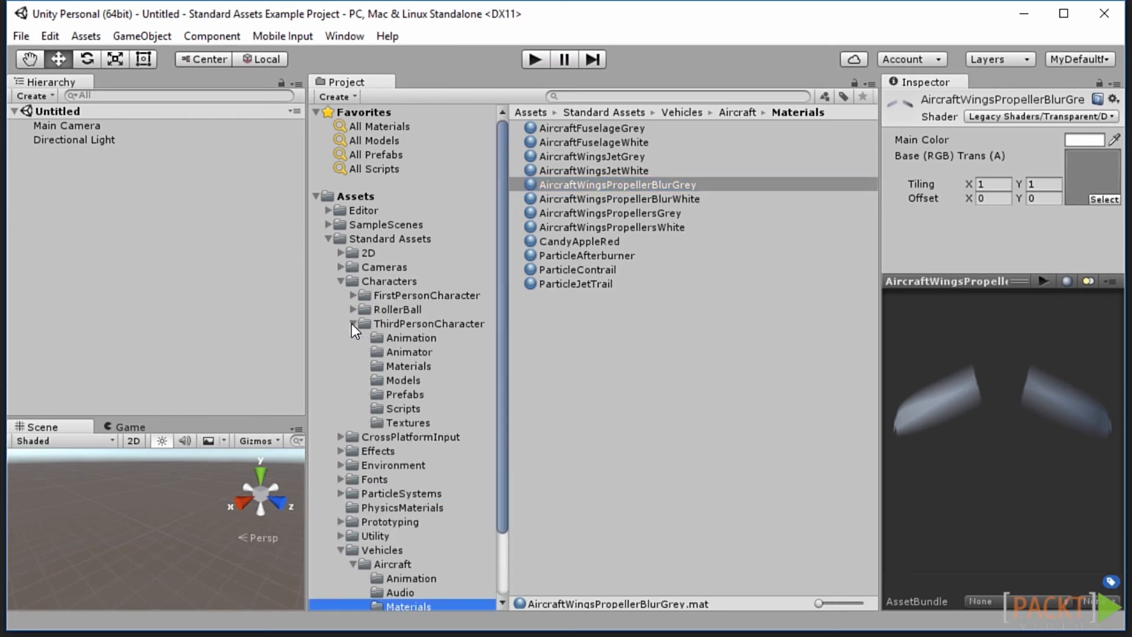
left_click(413, 337)
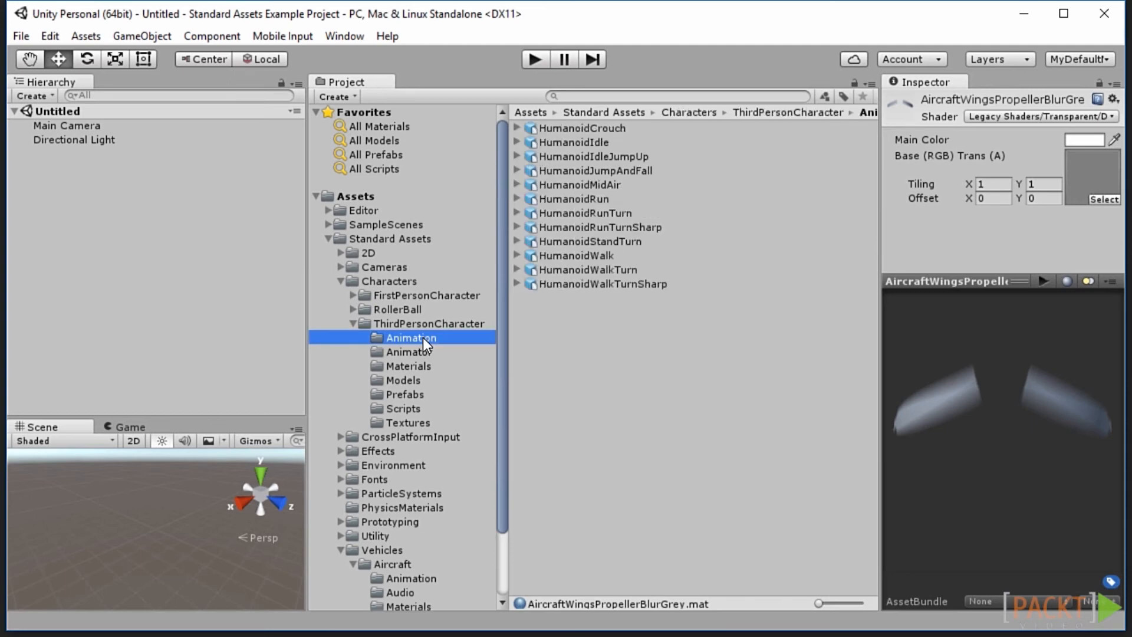
left_click(516, 185)
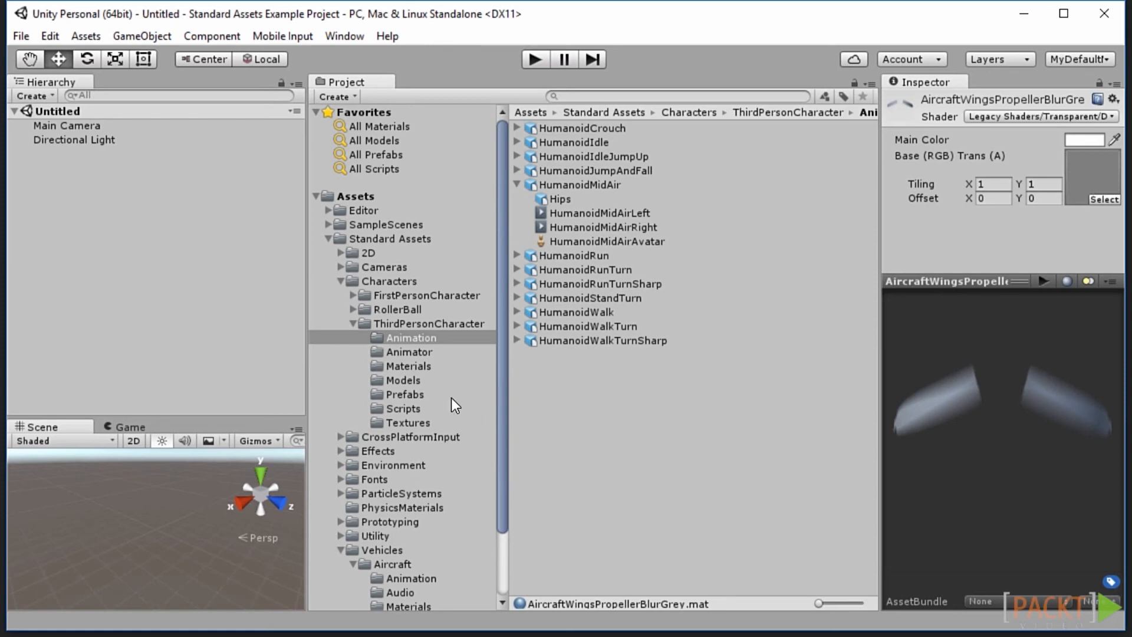
left_click(401, 408)
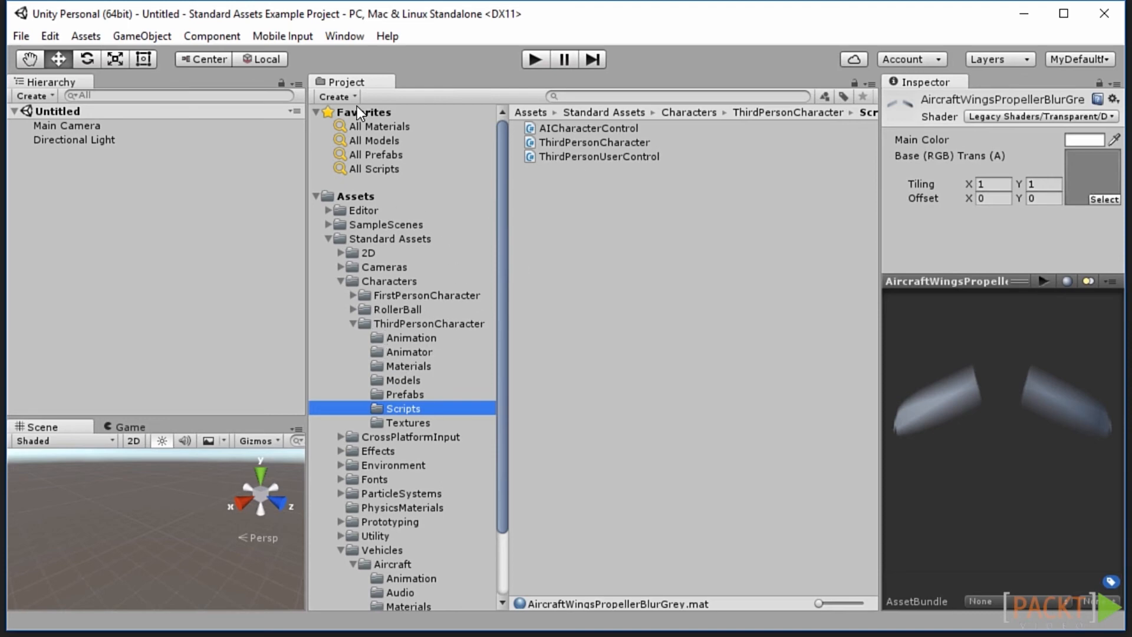
- List all scripts in the project through the All Scripts favorite and look through them
left_click(381, 169)
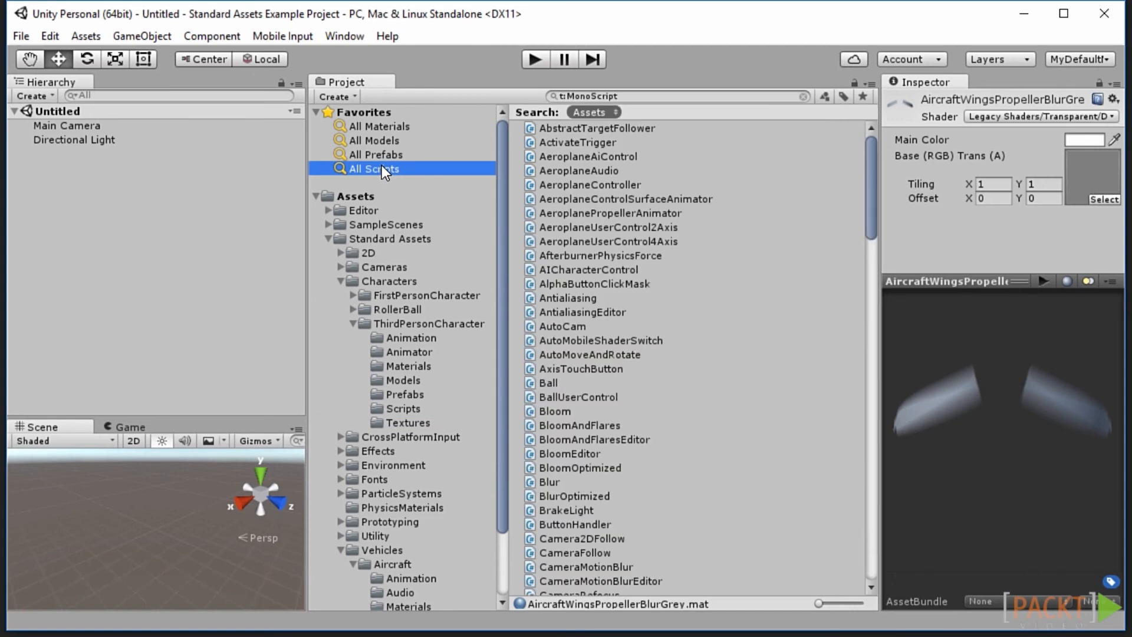
scroll(647, 370, "down", 20)
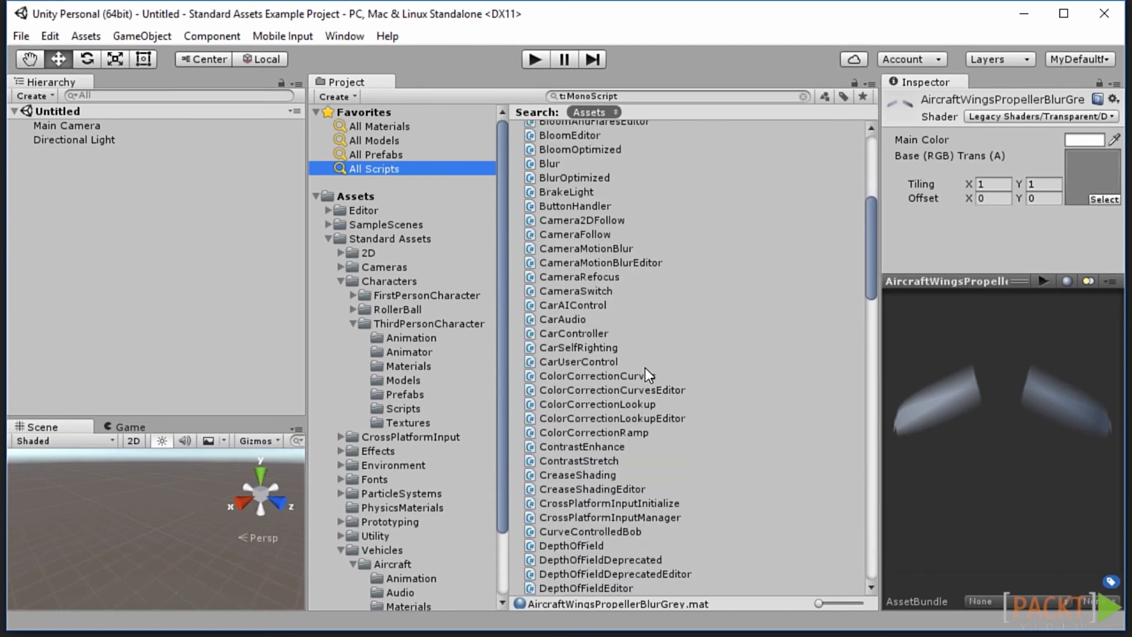
scroll(646, 370, "down", 20)
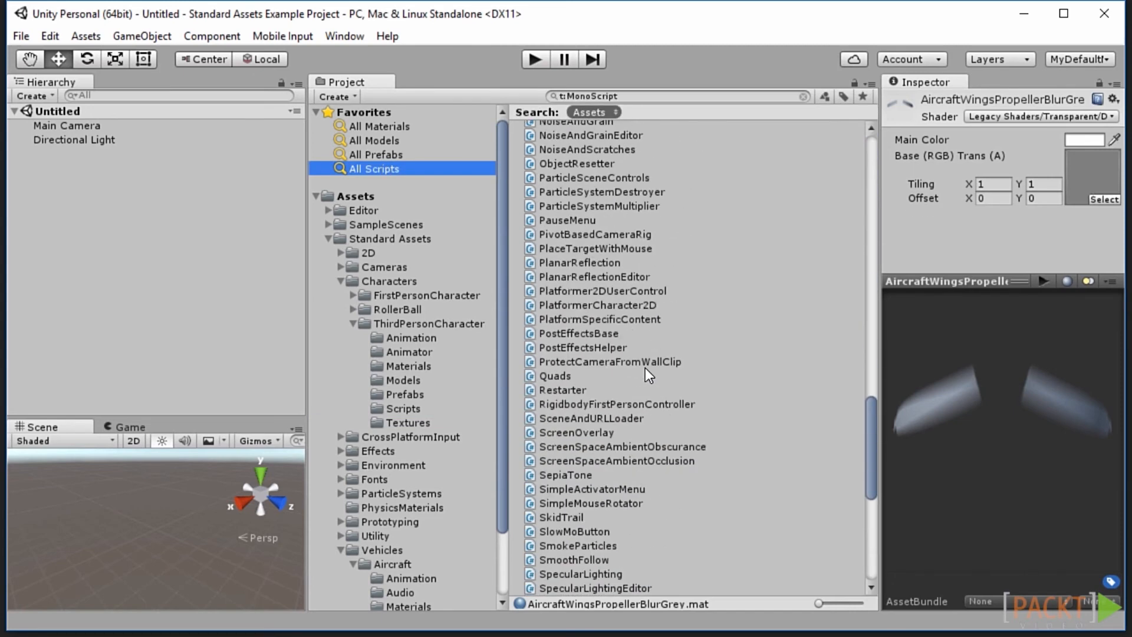
scroll(645, 367, "up", 20)
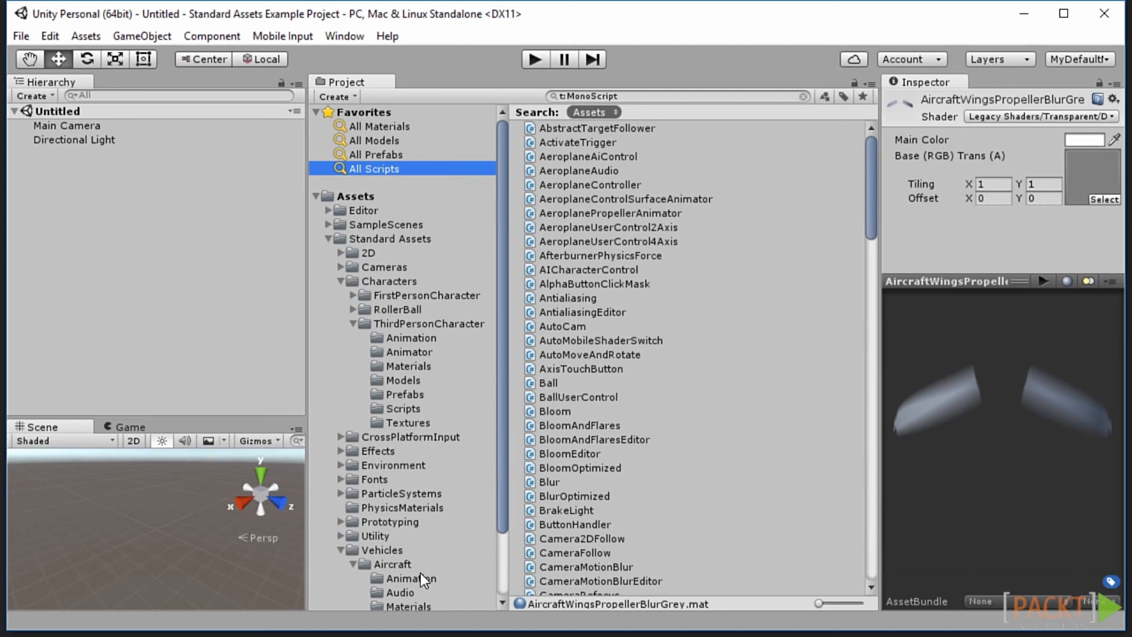
- Start a package export for the Aircraft folder under Vehicles and move the export window clear of the screen's lower edge
left_click(394, 563)
right_click(393, 563)
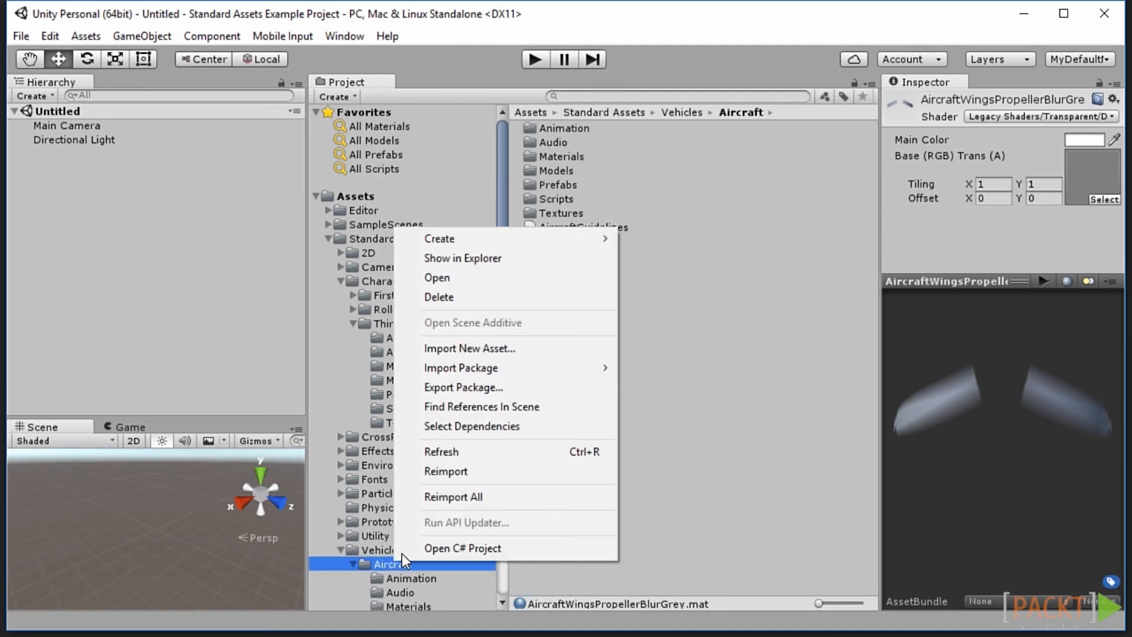
left_click(491, 384)
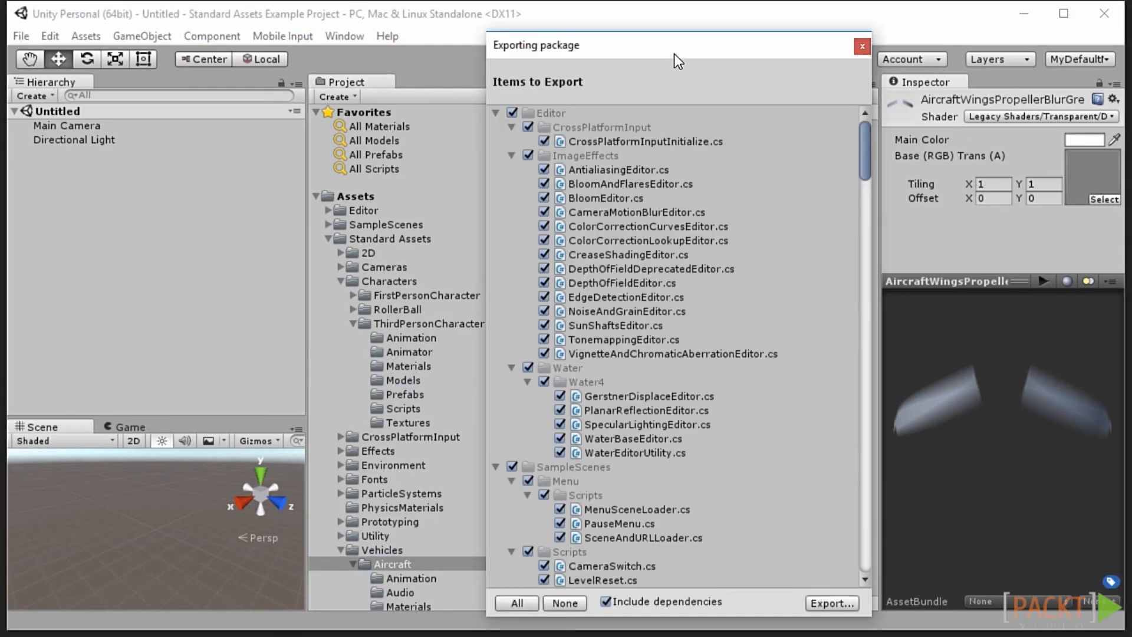
left_click_drag(678, 47, 652, 31)
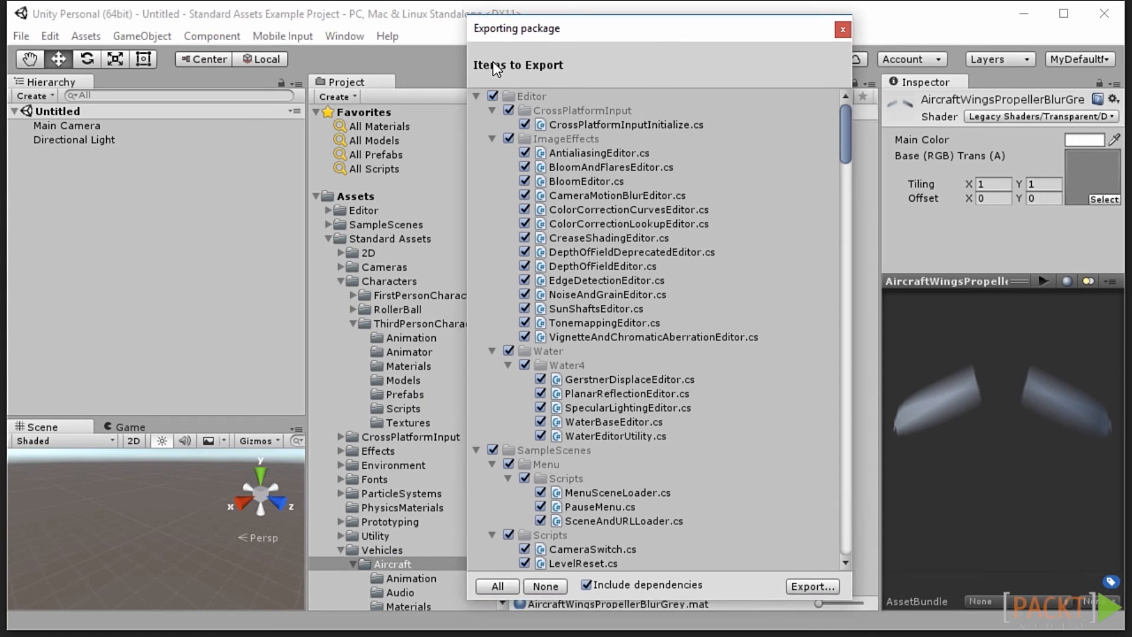
- Exclude the Editor and SampleScenes folders from the items to export and collapse both
left_click(495, 98)
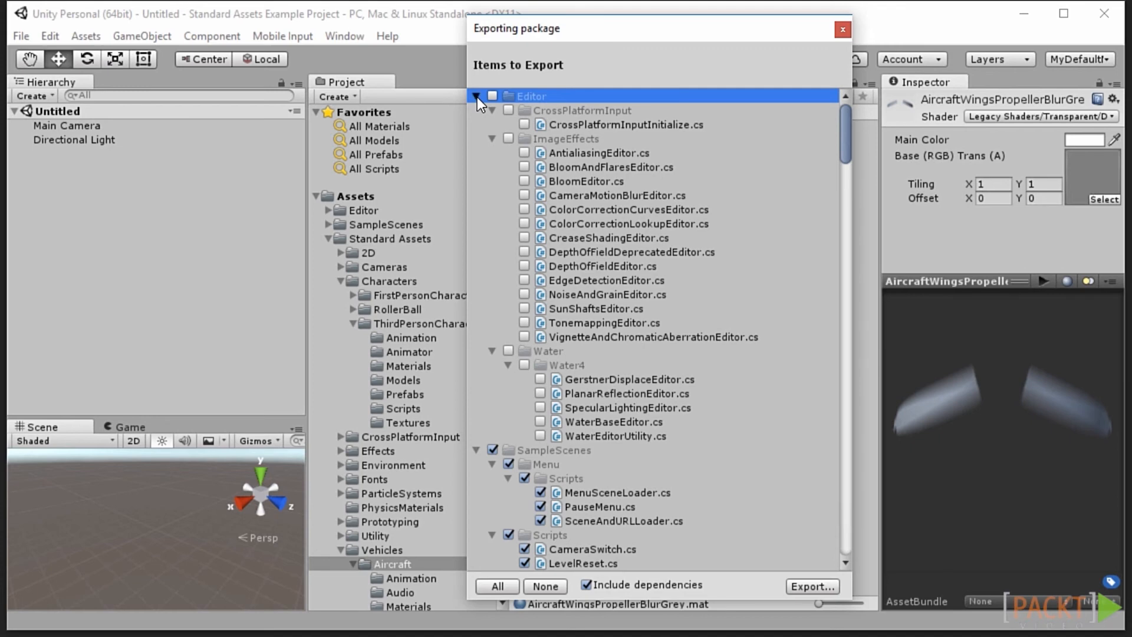
left_click(477, 96)
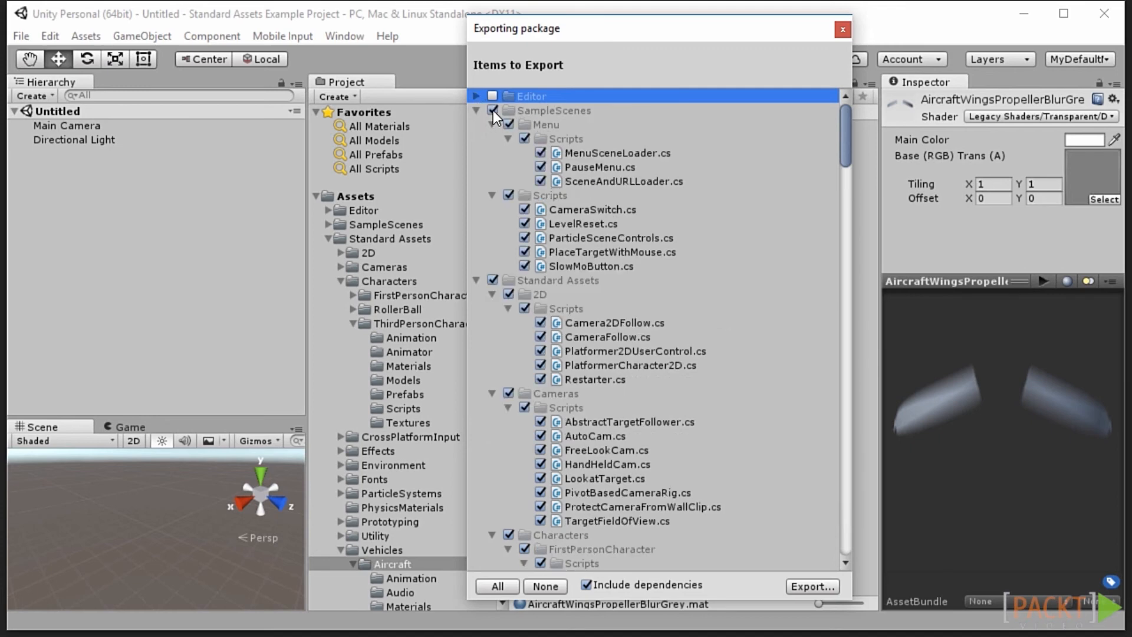
left_click(493, 110)
left_click(475, 111)
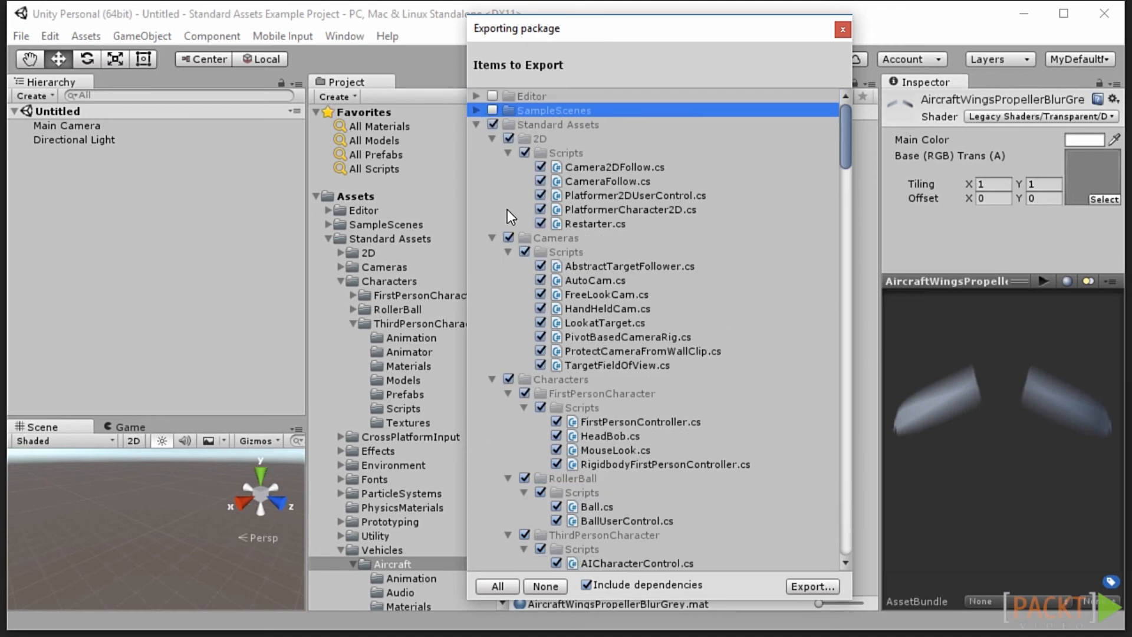
- Exclude the 2D, Cameras and Characters folders of Standard Assets from the export and collapse them
left_click(508, 138)
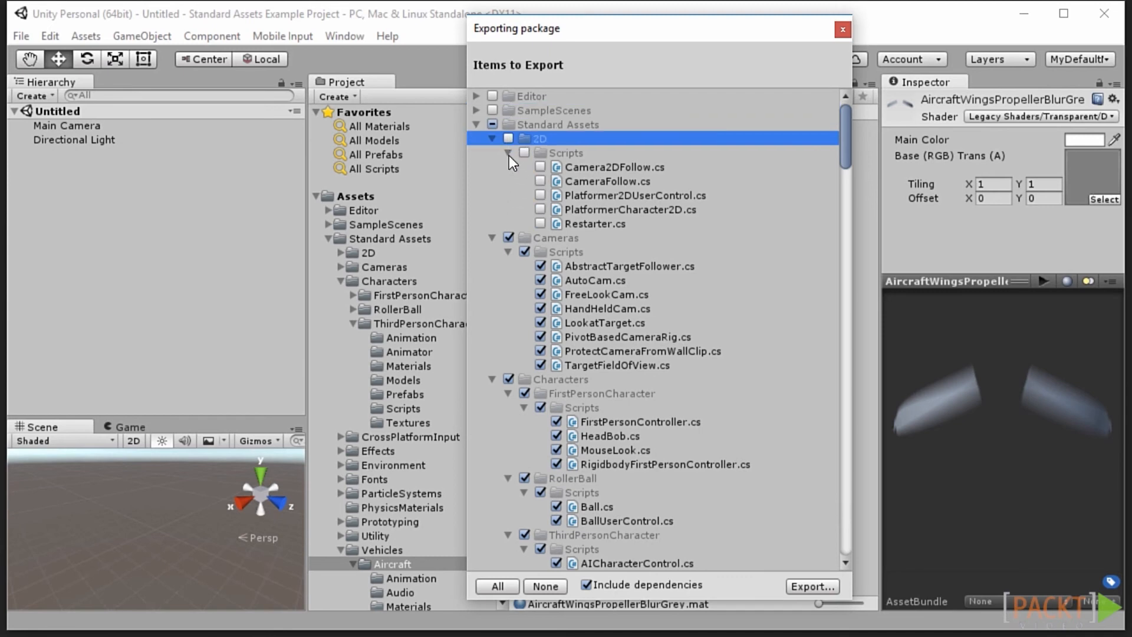
left_click(505, 237)
left_click(495, 238)
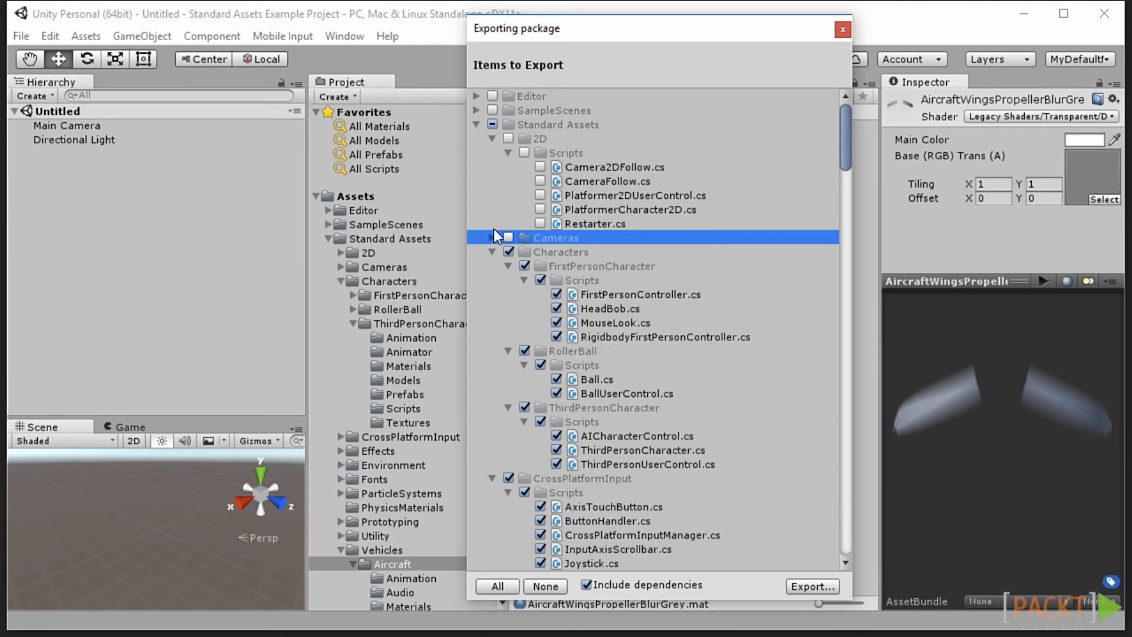
left_click(491, 140)
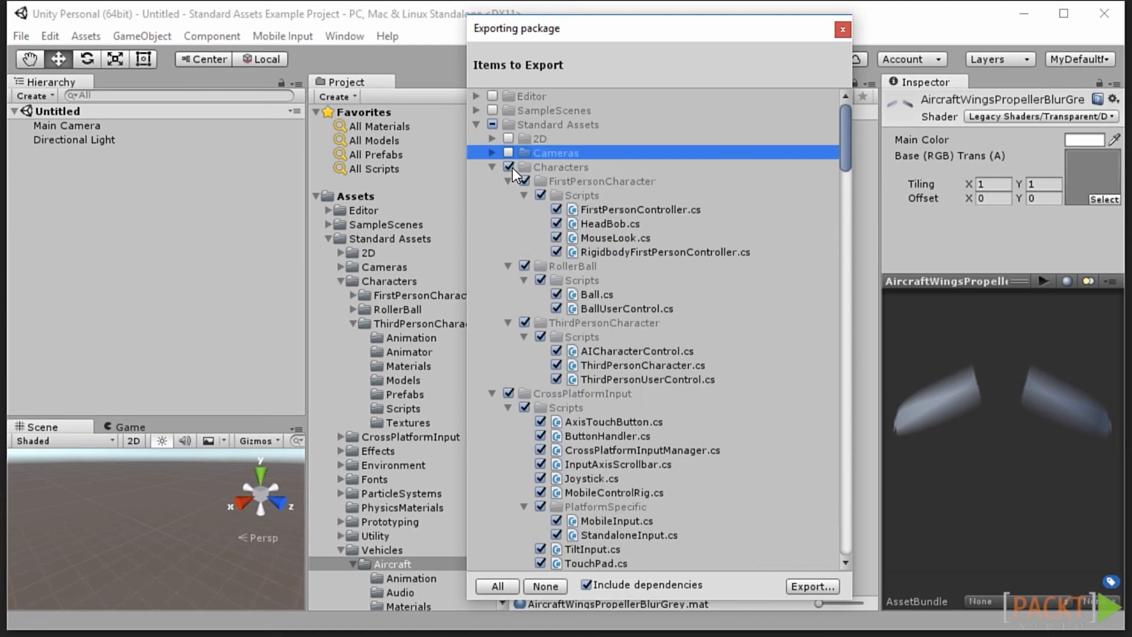
left_click(507, 167)
left_click(491, 167)
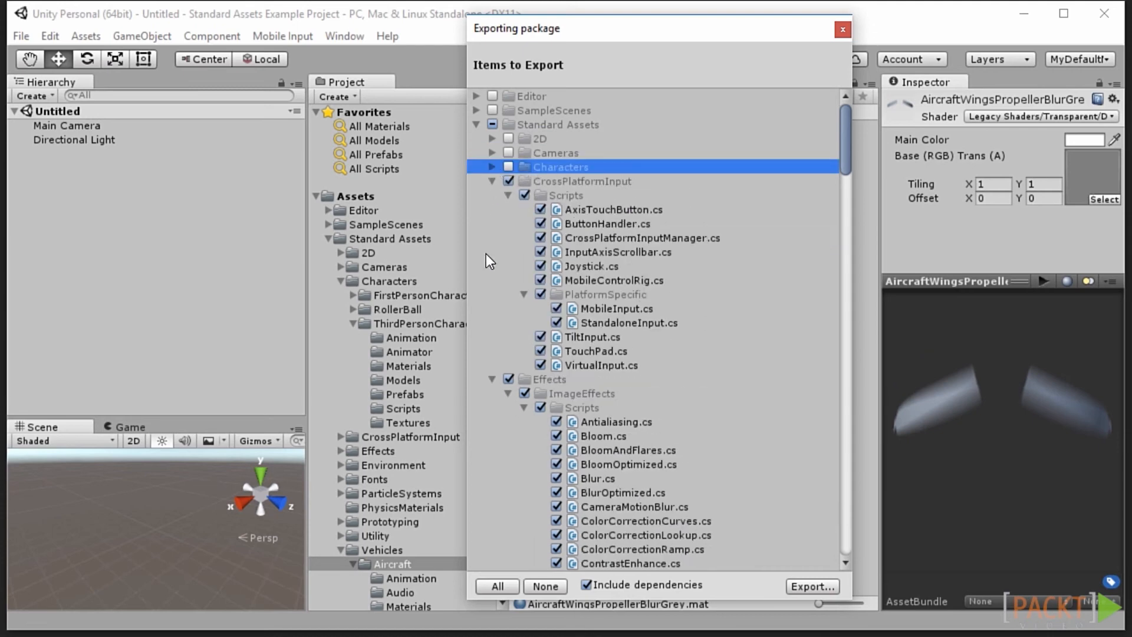
- Exclude the CrossPlatformInput, Effects and Environment folders from the export and collapse them
left_click(510, 180)
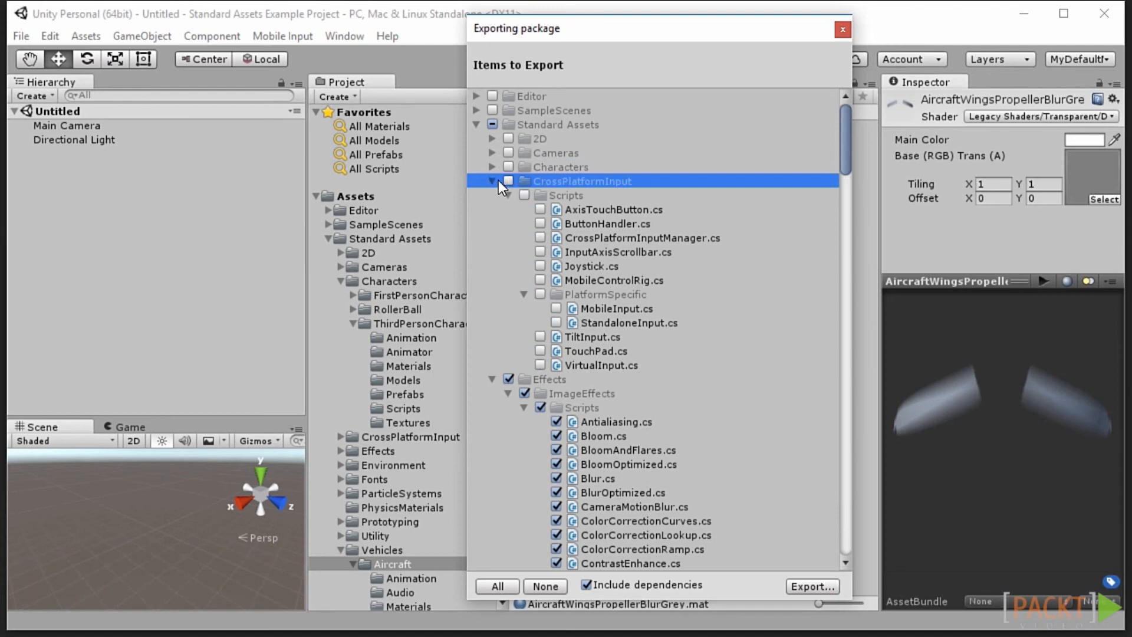
left_click(492, 181)
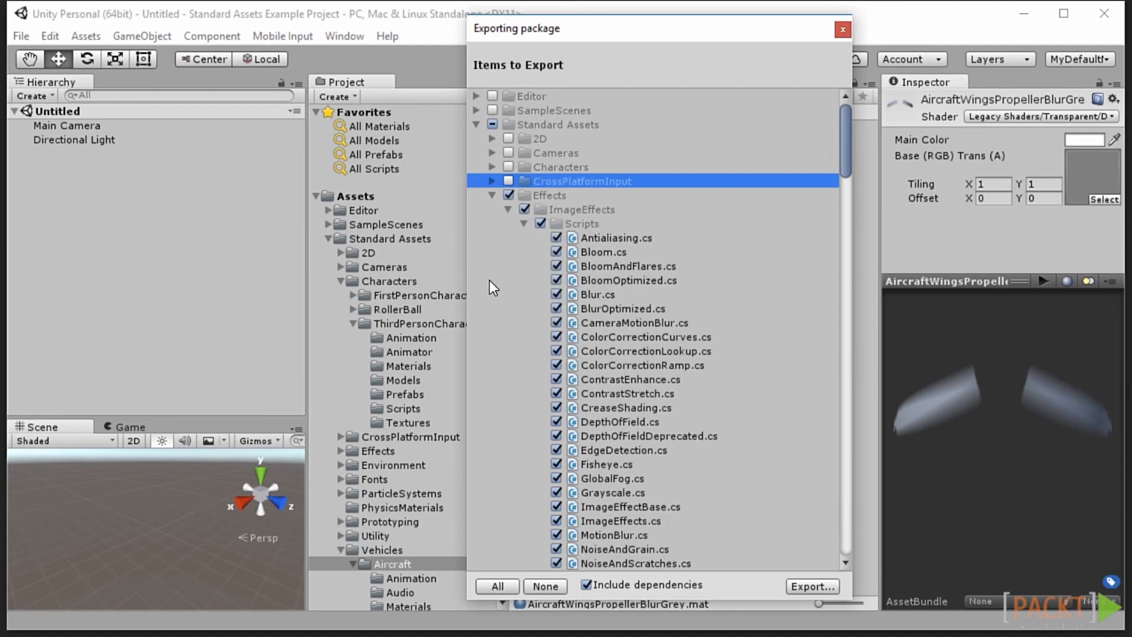
left_click(510, 193)
left_click(491, 195)
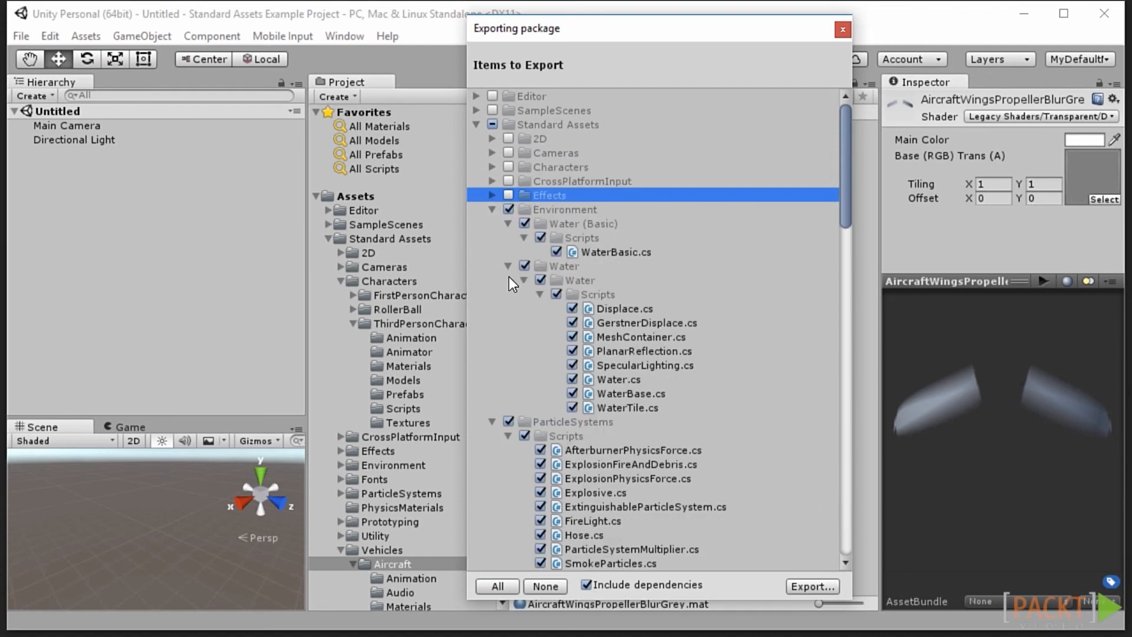
left_click(507, 208)
left_click(491, 209)
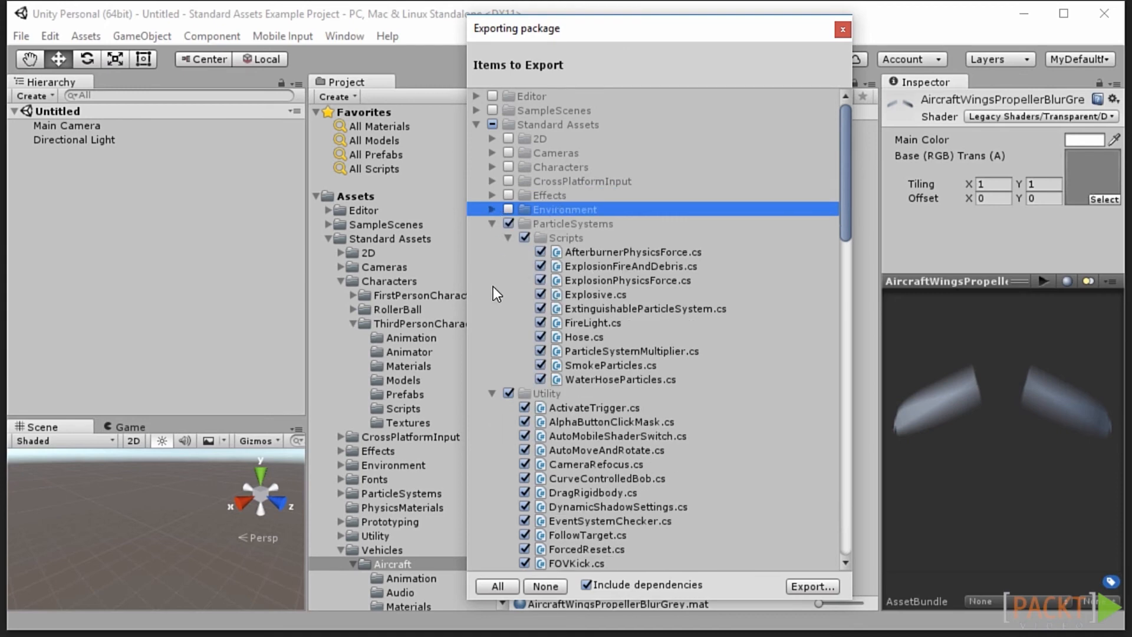
- Exclude the ParticleSystems and Utility folders from the export and collapse them
left_click(507, 222)
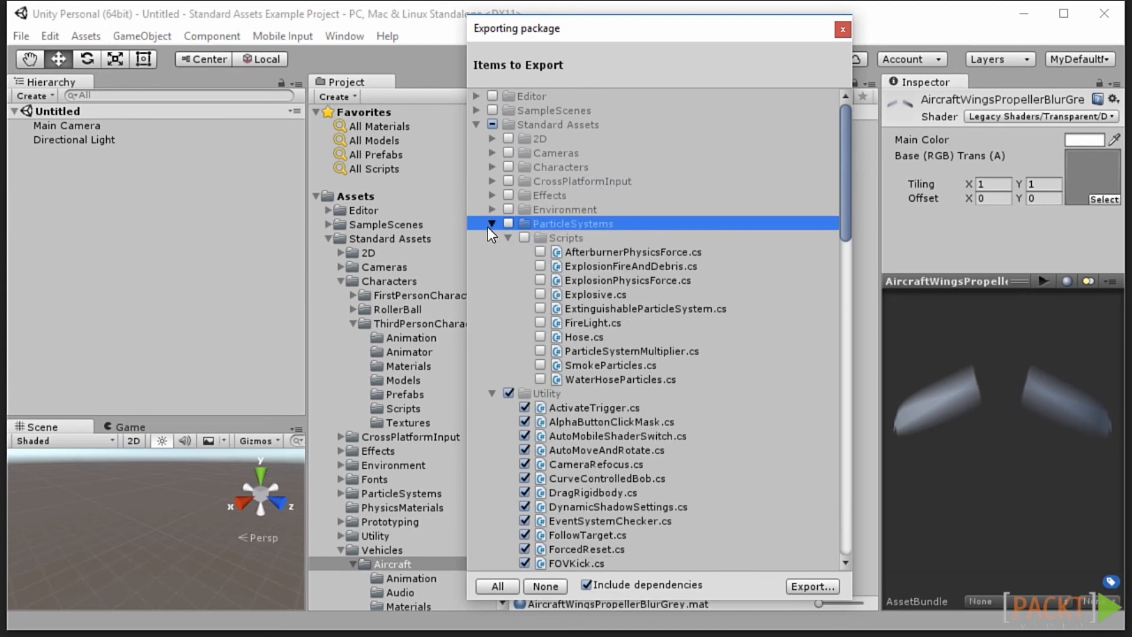
left_click(489, 224)
left_click(507, 237)
left_click(489, 236)
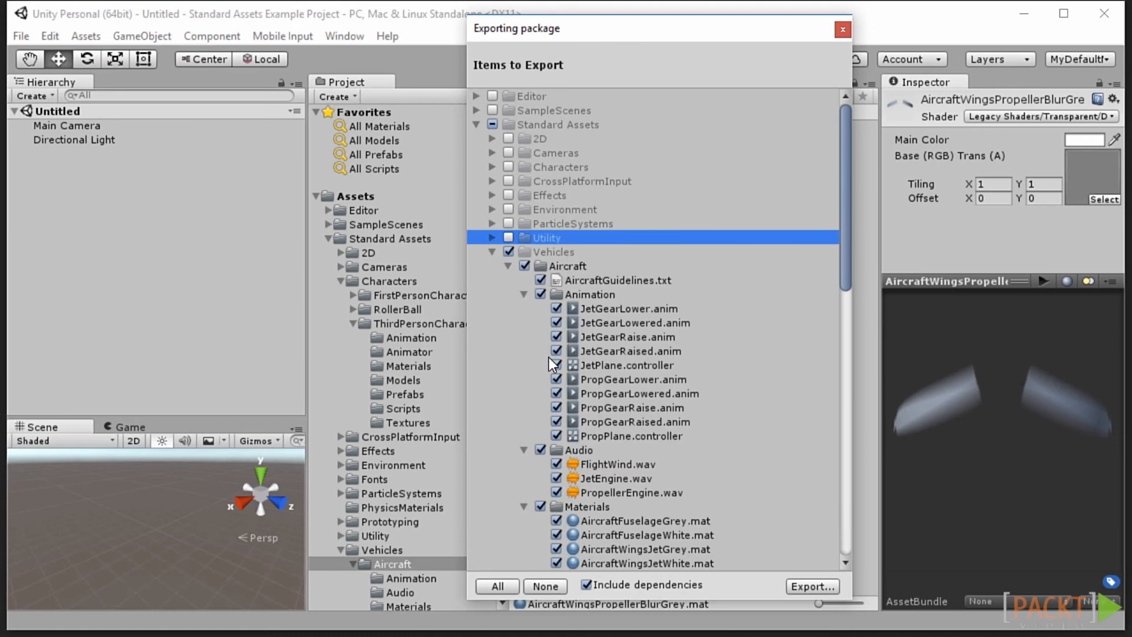
- Review the Aircraft items under Vehicles, collapse that folder and exclude the Car folder from the export
scroll(550, 358, "down", 4)
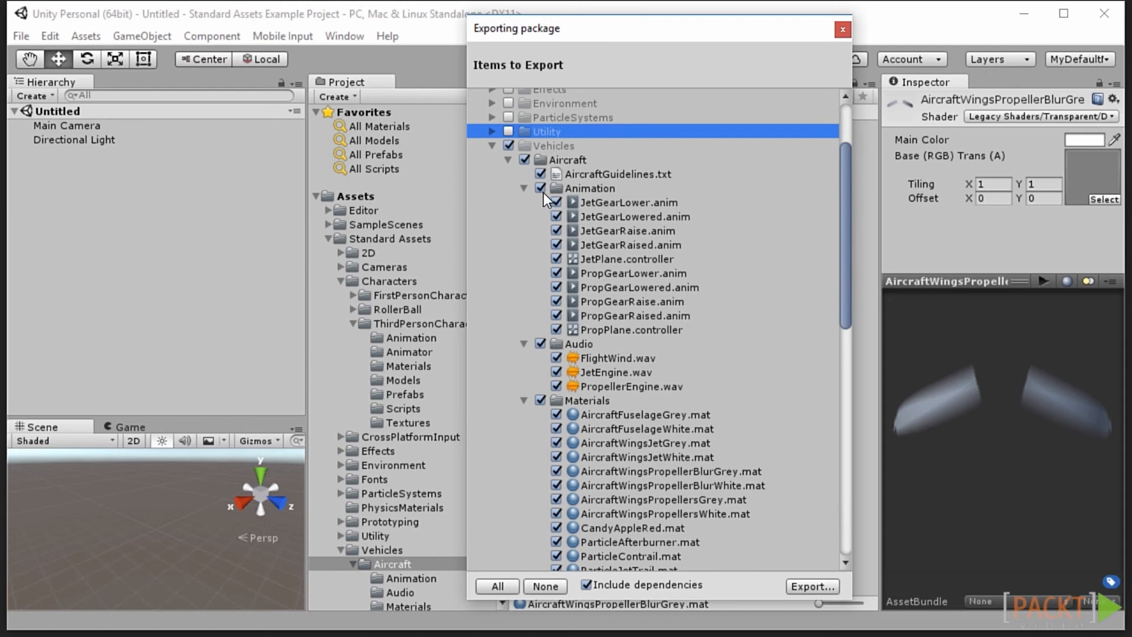
scroll(582, 327, "down", 10)
scroll(582, 327, "up", 10)
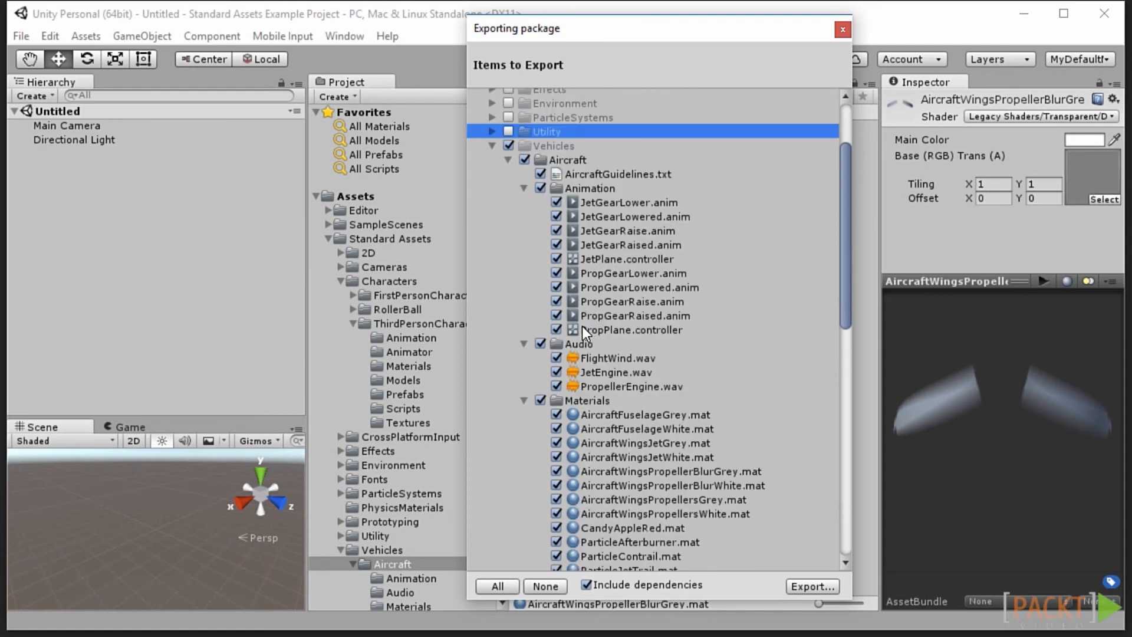
left_click(509, 159)
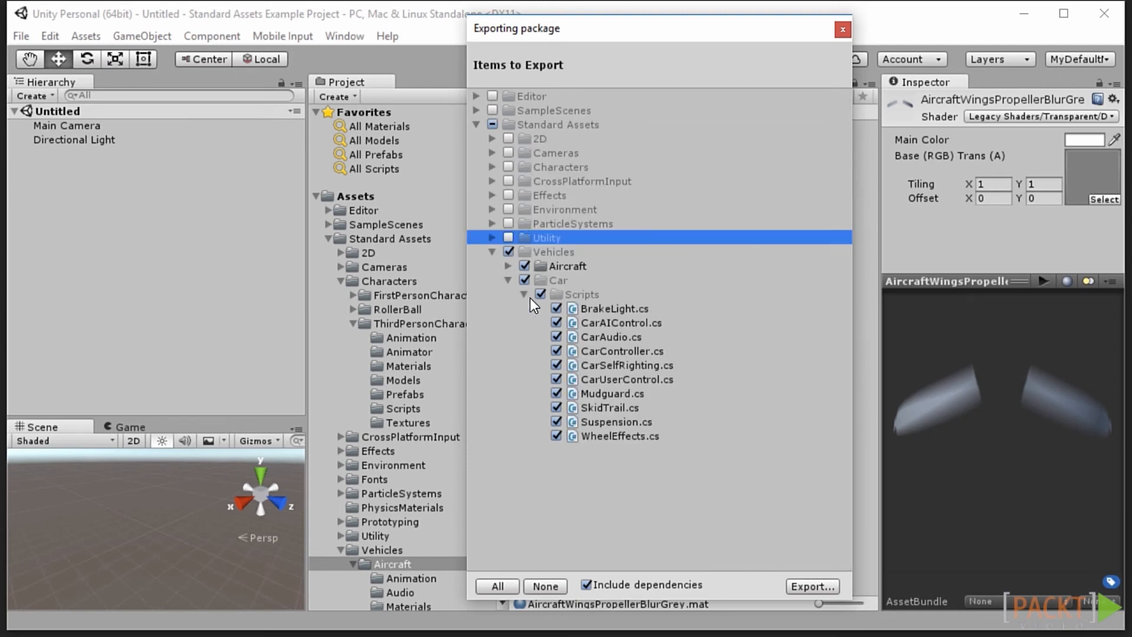
left_click(523, 280)
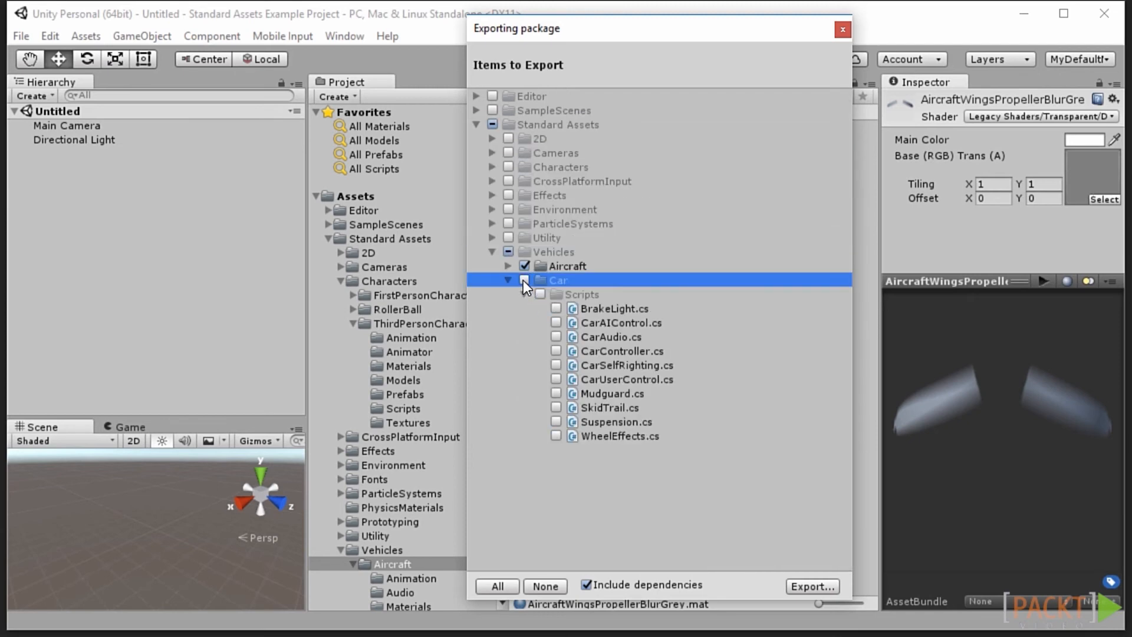
- Collapse the Car folder and expand the Aircraft folder to review the items included in the export
left_click(508, 280)
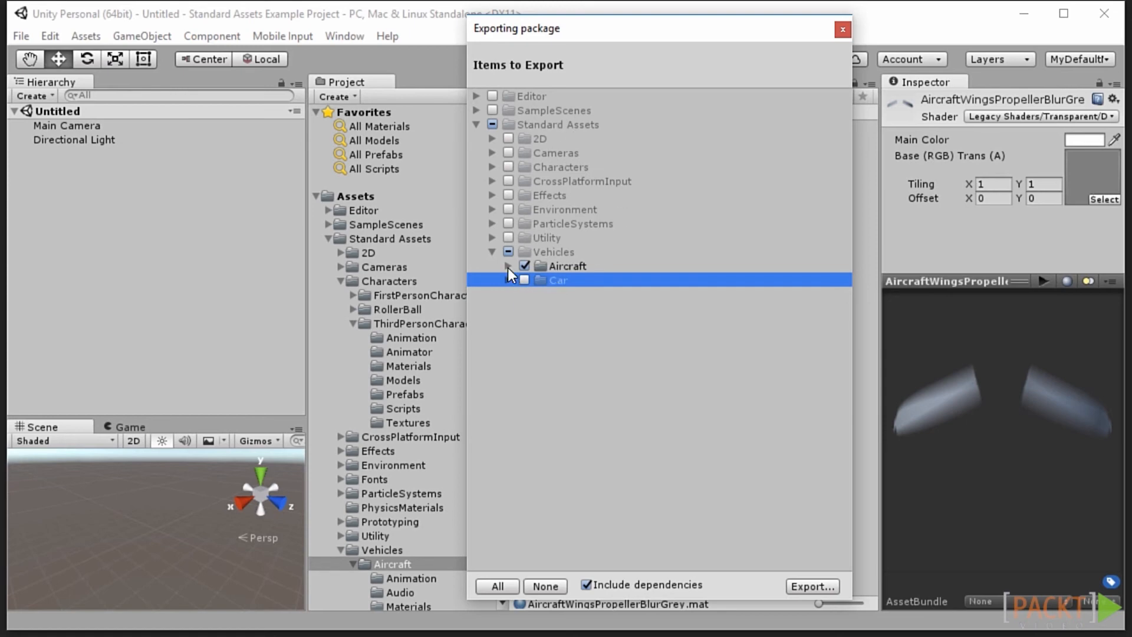
left_click(508, 266)
left_click_drag(842, 170, 784, 151)
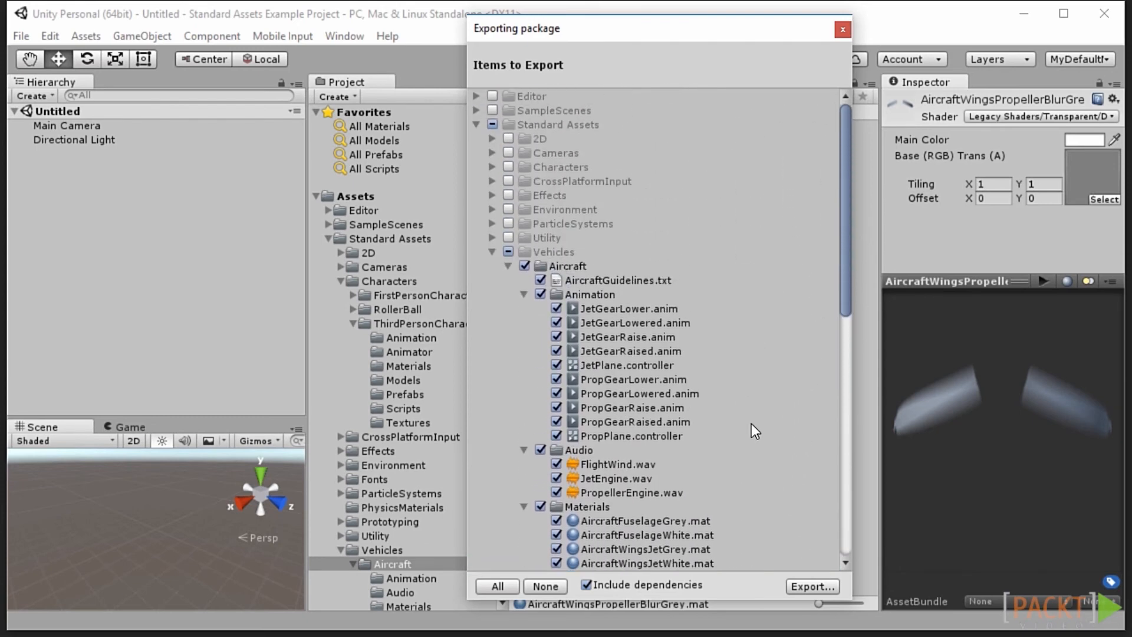
- Start exporting the selected Aircraft assets as a unitypackage, cancel the save and close the export window
left_click(814, 586)
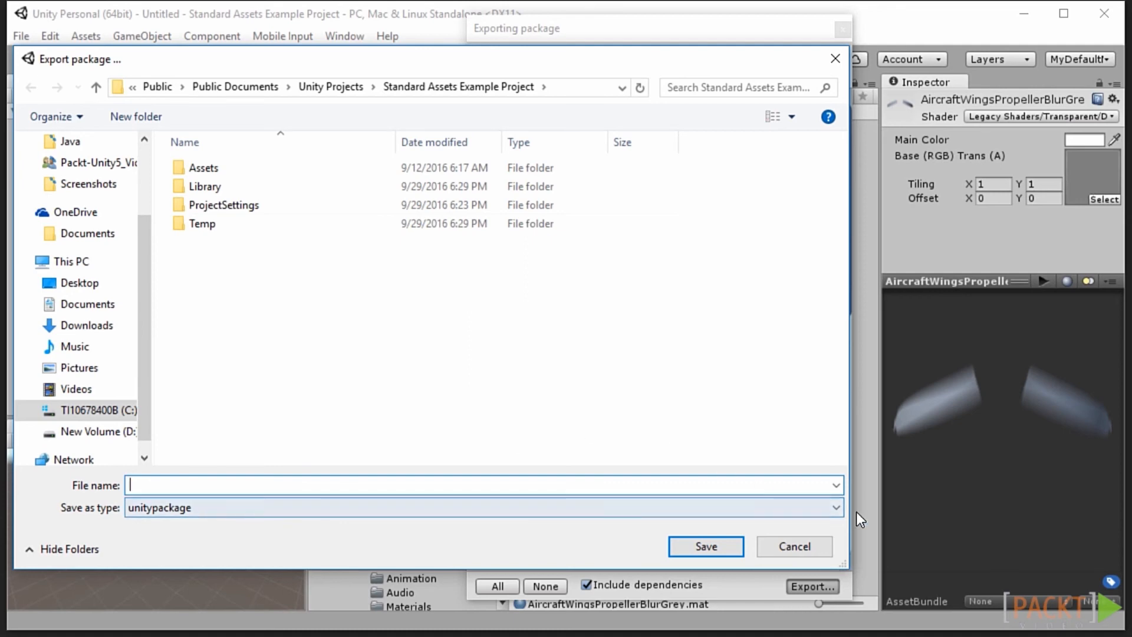
left_click(770, 547)
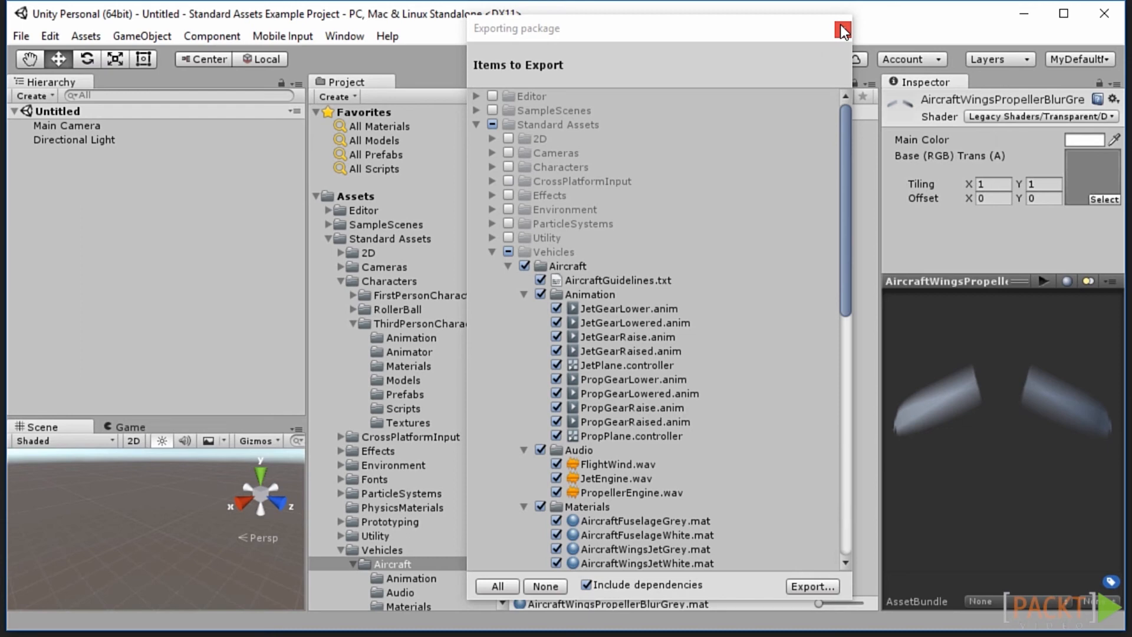
left_click(840, 25)
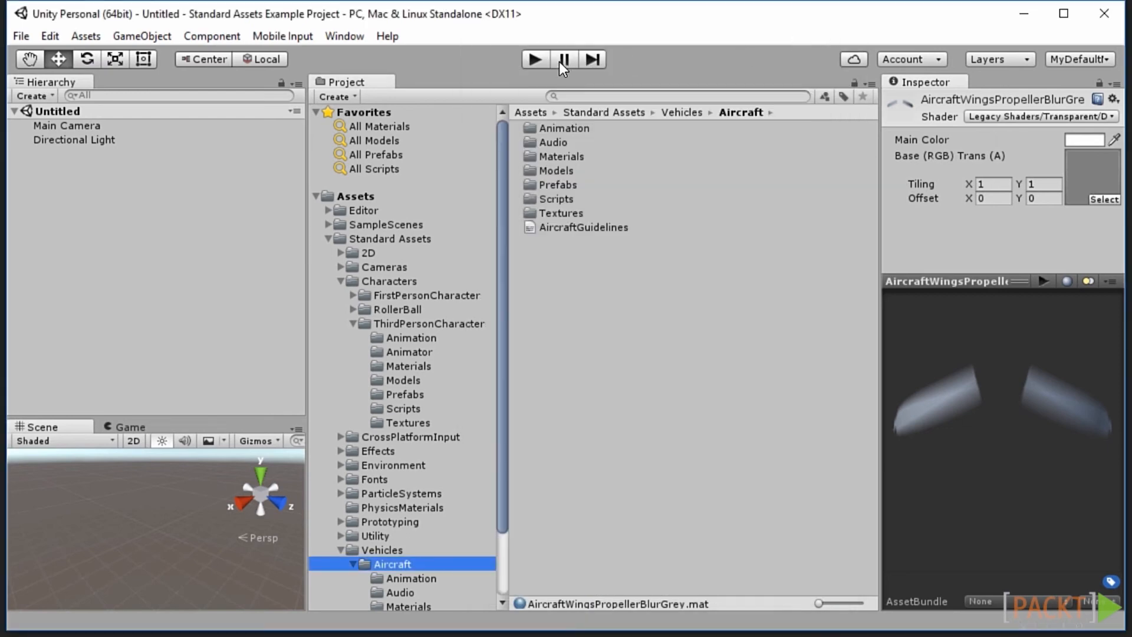
- Look up the custom package option among the asset package import choices and dismiss the list
left_click(80, 34)
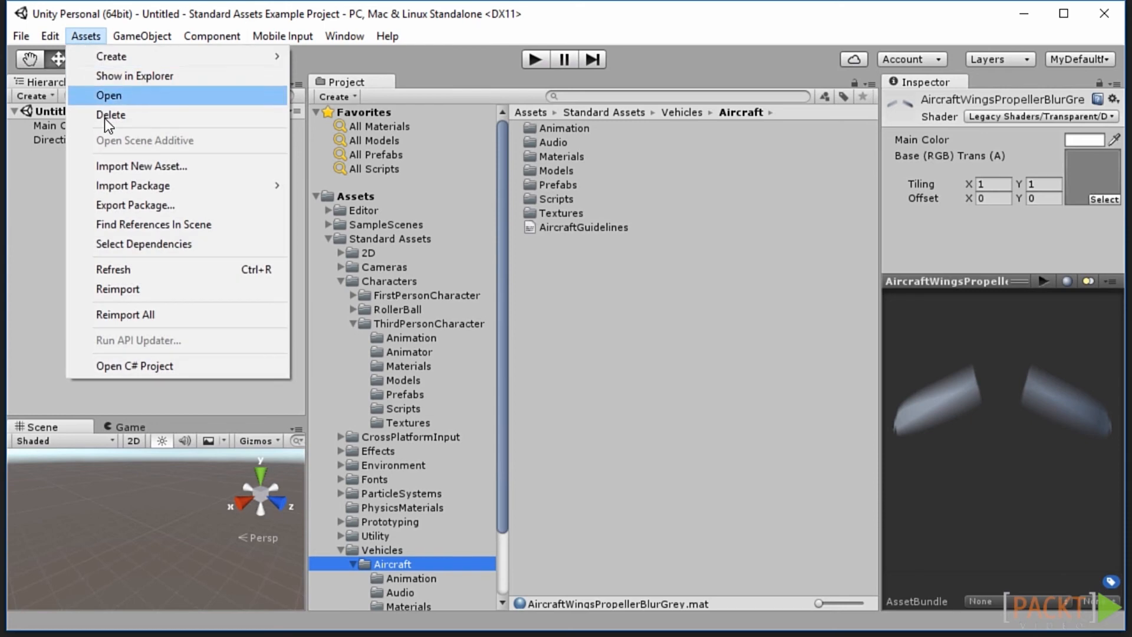
mouse_move(116, 186)
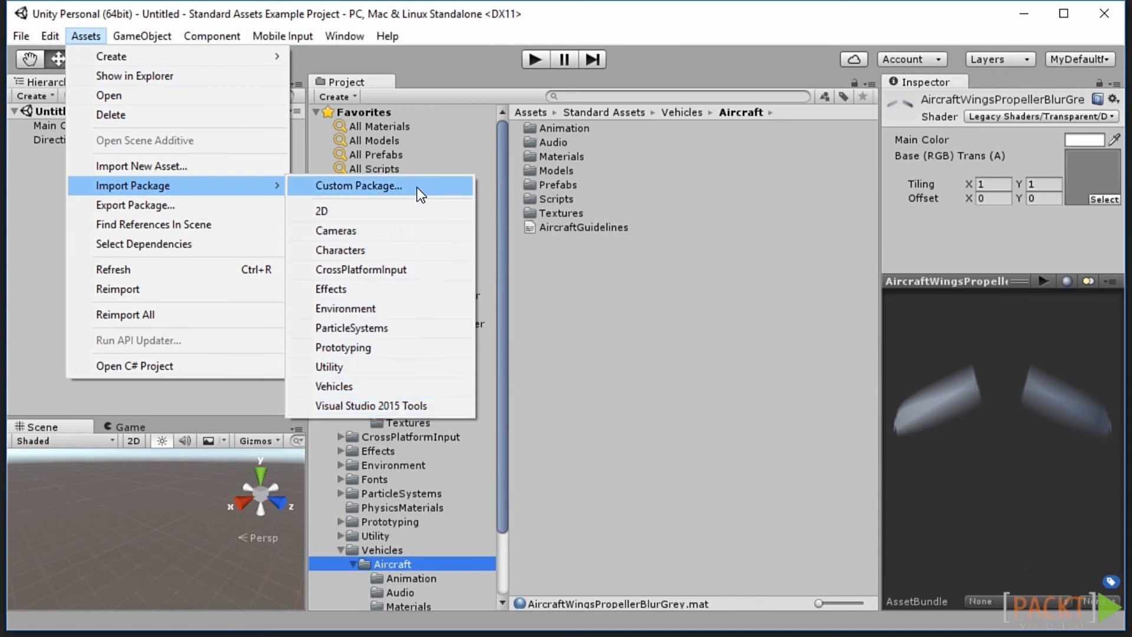
left_click(452, 68)
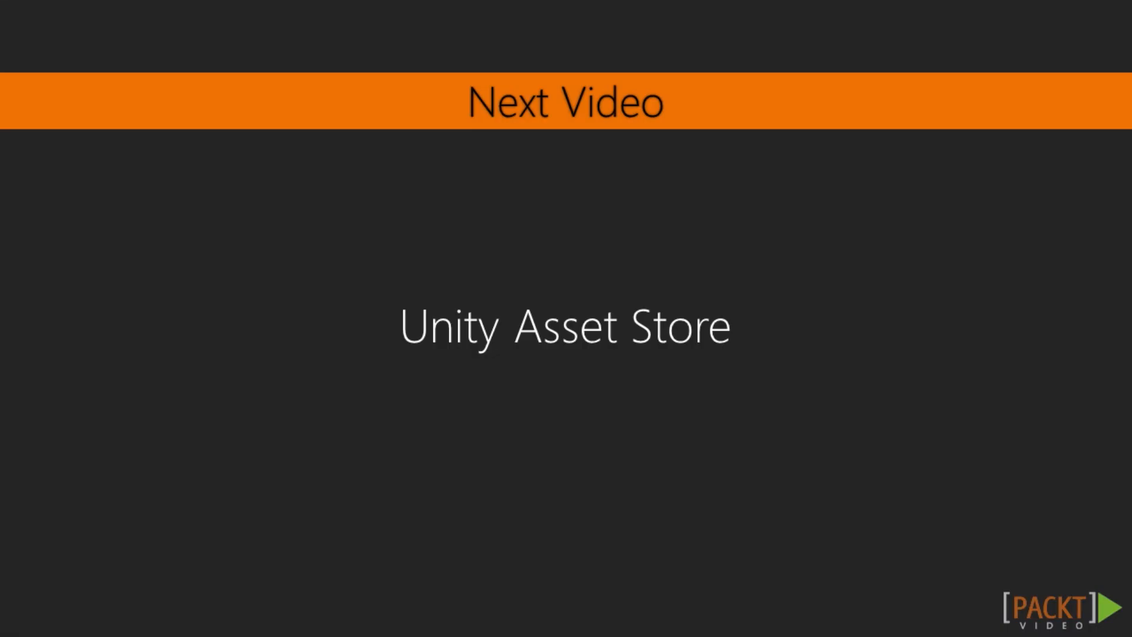
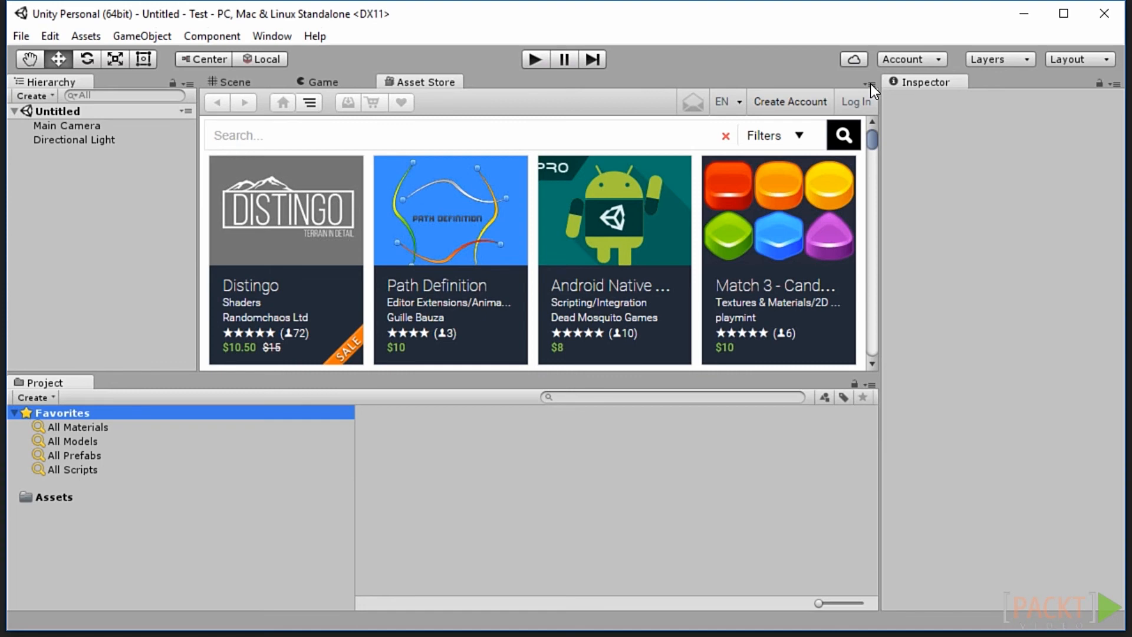
- Maximize the Asset Store view and open the featured Android Native Goodies PRO page
left_click(870, 83)
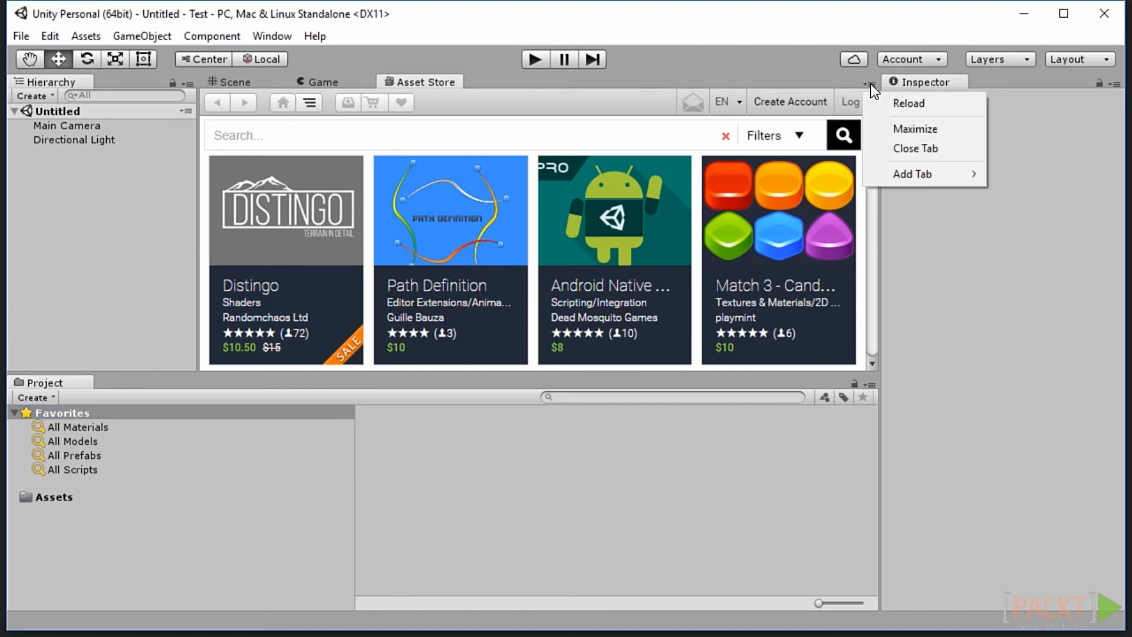
left_click(923, 129)
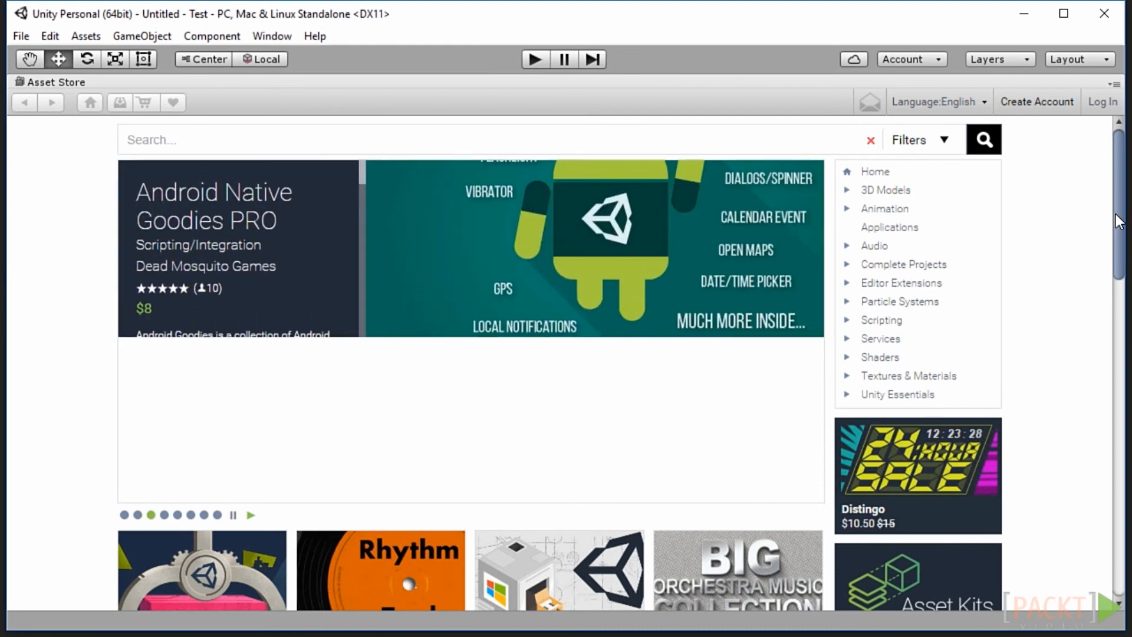
left_click(582, 227)
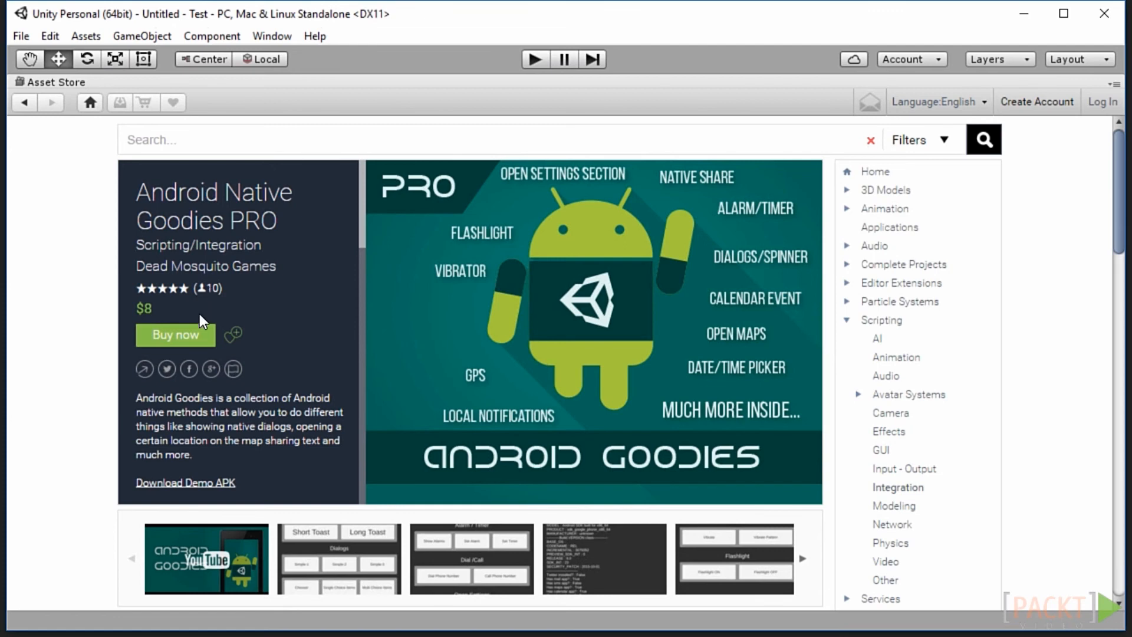
- Read the Android Native Goodies PRO description, feature list and version details down to its package contents
scroll(270, 331, "down", 3)
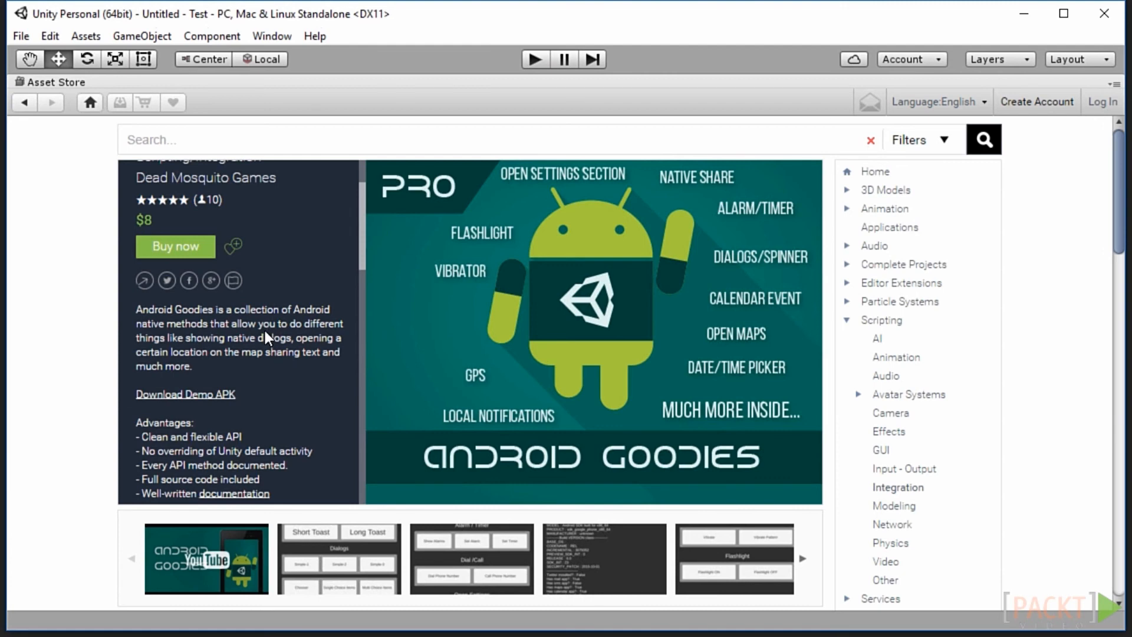
scroll(281, 391, "down", 3)
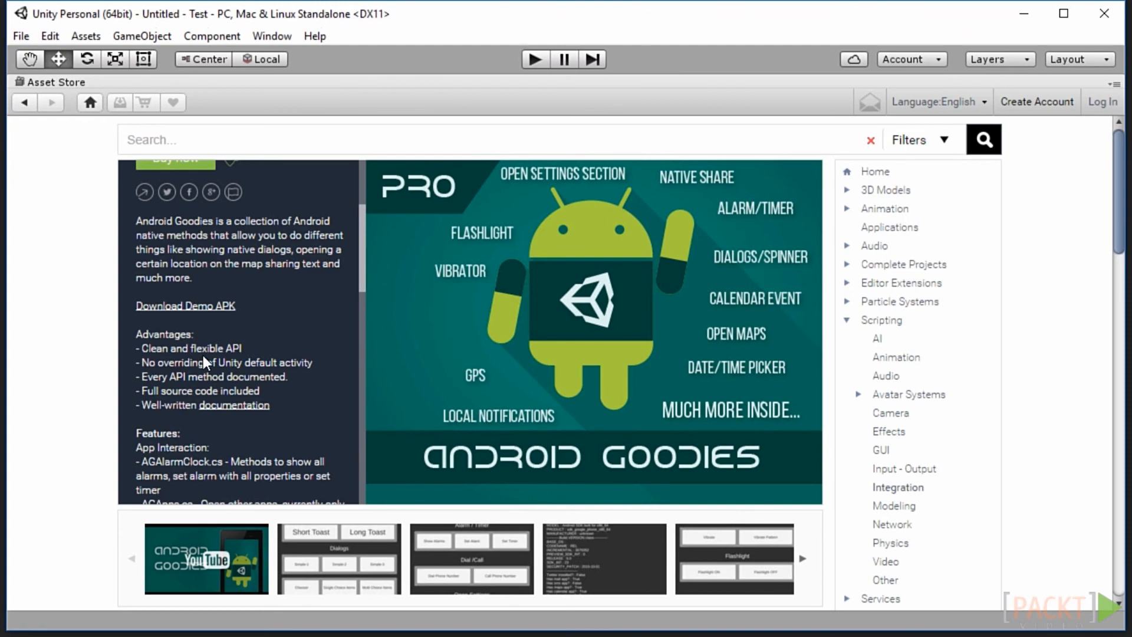
scroll(204, 361, "down", 3)
scroll(203, 355, "down", 15)
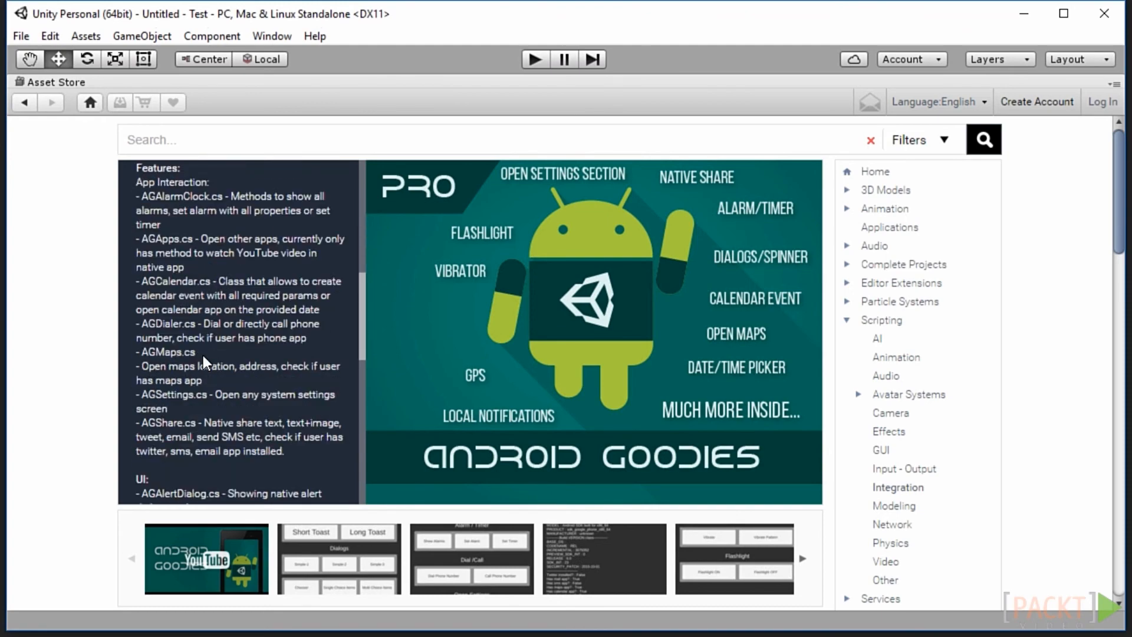
scroll(203, 355, "down", 10)
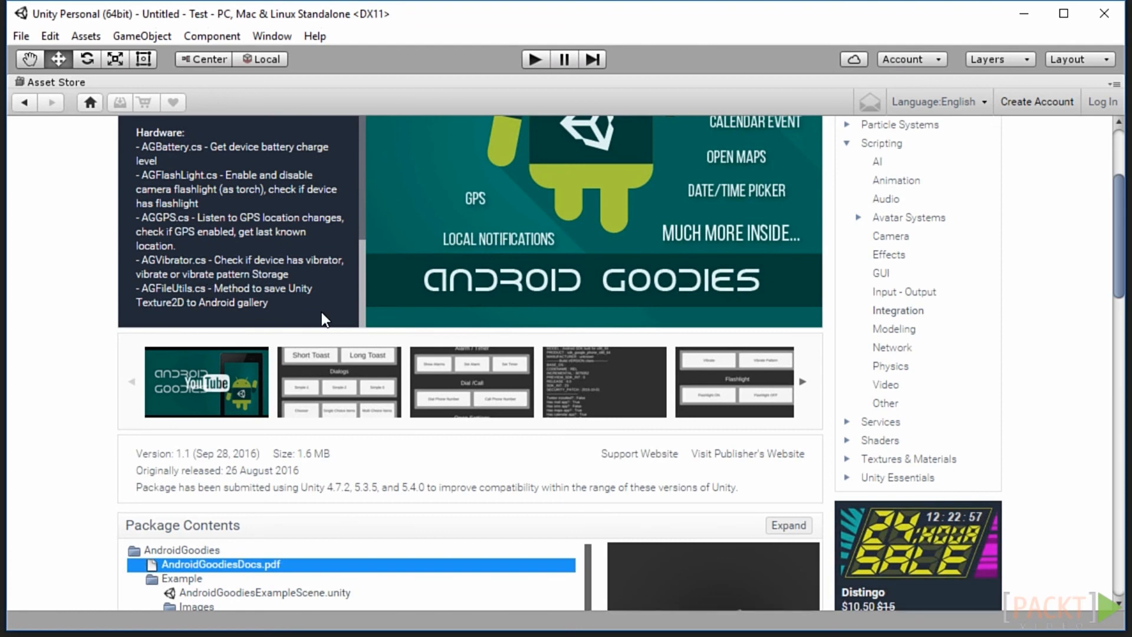
scroll(321, 312, "down", 3)
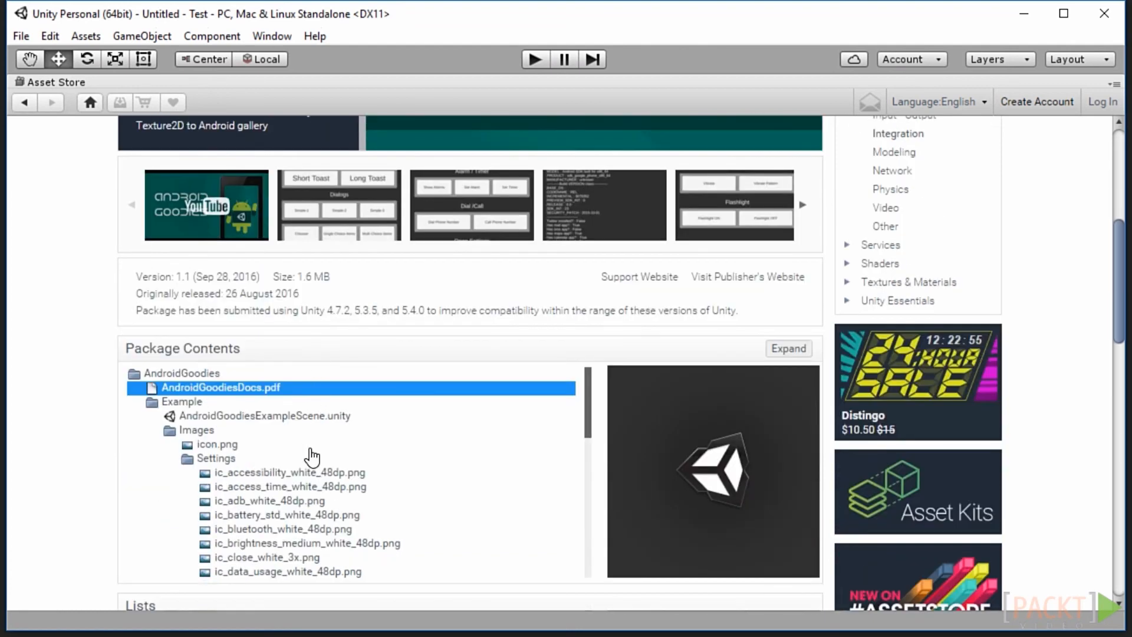
- Browse the Android Native Goodies PRO package contents, preview icon.png and return to the start of the page
mouse_move(586, 384)
left_mouse_down()
mouse_move(584, 402)
mouse_move(584, 390)
left_mouse_up()
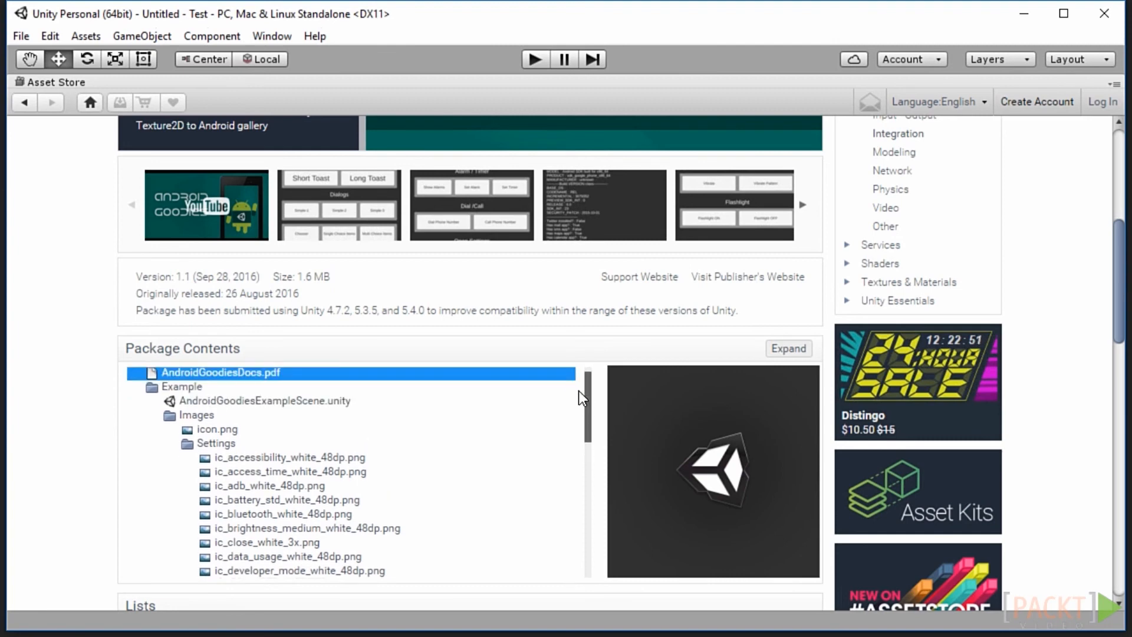
left_click(217, 433)
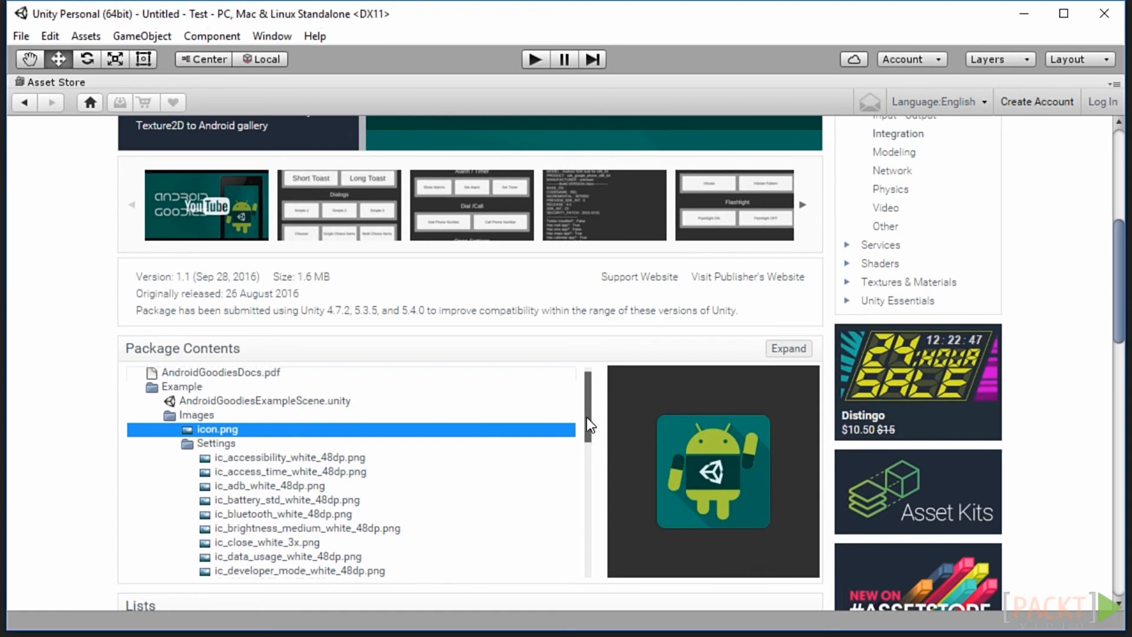
left_click_drag(586, 422, 592, 564)
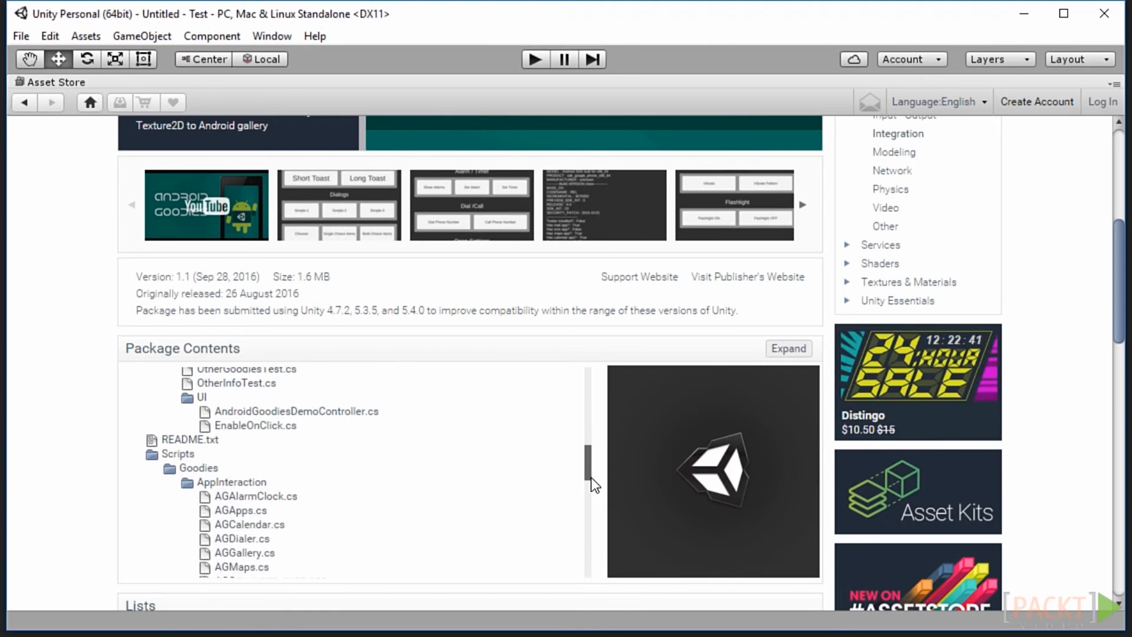
left_click_drag(590, 470, 628, 362)
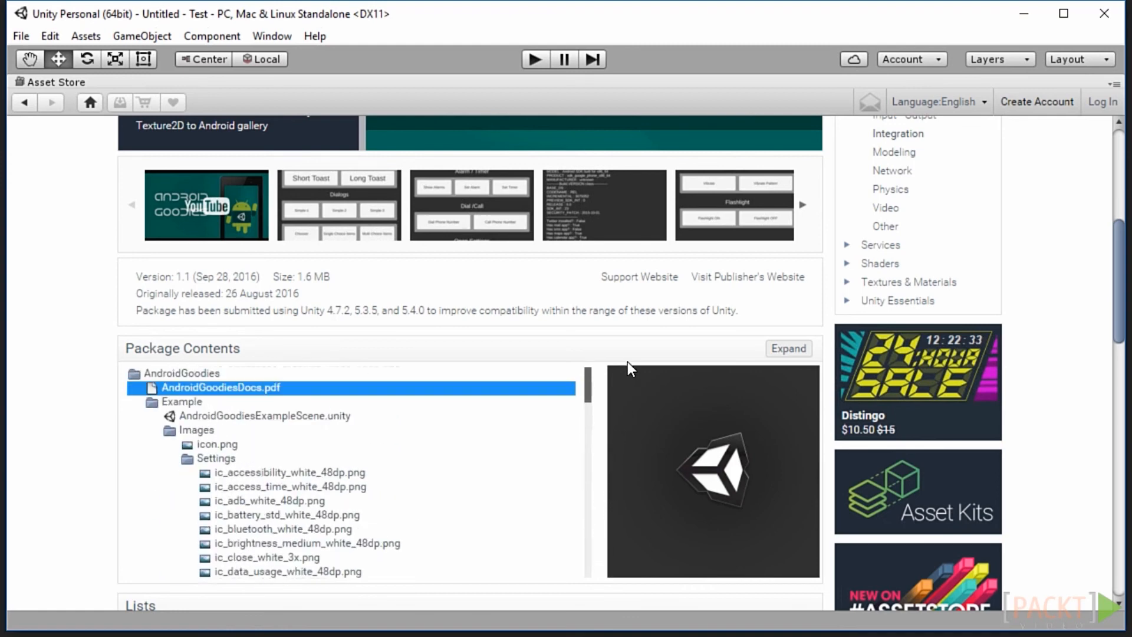
scroll(514, 338, "up", 3)
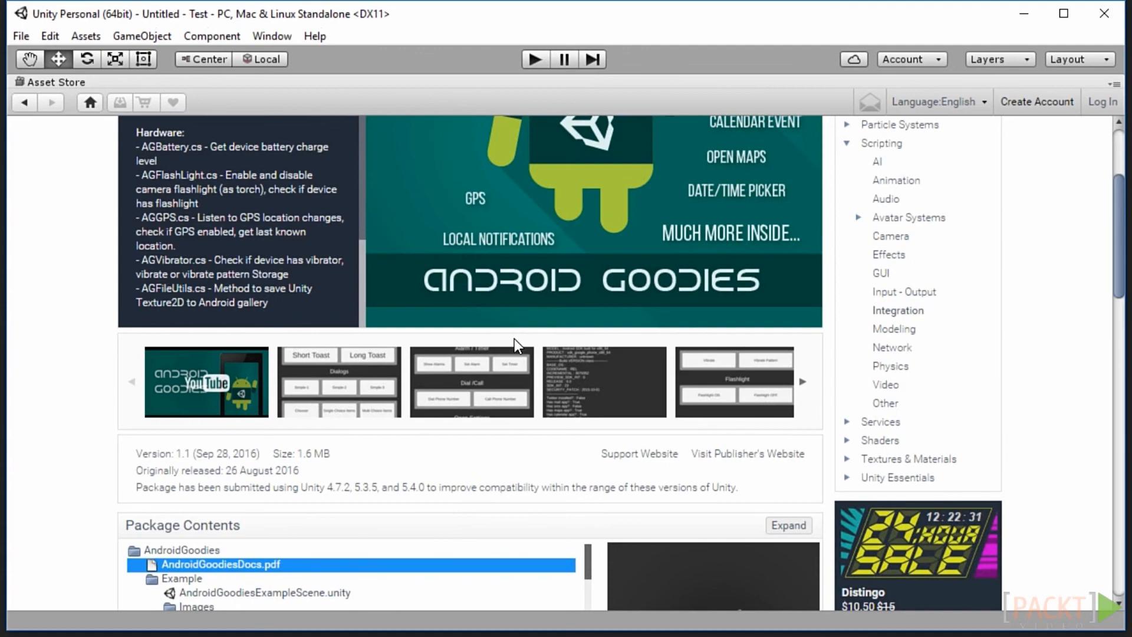
scroll(513, 336, "up", 3)
scroll(314, 373, "up", 5)
scroll(315, 366, "up", 5)
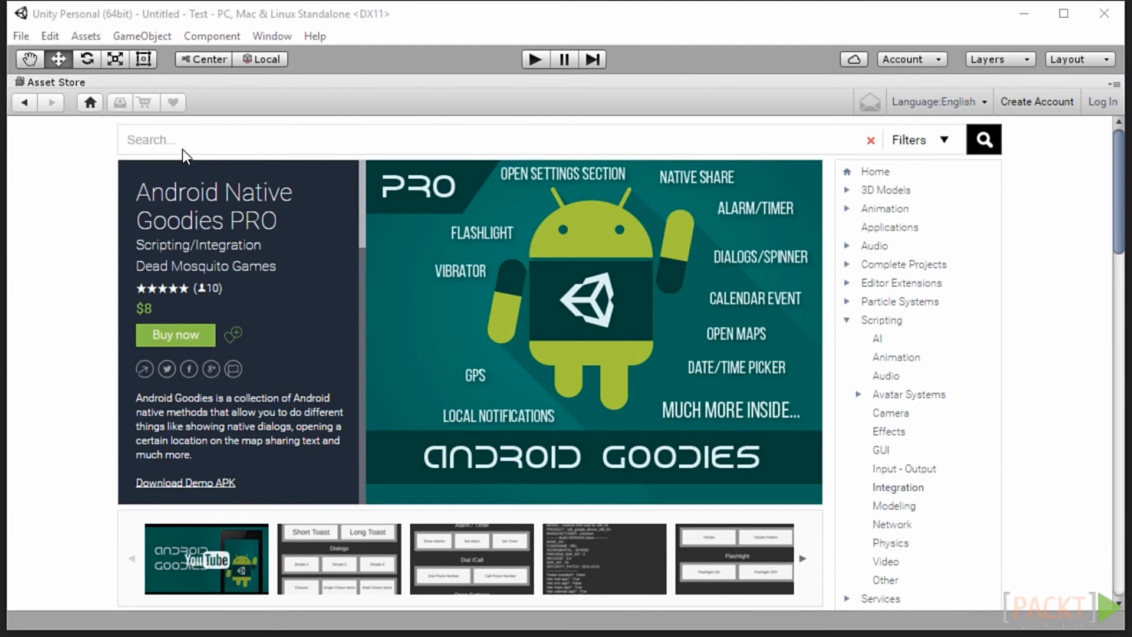
- Browse the store categories through 3D Models, Characters and Animals, and show the Mammals assets
left_click(170, 139)
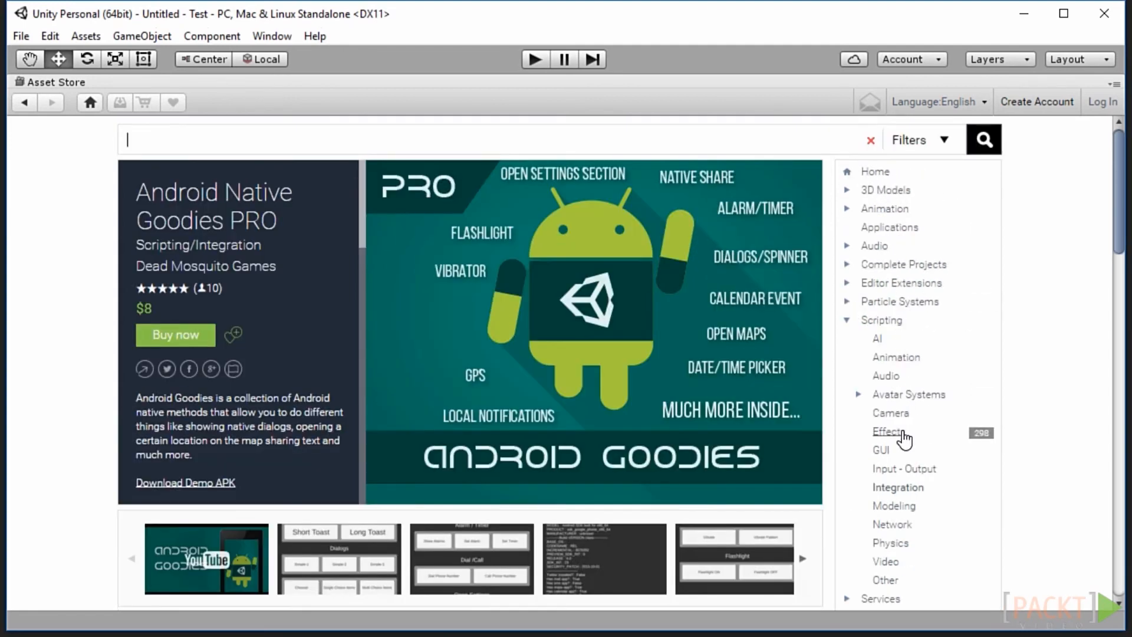
left_click(846, 191)
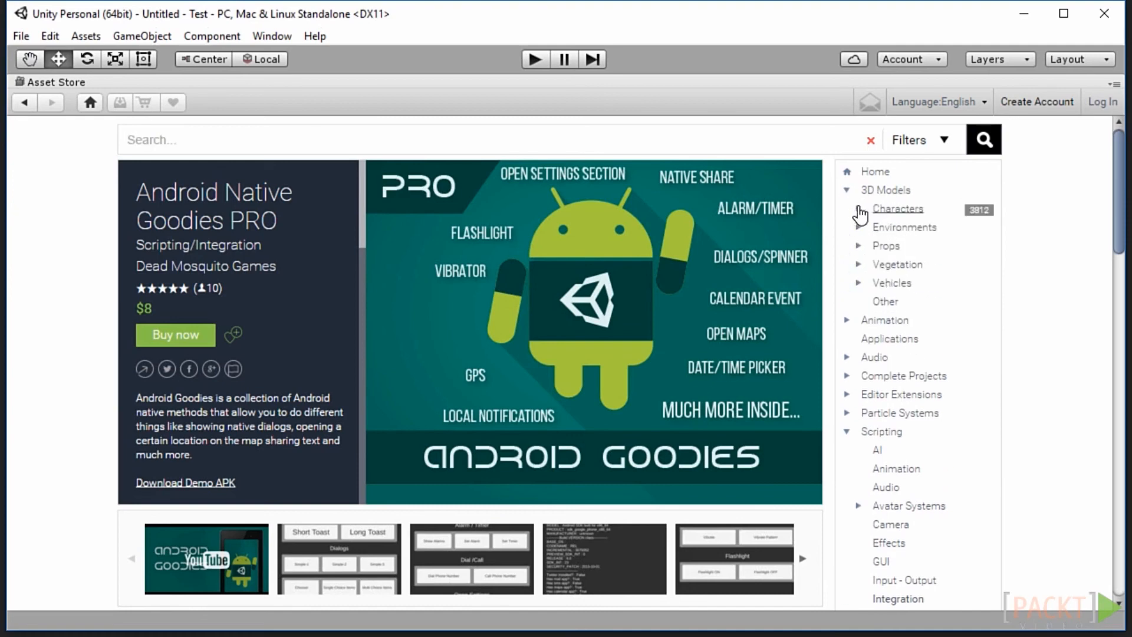
left_click(859, 209)
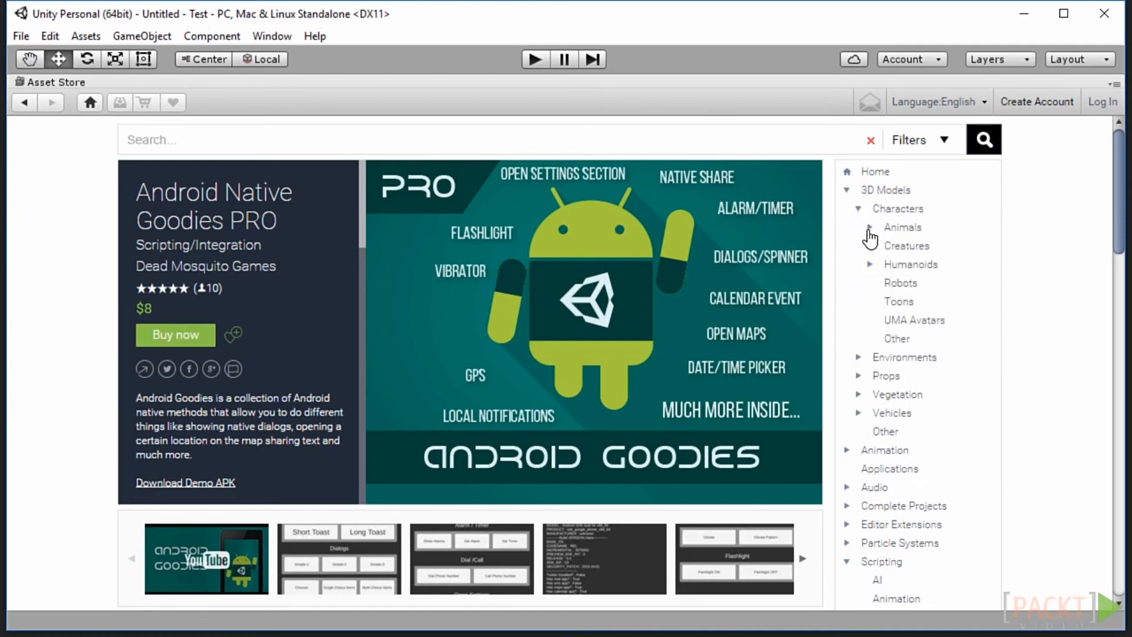
left_click(870, 230)
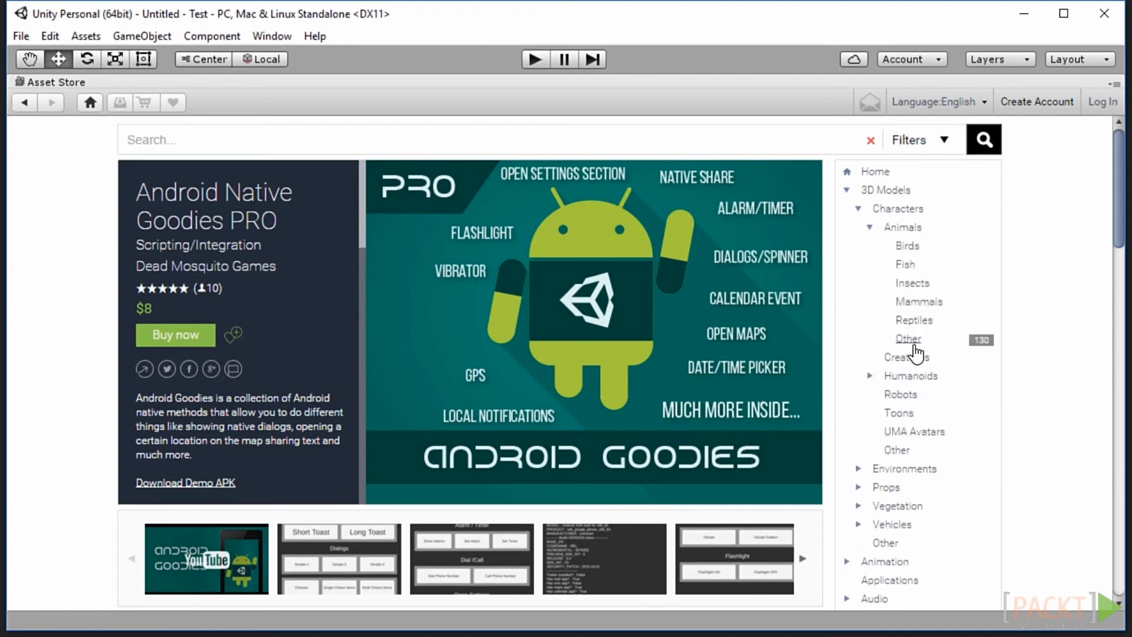
left_click(918, 303)
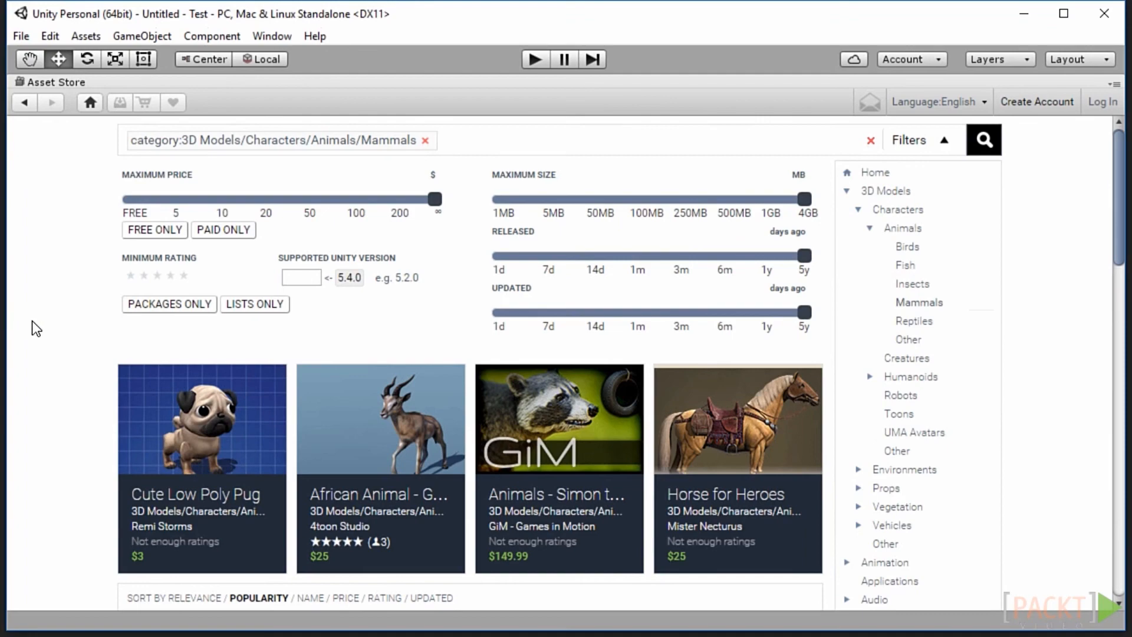
- Open the Horse for Heroes asset and review its description, version details and package contents
scroll(83, 346, "down", 3)
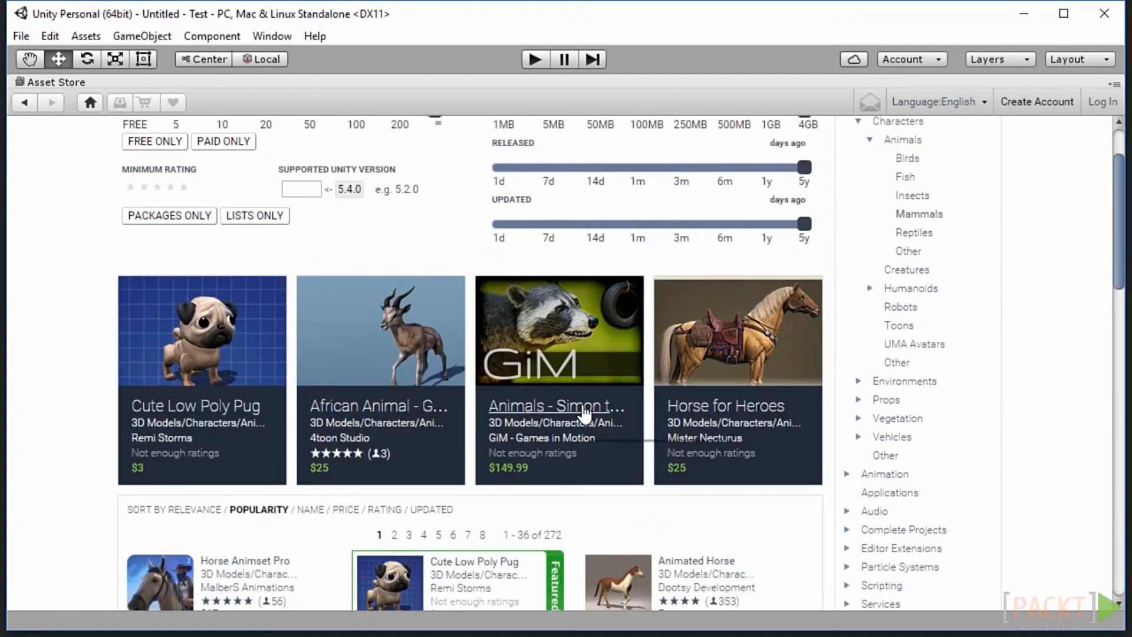
left_click(751, 352)
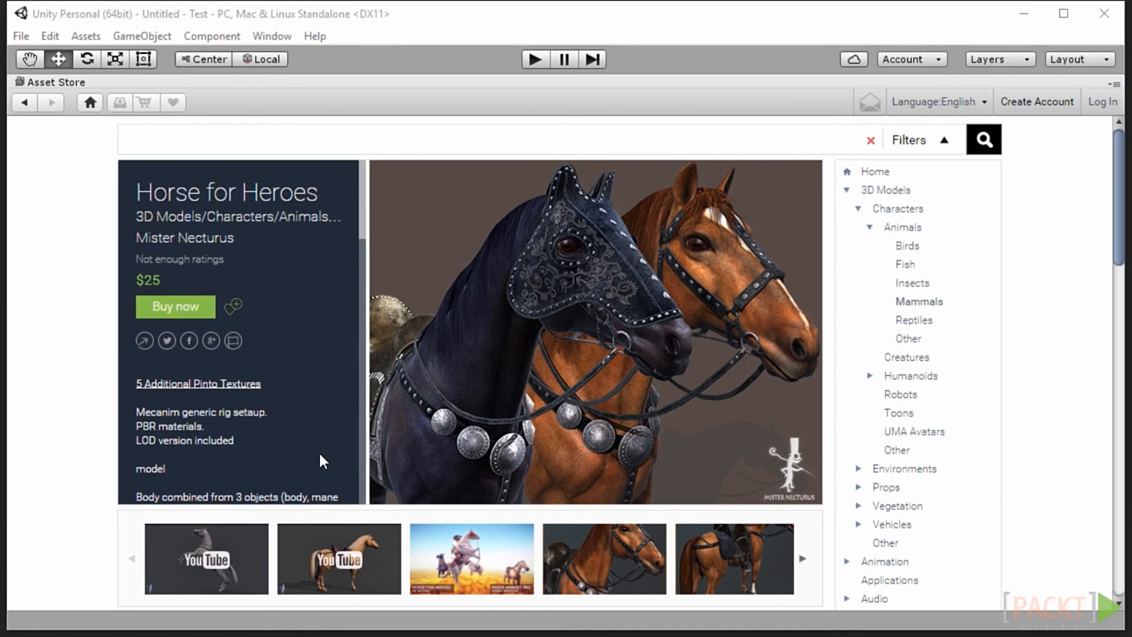
scroll(320, 460, "down", 3)
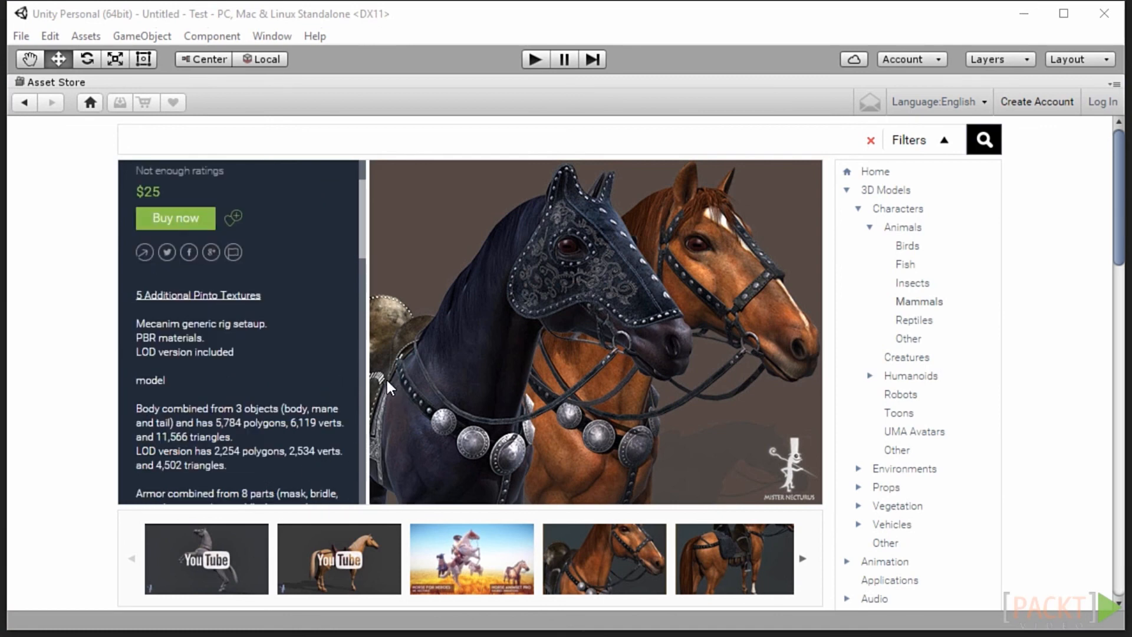
scroll(73, 489, "down", 5)
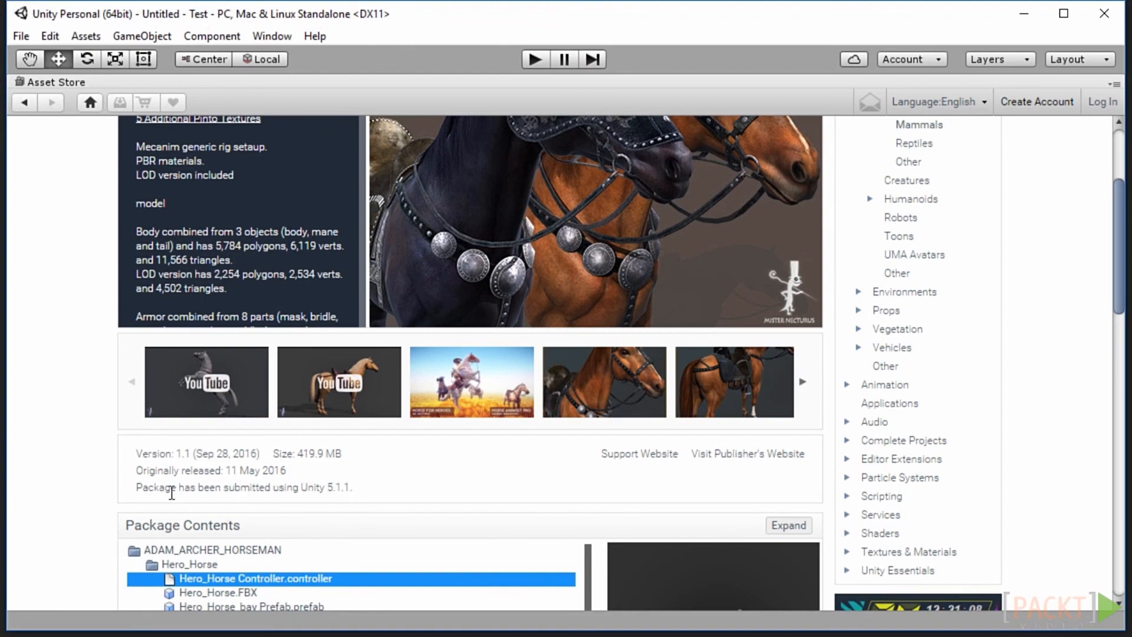
scroll(217, 495, "up", 3)
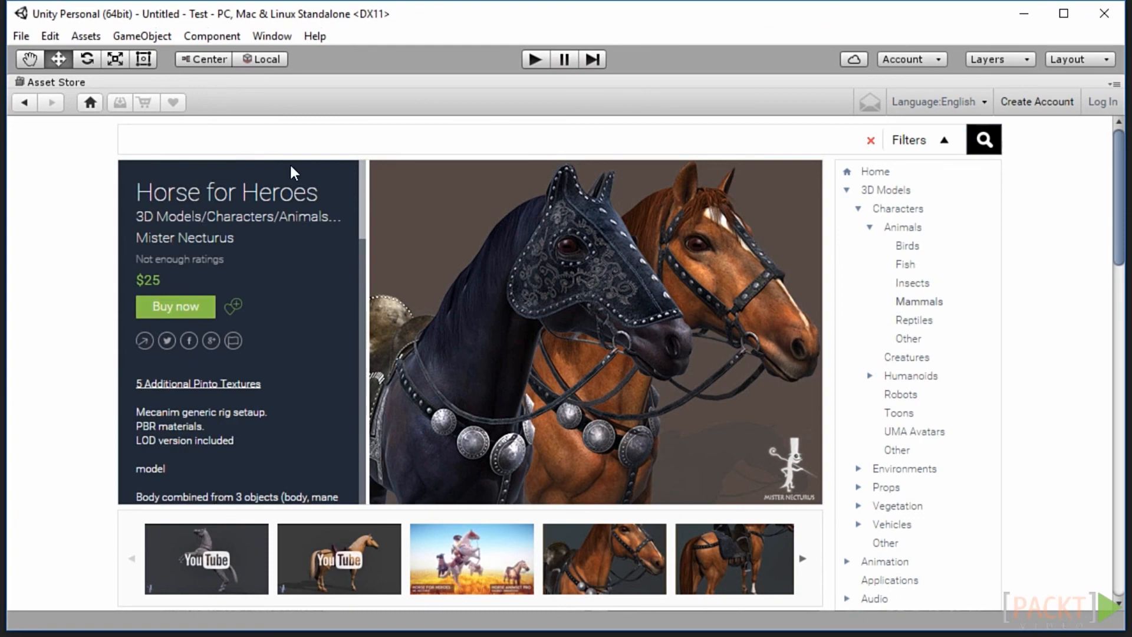
- Return to the Asset Store home page and open the featured Distingo shader asset
left_click(877, 176)
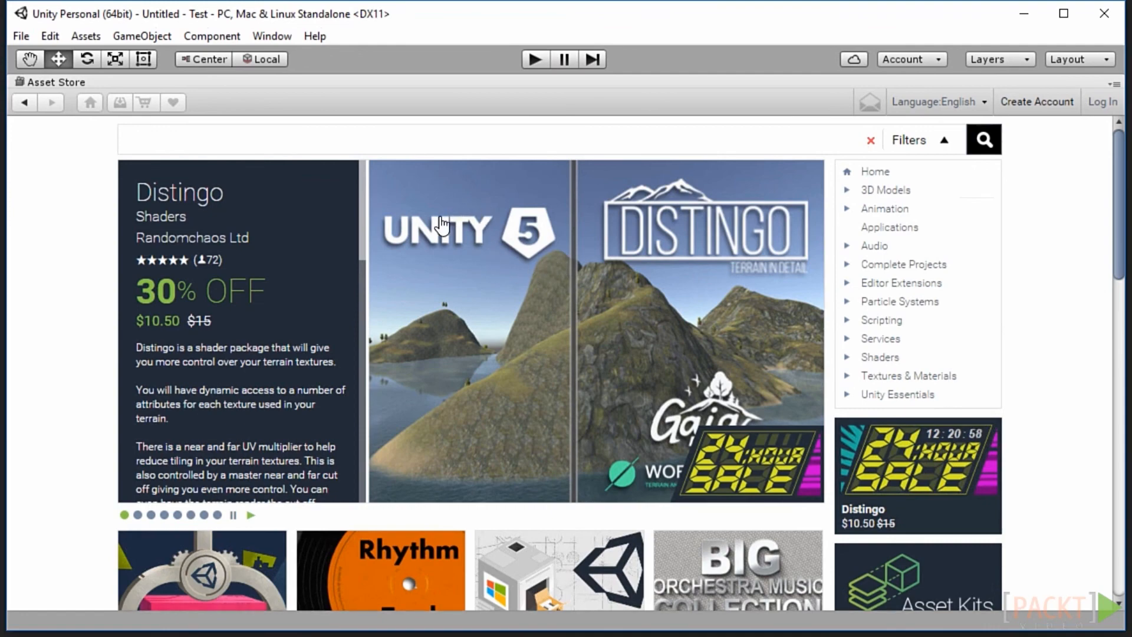
left_click(440, 219)
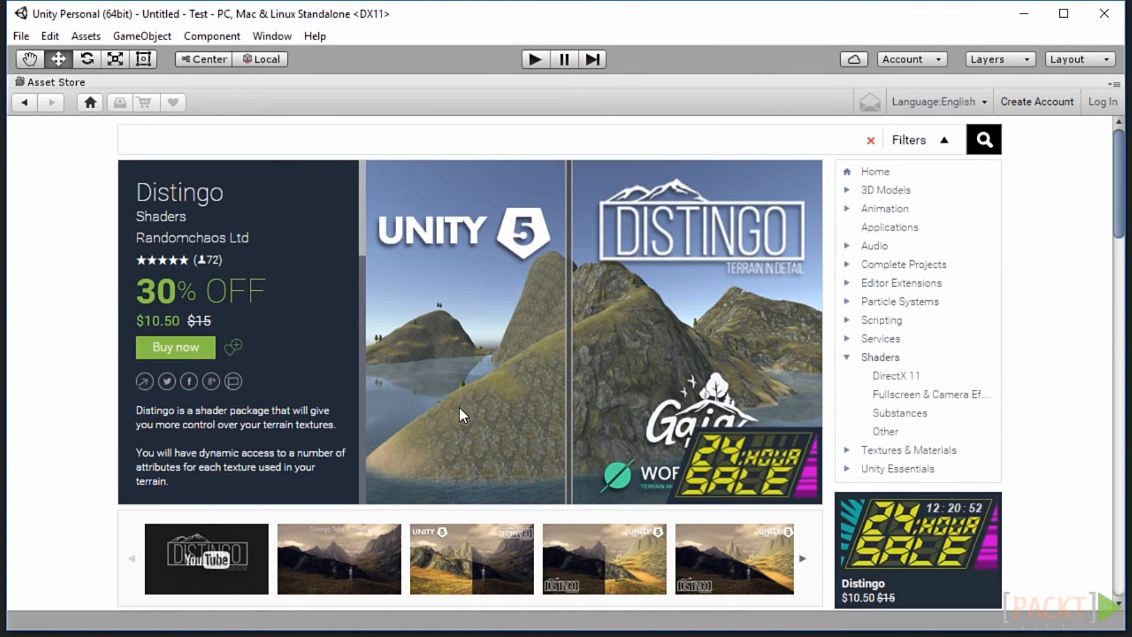
- Read the Distingo shader description through to the end, check its version details and return to the start of the page
scroll(253, 462, "down", 3)
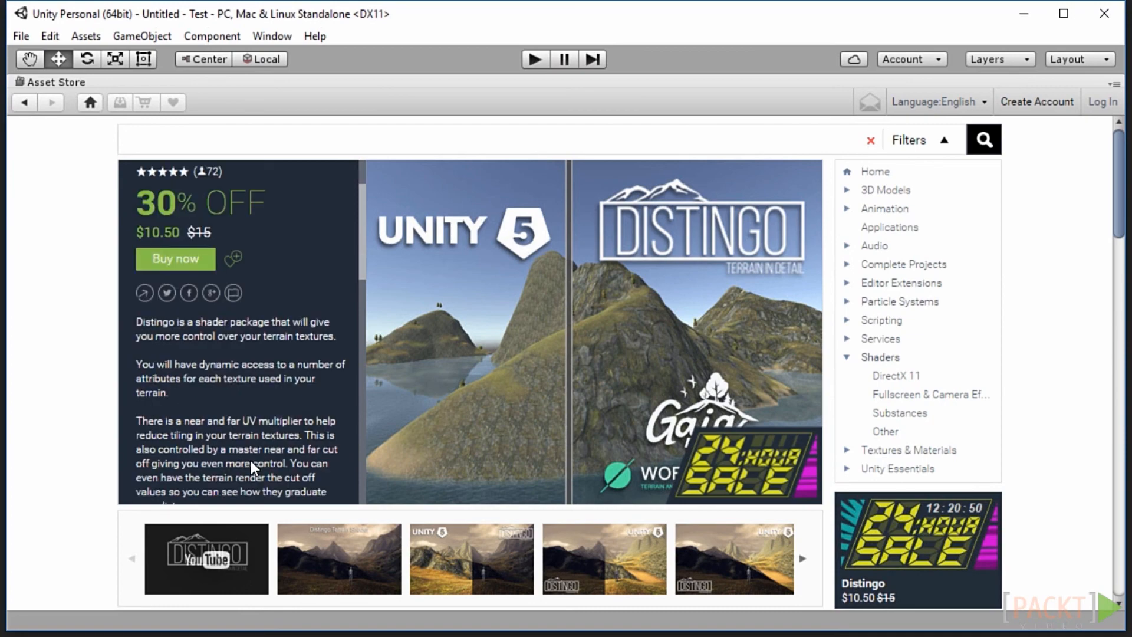
scroll(253, 457, "down", 15)
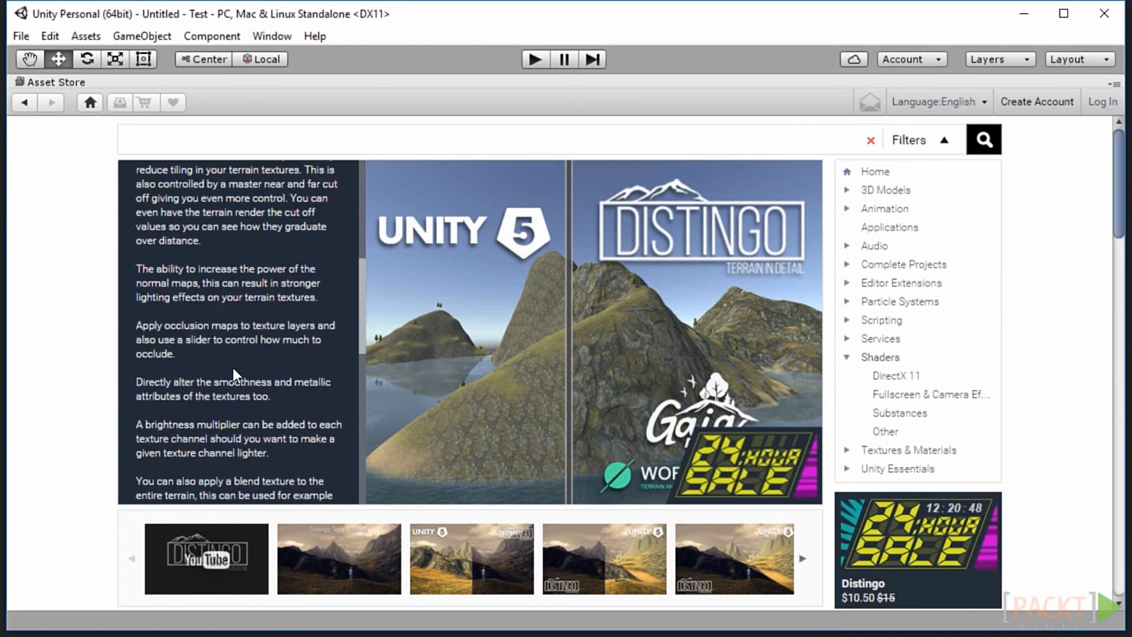
scroll(234, 367, "down", 9)
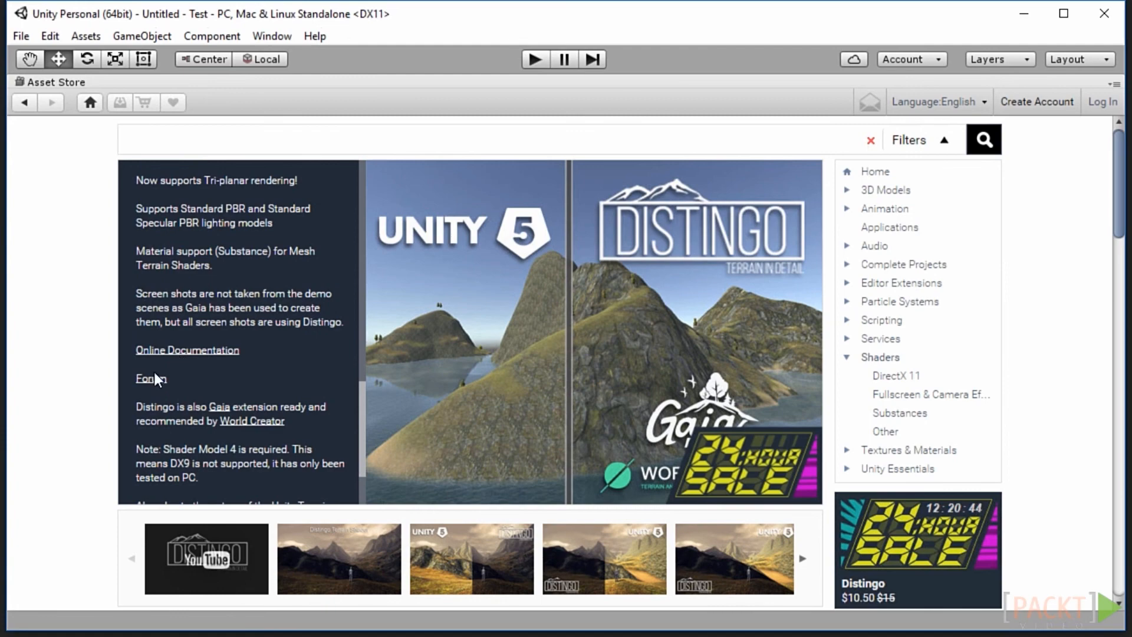
scroll(143, 384, "down", 3)
scroll(143, 384, "down", 3)
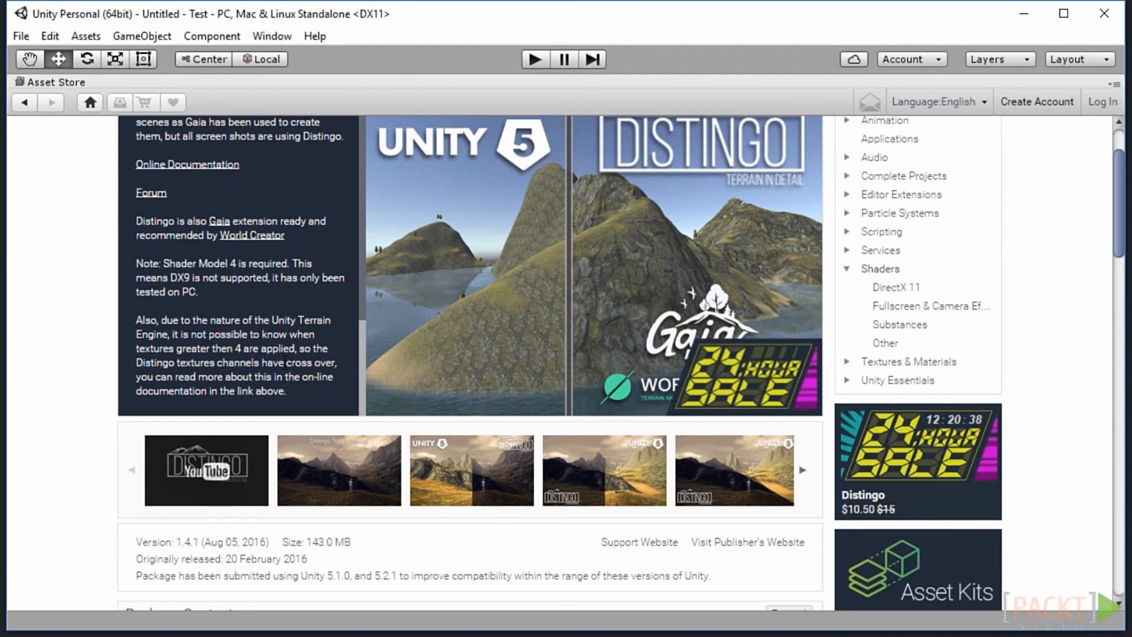
scroll(285, 360, "up", 10)
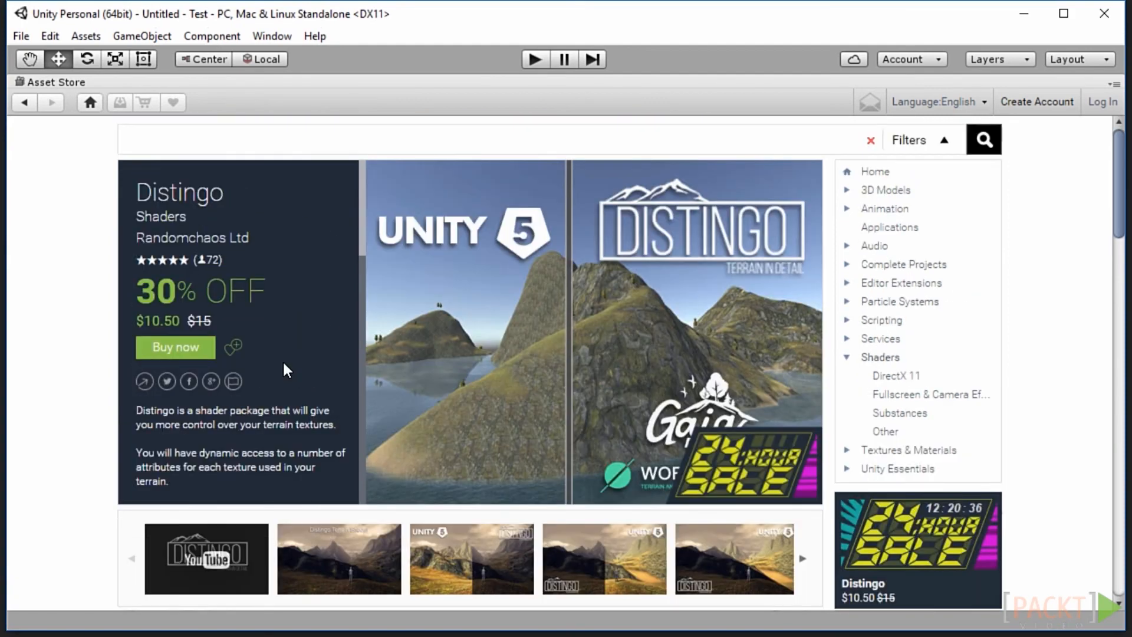
- Return to the store home, show the Unity Essentials category and open The Courtyard to read its full description
left_click(877, 172)
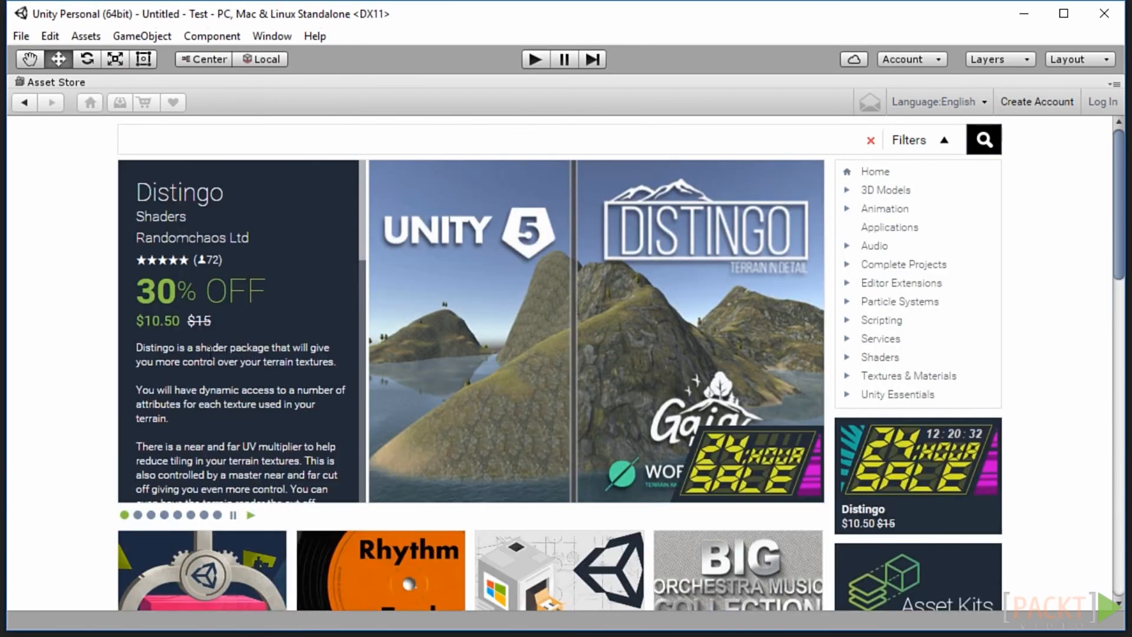
left_click(890, 395)
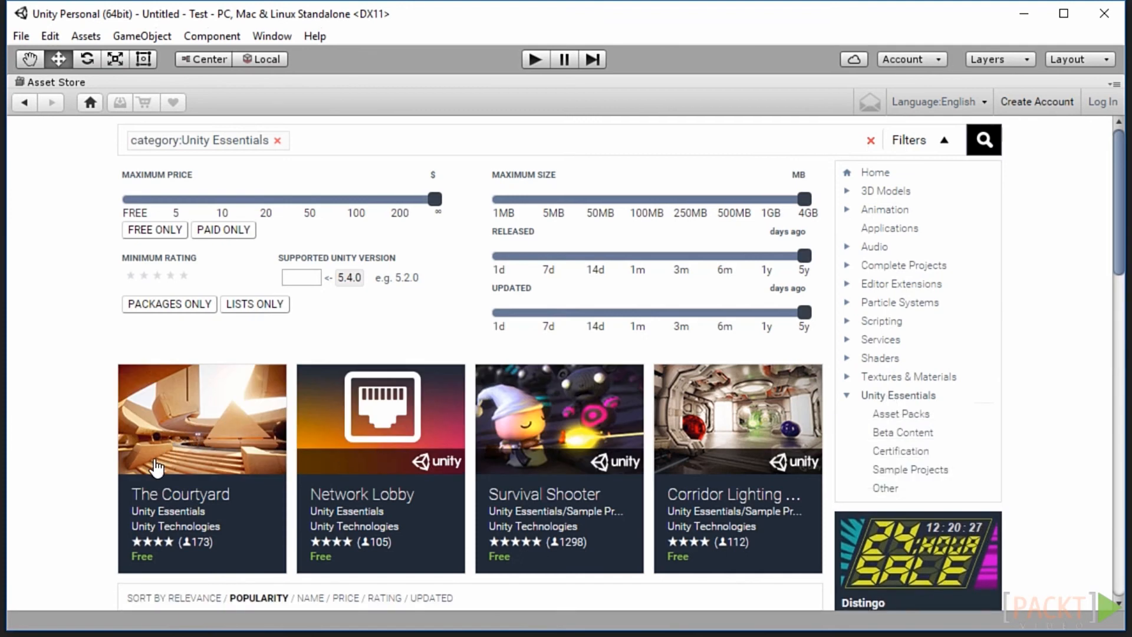
left_click(216, 441)
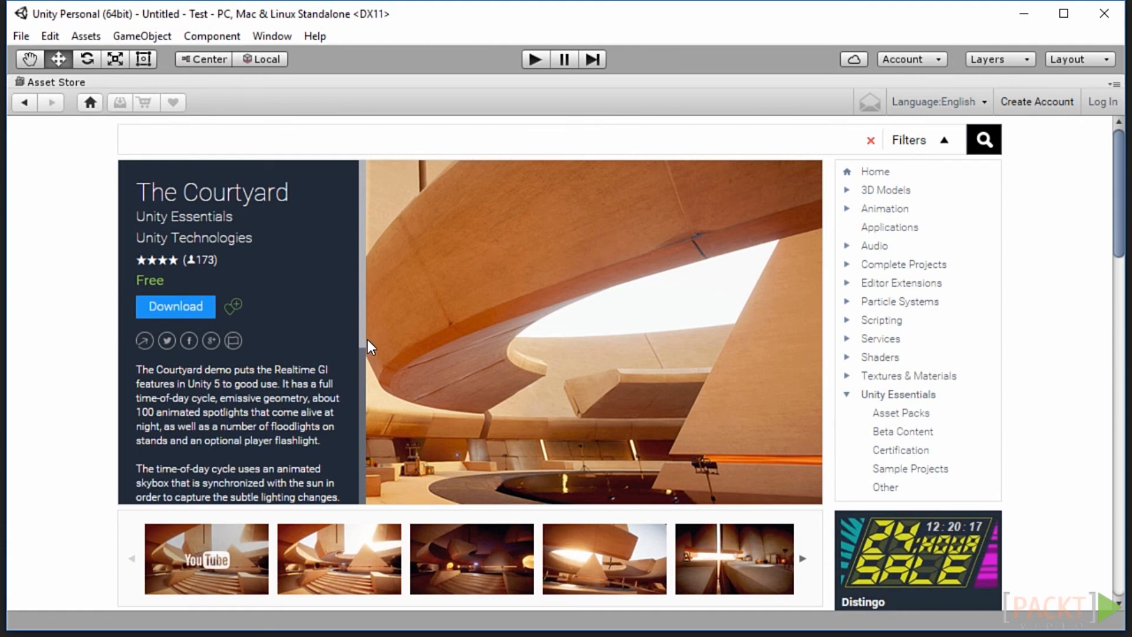
left_click_drag(362, 345, 358, 486)
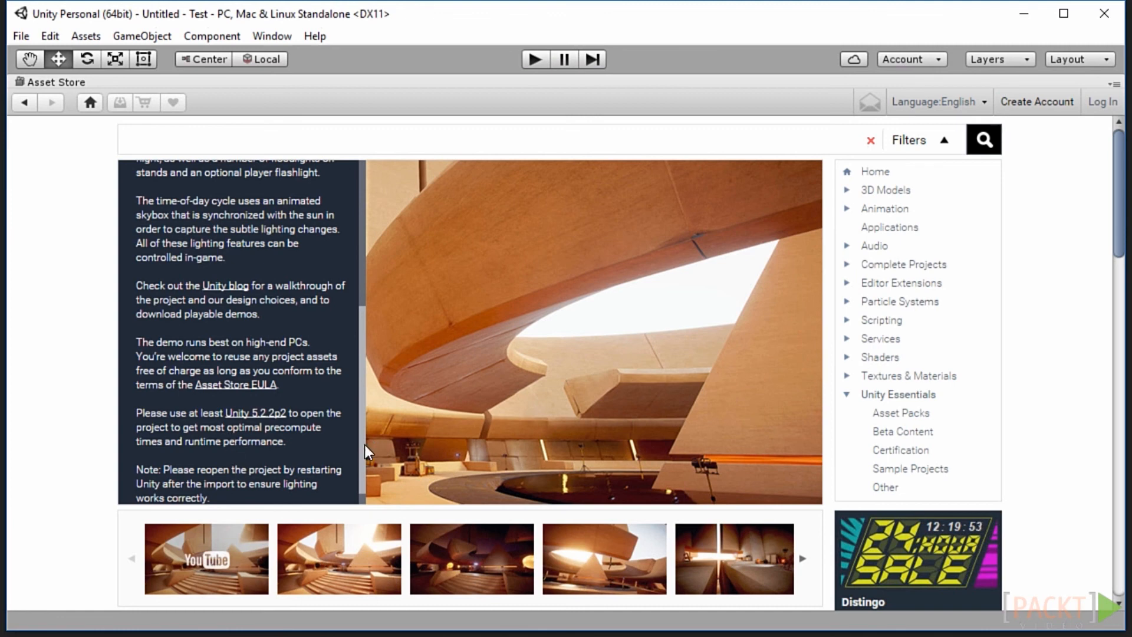
left_click_drag(362, 457, 362, 302)
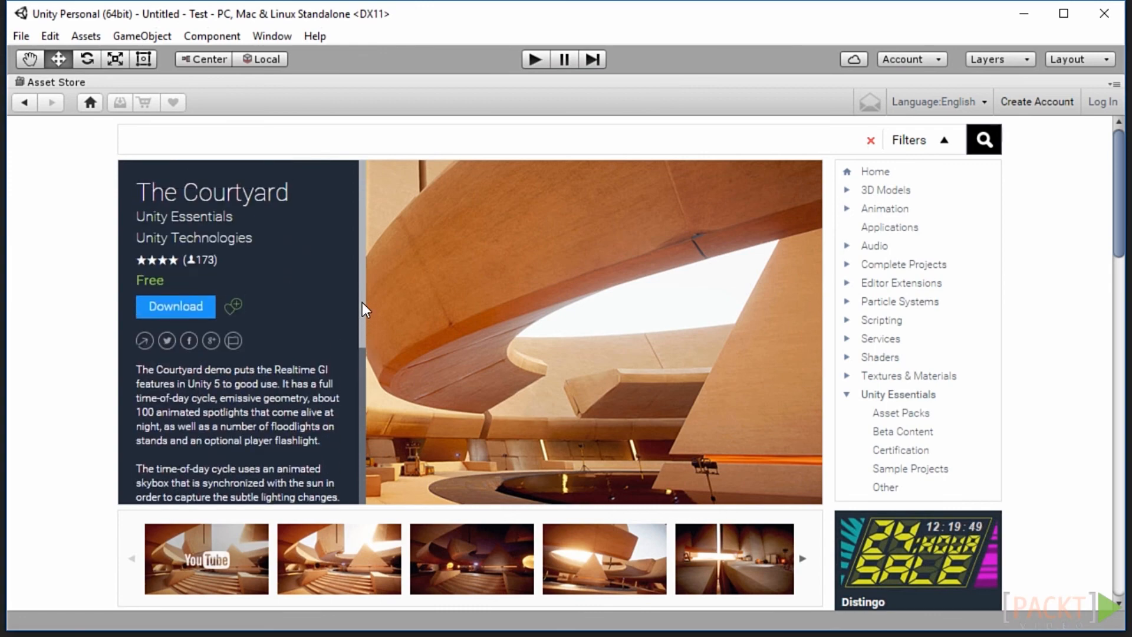
- Browse The Courtyard's package contents, preview Animation 2.anim and 100 Wind 3.mp3, and return to the start of the page
scroll(67, 415, "down", 8)
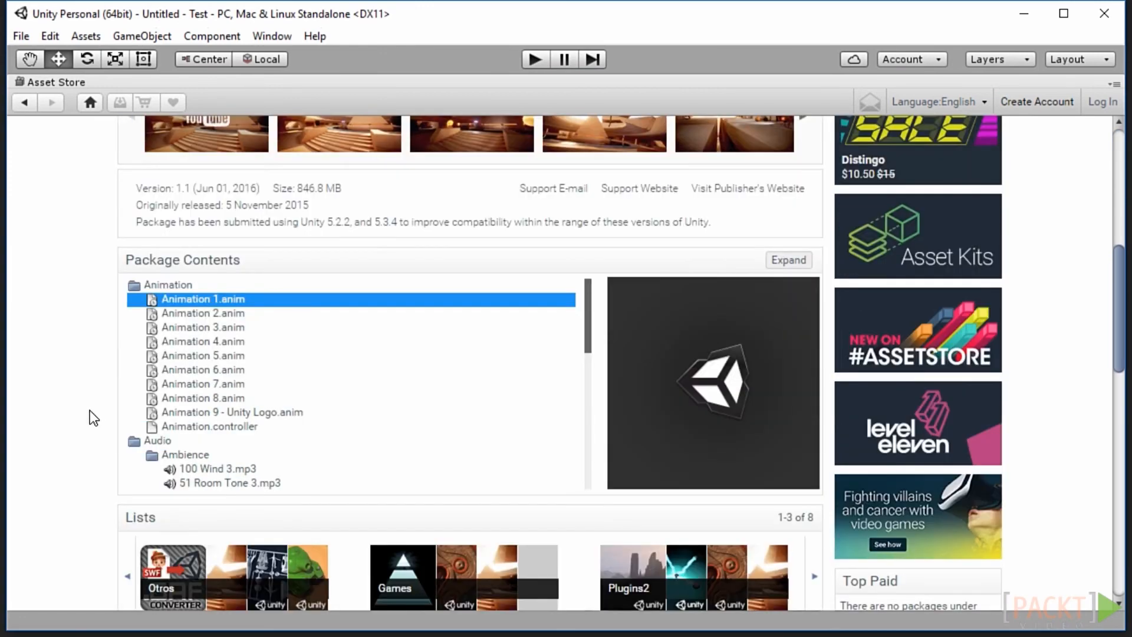
left_click(232, 314)
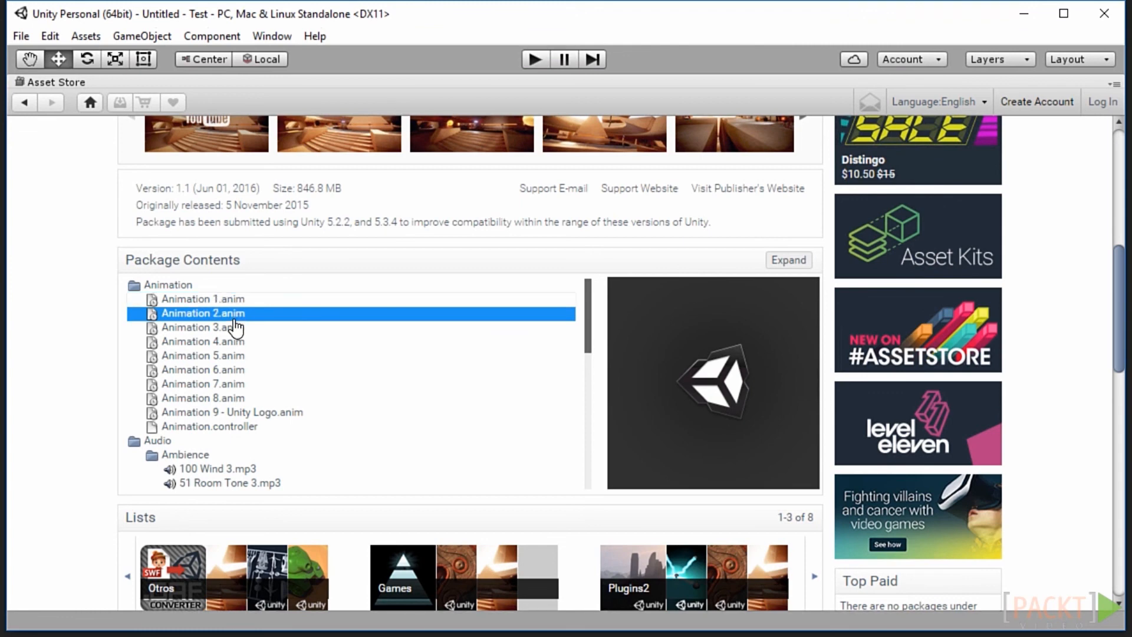
left_click(245, 470)
scroll(245, 471, "down", 4)
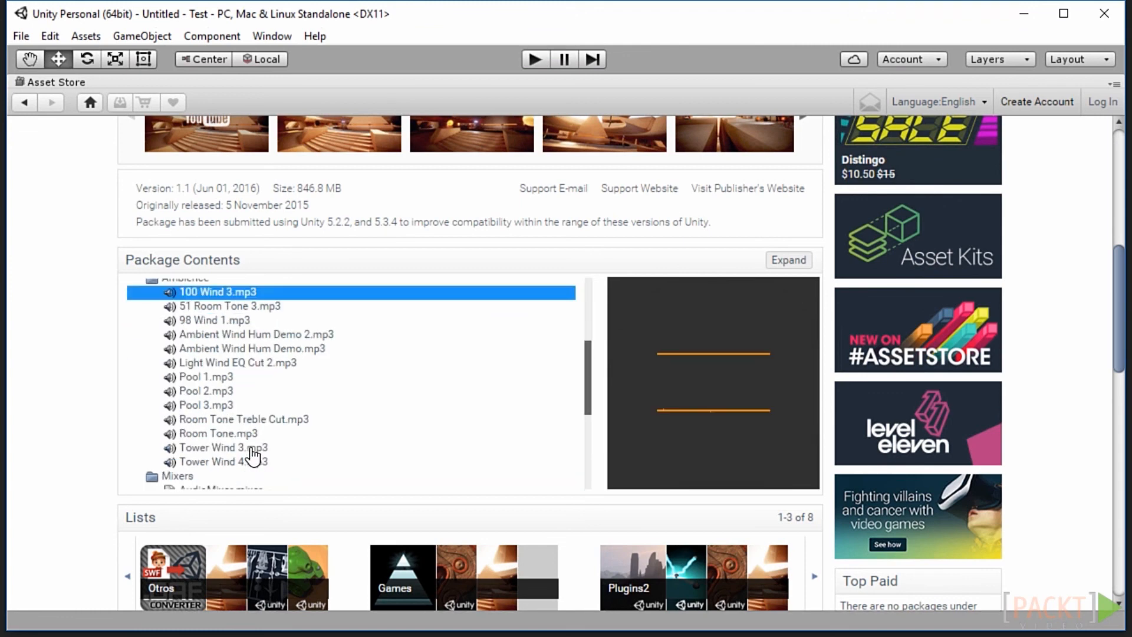
scroll(252, 451, "down", 5)
scroll(309, 367, "up", 2)
scroll(308, 366, "up", 10)
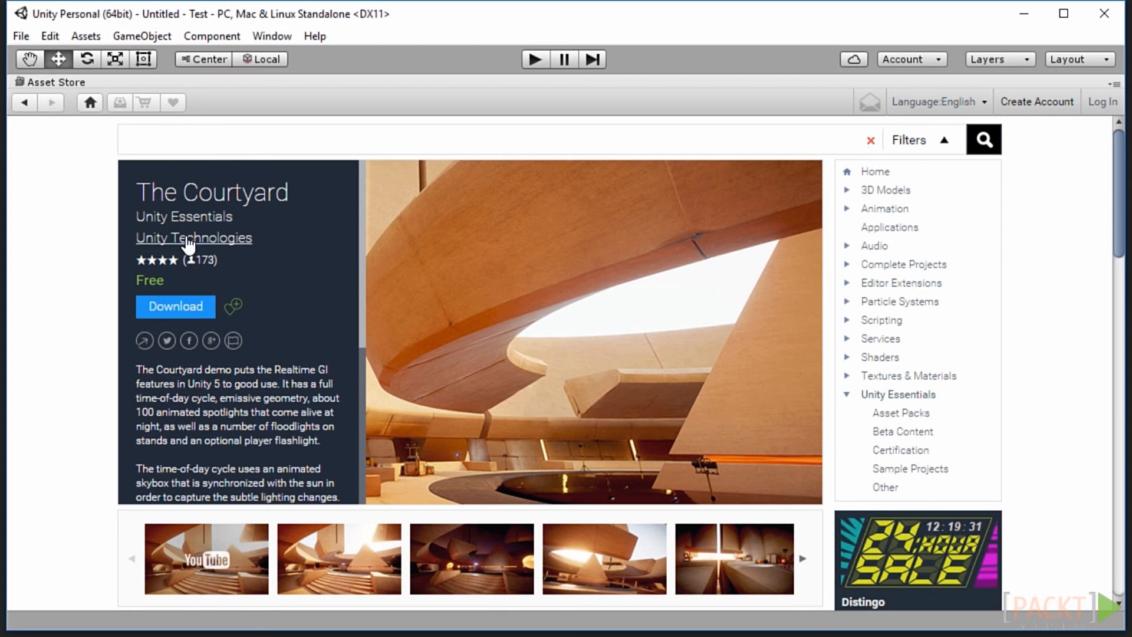
- Search the Asset Store for "corn" and look through the first page of results
left_click(292, 134)
type("corn")
key("Return")
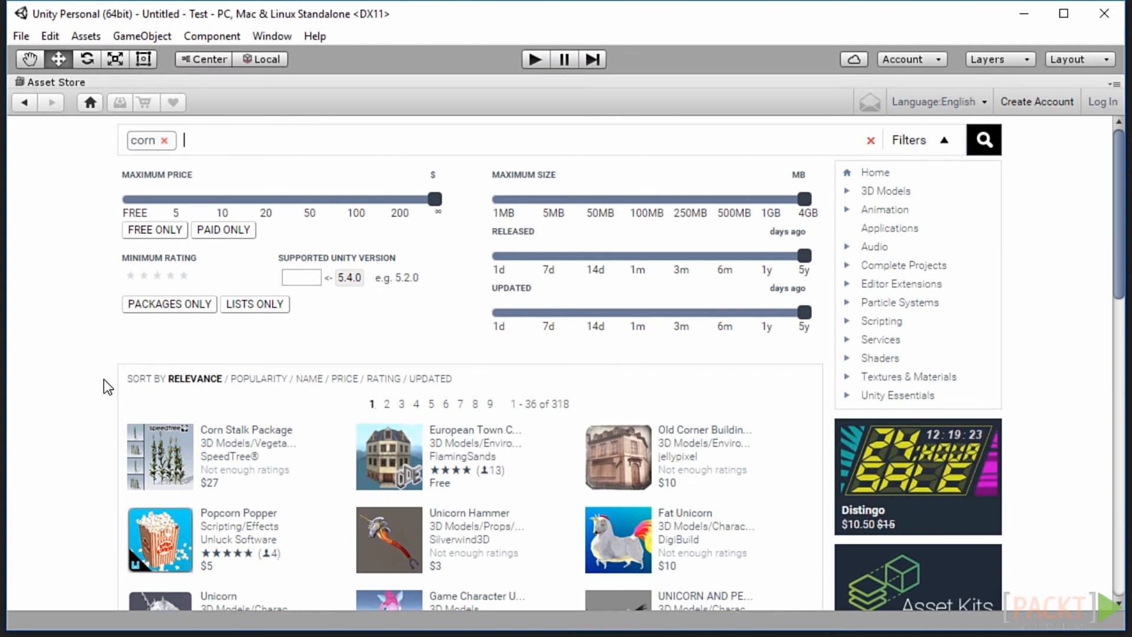
scroll(106, 387, "down", 3)
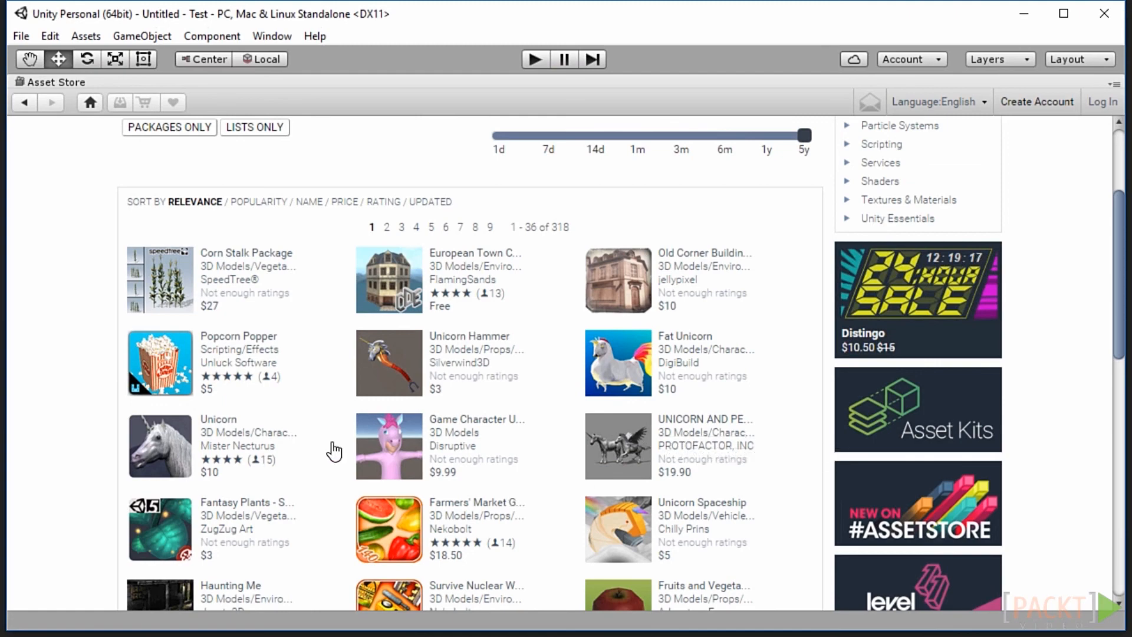
scroll(332, 450, "down", 5)
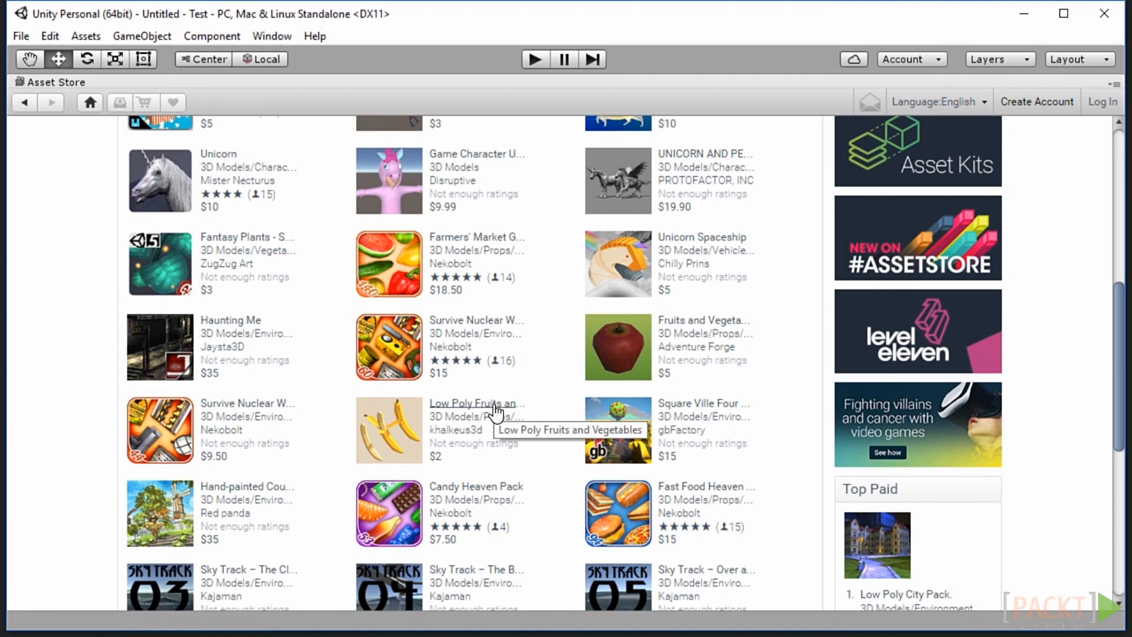
scroll(496, 436, "down", 7)
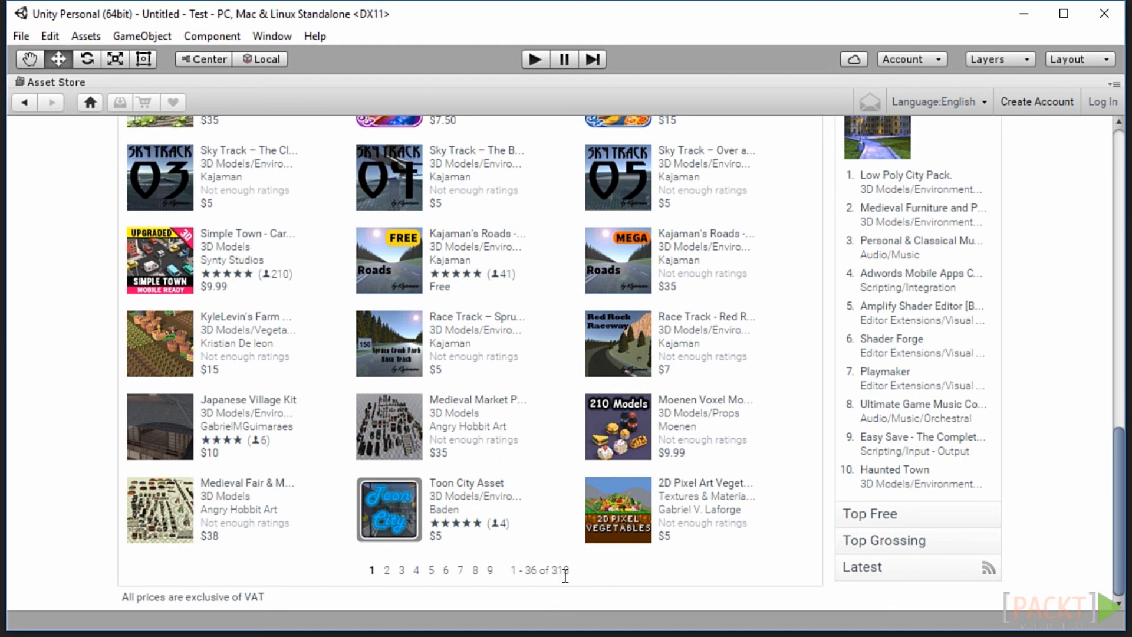
scroll(564, 572, "up", 9)
scroll(662, 538, "down", 9)
- Open the Standard Assets package from the Top Free ranking and download it
left_click(911, 514)
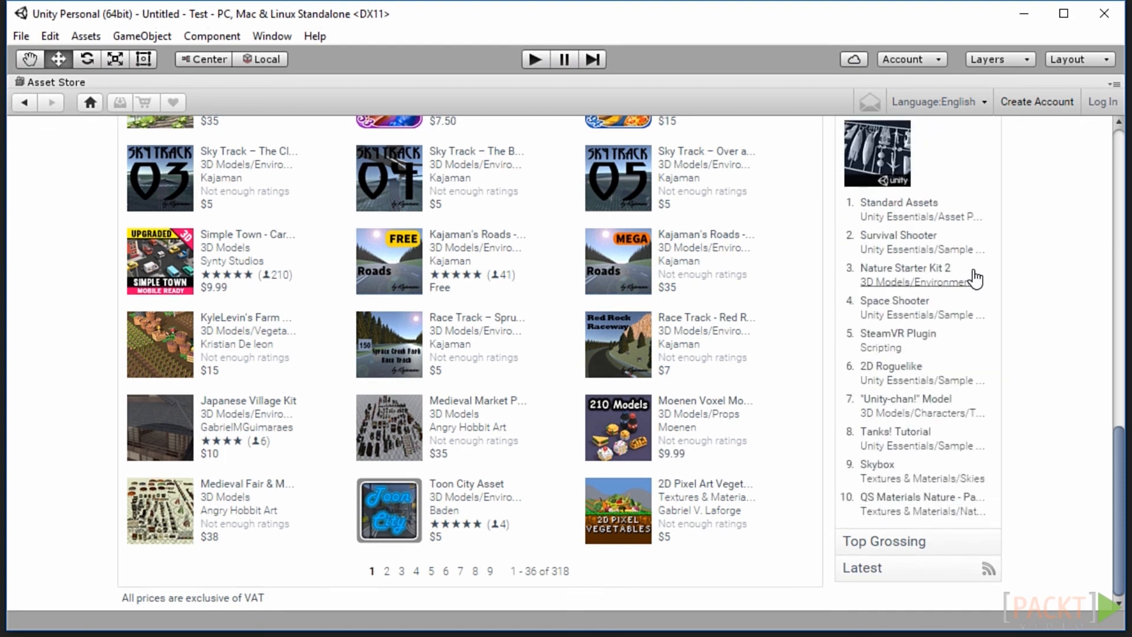
left_click(902, 203)
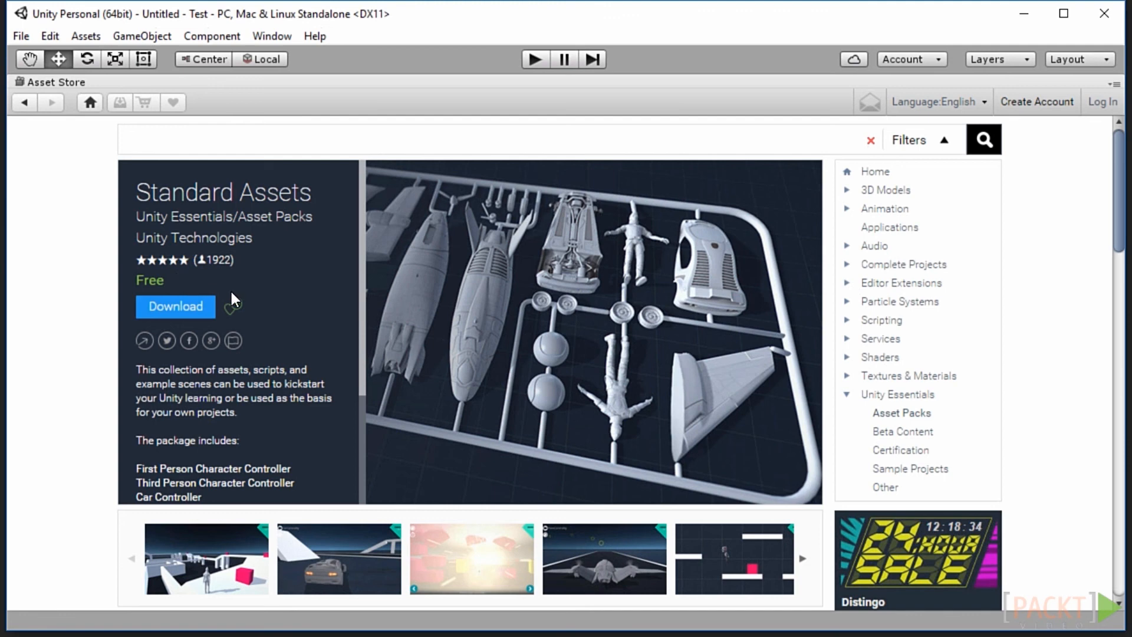
left_click(185, 318)
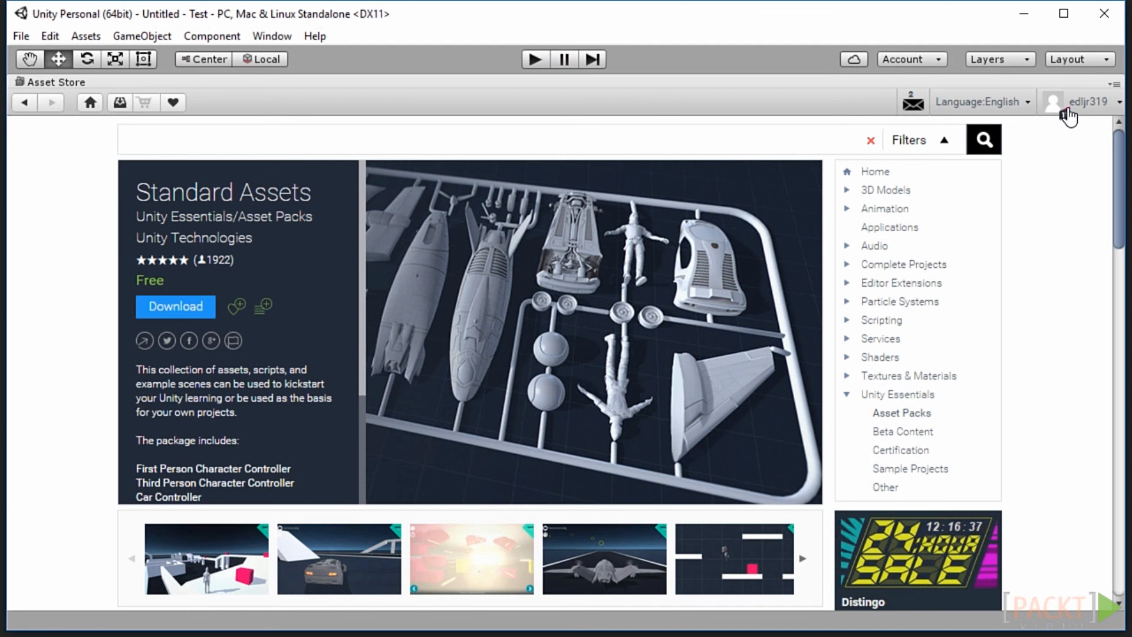
left_click(184, 310)
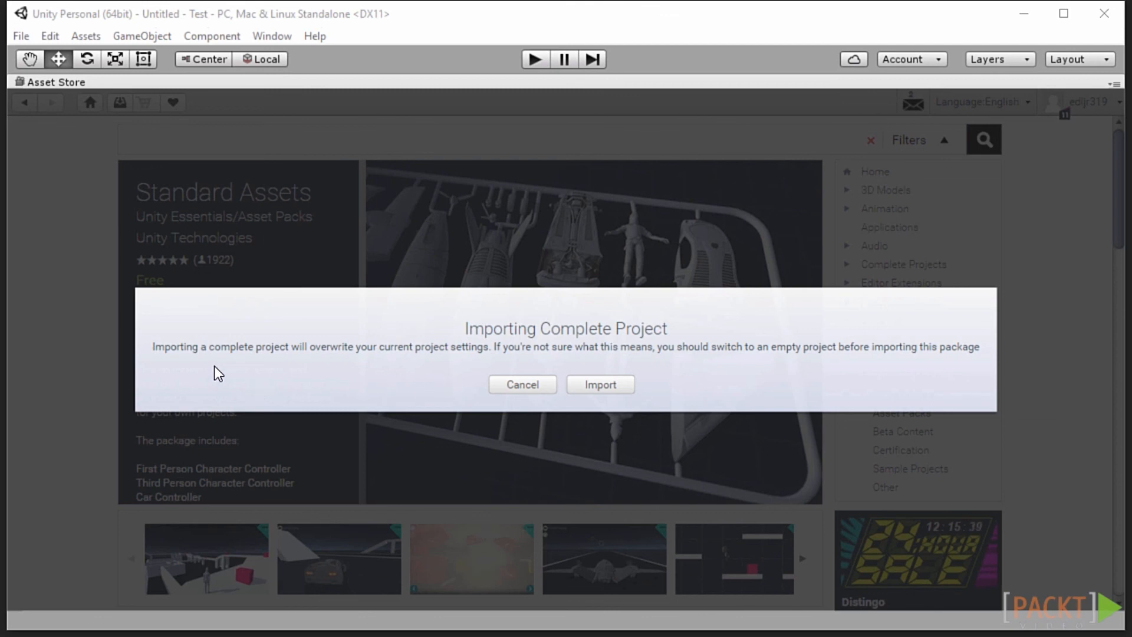
- Import all files of the Standard Assets package into the project and approve the automatic API upgrade
left_click(605, 384)
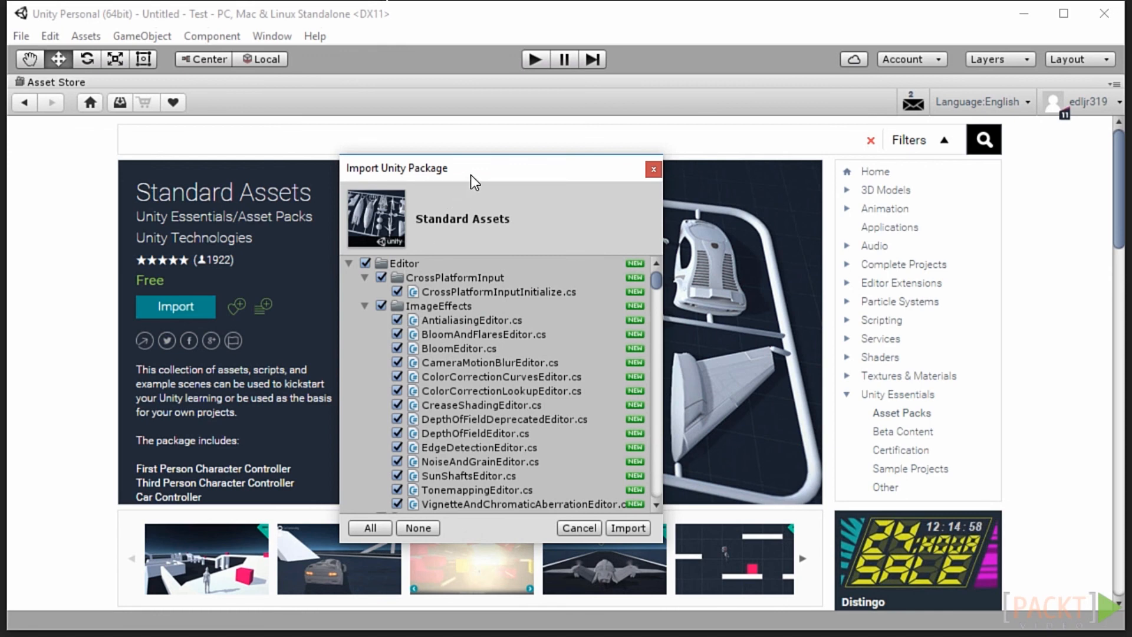
left_click_drag(470, 175, 470, 167)
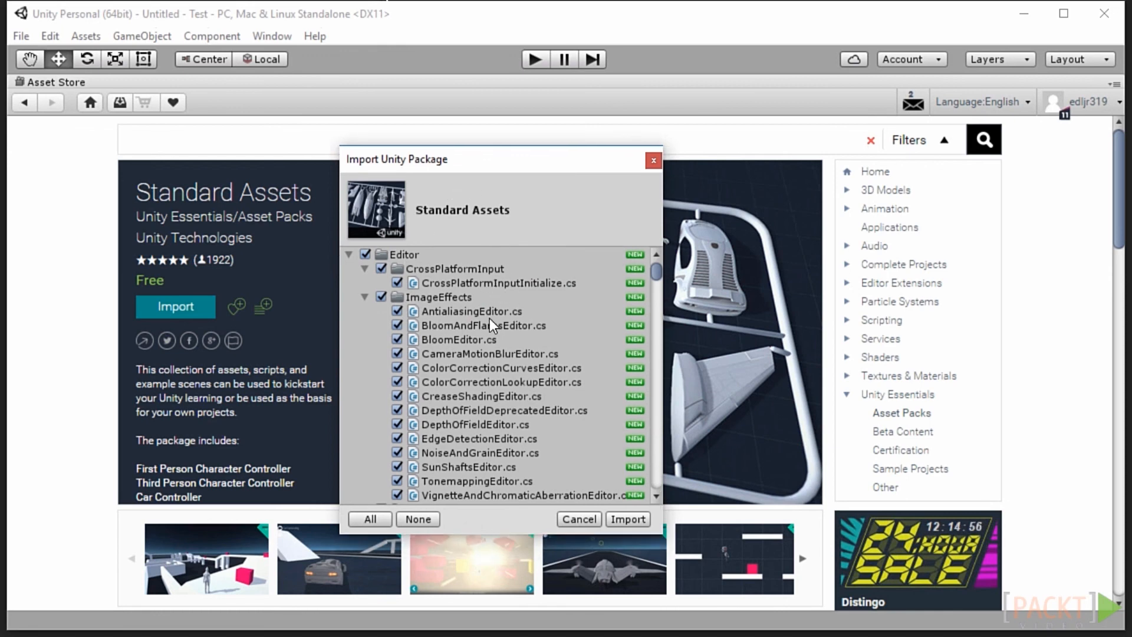
mouse_move(659, 271)
left_mouse_down()
mouse_move(656, 505)
mouse_move(663, 240)
mouse_move(656, 249)
left_mouse_up()
left_click(621, 517)
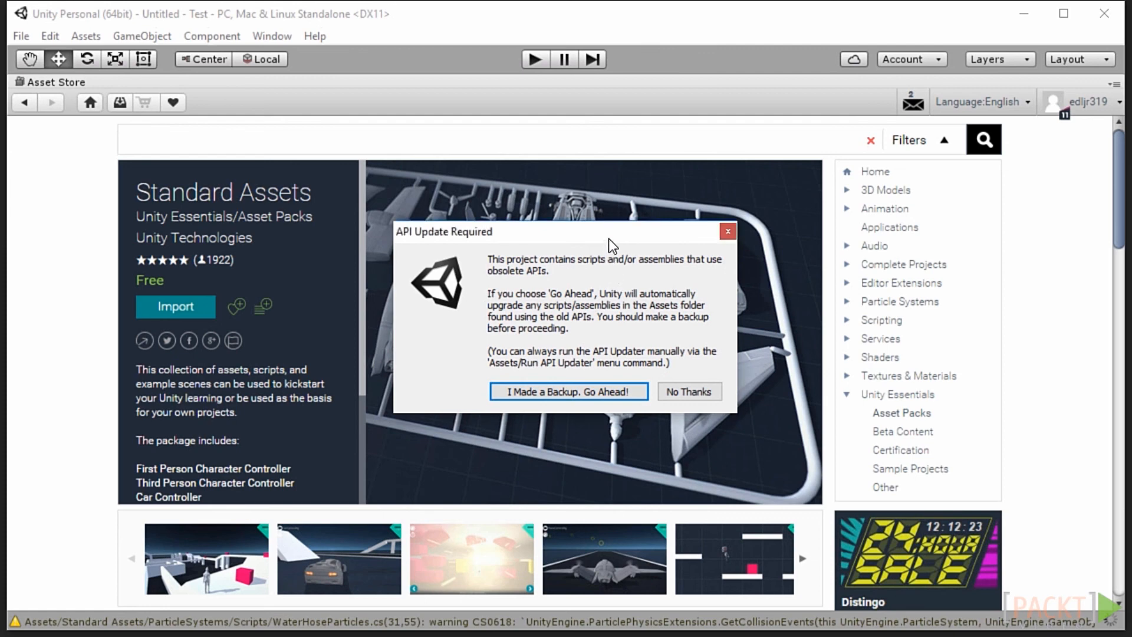
left_click(636, 392)
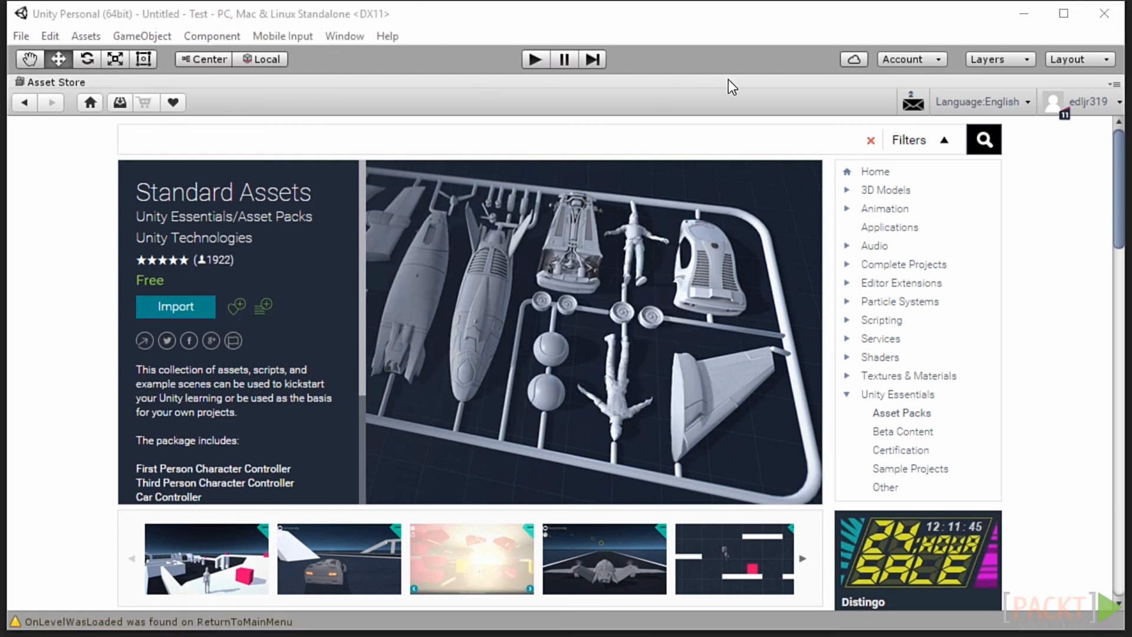
- Restore the maximized Asset Store to the normal layout and inspect the Effects, ParticleSystems, Fonts and Prototyping folders in the project's Standard Assets
left_click(1113, 86)
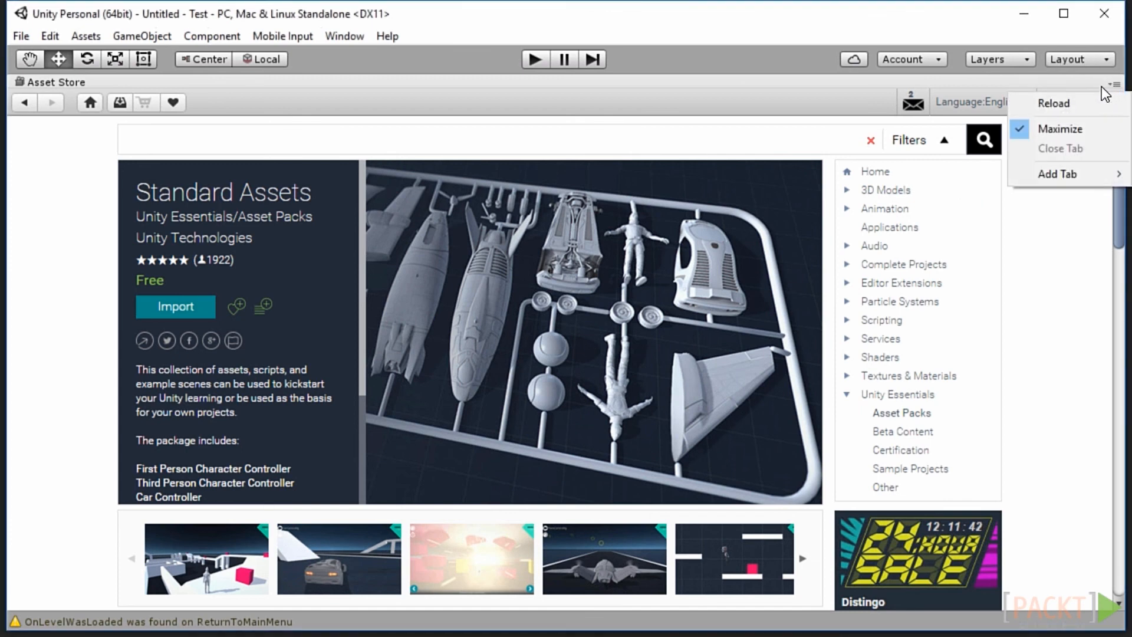
left_click(1068, 123)
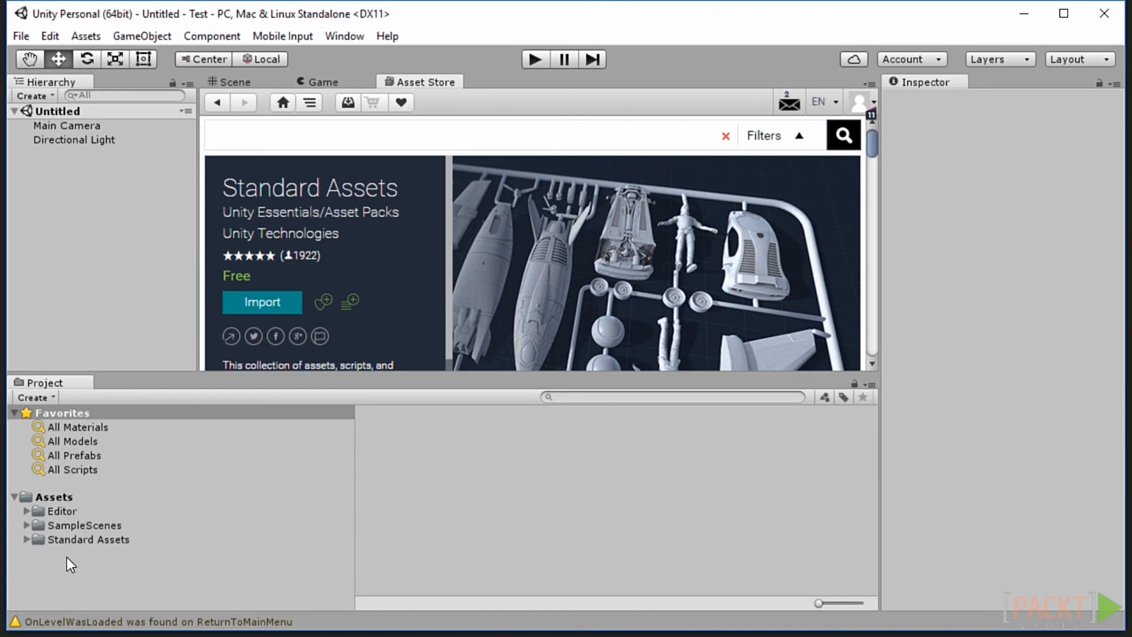
left_click(67, 539)
left_click(427, 487)
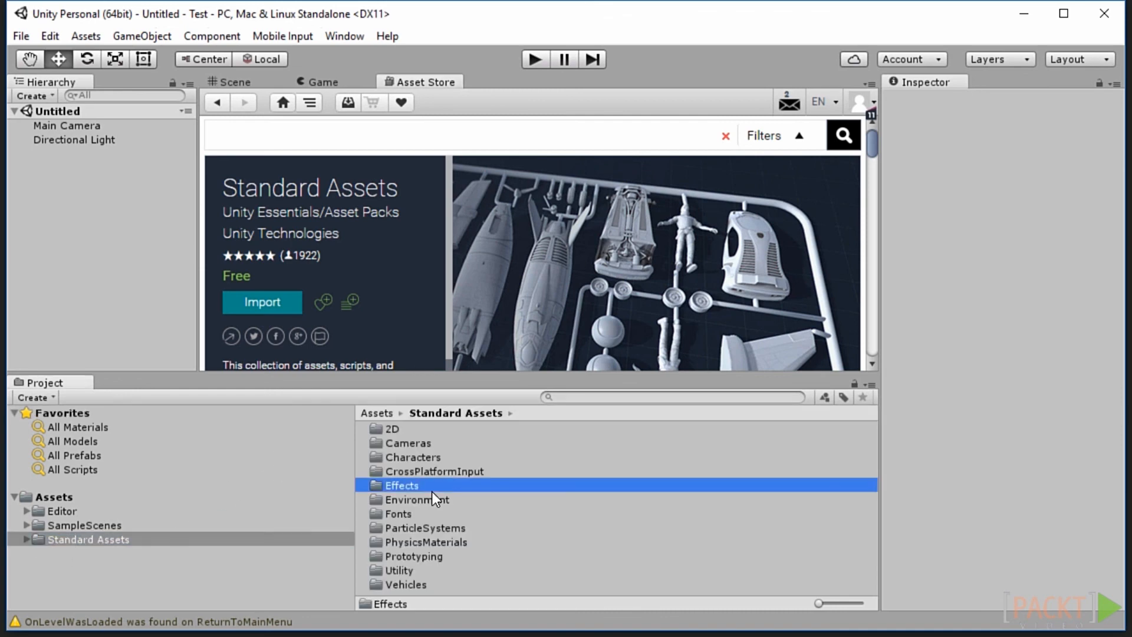
left_click(427, 529)
left_click(422, 513)
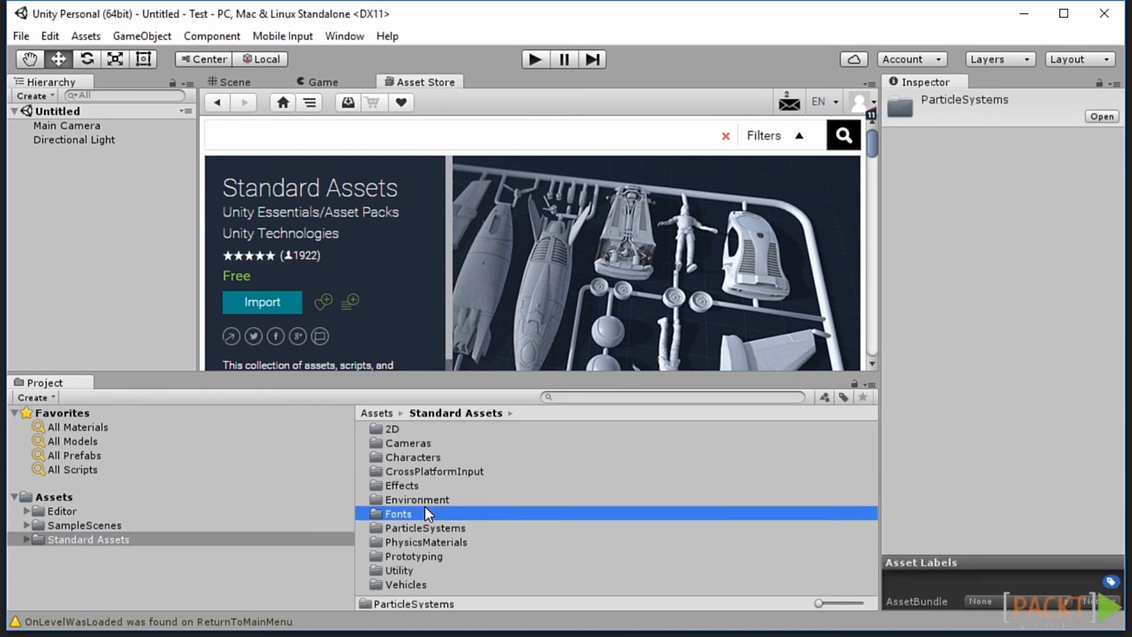
left_click(421, 557)
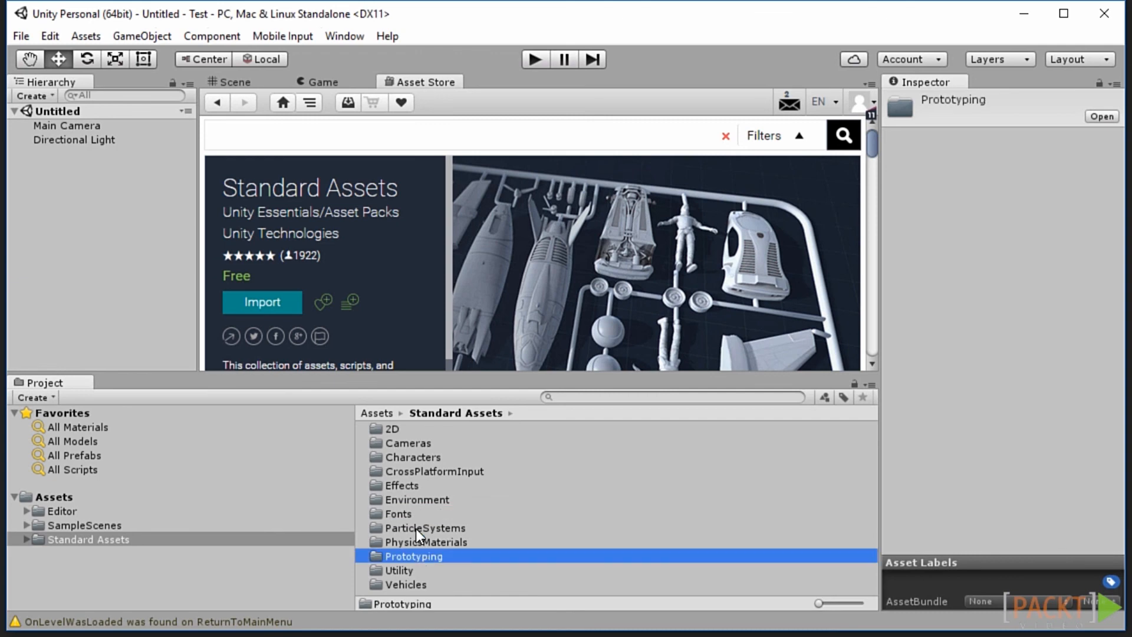